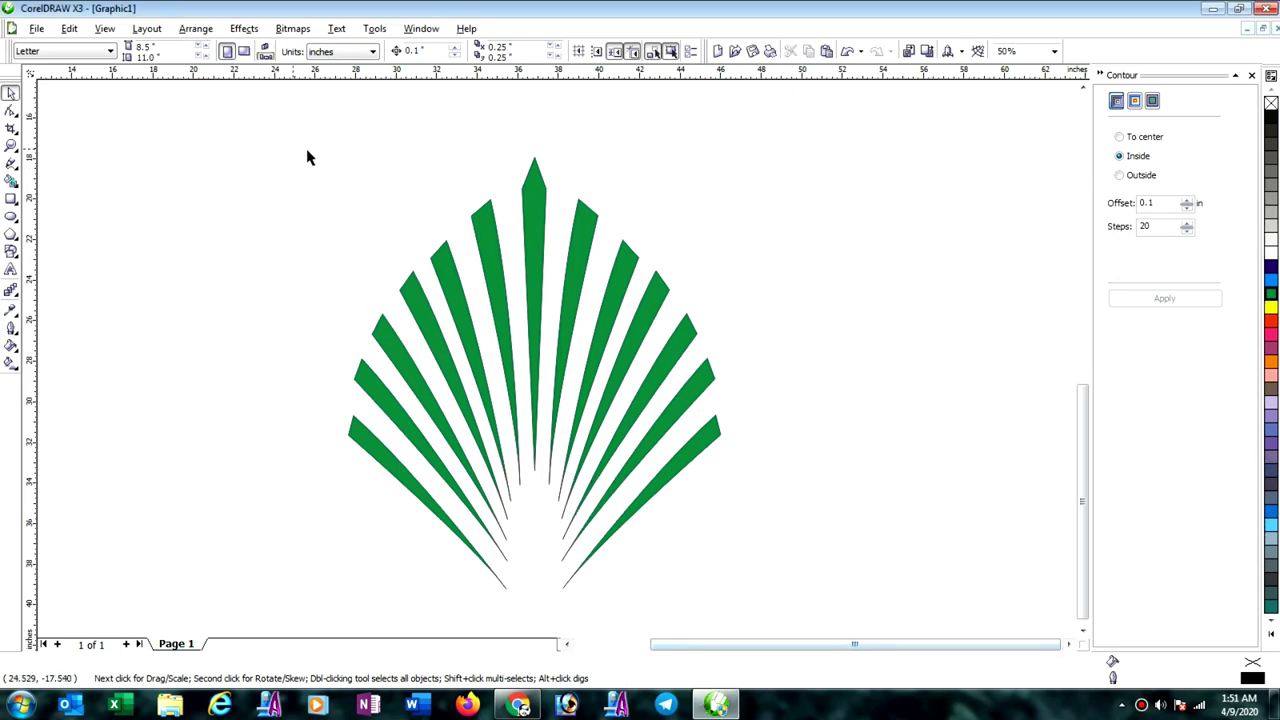
Step: Marquee-select all 13 green fan-leaf shapes on the CorelDRAW page
{"action": "mouse_move", "coordinate": [313, 141]}
{"action": "left_mouse_down"}
{"action": "mouse_move", "coordinate": [505, 433]}
{"action": "mouse_move", "coordinate": [849, 594]}
{"action": "left_mouse_up"}
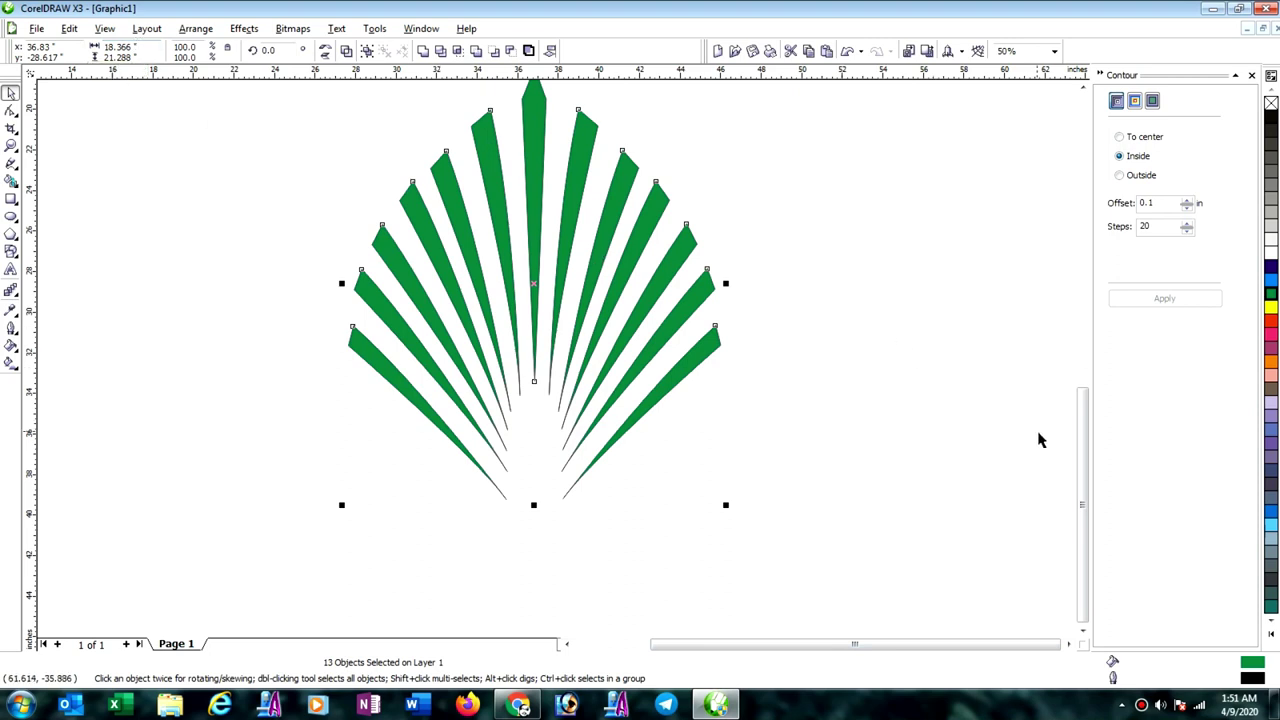
{"action": "mouse_move", "coordinate": [1081, 457]}
{"action": "left_mouse_down"}
{"action": "mouse_move", "coordinate": [1087, 437]}
{"action": "mouse_move", "coordinate": [1087, 459]}
{"action": "left_mouse_up"}
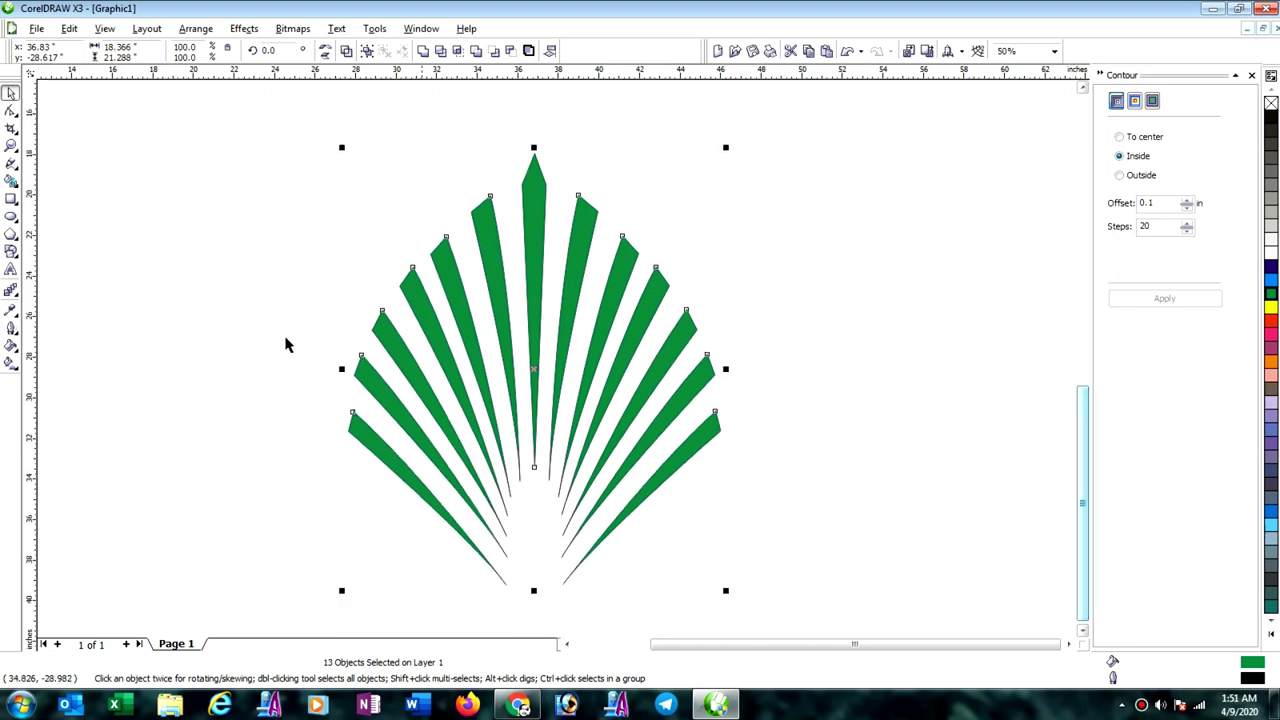
{"action": "left_click", "coordinate": [11, 199]}
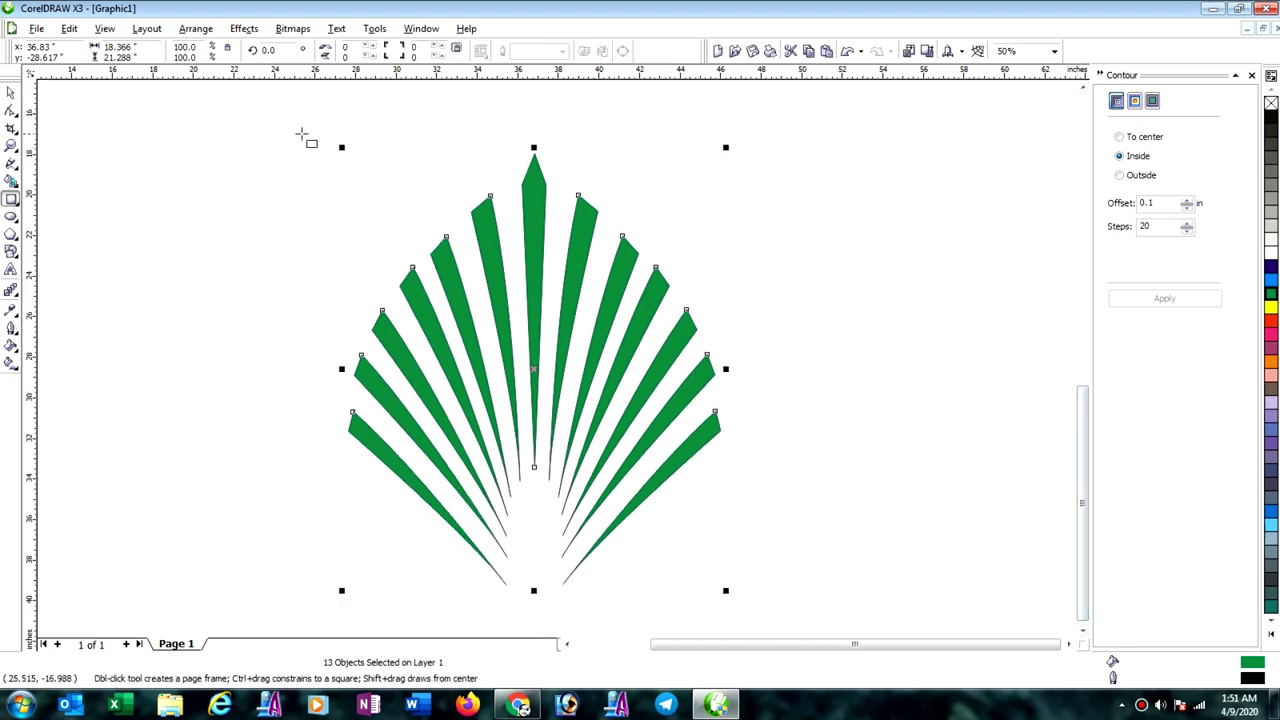
Step: Draw a rectangle enclosing the fan and combine the 13 leaves into one curve
{"action": "mouse_move", "coordinate": [296, 131]}
{"action": "left_mouse_down"}
{"action": "mouse_move", "coordinate": [706, 568]}
{"action": "mouse_move", "coordinate": [760, 606]}
{"action": "left_mouse_up"}
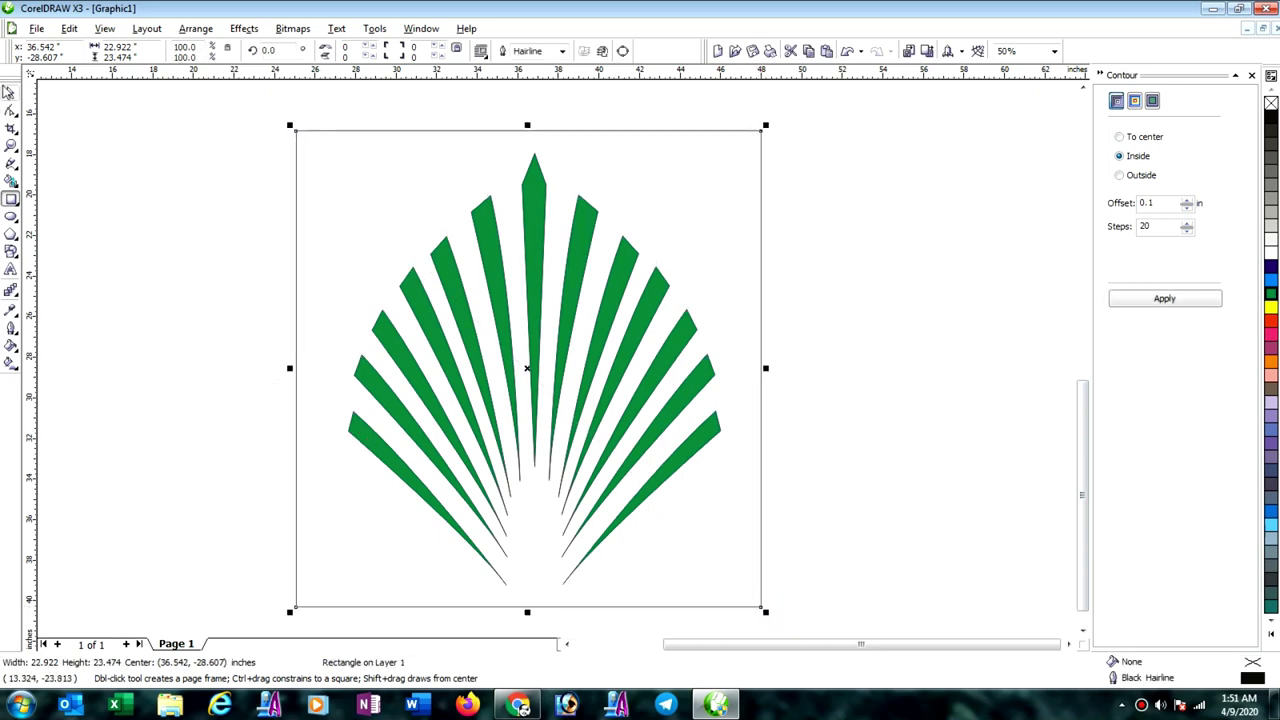
{"action": "left_click", "coordinate": [11, 92]}
{"action": "left_click", "coordinate": [171, 176]}
{"action": "left_click_drag", "start_coordinate": [193, 151], "coordinate": [784, 604]}
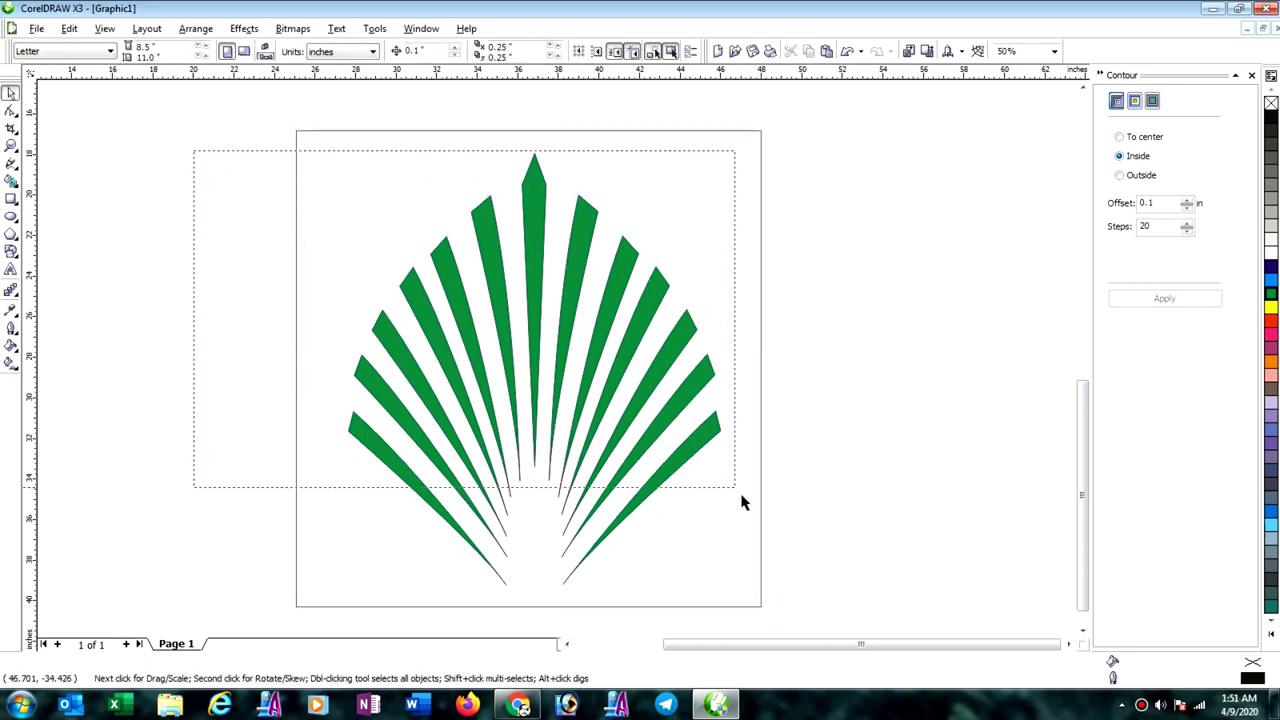
{"action": "left_click", "coordinate": [352, 56]}
Step: Centre the rectangle on the fan and combine them so the leaves become holes
{"action": "left_click_drag", "start_coordinate": [246, 100], "coordinate": [826, 645]}
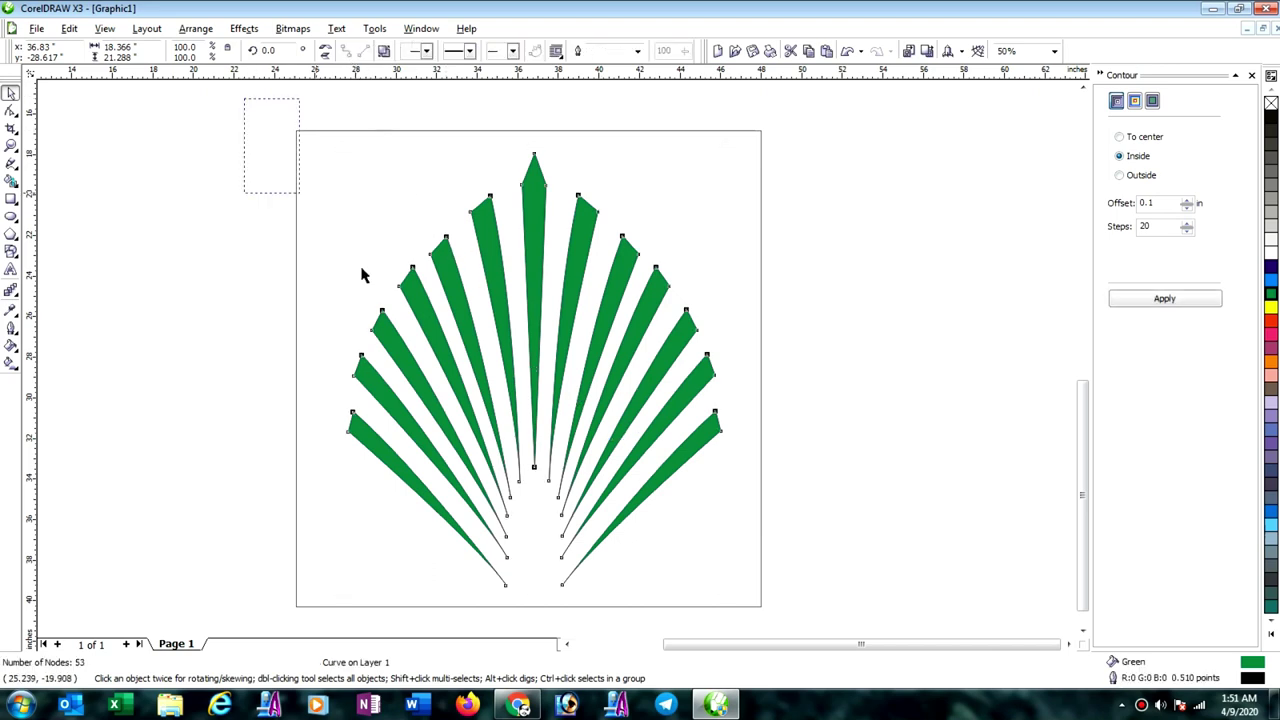
{"action": "key", "text": "c"}
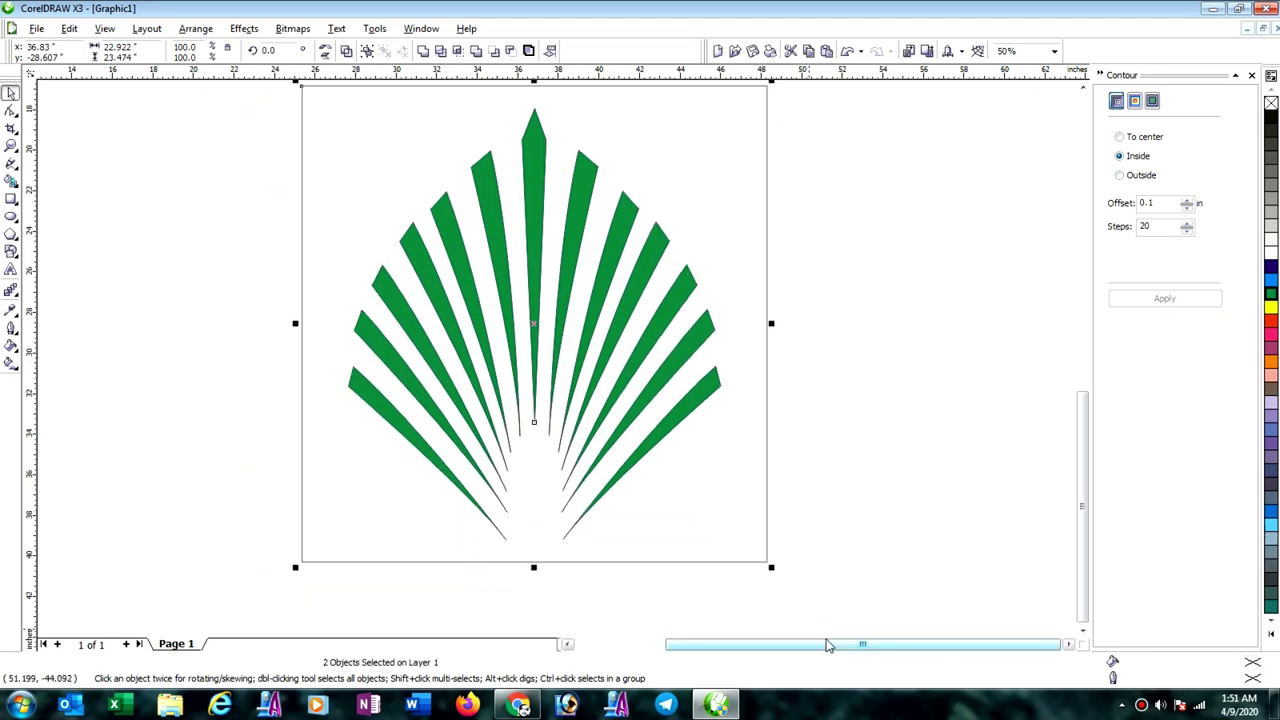
{"action": "left_click", "coordinate": [349, 52]}
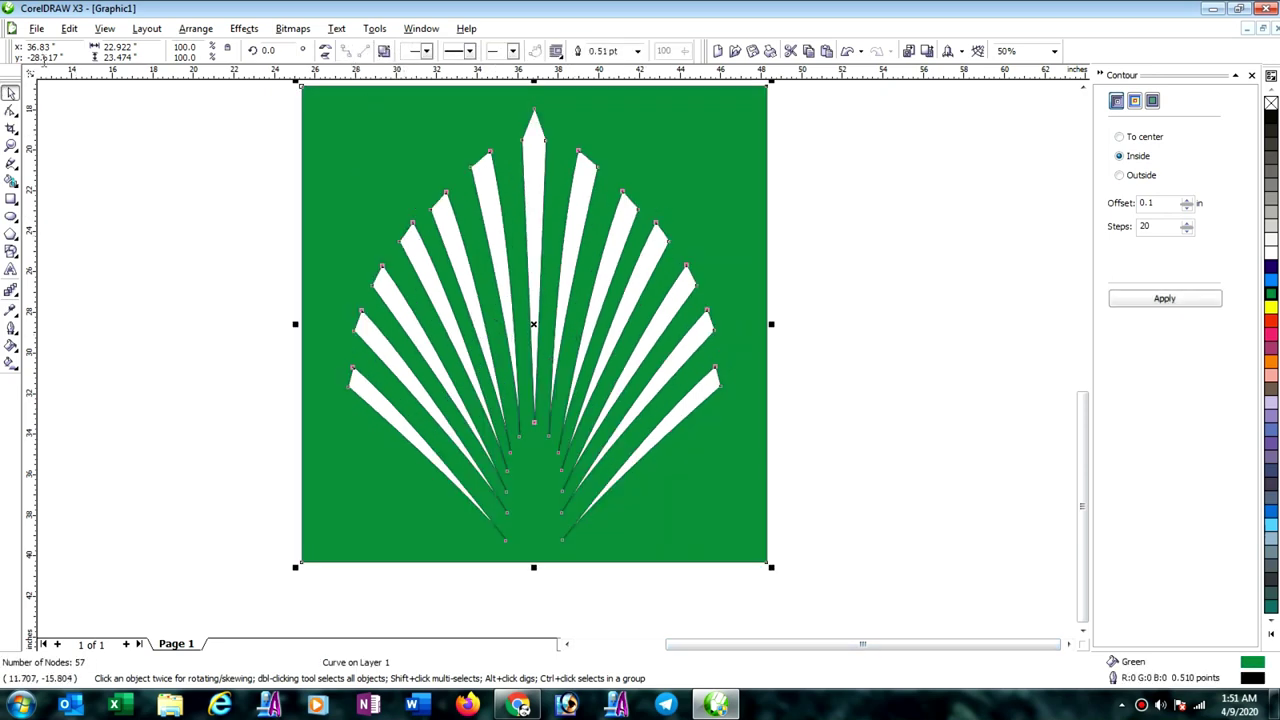
{"action": "left_click", "coordinate": [34, 30]}
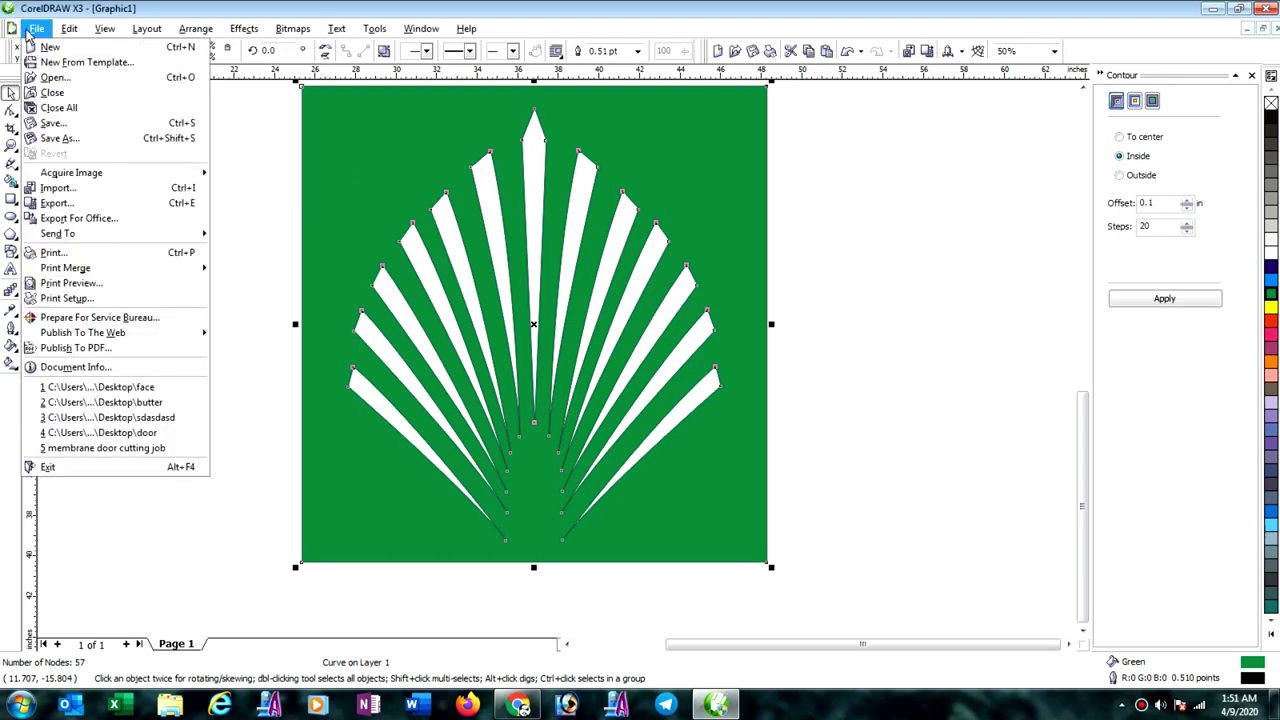
Step: Export the cut-out panel as Graphic1.eps
{"action": "left_click", "coordinate": [62, 202]}
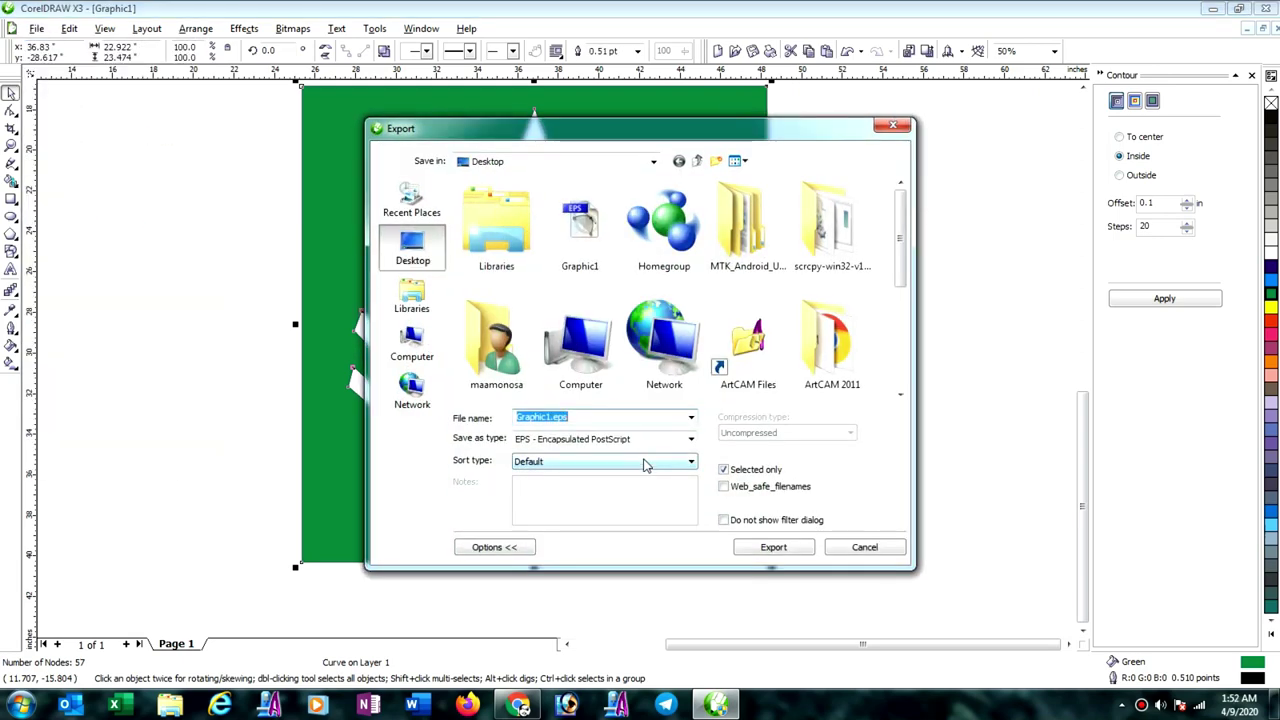
{"action": "left_click", "coordinate": [766, 547]}
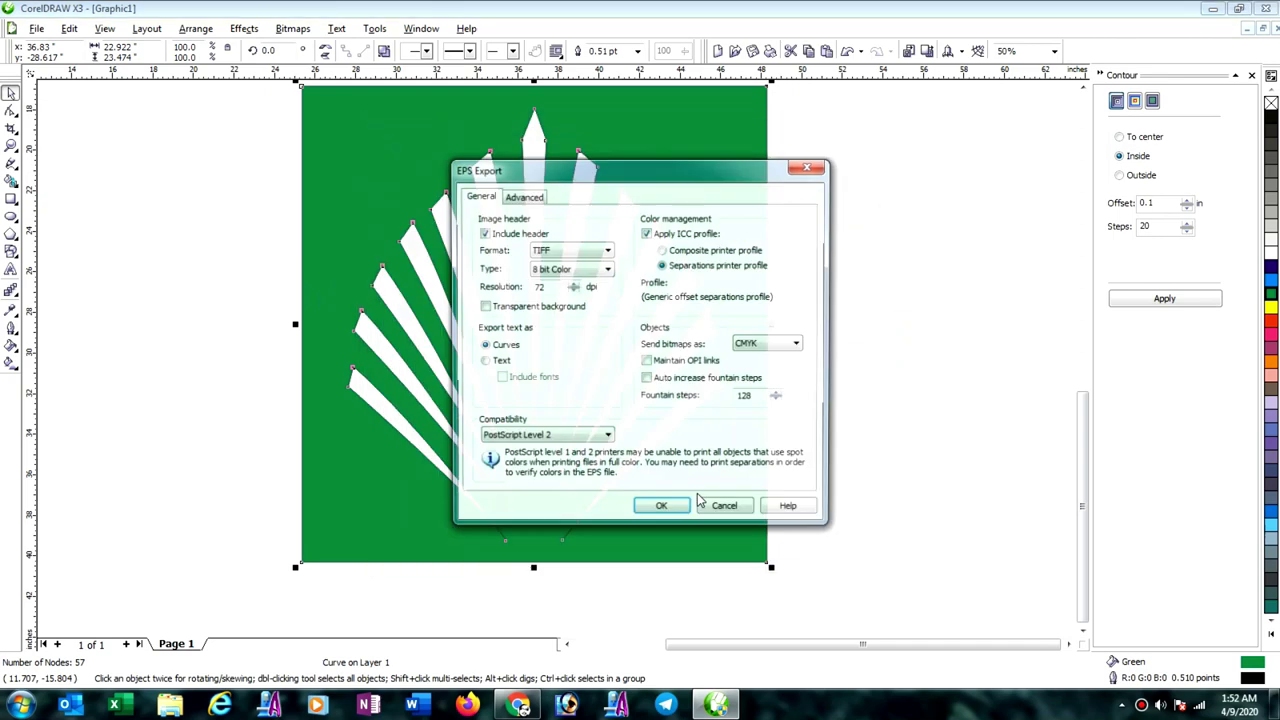
{"action": "left_click", "coordinate": [657, 512]}
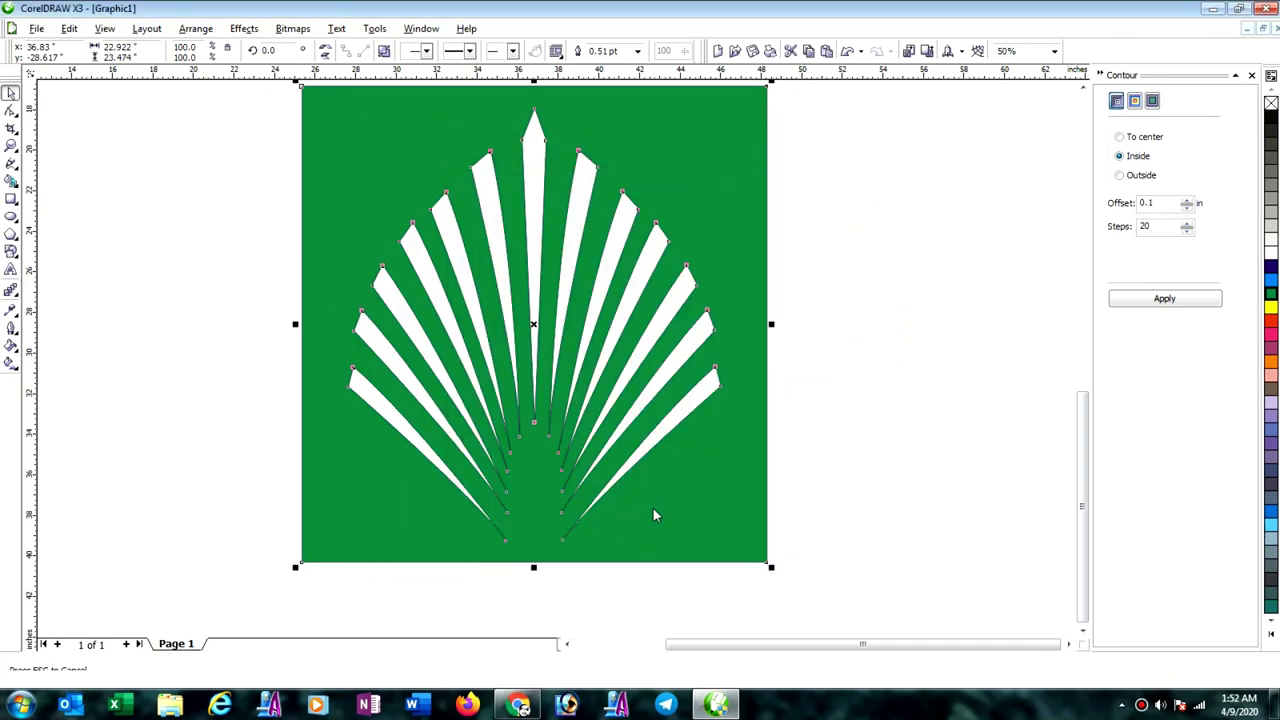
Step: Export the panel again as Graphic1 in DXF - AutoCAD format
{"action": "left_click", "coordinate": [36, 28]}
{"action": "left_click", "coordinate": [57, 203]}
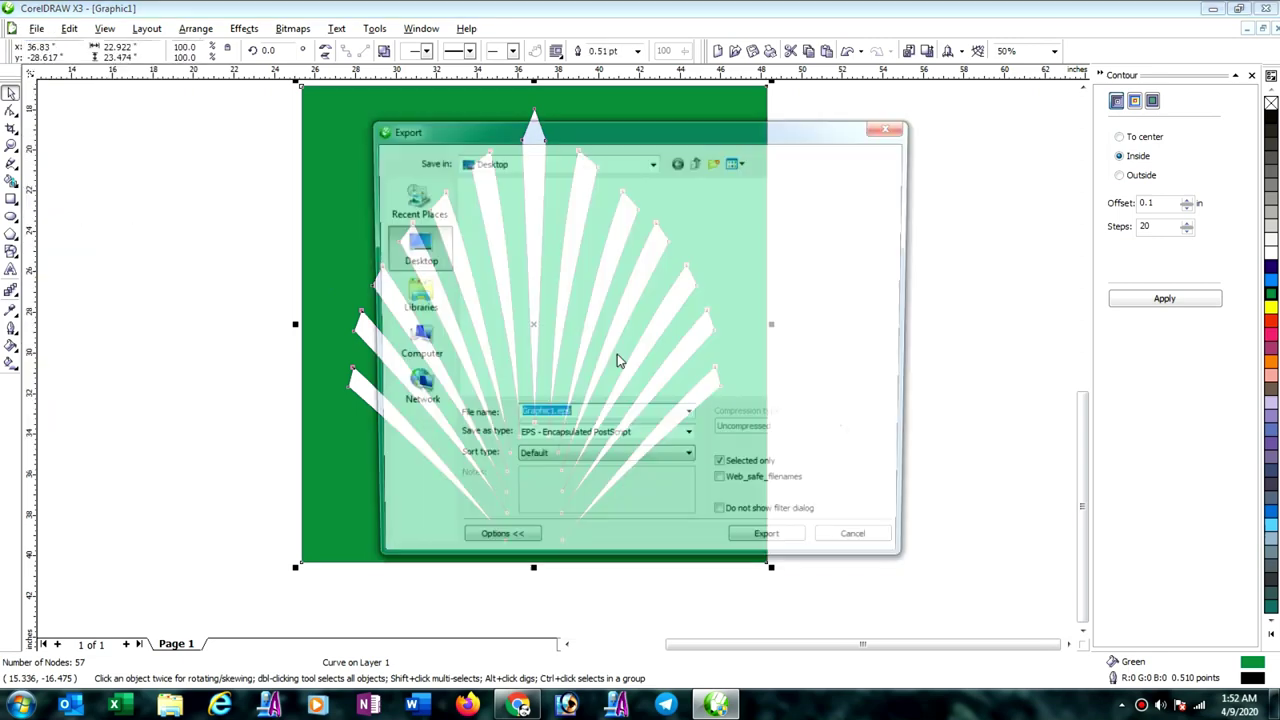
{"action": "left_click", "coordinate": [631, 443]}
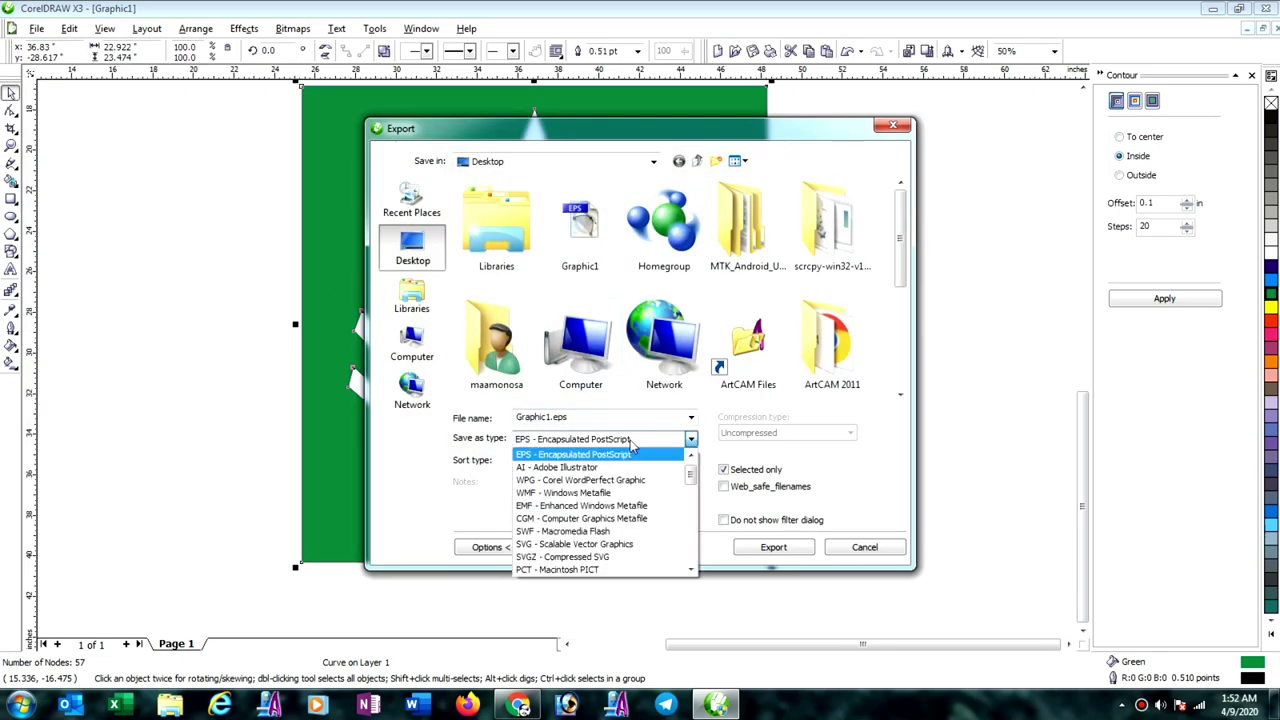
{"action": "scroll", "coordinate": [560, 470], "scroll_direction": "down", "scroll_amount": 3}
{"action": "left_click", "coordinate": [553, 454]}
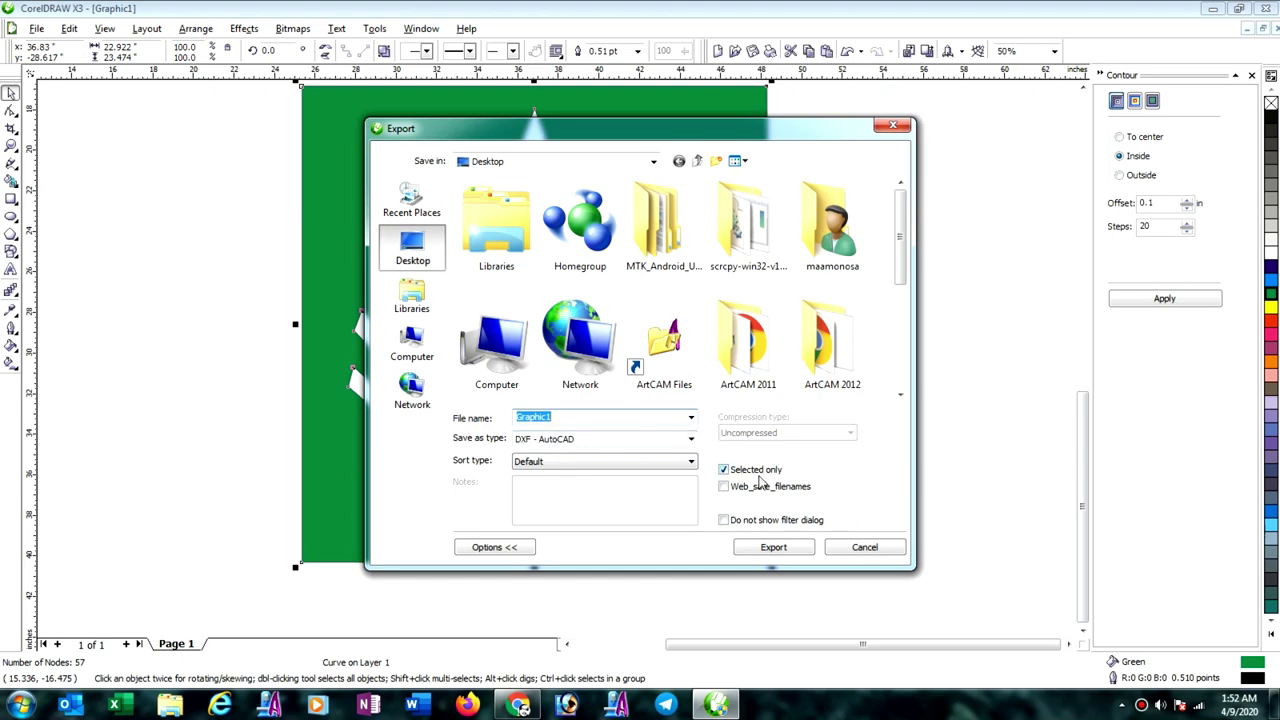
{"action": "left_click", "coordinate": [772, 548]}
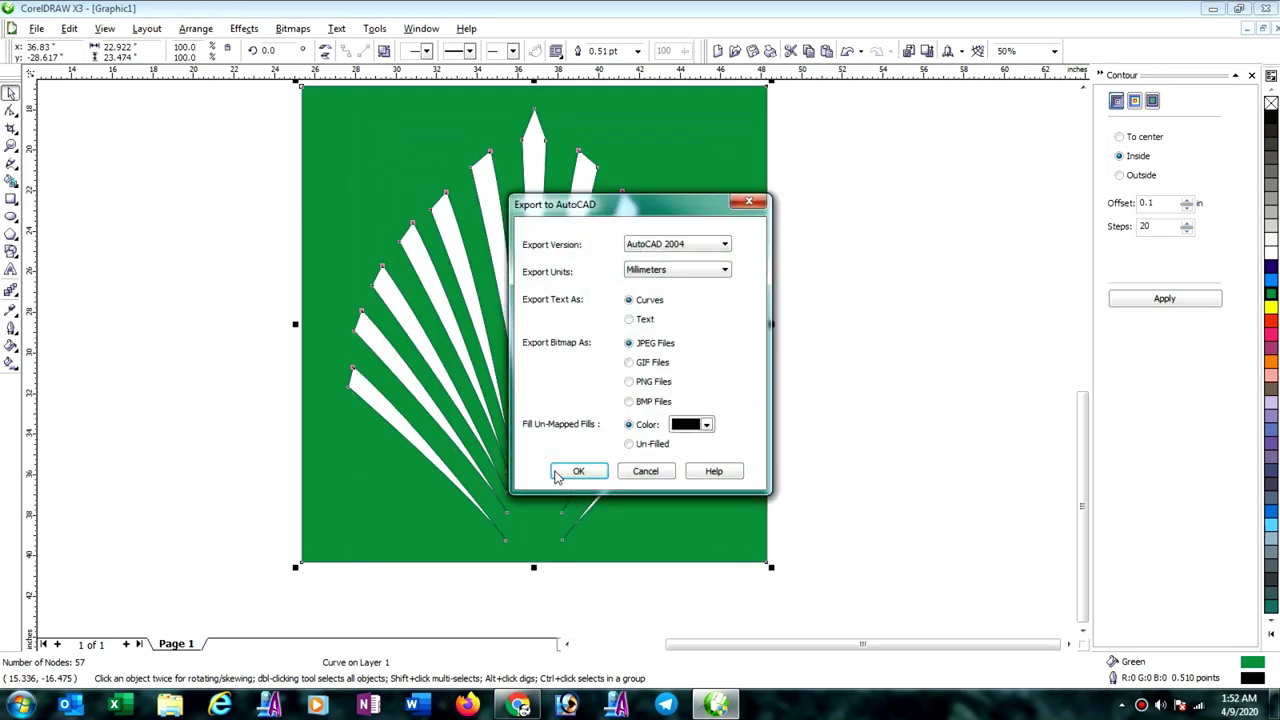
{"action": "left_click", "coordinate": [570, 474]}
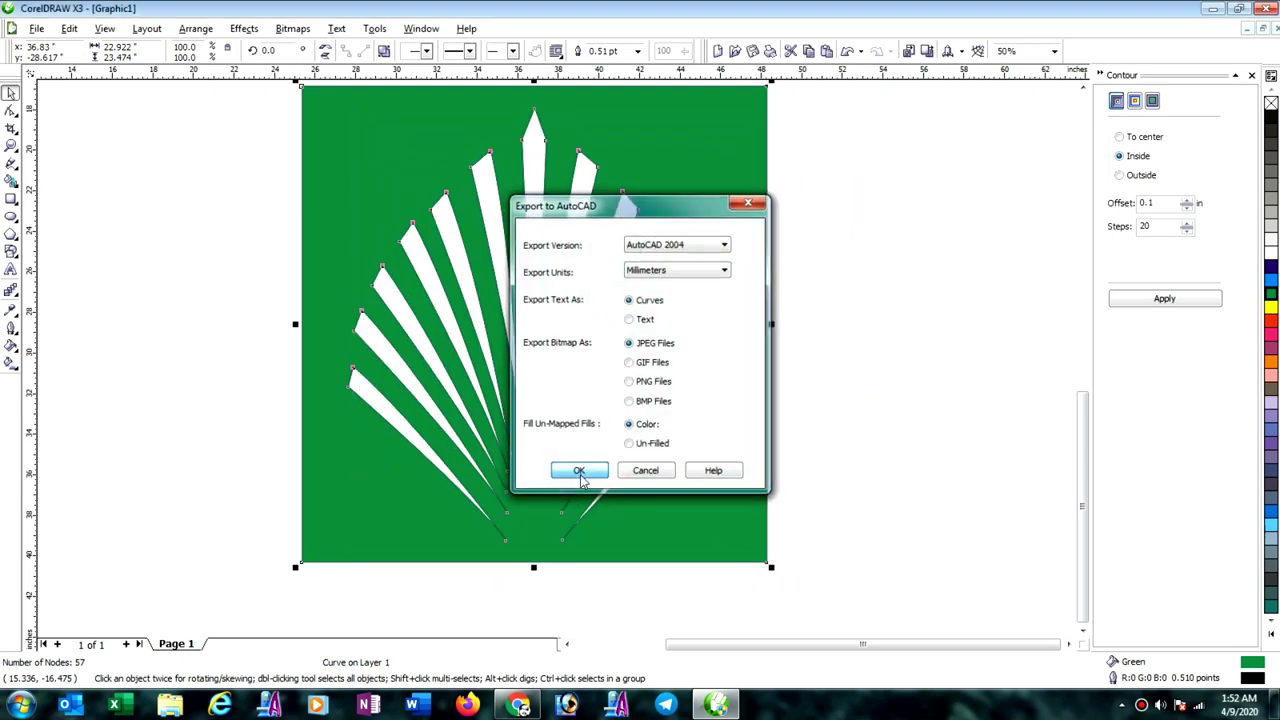
Step: Minimize CorelDRAW and launch ArtCAM Pro maximized
{"action": "left_click", "coordinate": [1212, 9]}
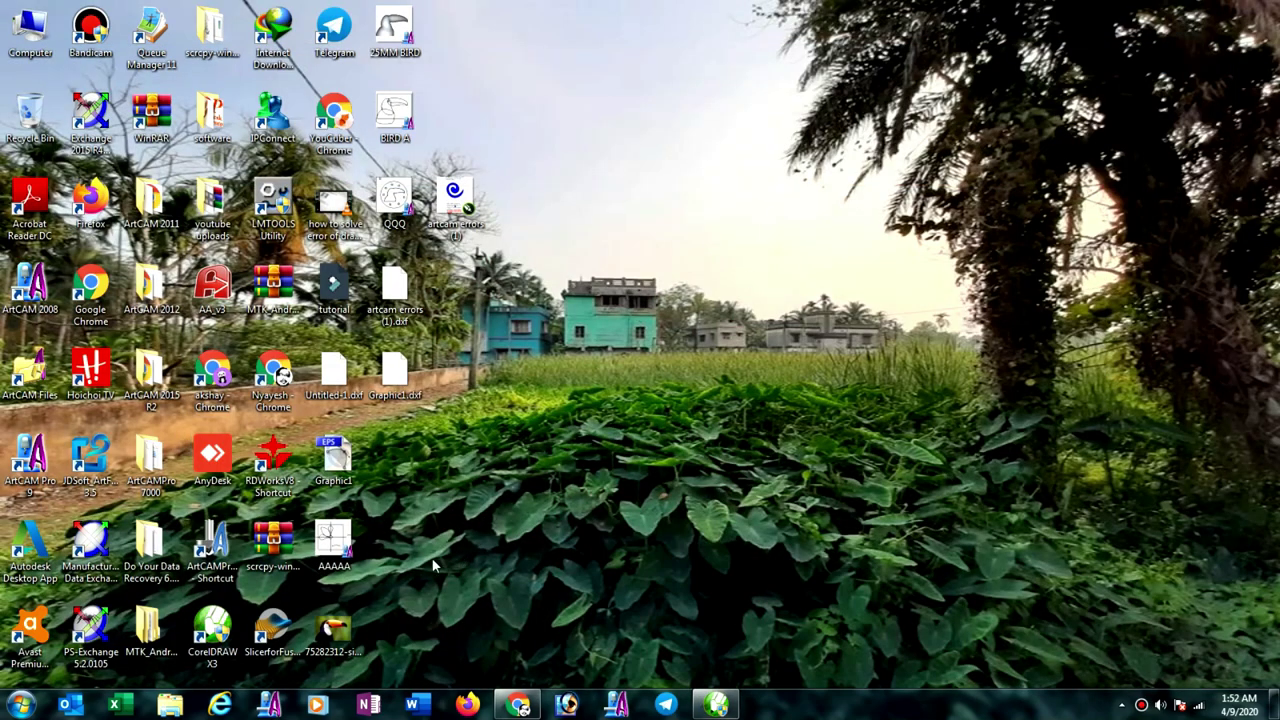
{"action": "left_click", "coordinate": [262, 707]}
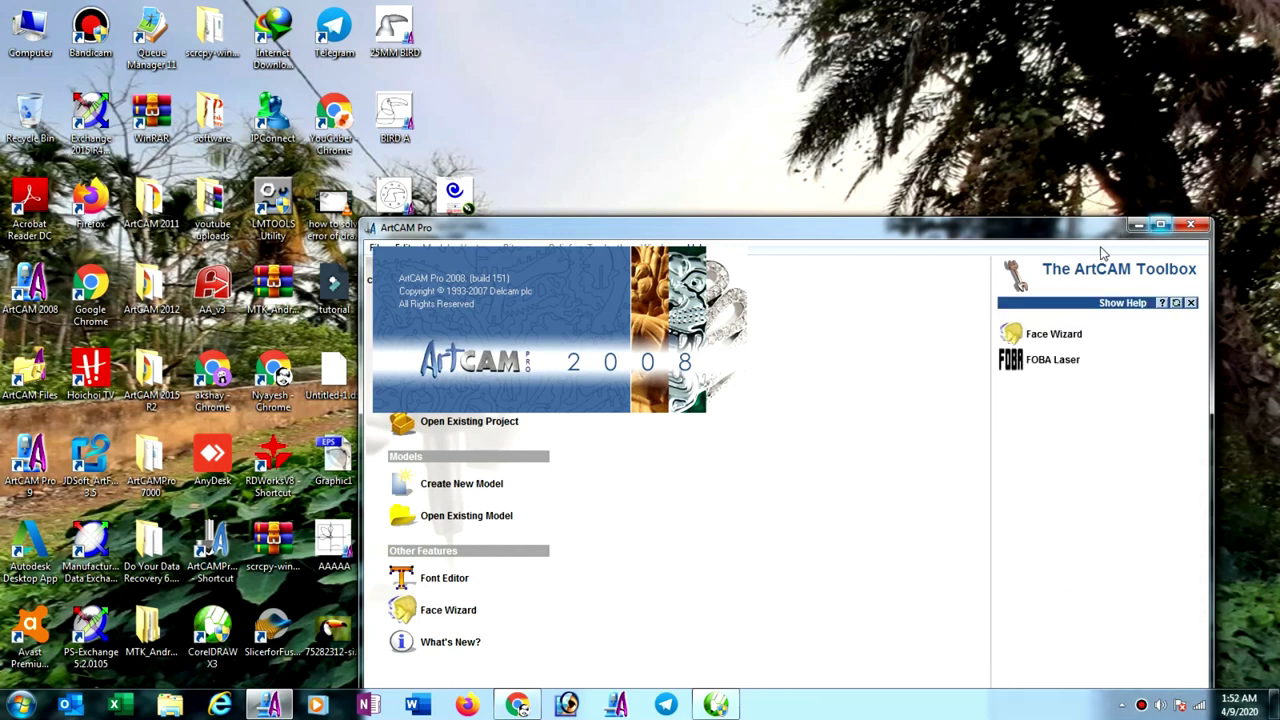
{"action": "left_click", "coordinate": [1160, 226]}
Step: Create a new model 36 by 36 inches (914.4 mm square)
{"action": "left_click", "coordinate": [118, 272]}
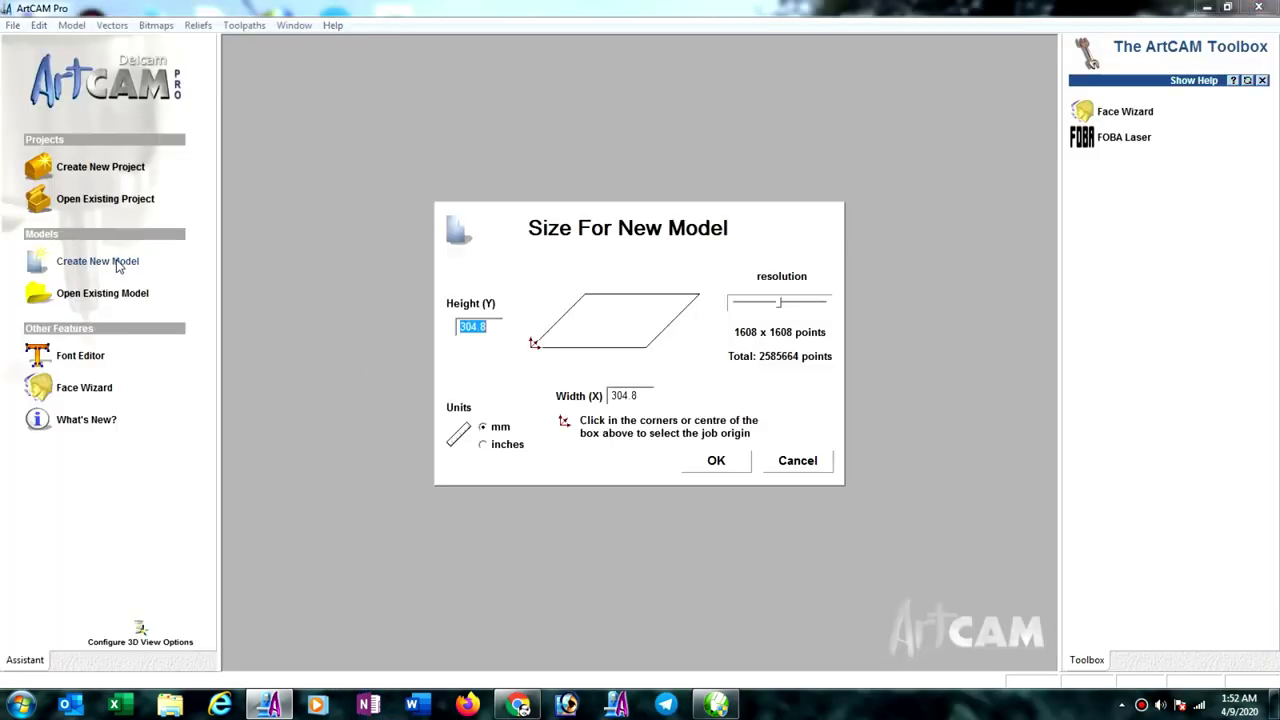
{"action": "left_click", "coordinate": [483, 444]}
{"action": "left_click_drag", "start_coordinate": [636, 397], "coordinate": [549, 420]}
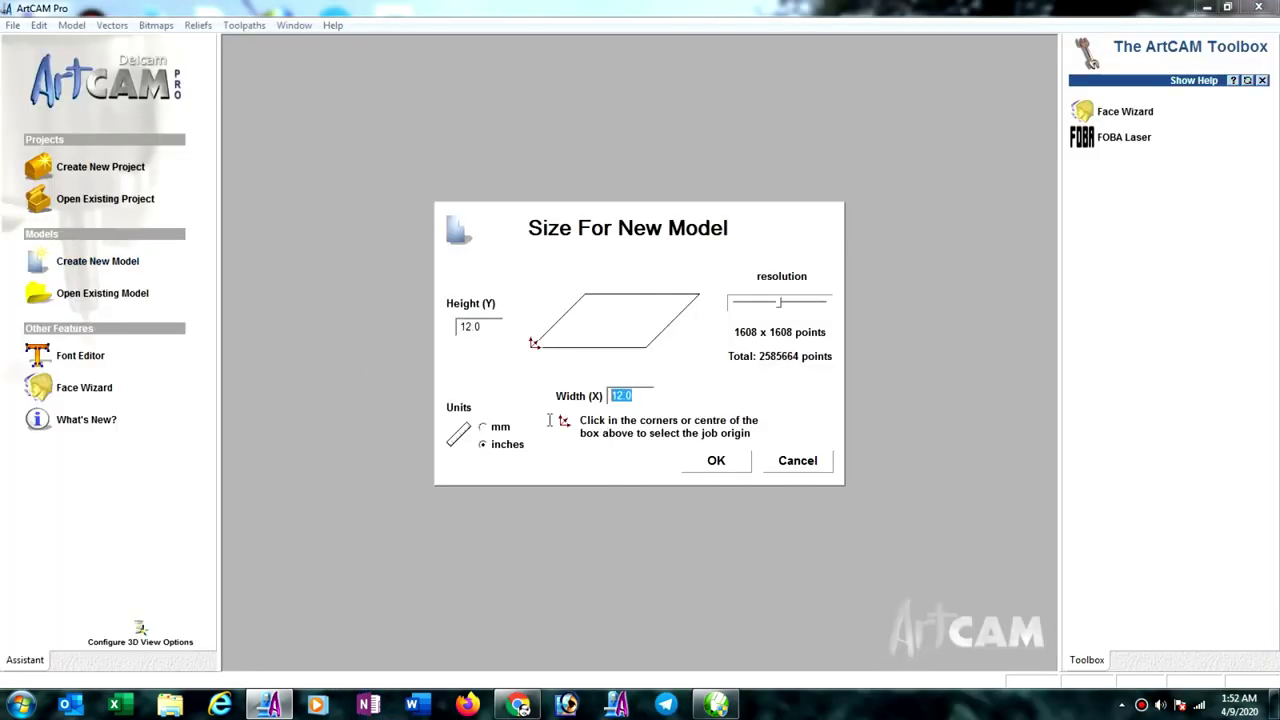
{"action": "type", "text": "36"}
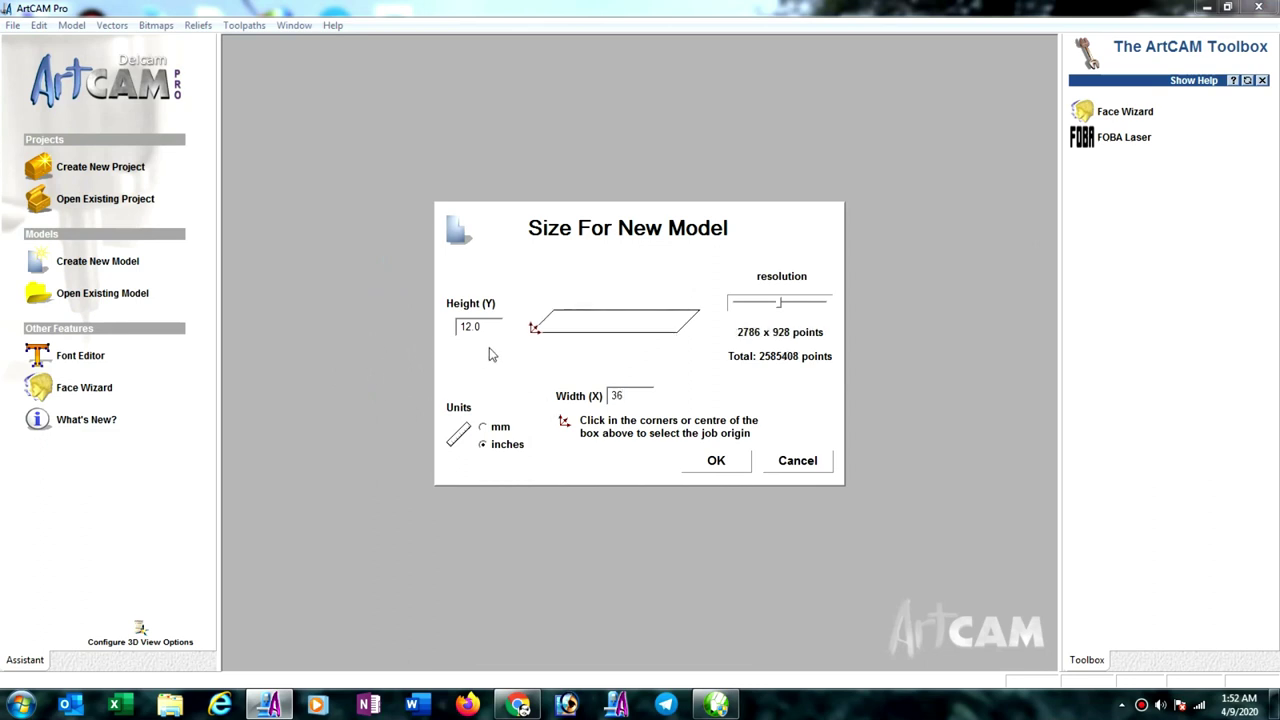
{"action": "left_click_drag", "start_coordinate": [484, 328], "coordinate": [433, 341]}
{"action": "type", "text": "36"}
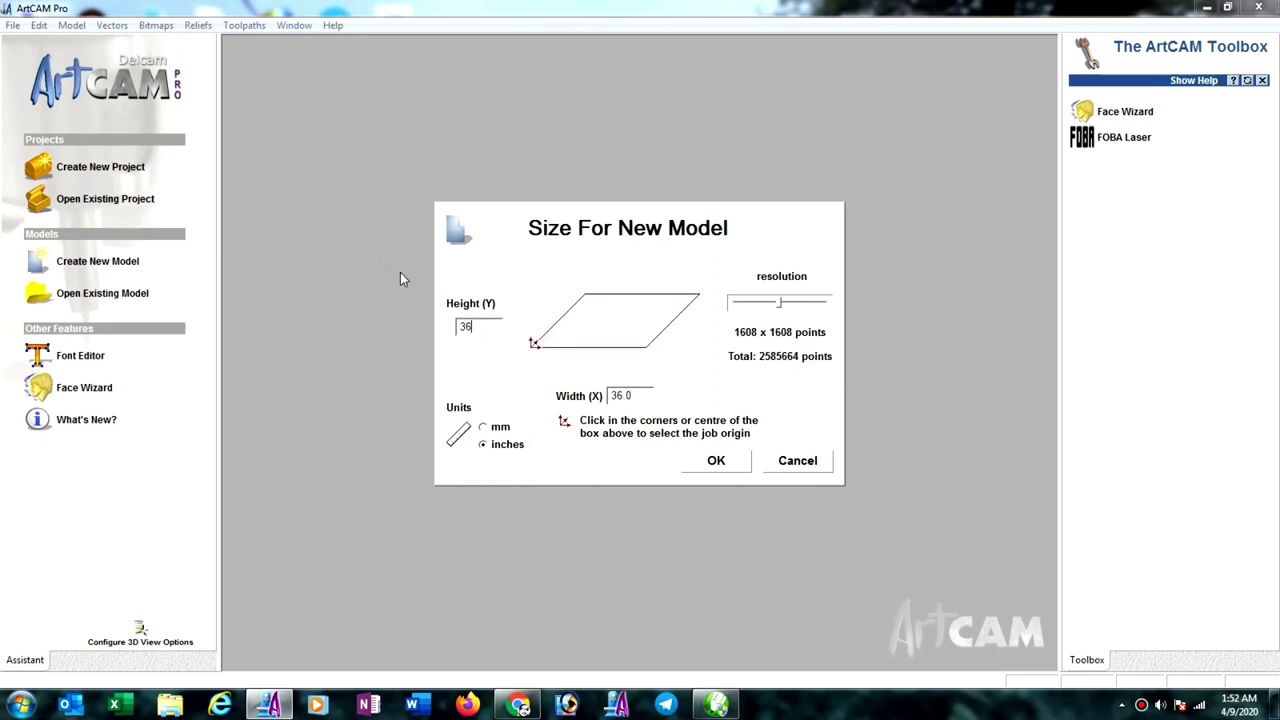
{"action": "left_click", "coordinate": [720, 462]}
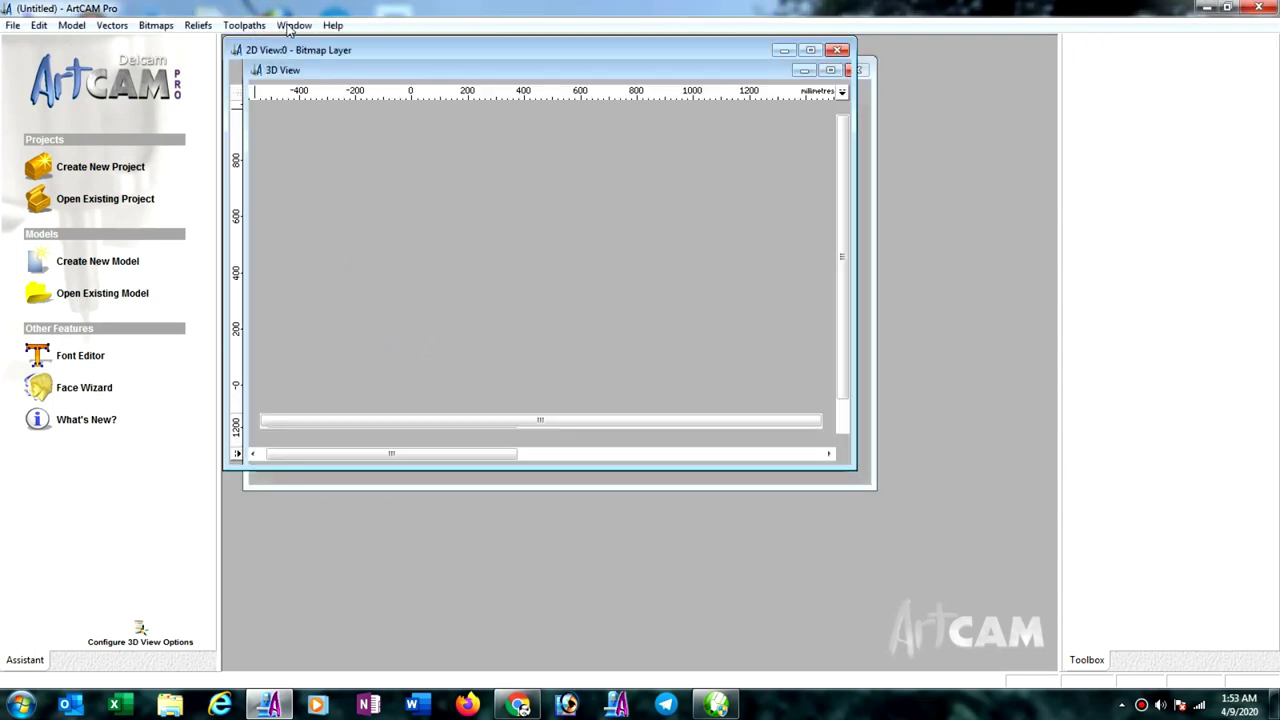
Step: Tile the 2D and 3D views vertically and import Graphic1 centred in the model
{"action": "left_click", "coordinate": [294, 25]}
{"action": "left_click", "coordinate": [326, 61]}
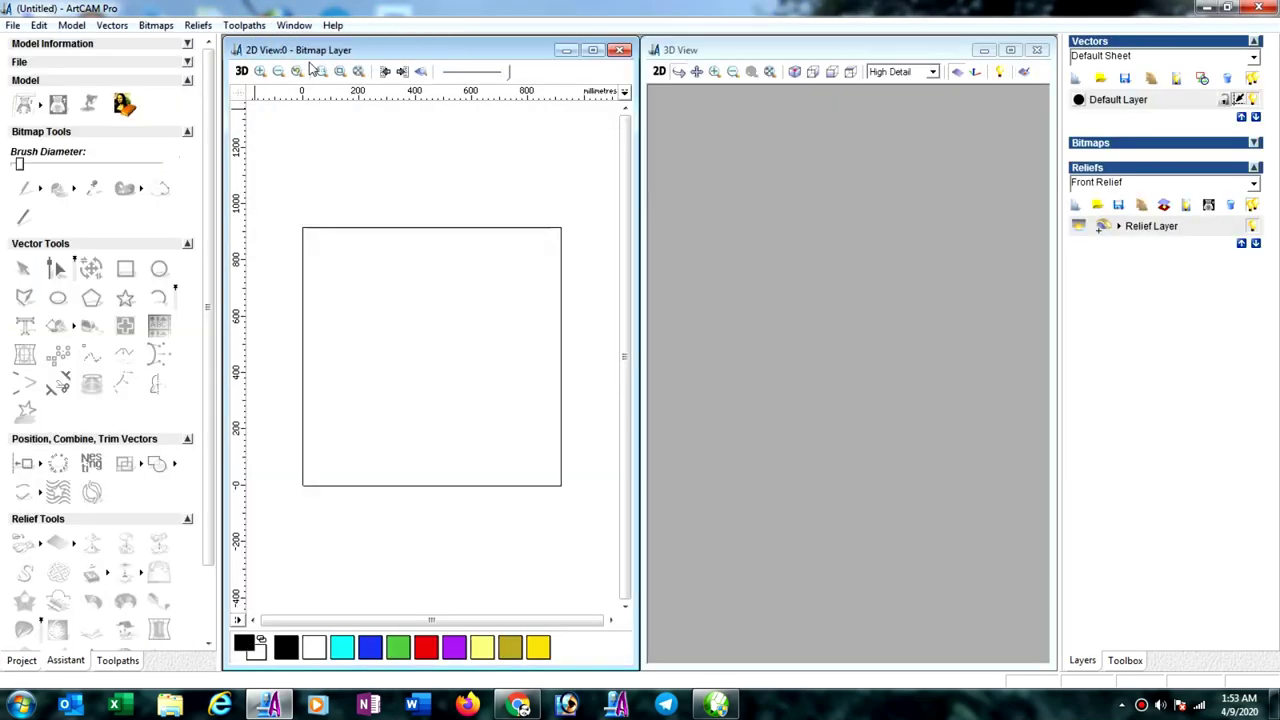
{"action": "left_click", "coordinate": [112, 25]}
{"action": "left_click", "coordinate": [140, 103]}
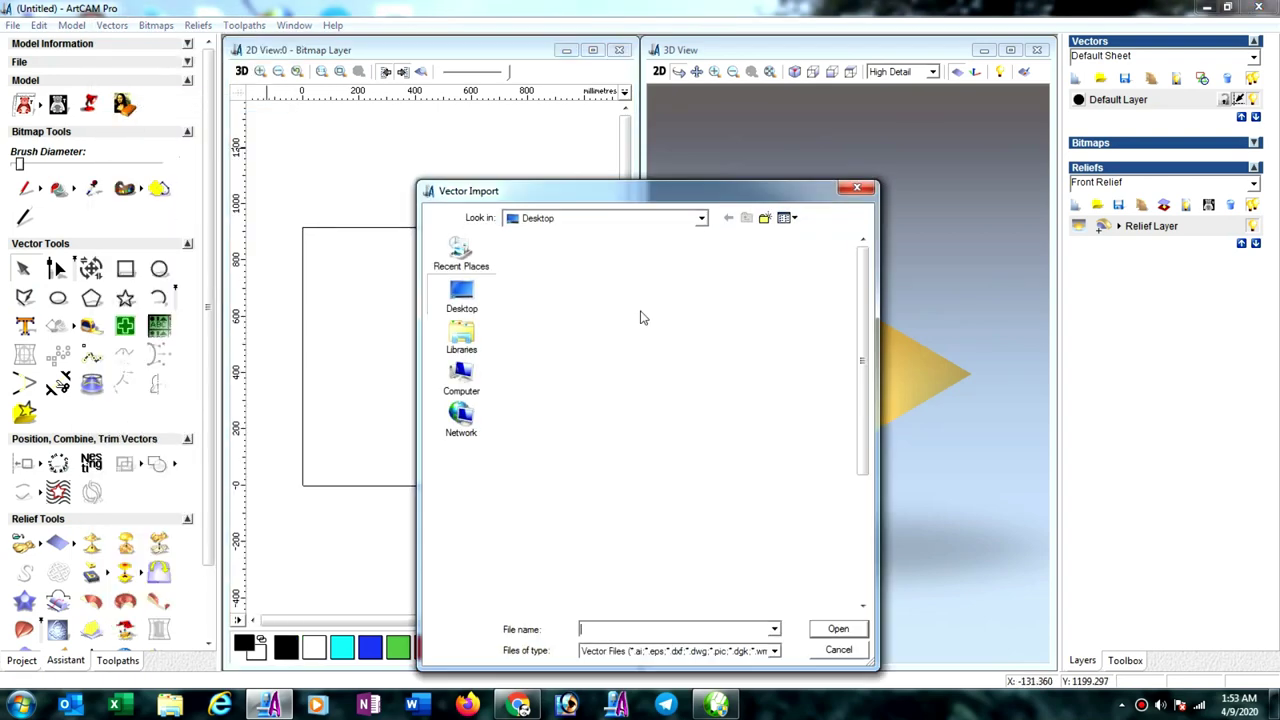
{"action": "left_click", "coordinate": [705, 288]}
{"action": "double_click", "coordinate": [705, 288]}
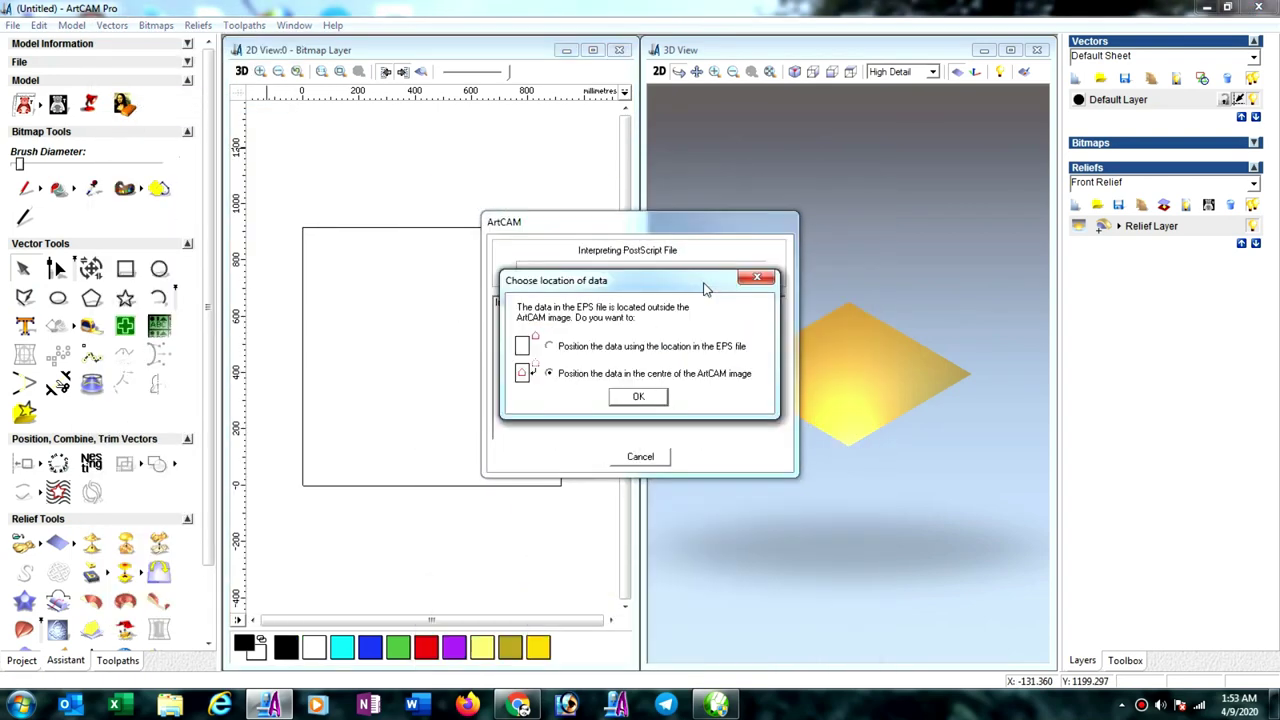
{"action": "left_click", "coordinate": [749, 277]}
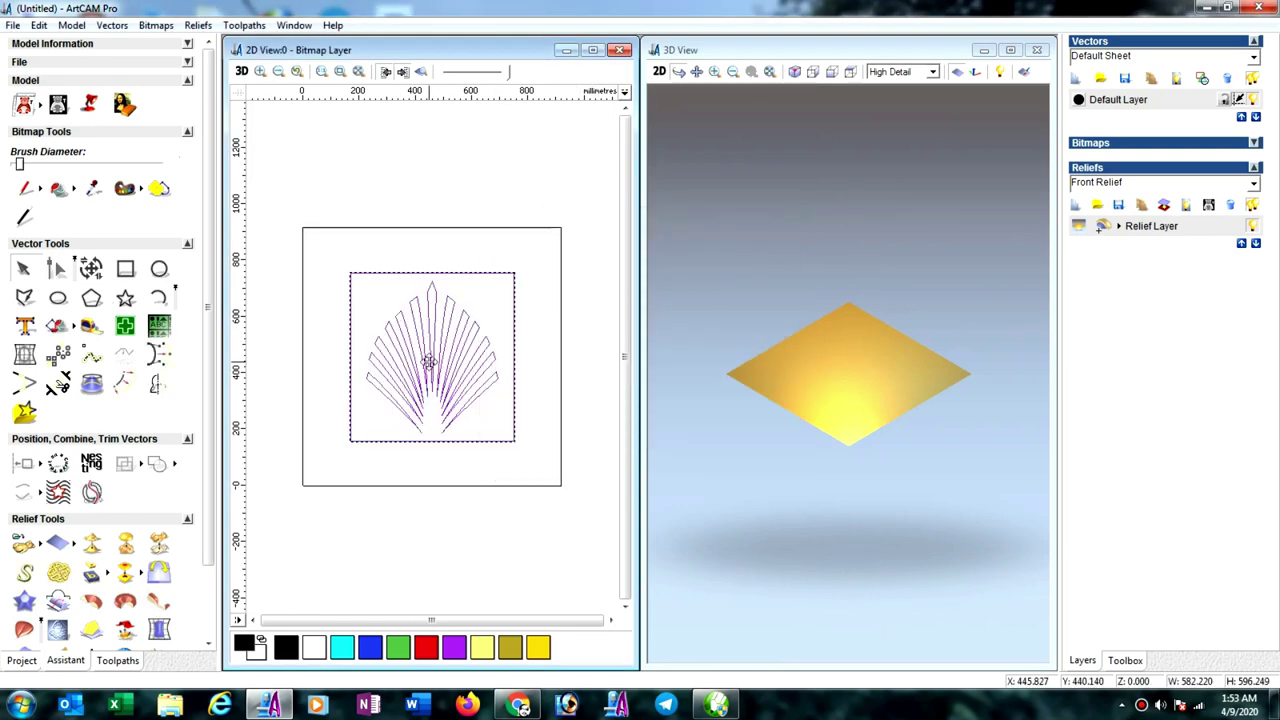
{"action": "left_click", "coordinate": [551, 228]}
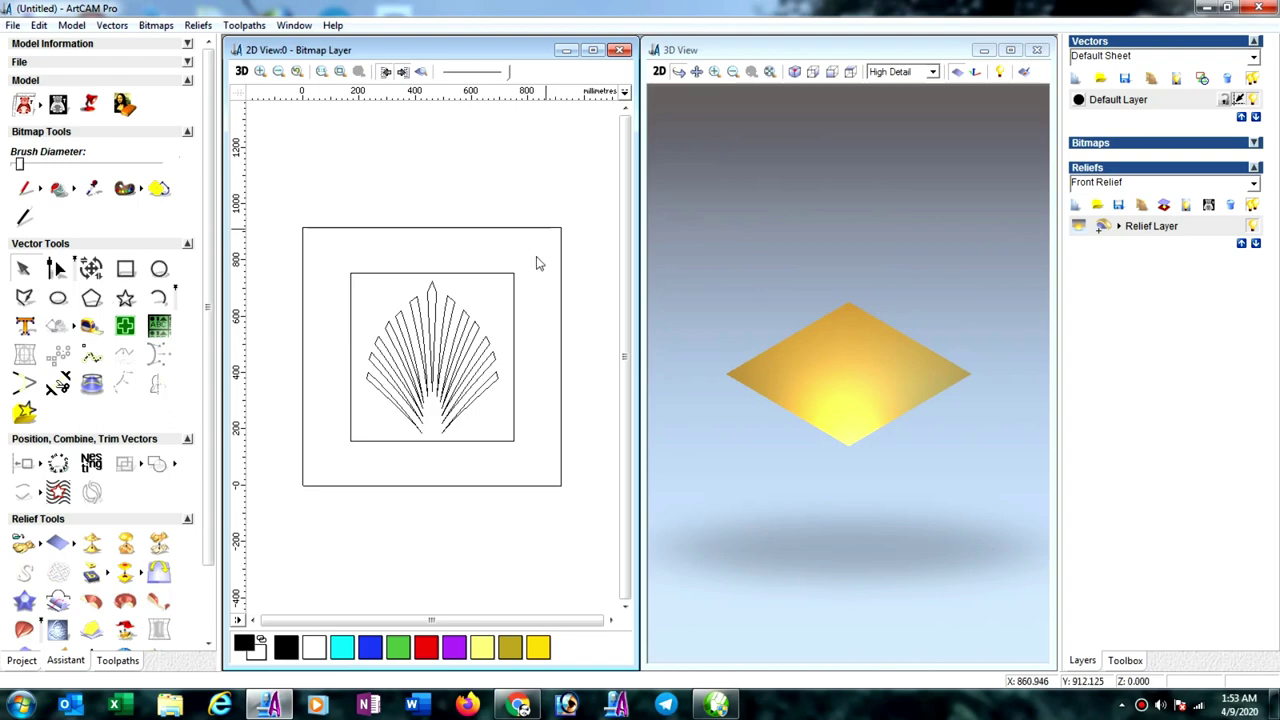
{"action": "left_click", "coordinate": [476, 348]}
{"action": "scroll", "coordinate": [435, 375], "scroll_direction": "up", "scroll_amount": 2}
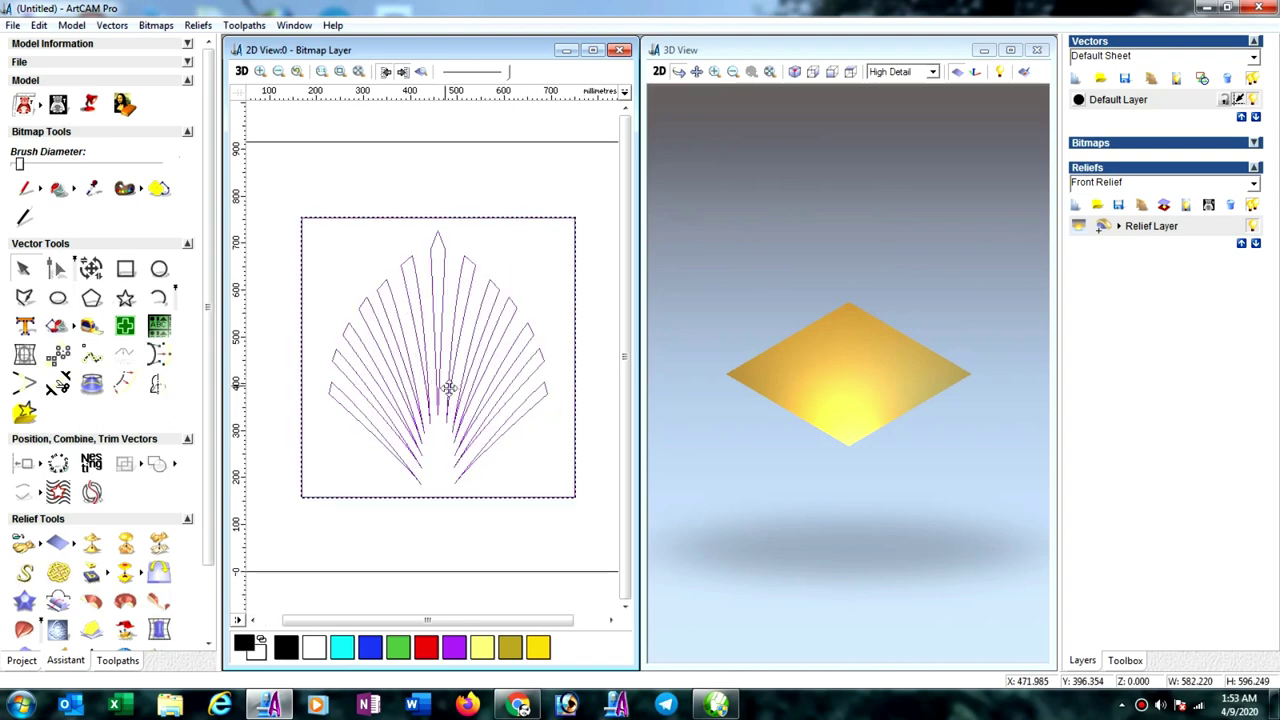
{"action": "scroll", "coordinate": [440, 388], "scroll_direction": "up", "scroll_amount": 2}
{"action": "scroll", "coordinate": [452, 348], "scroll_direction": "up", "scroll_amount": 1}
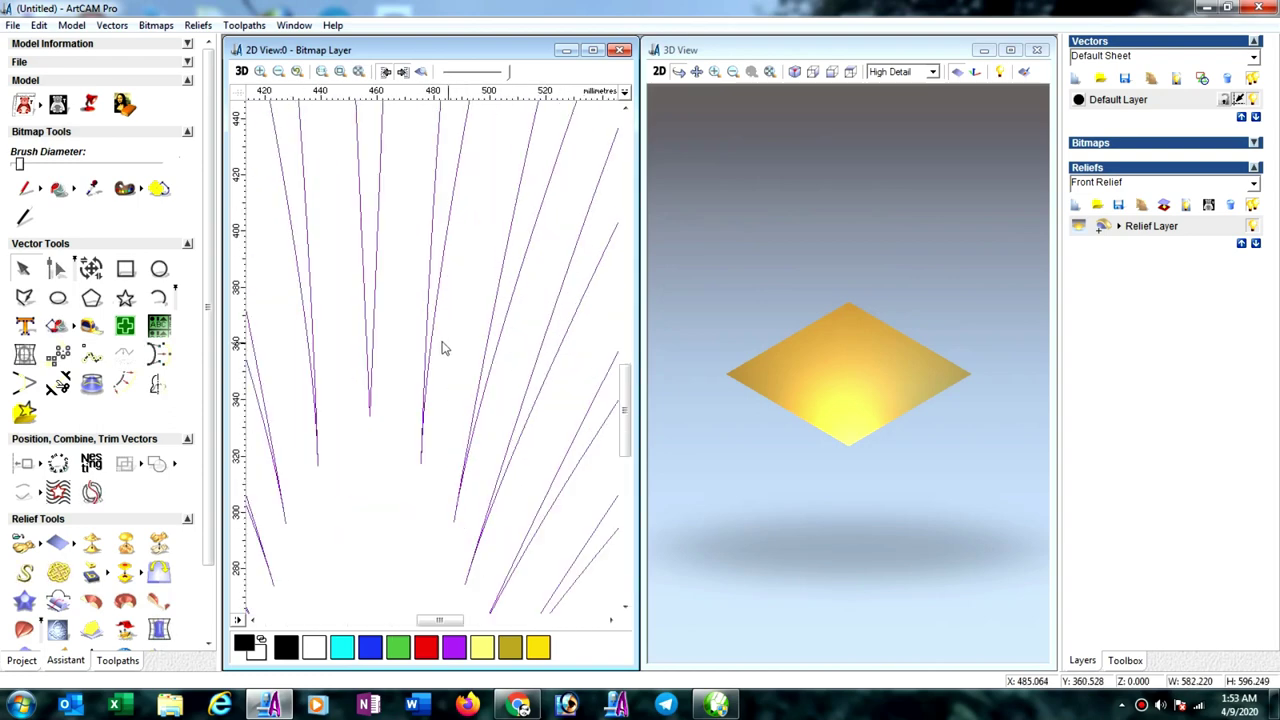
{"action": "scroll", "coordinate": [421, 345], "scroll_direction": "up", "scroll_amount": 1}
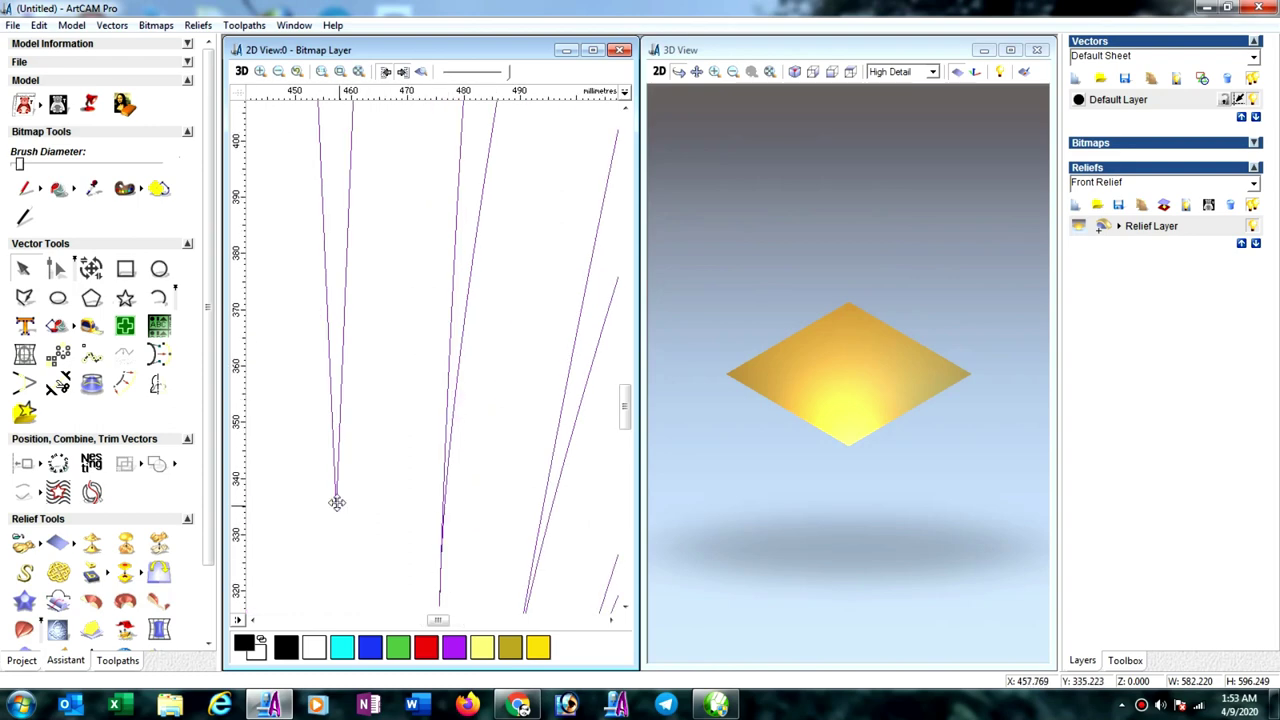
{"action": "scroll", "coordinate": [362, 486], "scroll_direction": "down", "scroll_amount": 1}
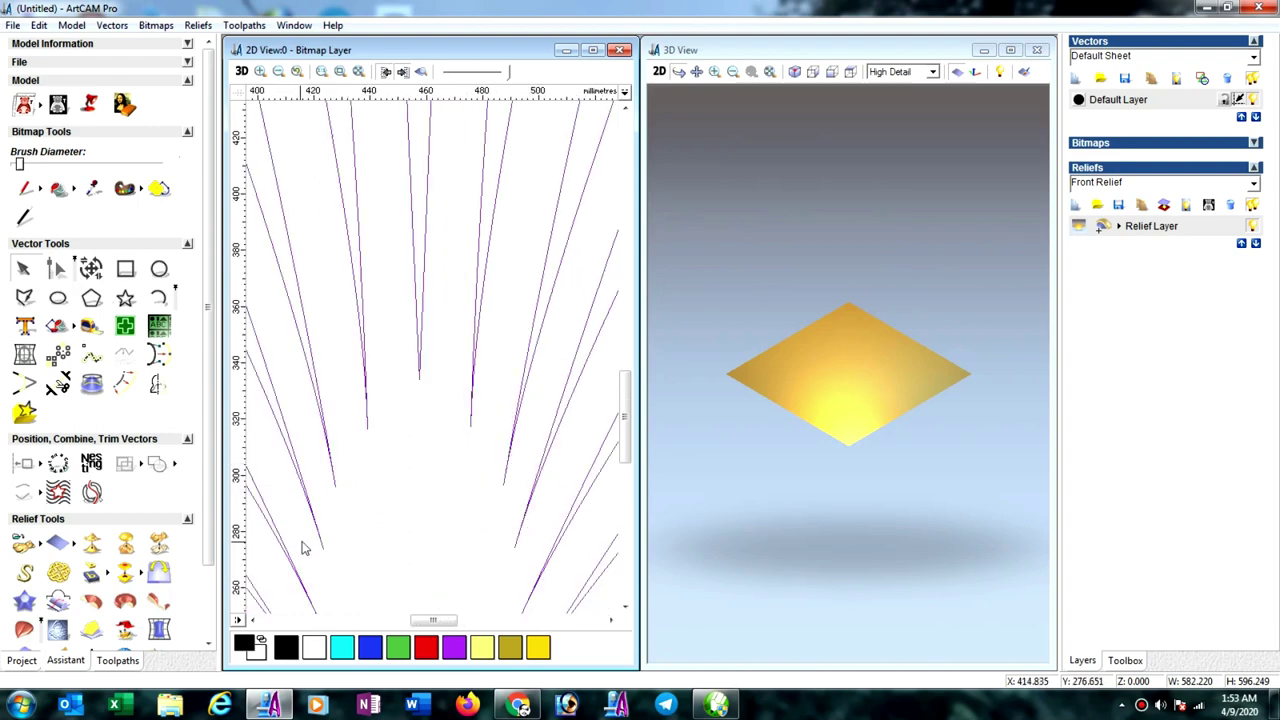
{"action": "scroll", "coordinate": [330, 515], "scroll_direction": "up", "scroll_amount": 1}
{"action": "scroll", "coordinate": [410, 395], "scroll_direction": "up", "scroll_amount": 1}
{"action": "scroll", "coordinate": [318, 215], "scroll_direction": "up", "scroll_amount": 1}
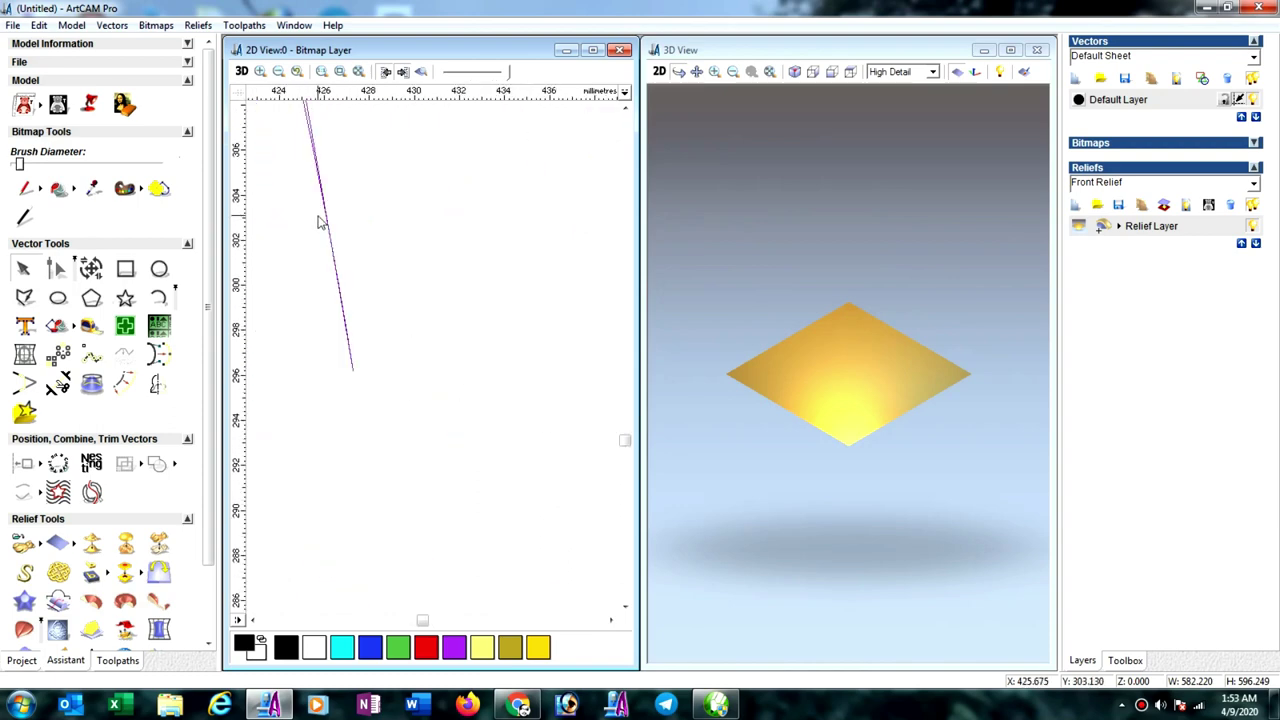
{"action": "scroll", "coordinate": [329, 228], "scroll_direction": "up", "scroll_amount": 1}
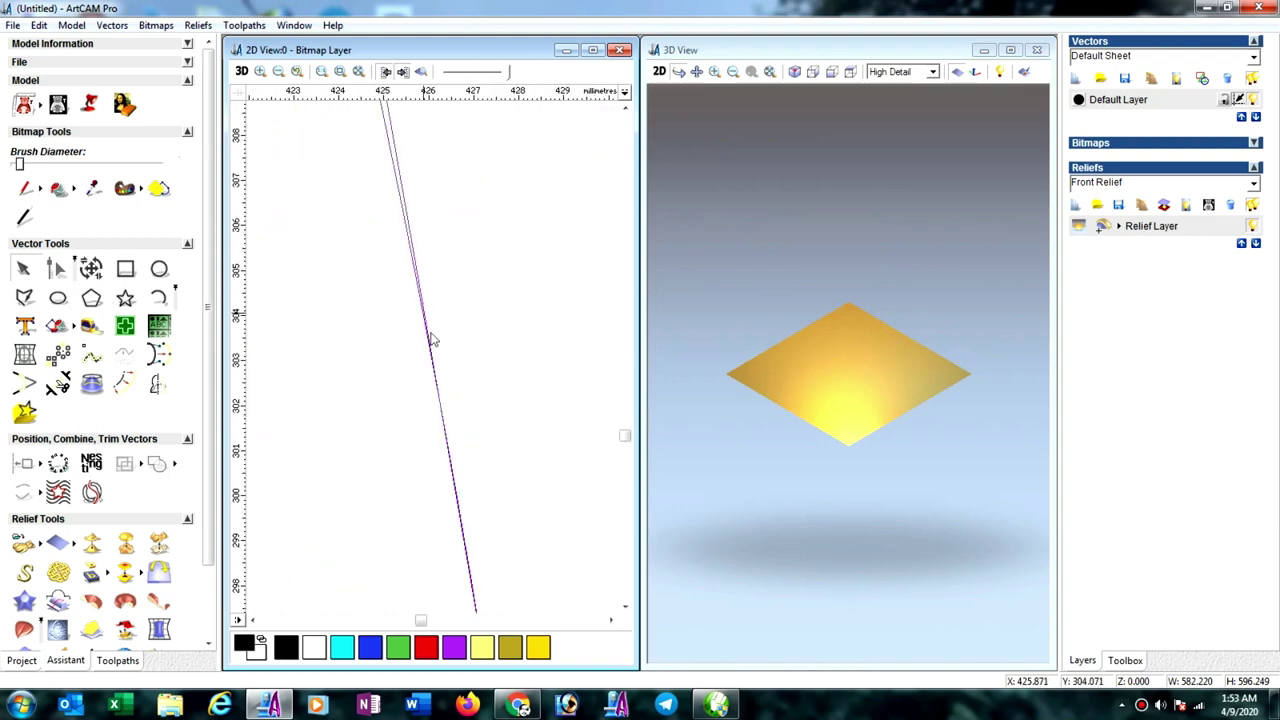
{"action": "scroll", "coordinate": [428, 295], "scroll_direction": "down", "scroll_amount": 1}
{"action": "scroll", "coordinate": [420, 260], "scroll_direction": "down", "scroll_amount": 1}
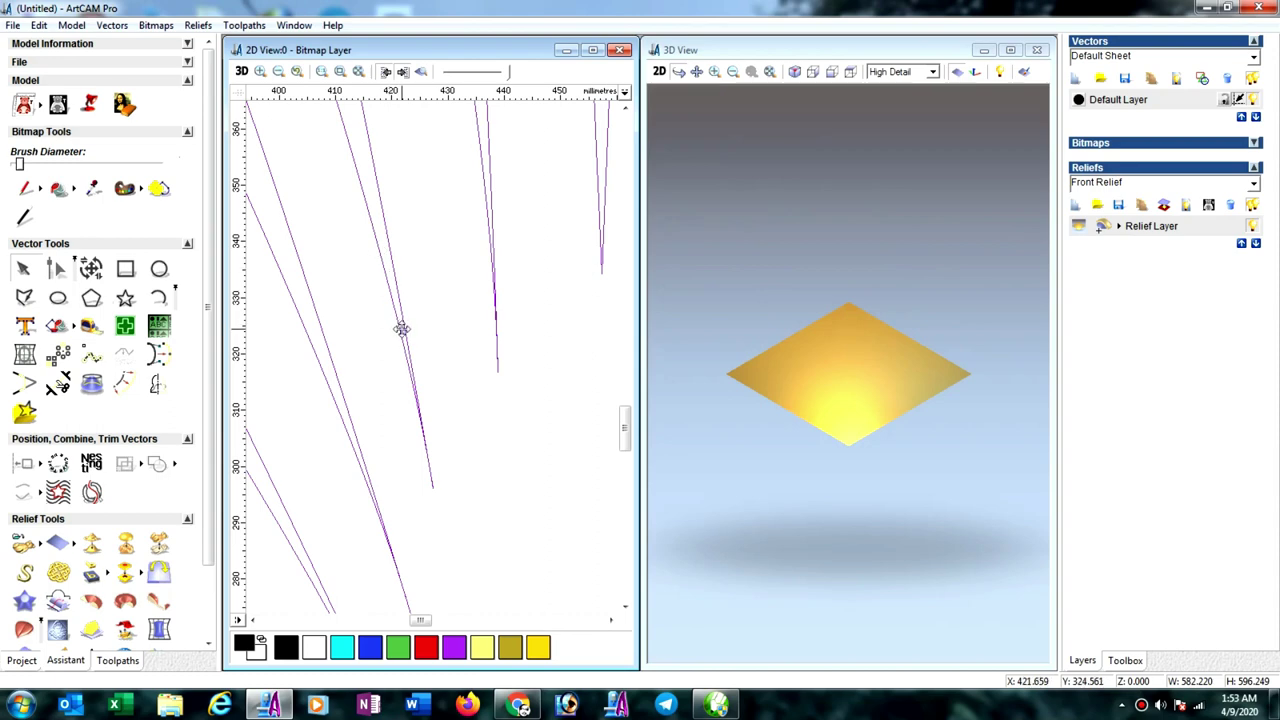
Step: Create a 2.682 mm circle and move it onto the narrow tip where two fan lines meet
{"action": "left_click", "coordinate": [157, 272]}
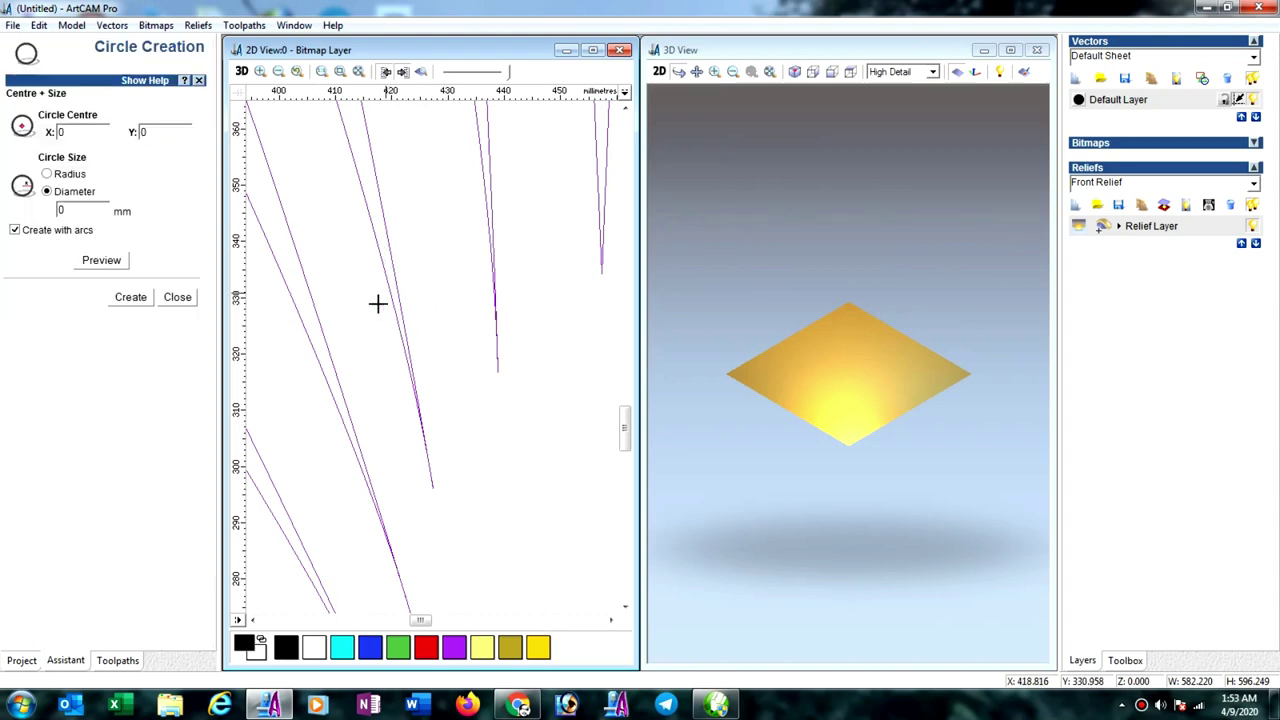
{"action": "left_click_drag", "start_coordinate": [343, 428], "coordinate": [348, 430]}
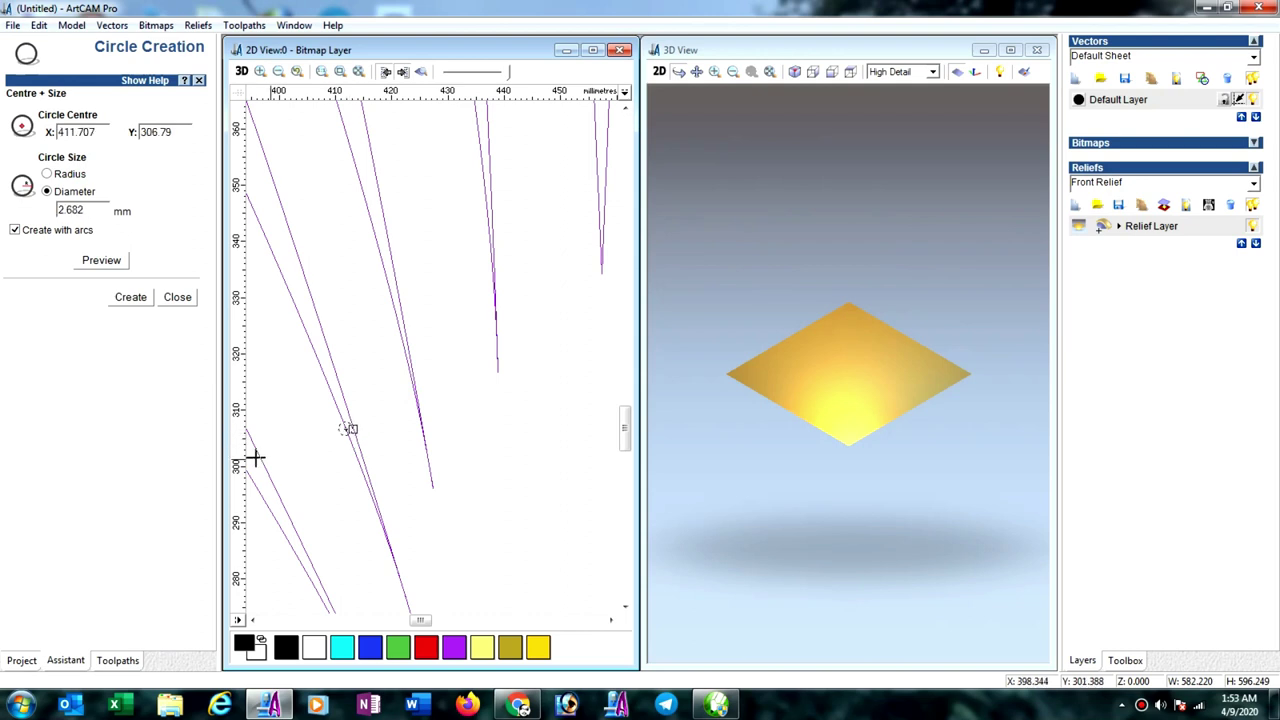
{"action": "left_click", "coordinate": [128, 302]}
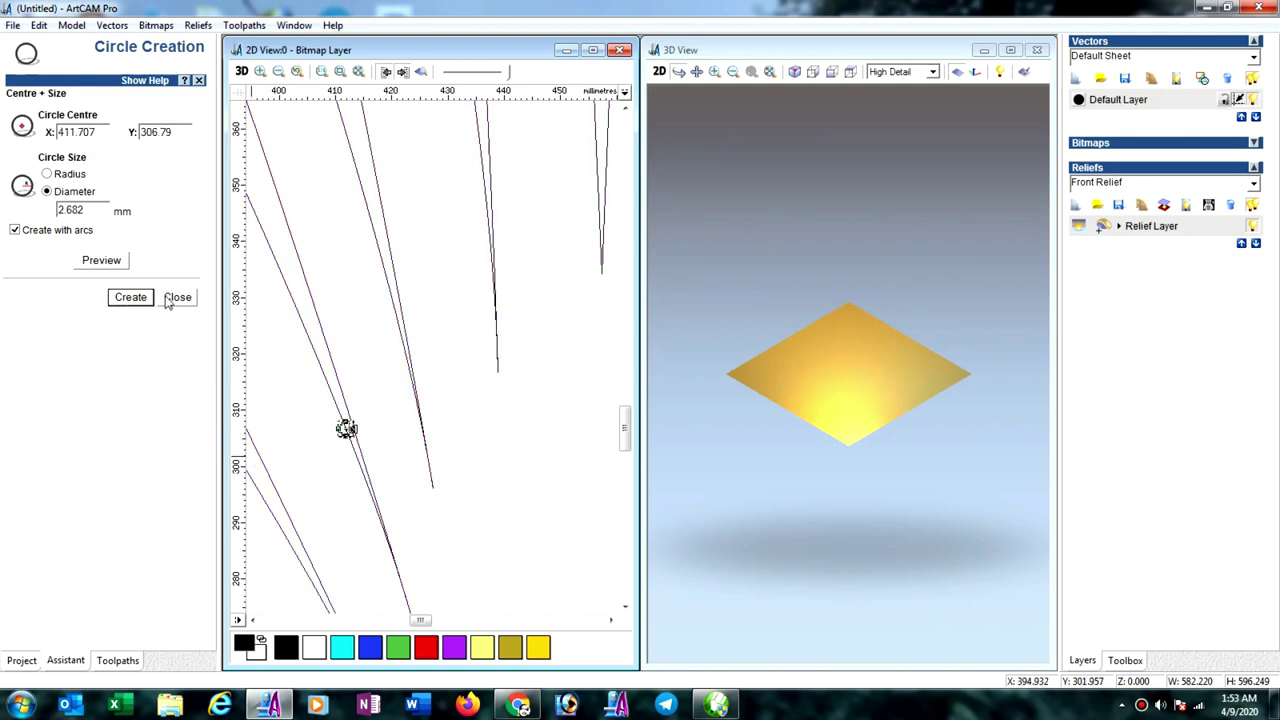
{"action": "left_click", "coordinate": [168, 303]}
{"action": "scroll", "coordinate": [335, 400], "scroll_direction": "up", "scroll_amount": 2}
{"action": "scroll", "coordinate": [330, 300], "scroll_direction": "up", "scroll_amount": 2}
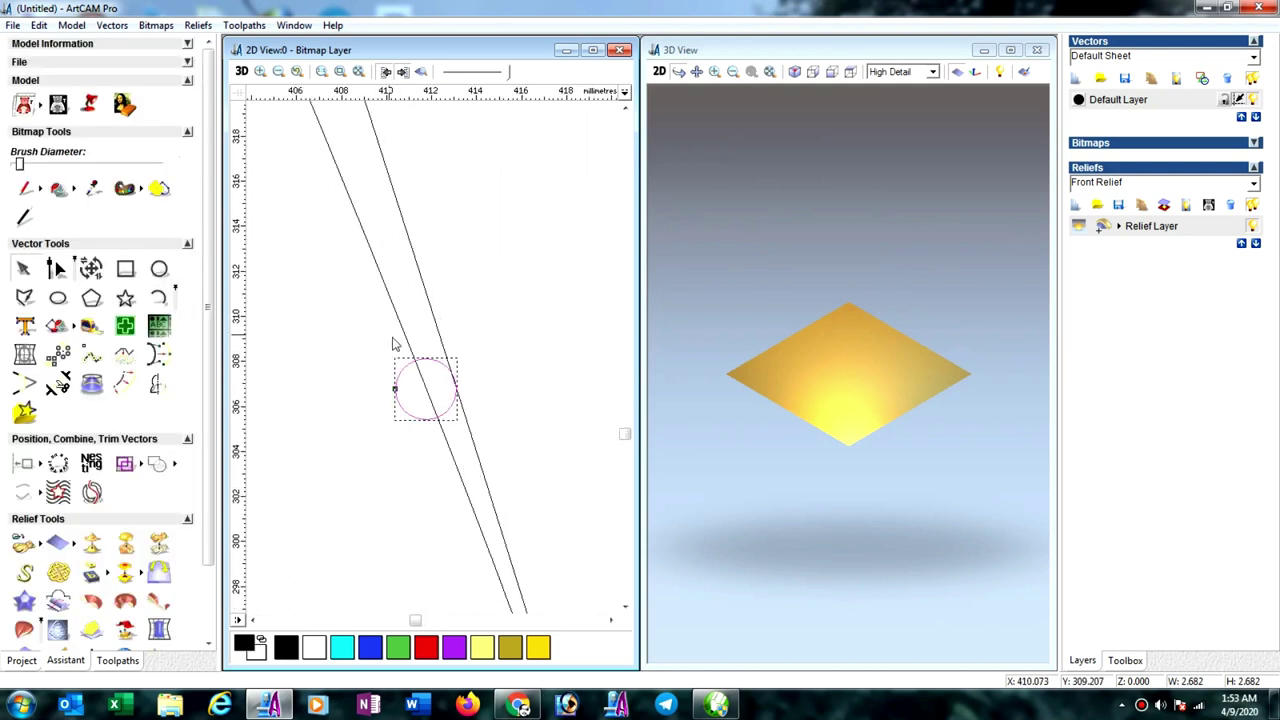
{"action": "left_click_drag", "start_coordinate": [433, 360], "coordinate": [452, 345]}
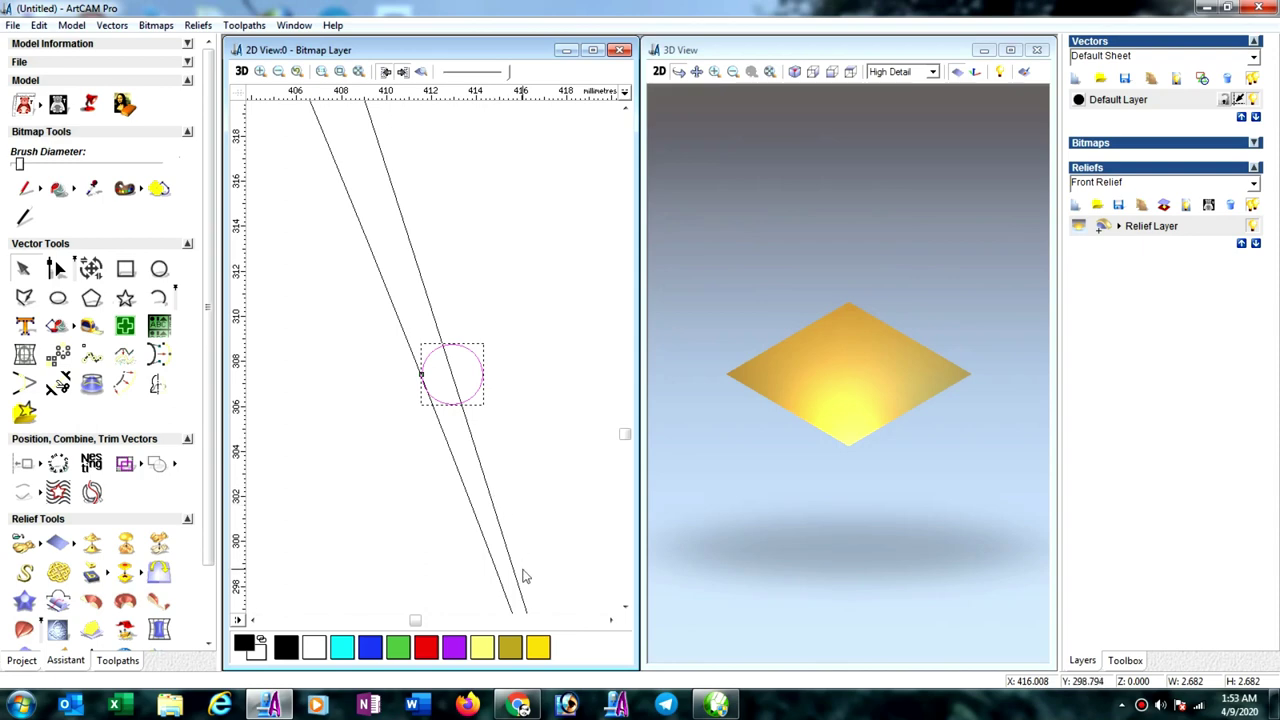
{"action": "scroll", "coordinate": [478, 500], "scroll_direction": "down", "scroll_amount": 2}
Step: Fit the fan drawing in view, select the shell vectors, and show the Toolpaths page
{"action": "scroll", "coordinate": [457, 434], "scroll_direction": "down", "scroll_amount": 3}
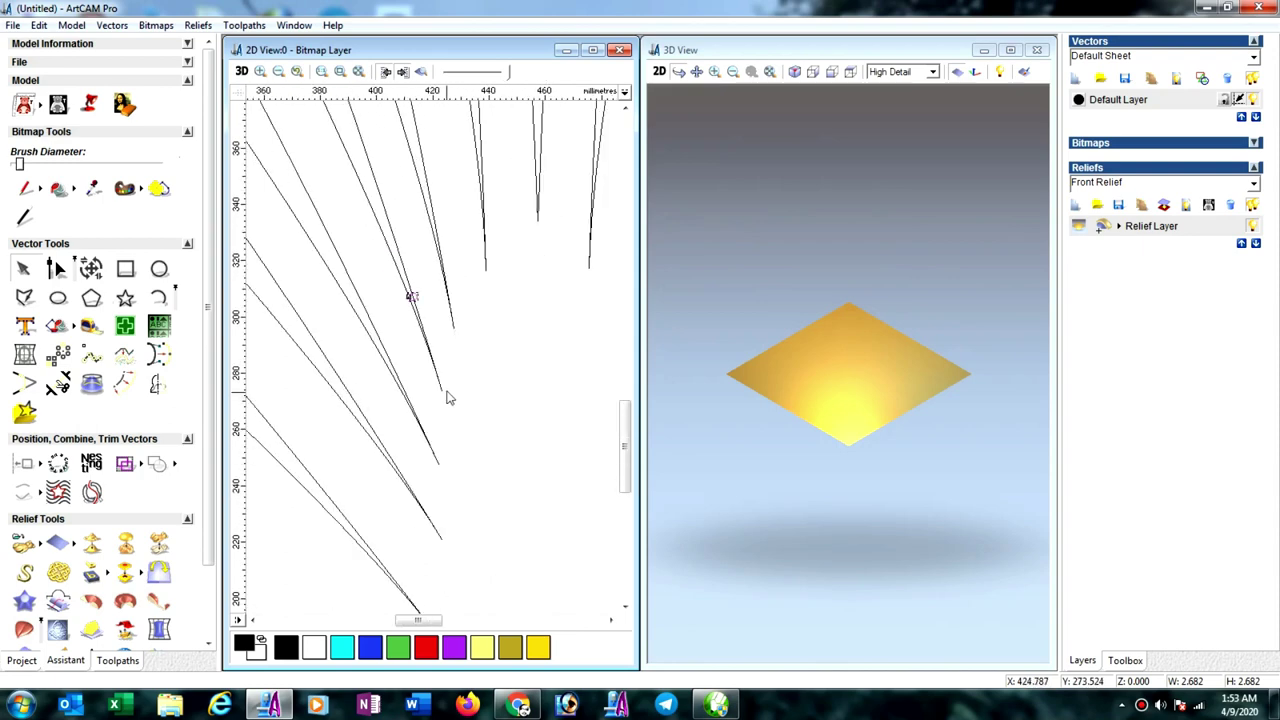
{"action": "scroll", "coordinate": [448, 398], "scroll_direction": "down", "scroll_amount": 2}
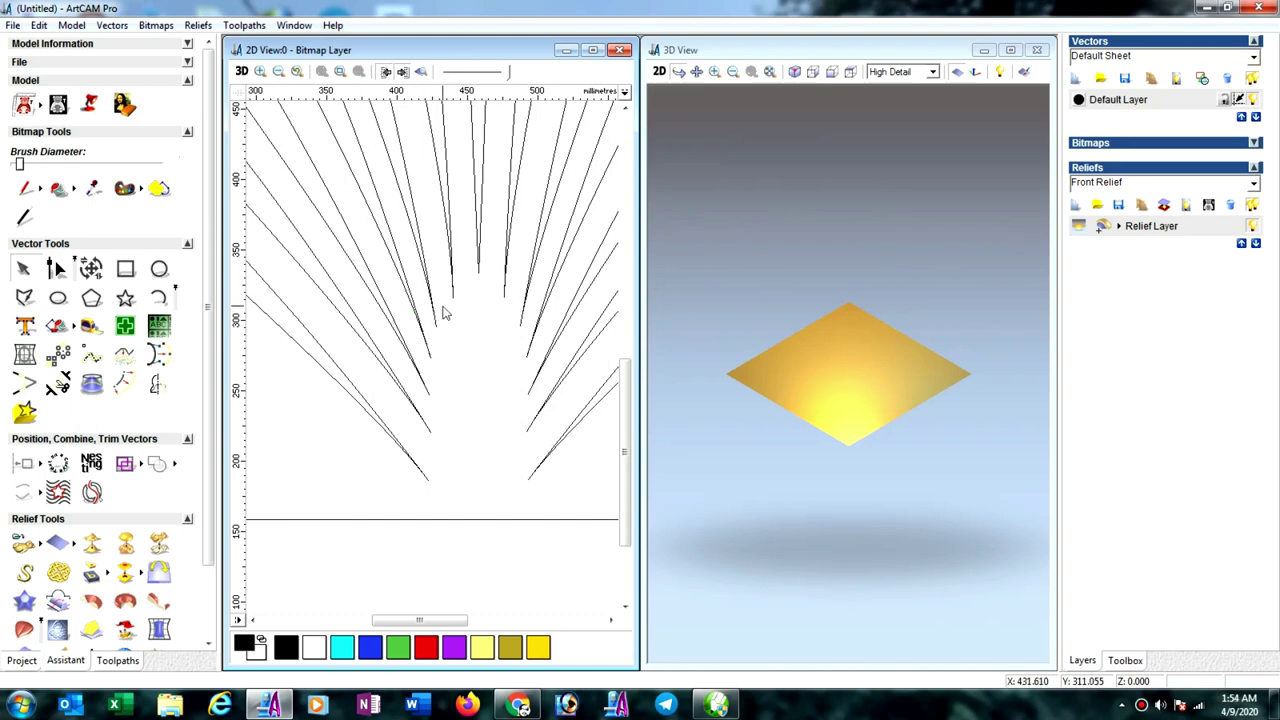
{"action": "key", "text": "F3"}
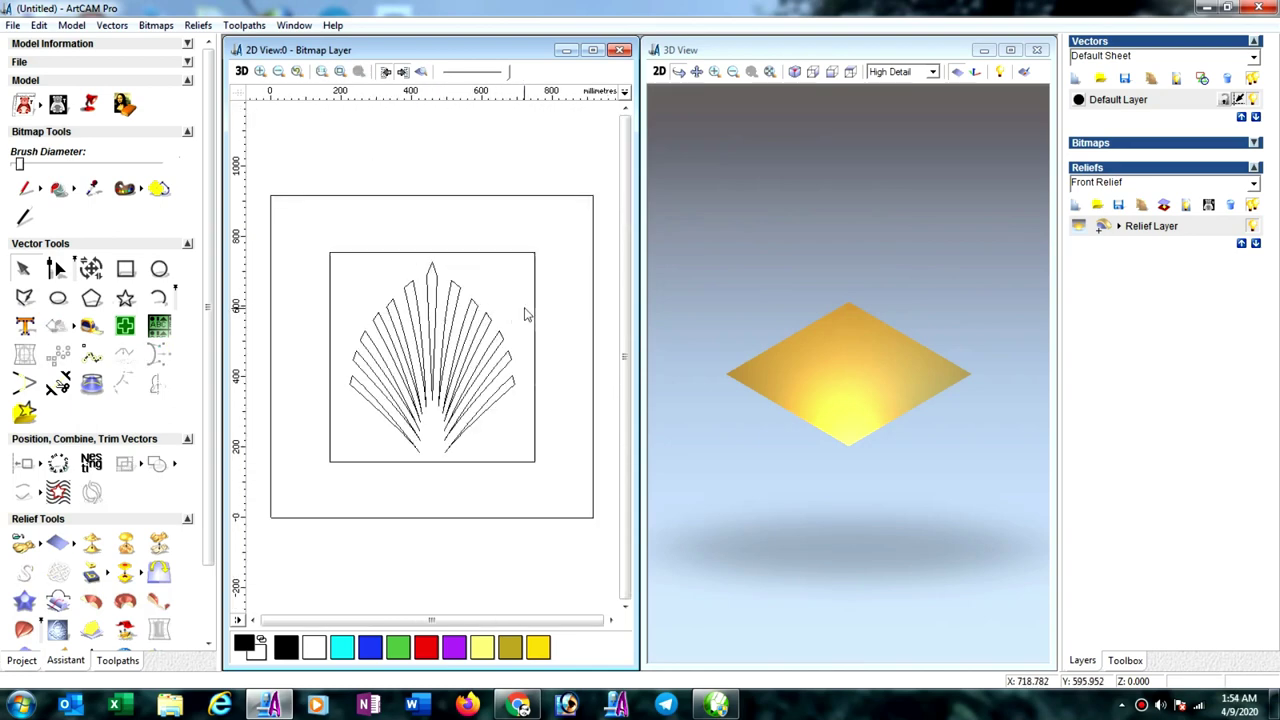
{"action": "left_click", "coordinate": [533, 308]}
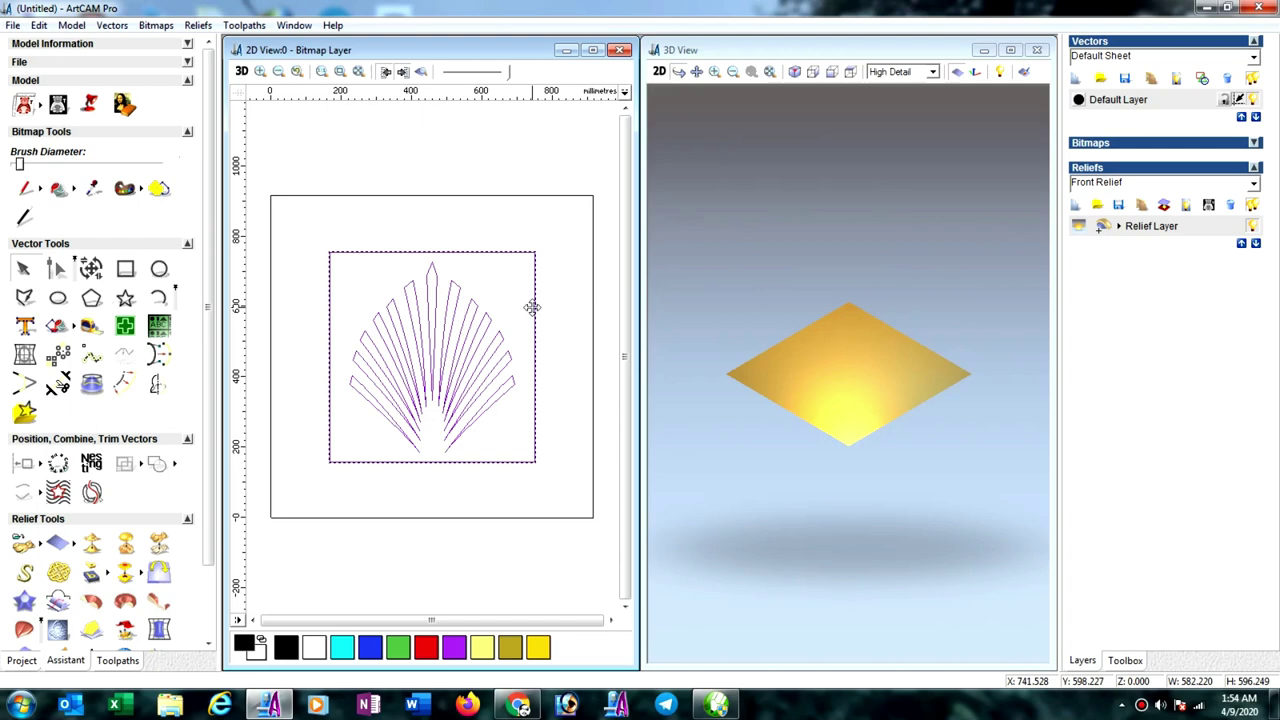
{"action": "left_click", "coordinate": [117, 661]}
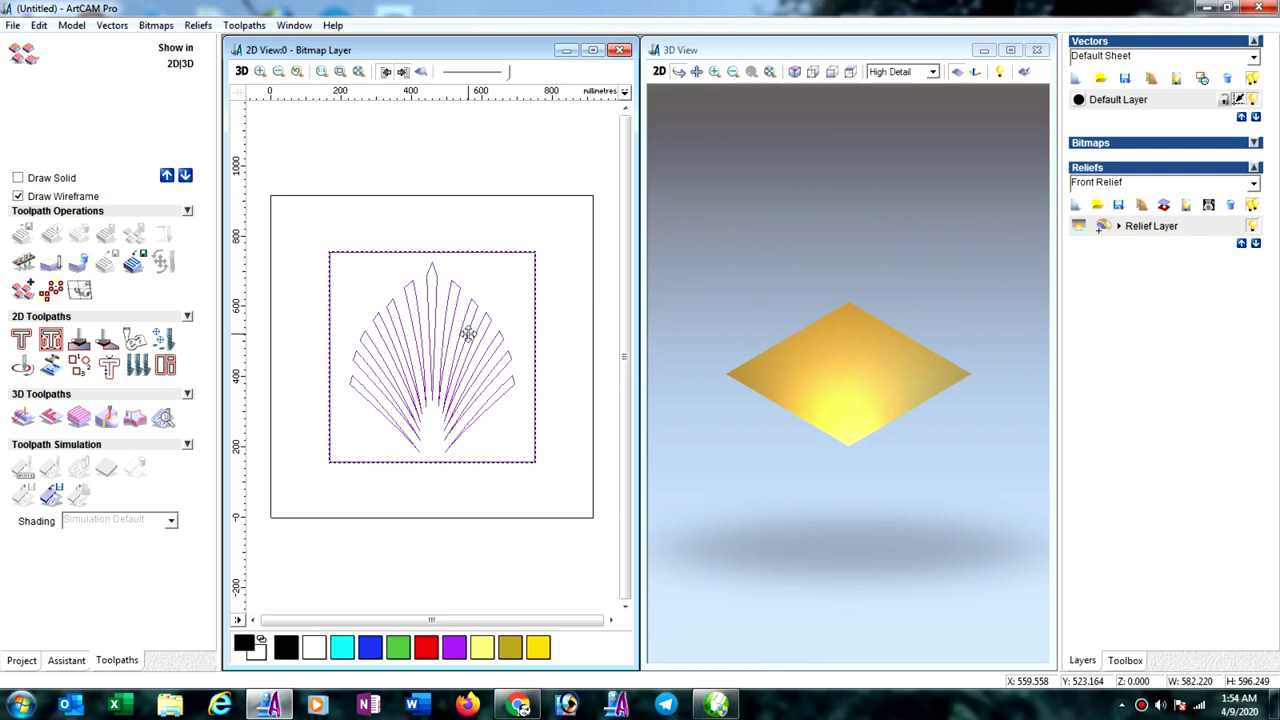
Step: Box-select the entire fan-leaf drawing and start a 2D Profiling toolpath for it
{"action": "left_click", "coordinate": [465, 503]}
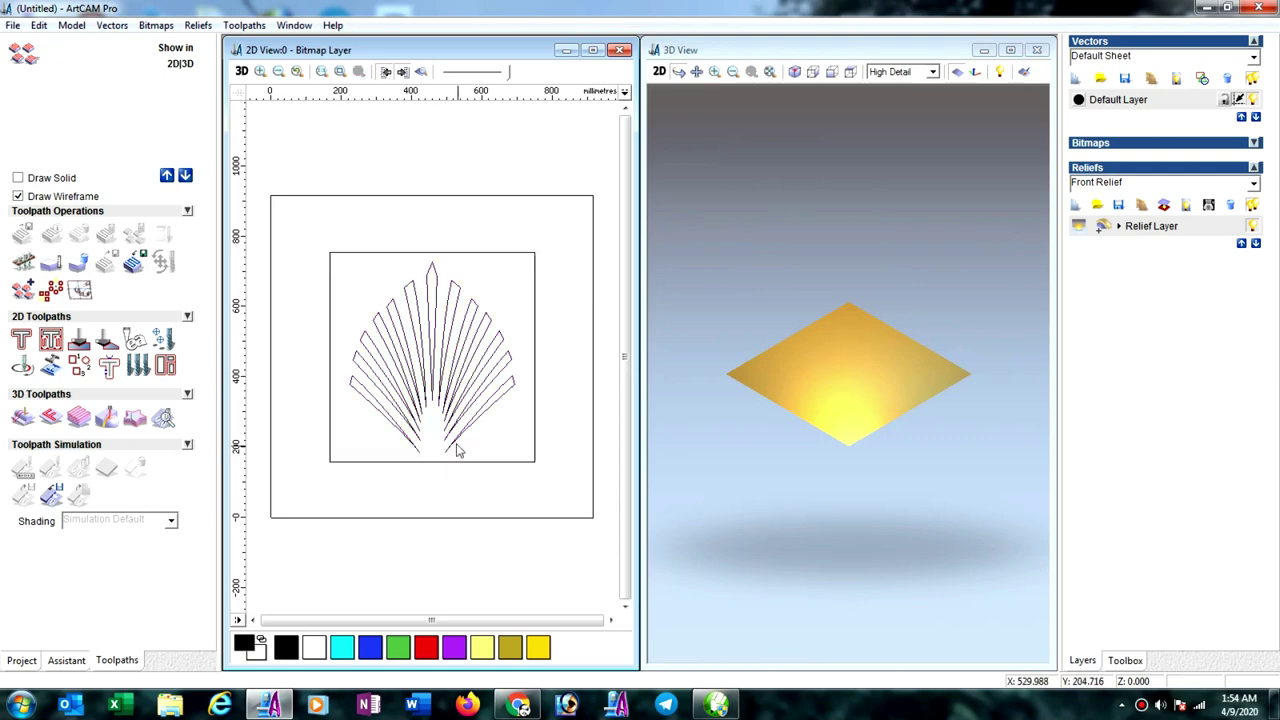
{"action": "scroll", "coordinate": [445, 470], "scroll_direction": "up", "scroll_amount": 2}
{"action": "scroll", "coordinate": [422, 465], "scroll_direction": "down", "scroll_amount": 2}
{"action": "scroll", "coordinate": [432, 440], "scroll_direction": "up", "scroll_amount": 1}
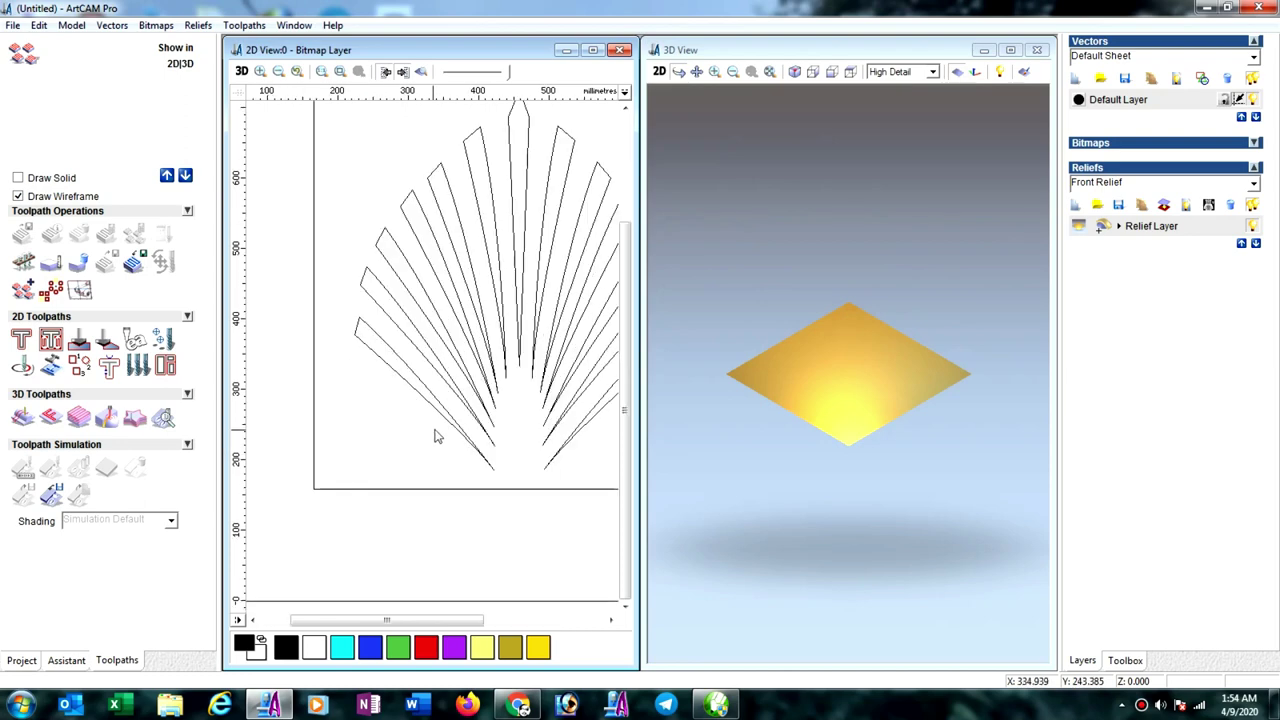
{"action": "scroll", "coordinate": [457, 438], "scroll_direction": "up", "scroll_amount": 1}
{"action": "scroll", "coordinate": [475, 397], "scroll_direction": "up", "scroll_amount": 1}
{"action": "key", "text": "F3"}
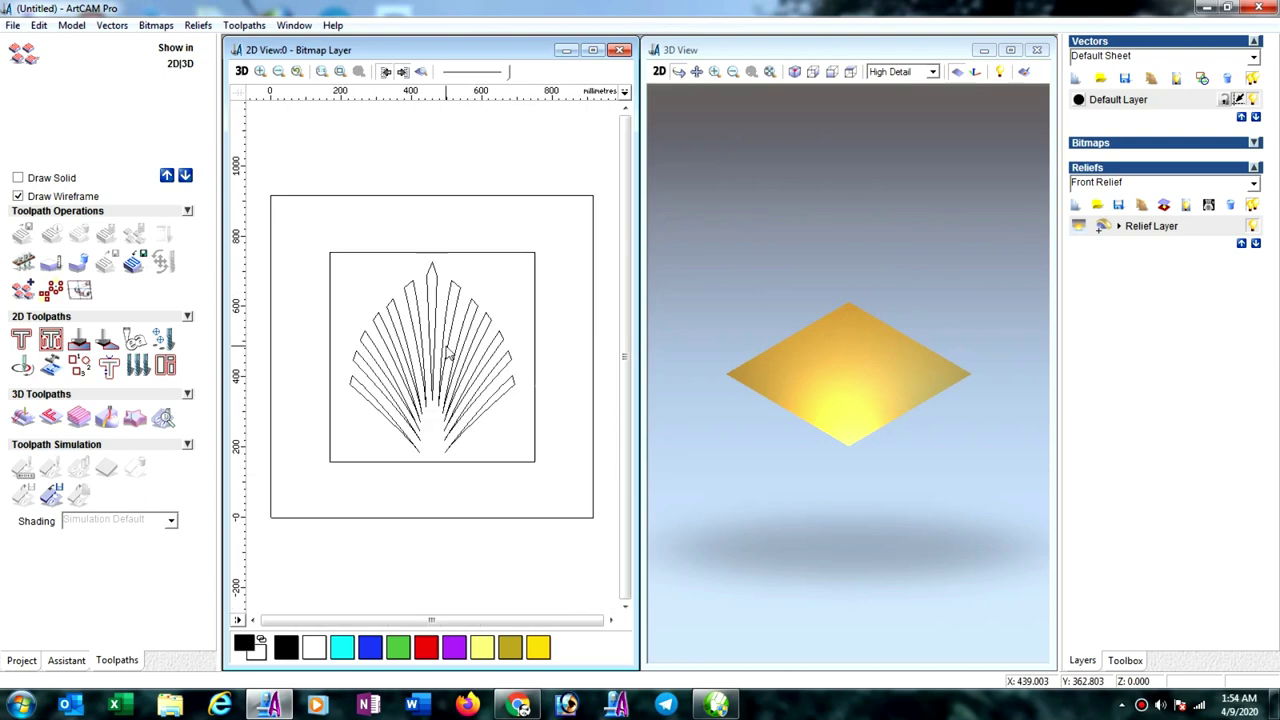
{"action": "left_click_drag", "start_coordinate": [304, 231], "coordinate": [634, 545]}
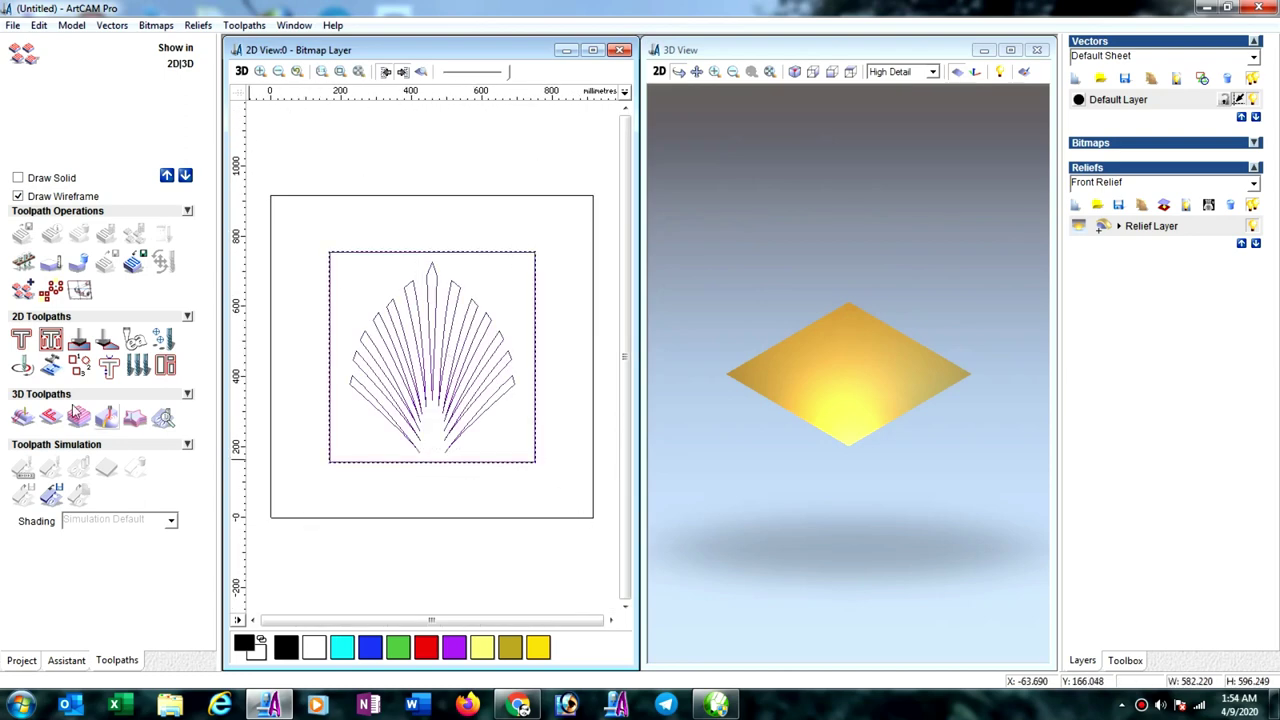
{"action": "left_click", "coordinate": [20, 342]}
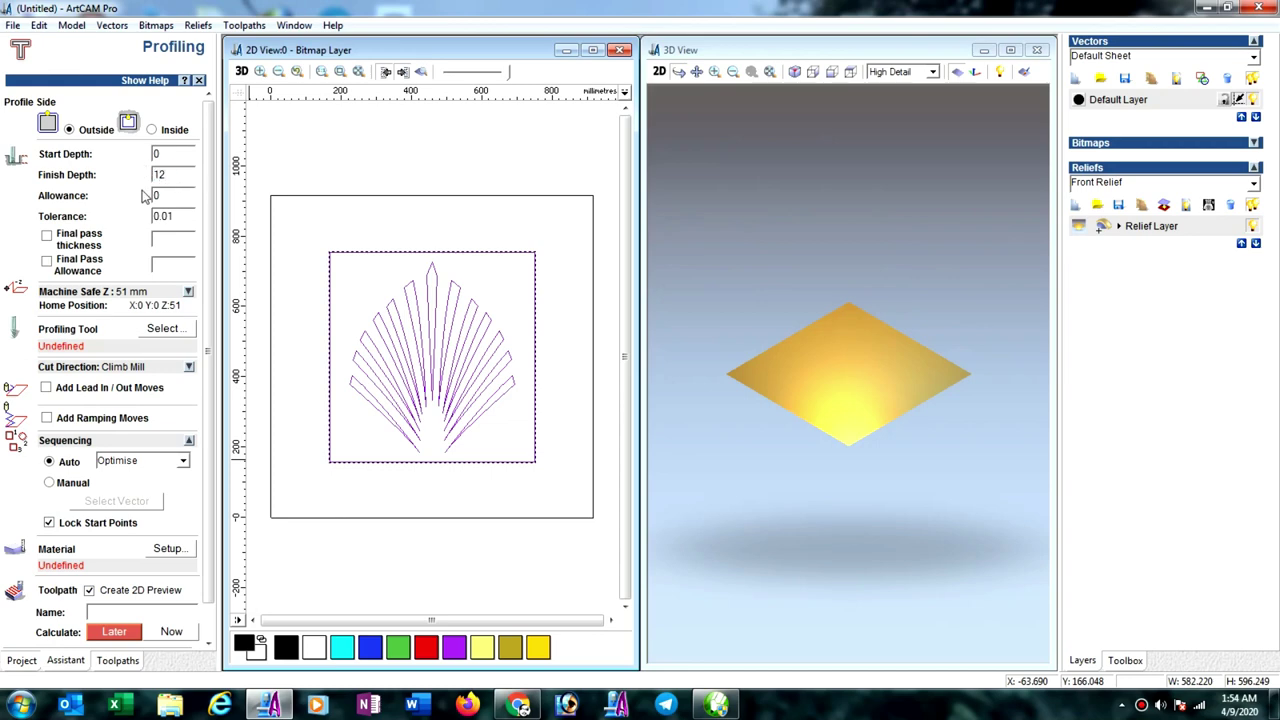
Step: Select End Mill 3 mm for profiling with 2 mm stepdown, 120 feed and 80 plunge
{"action": "left_click", "coordinate": [158, 332]}
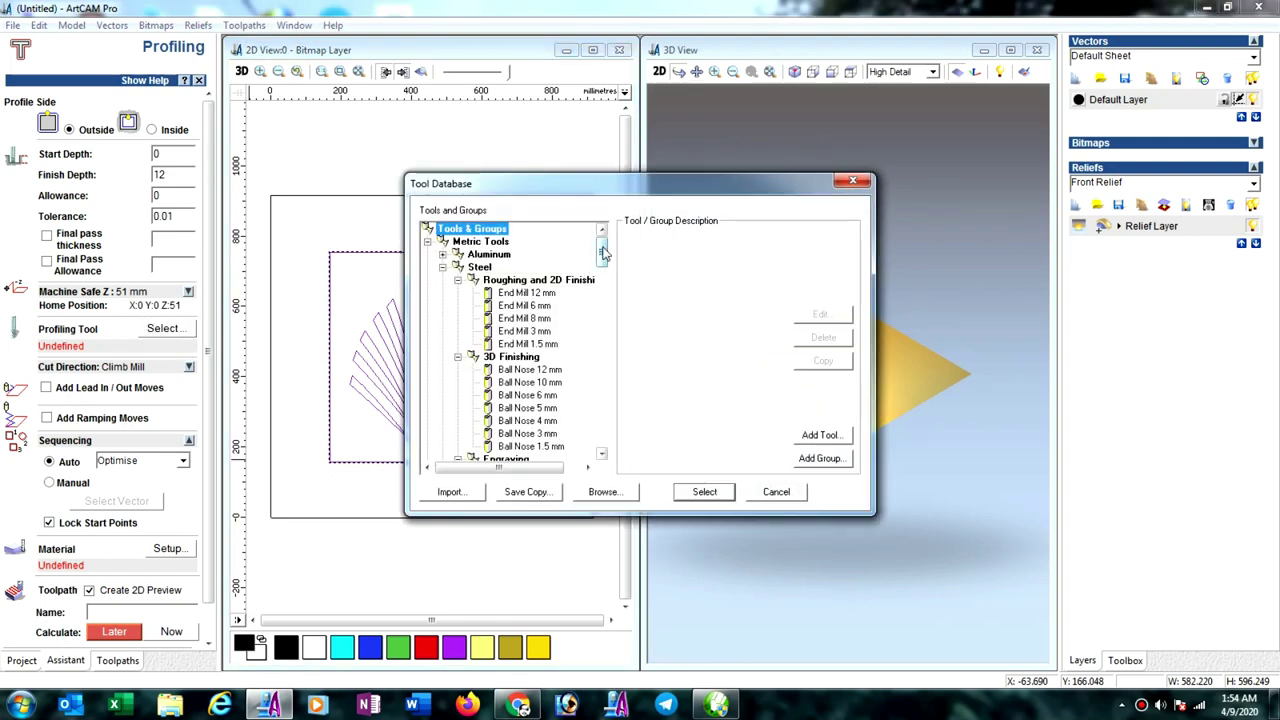
{"action": "left_click", "coordinate": [540, 331]}
{"action": "left_click", "coordinate": [817, 315]}
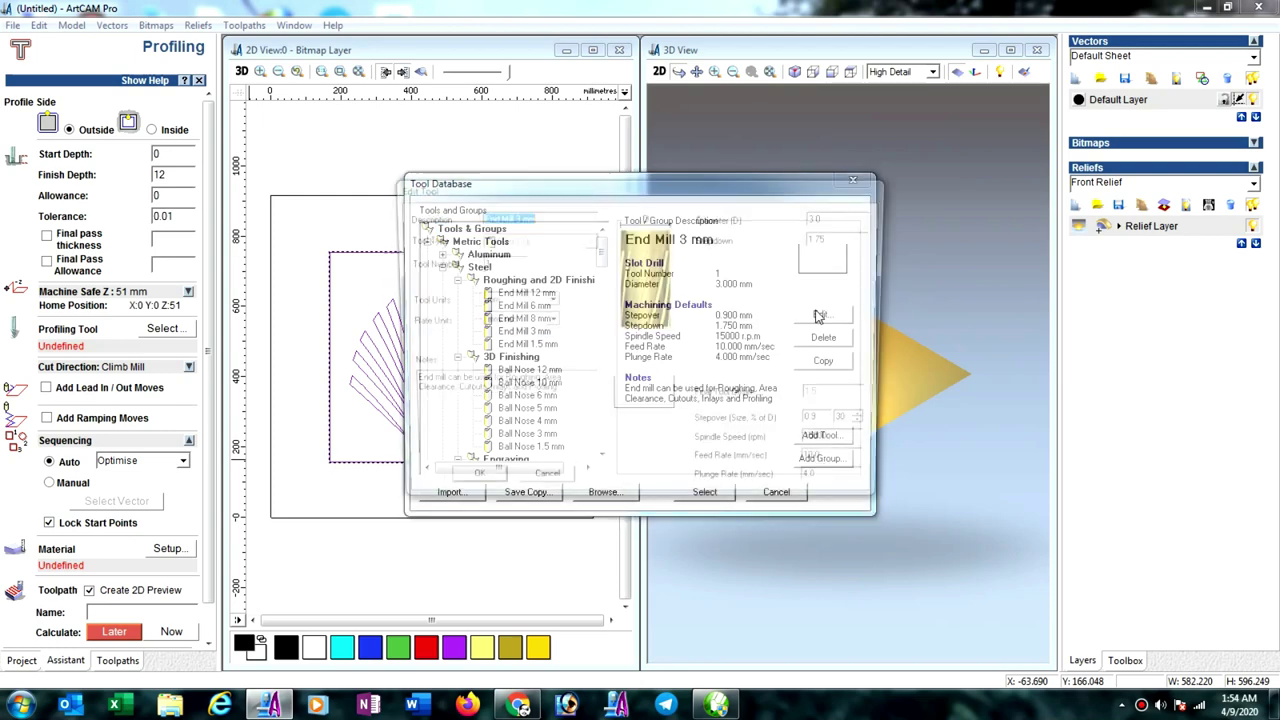
{"action": "left_click_drag", "start_coordinate": [841, 237], "coordinate": [748, 258]}
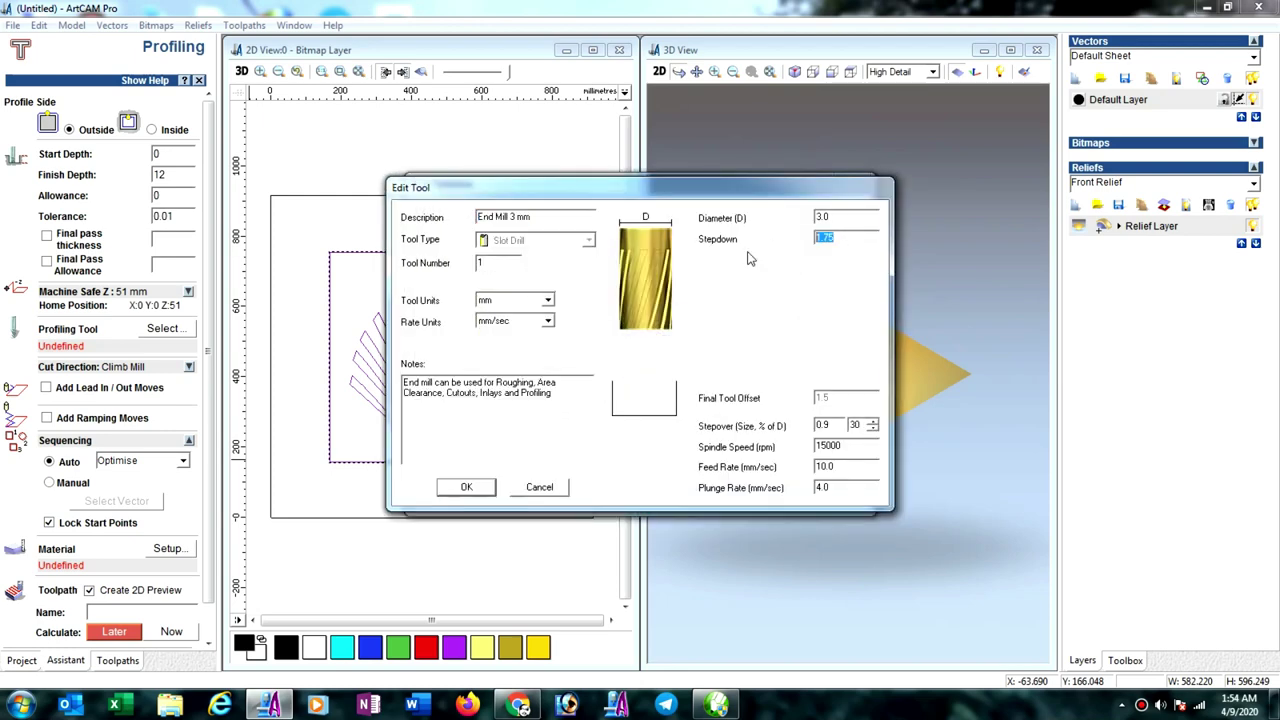
{"action": "type", "text": "2"}
{"action": "double_click", "coordinate": [847, 466]}
{"action": "left_click", "coordinate": [478, 490]}
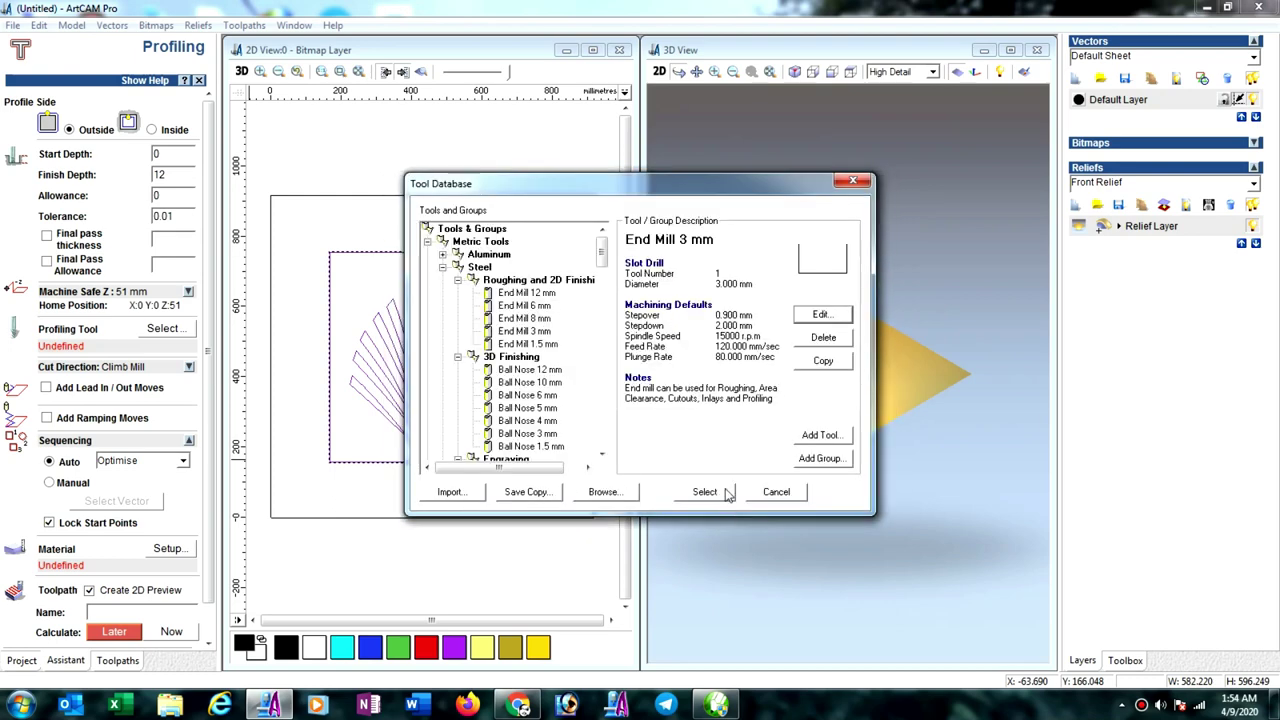
{"action": "left_click", "coordinate": [730, 492]}
Step: Set the material thickness to 12 mm
{"action": "left_click", "coordinate": [167, 548]}
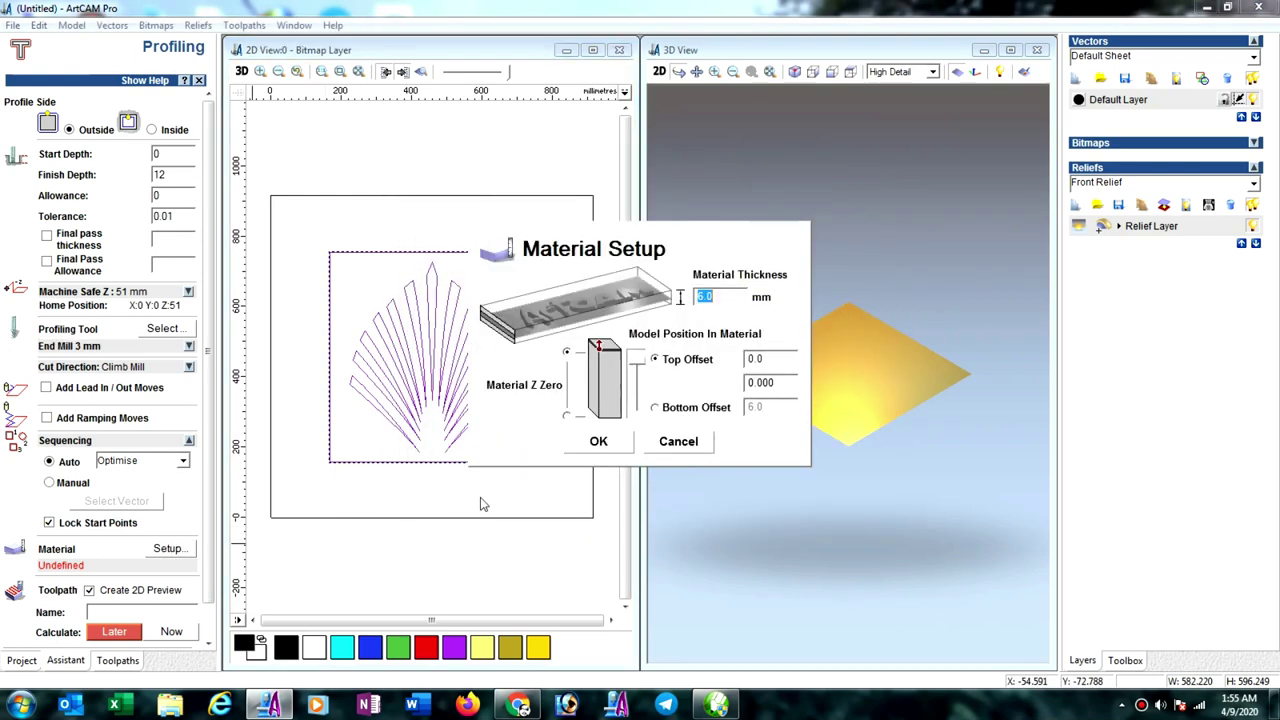
{"action": "type", "text": "12"}
{"action": "left_click", "coordinate": [624, 447]}
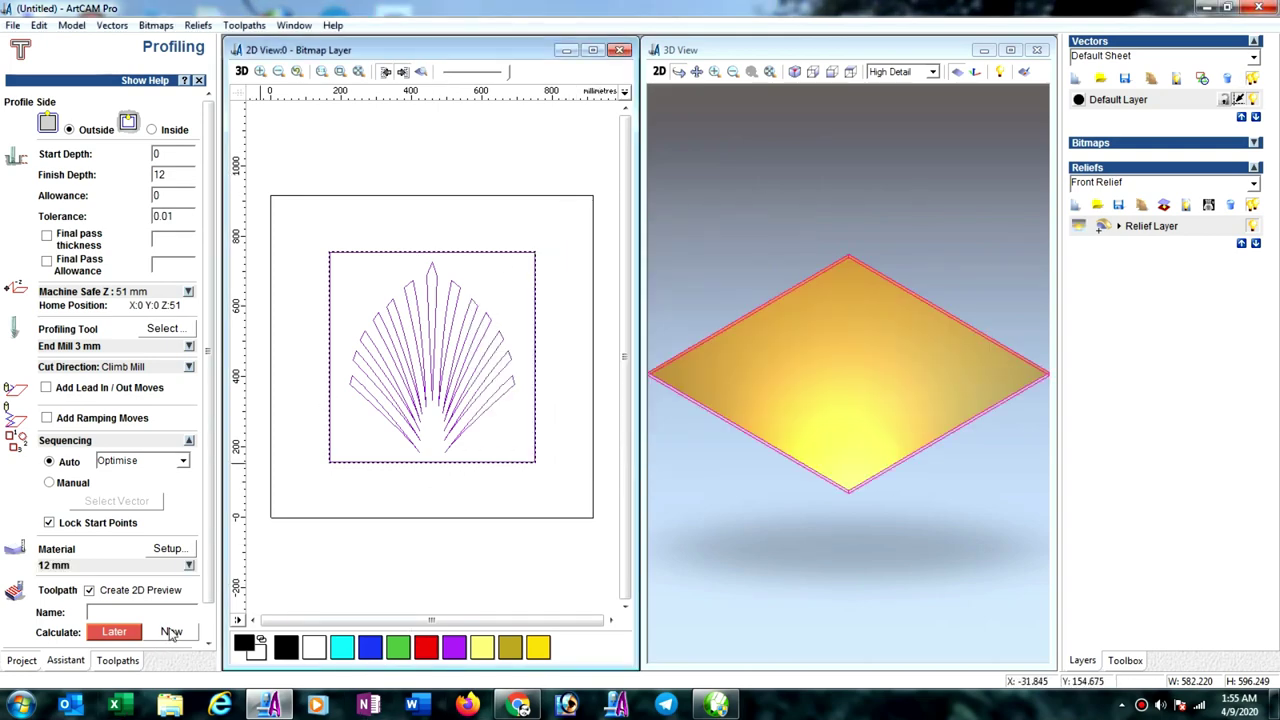
Step: Calculate the profile toolpath twice, dismissing the self-intersection and no-toolpath warnings each time
{"action": "left_click", "coordinate": [171, 632]}
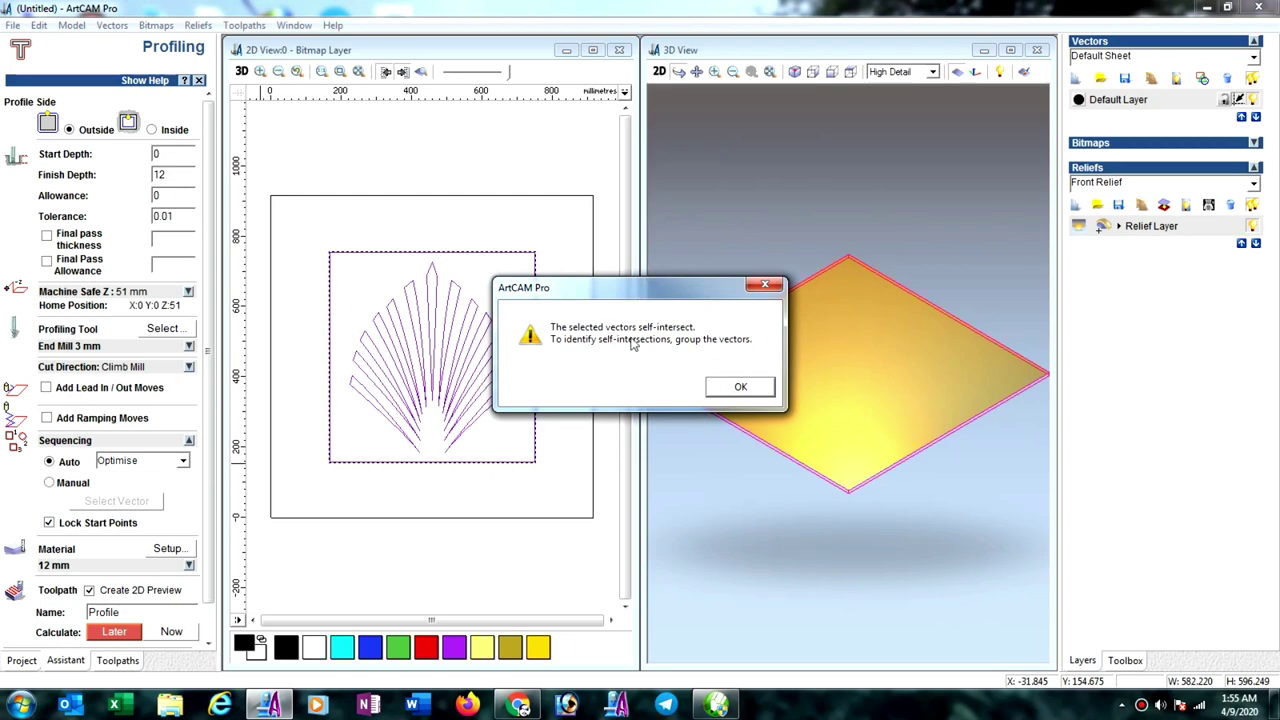
{"action": "left_click", "coordinate": [740, 388]}
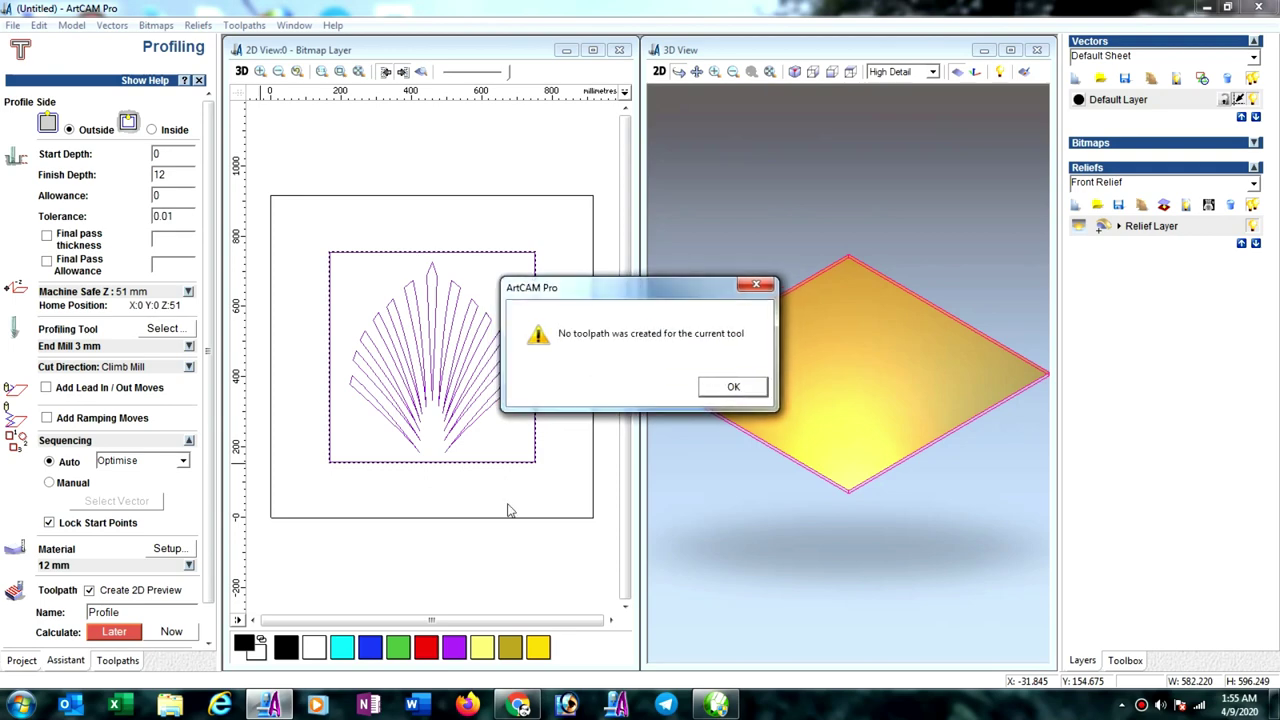
{"action": "left_click", "coordinate": [706, 390]}
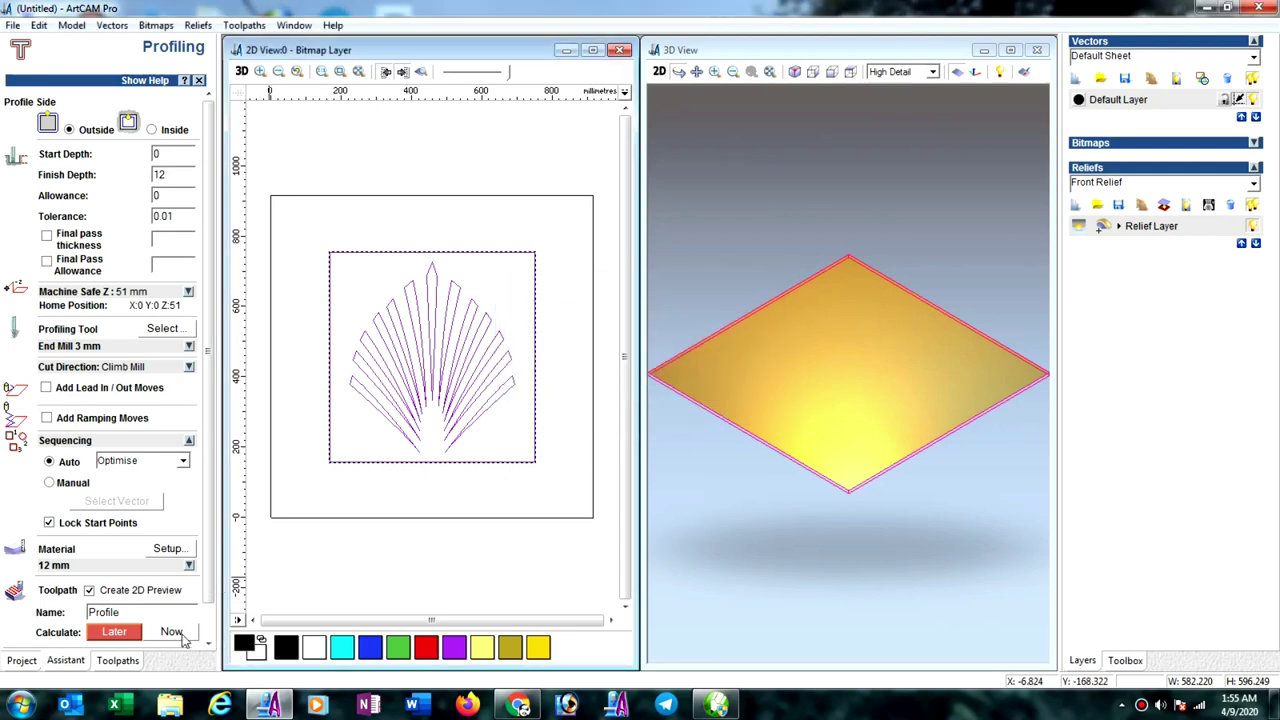
{"action": "left_click", "coordinate": [172, 633]}
{"action": "left_click", "coordinate": [737, 388]}
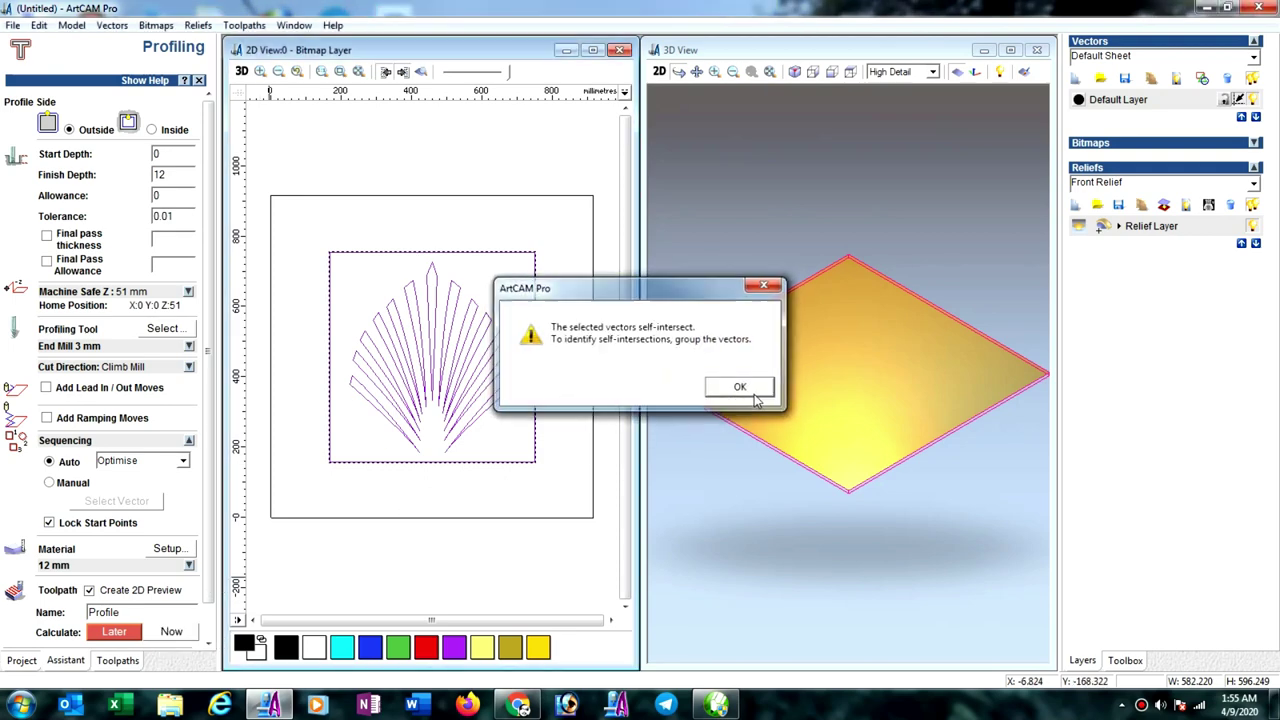
{"action": "left_click", "coordinate": [716, 398]}
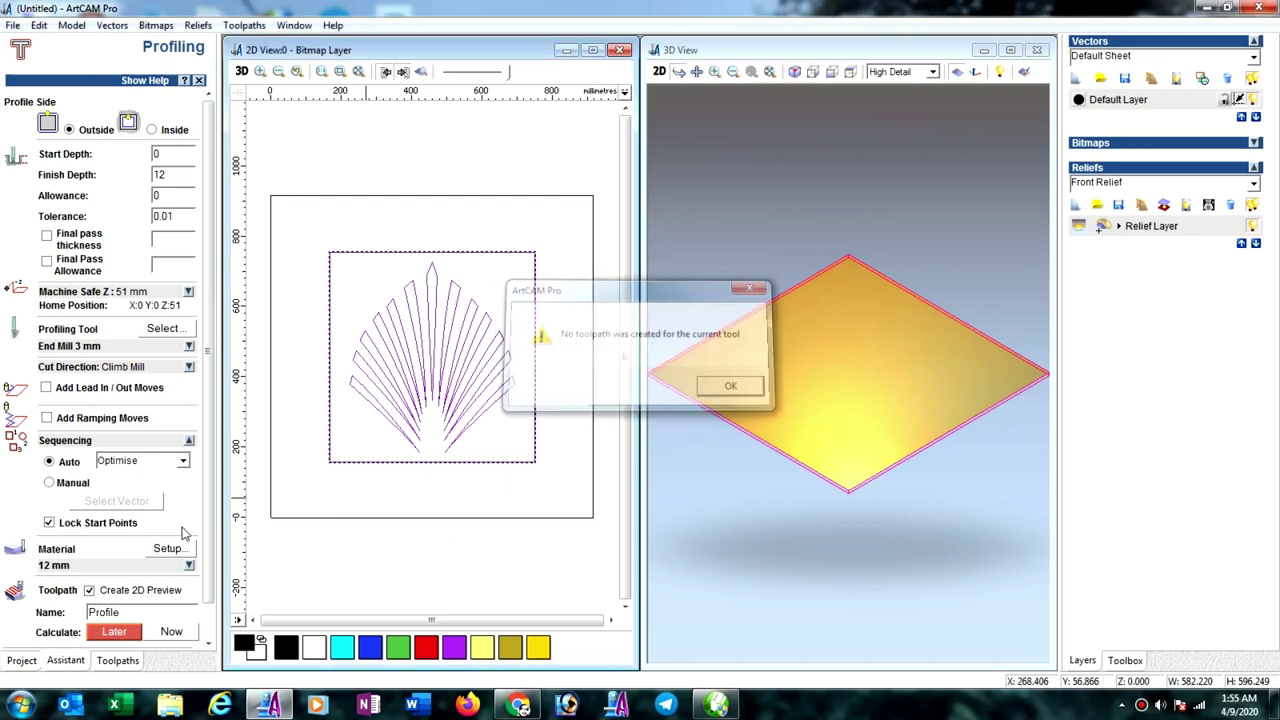
Step: Close the profiling settings and deselect the fan-leaf vectors
{"action": "left_click", "coordinate": [166, 631]}
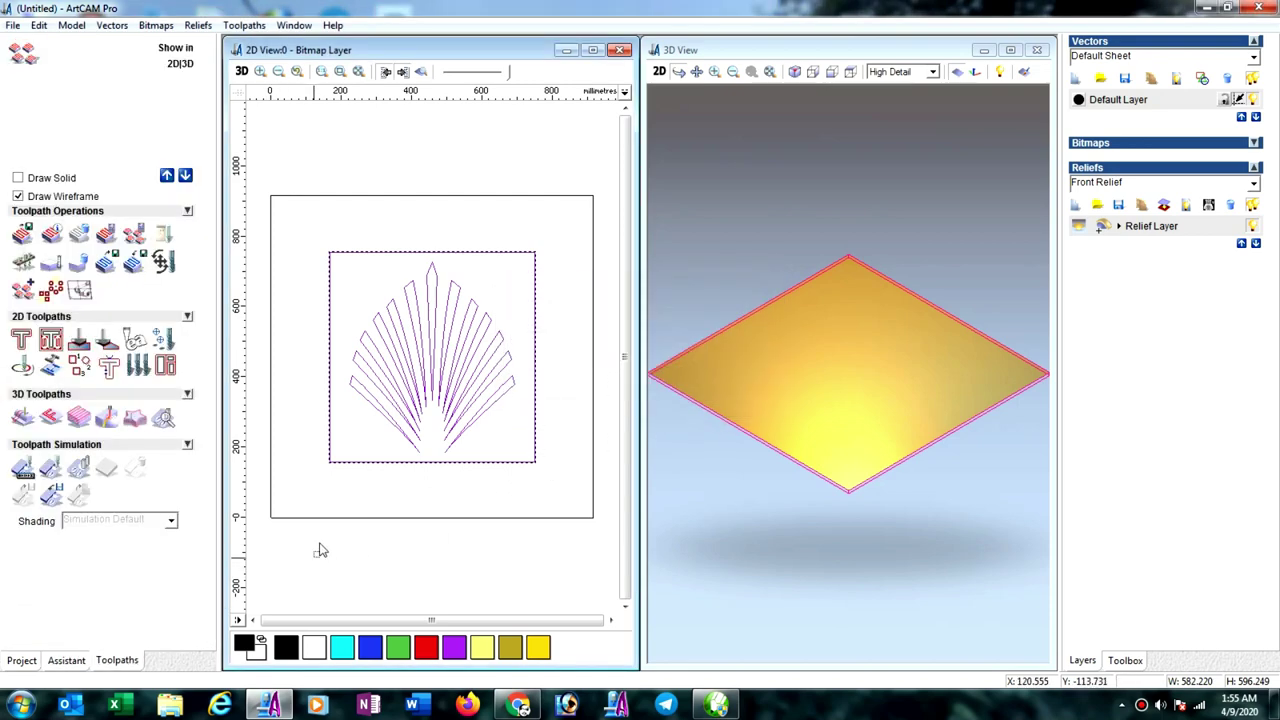
{"action": "left_click", "coordinate": [297, 380]}
{"action": "scroll", "coordinate": [300, 380], "scroll_direction": "up", "scroll_amount": 5}
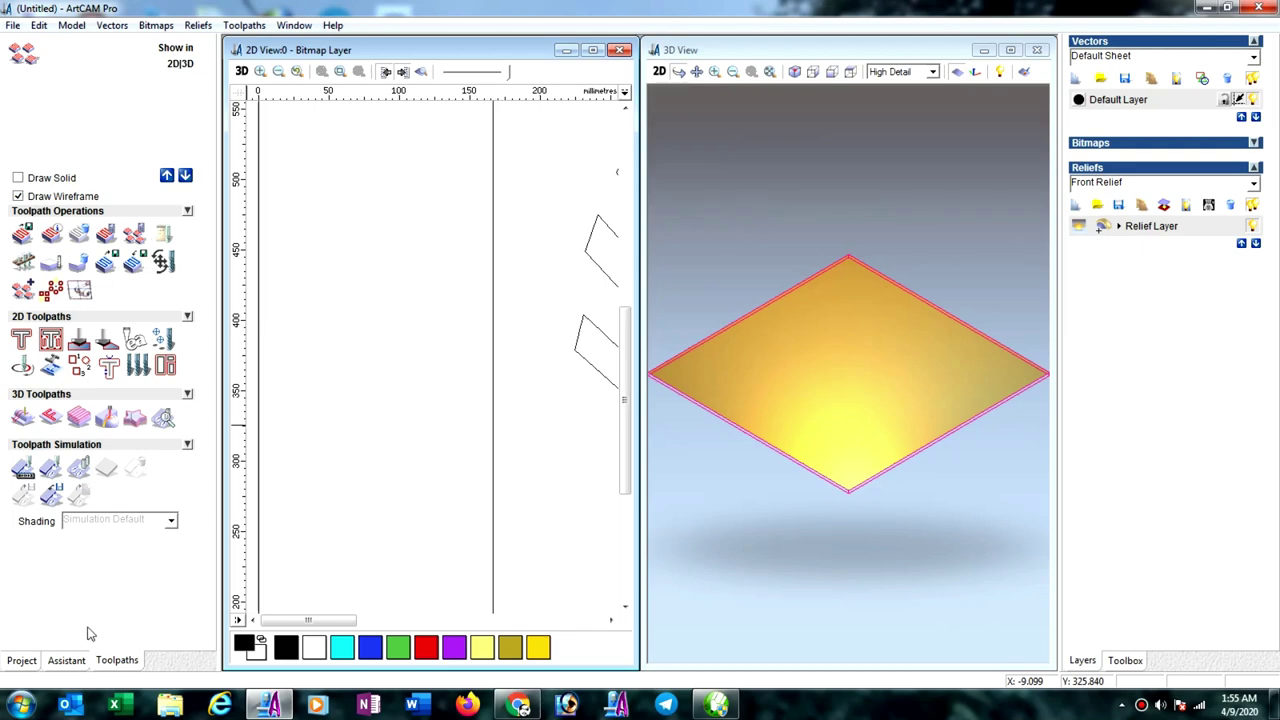
{"action": "left_click", "coordinate": [66, 660]}
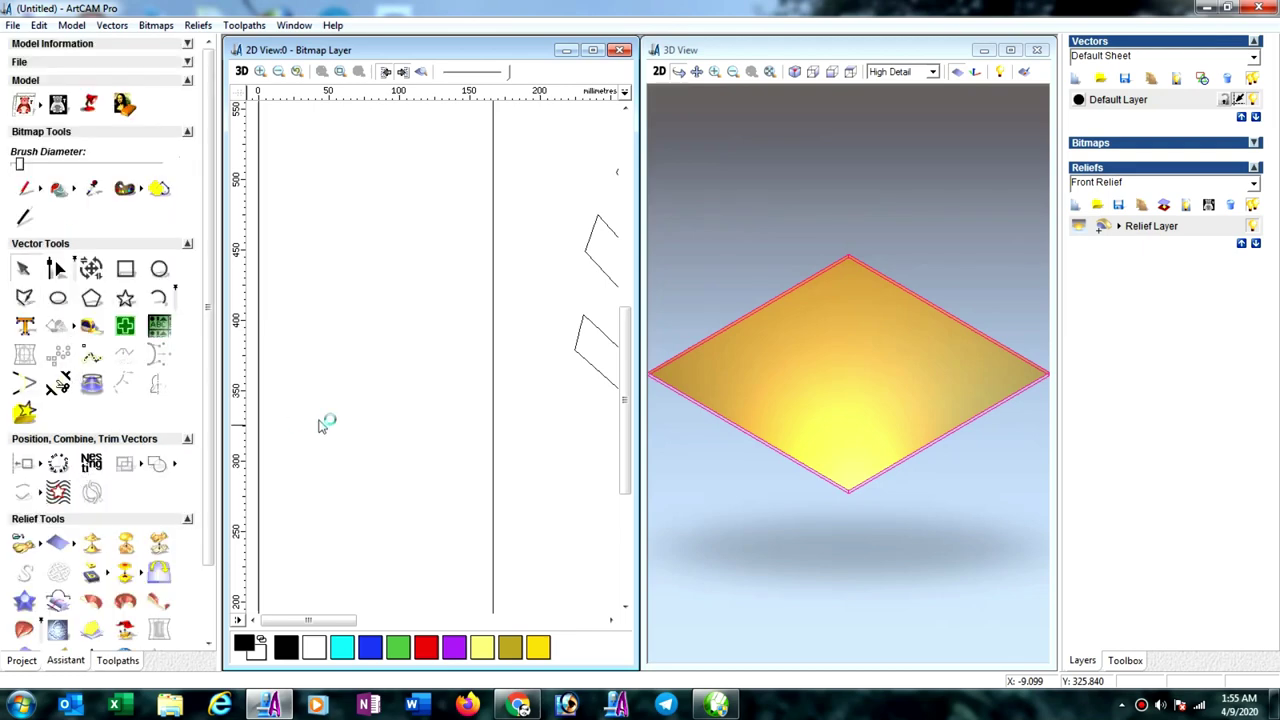
Step: Draw a trial two-segment polyline, then delete it
{"action": "key", "text": "n"}
{"action": "left_click", "coordinate": [301, 388]}
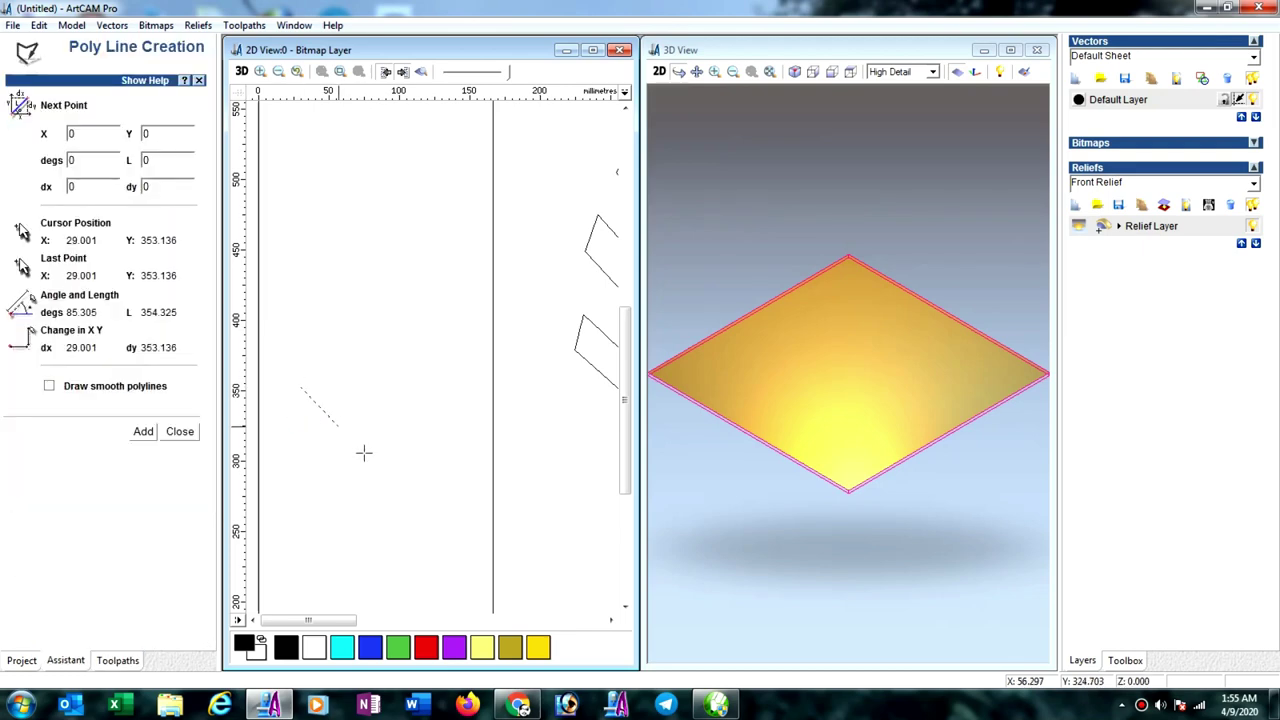
{"action": "left_click", "coordinate": [408, 549]}
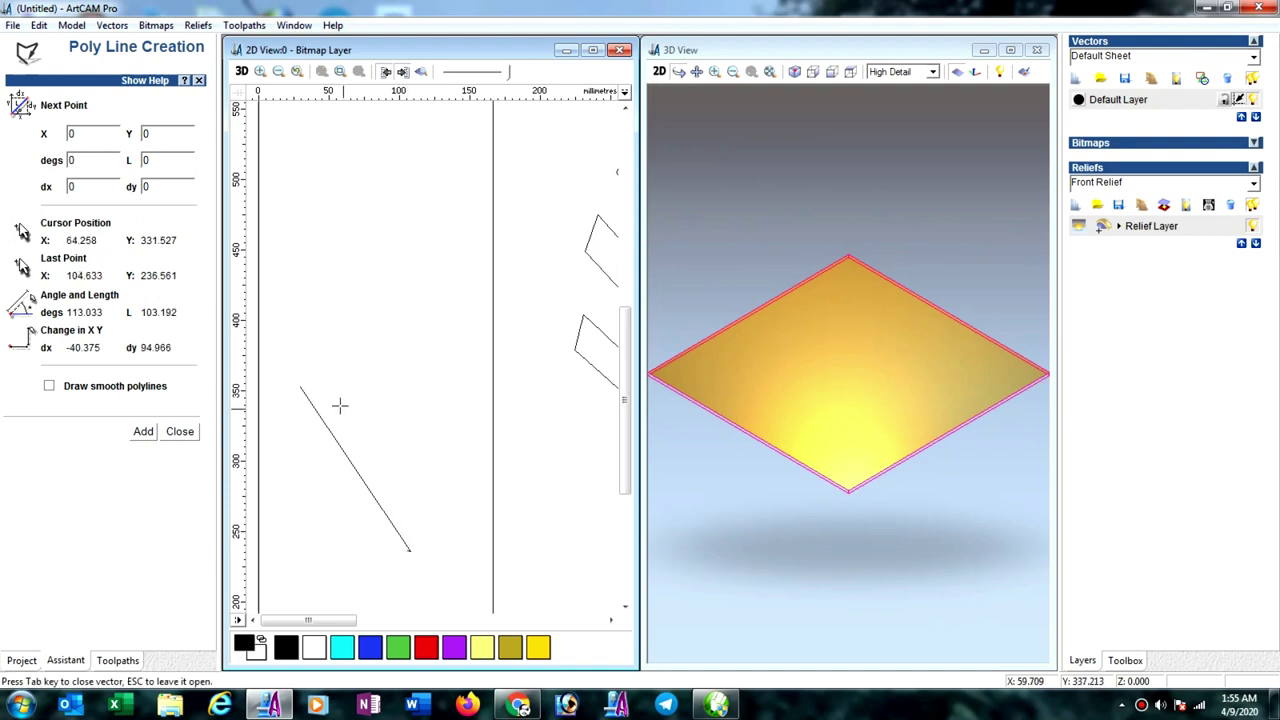
{"action": "left_click", "coordinate": [326, 378]}
{"action": "key", "text": "Escape"}
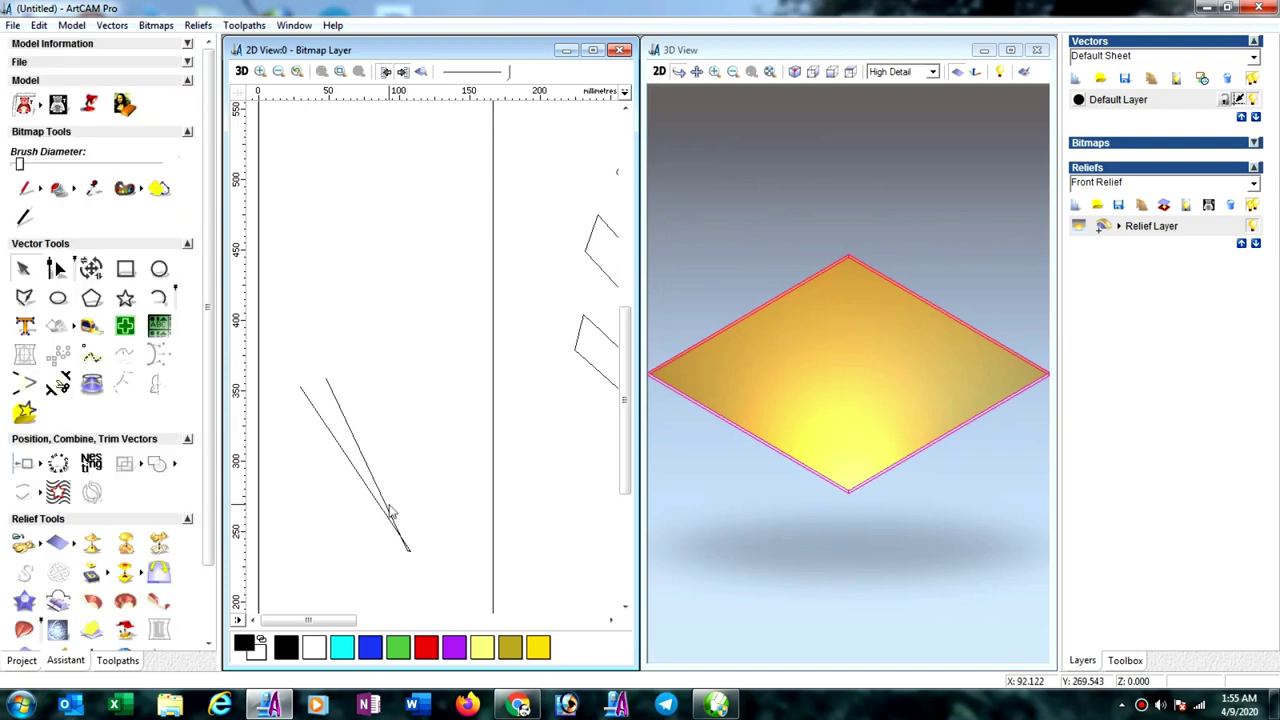
{"action": "left_click", "coordinate": [391, 512]}
{"action": "key", "text": "Delete"}
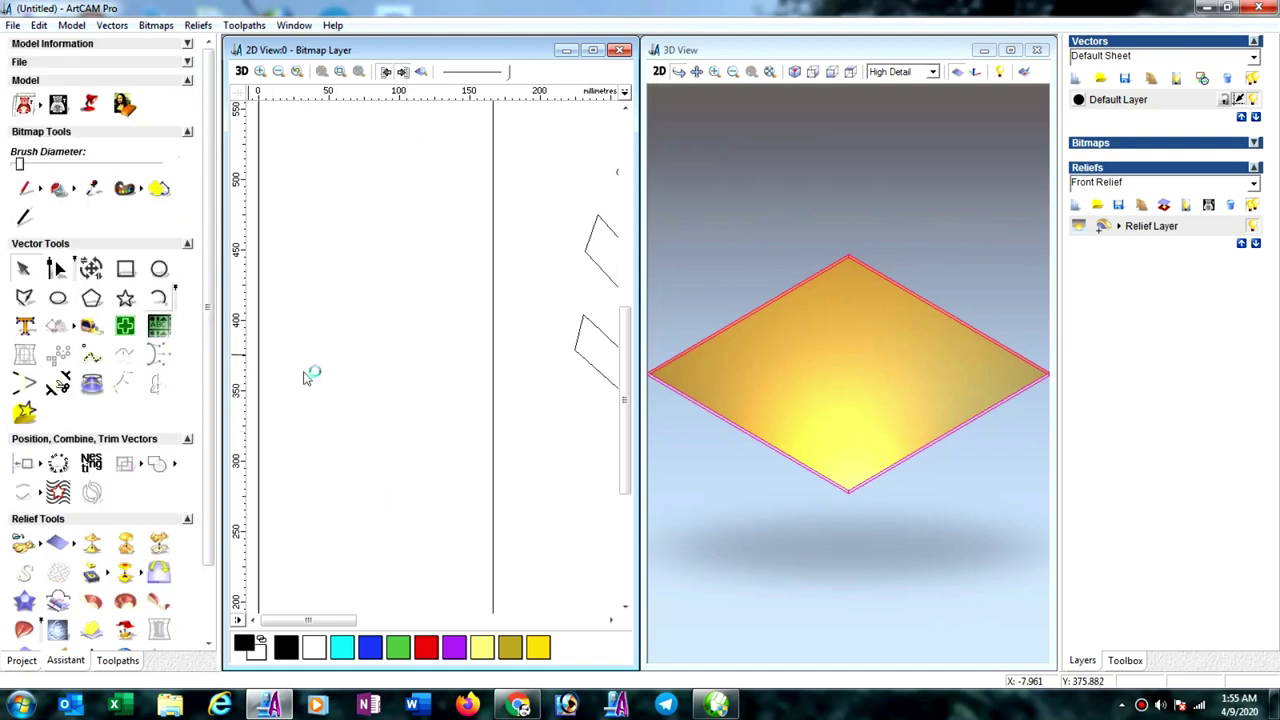
Step: Draw two curved arcs from the blade's upper end down to a shared lower tip
{"action": "left_click", "coordinate": [314, 352]}
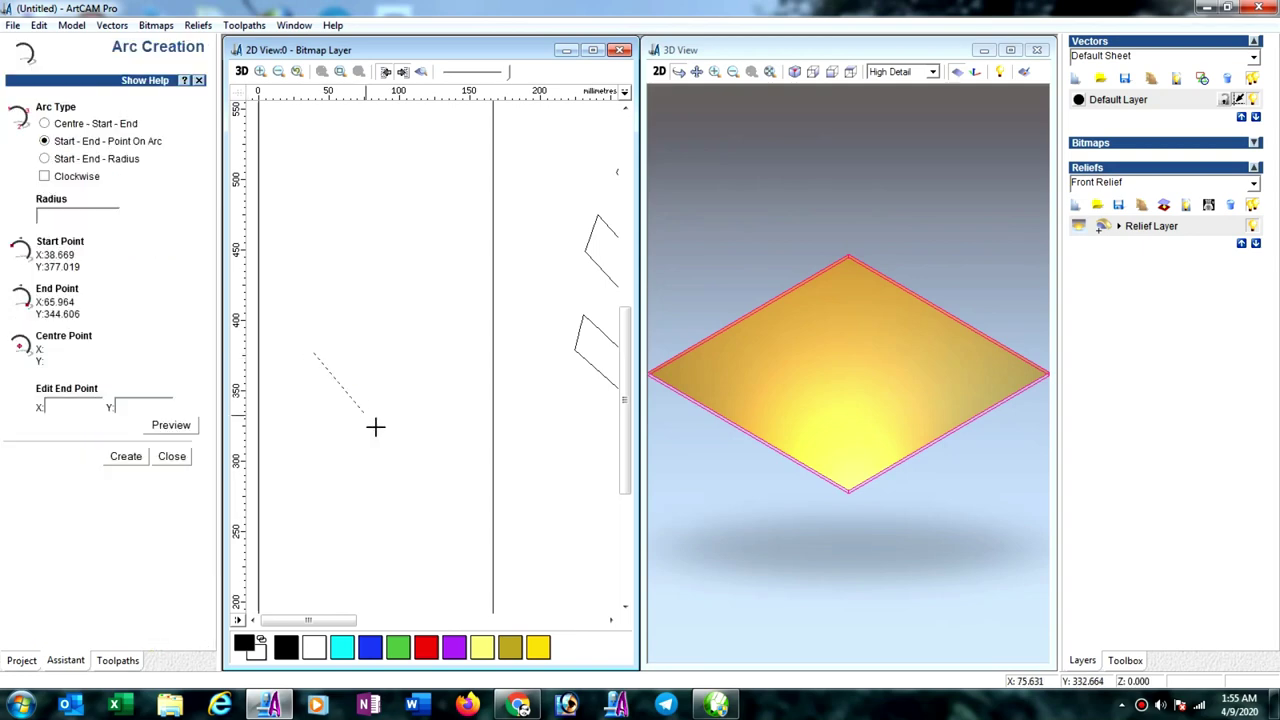
{"action": "left_click", "coordinate": [460, 545]}
{"action": "left_click", "coordinate": [444, 478]}
{"action": "left_click", "coordinate": [341, 328]}
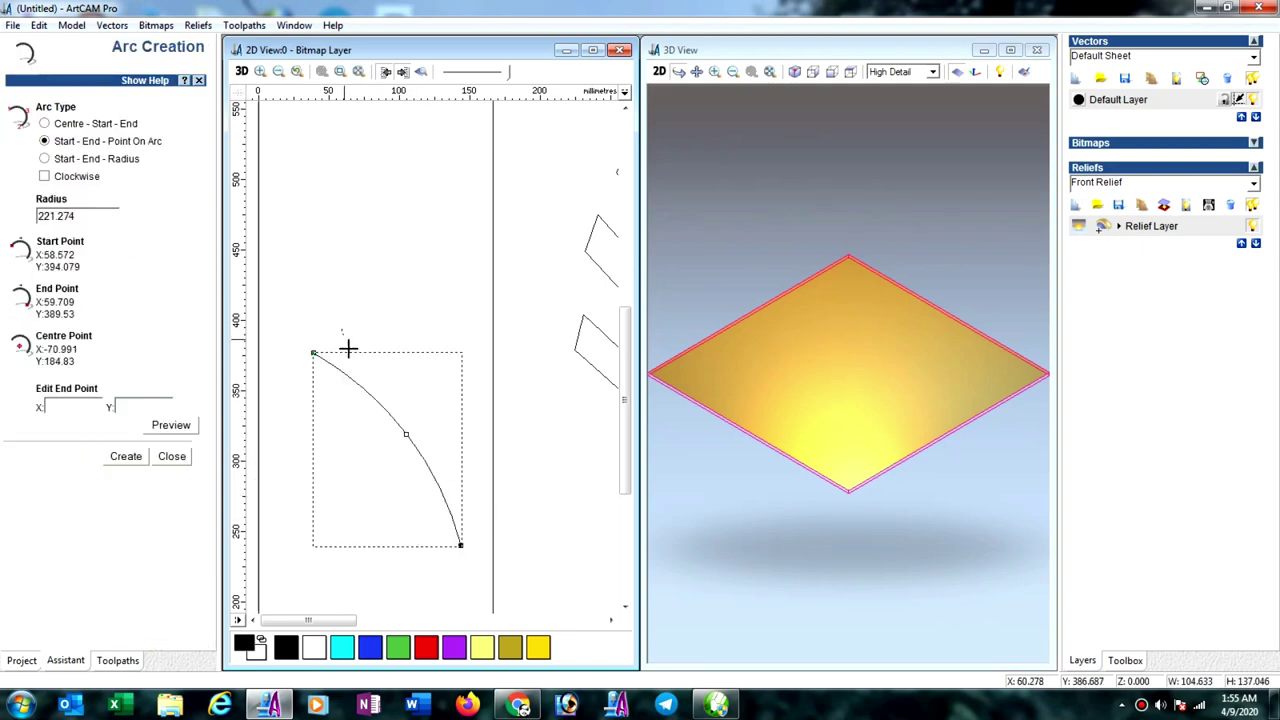
{"action": "left_click", "coordinate": [458, 527]}
{"action": "key", "text": "Escape"}
{"action": "scroll", "coordinate": [450, 514], "scroll_direction": "up", "scroll_amount": 2}
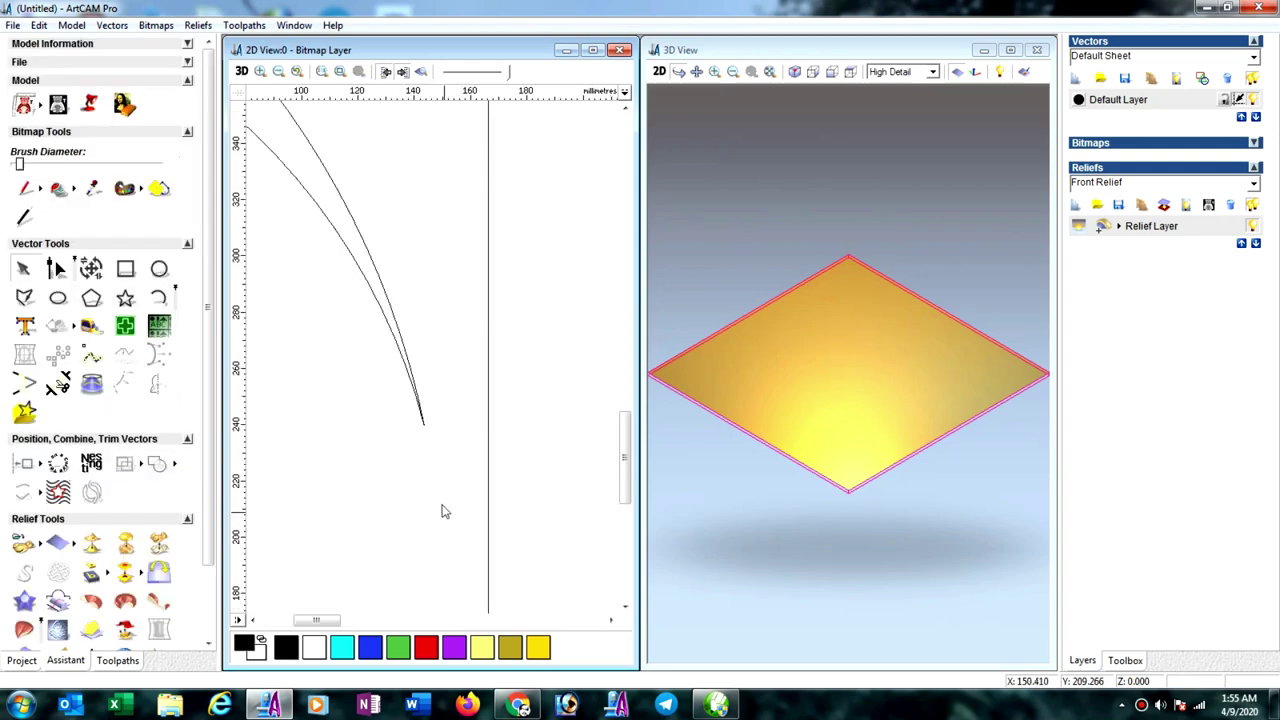
{"action": "scroll", "coordinate": [426, 424], "scroll_direction": "down", "scroll_amount": 2}
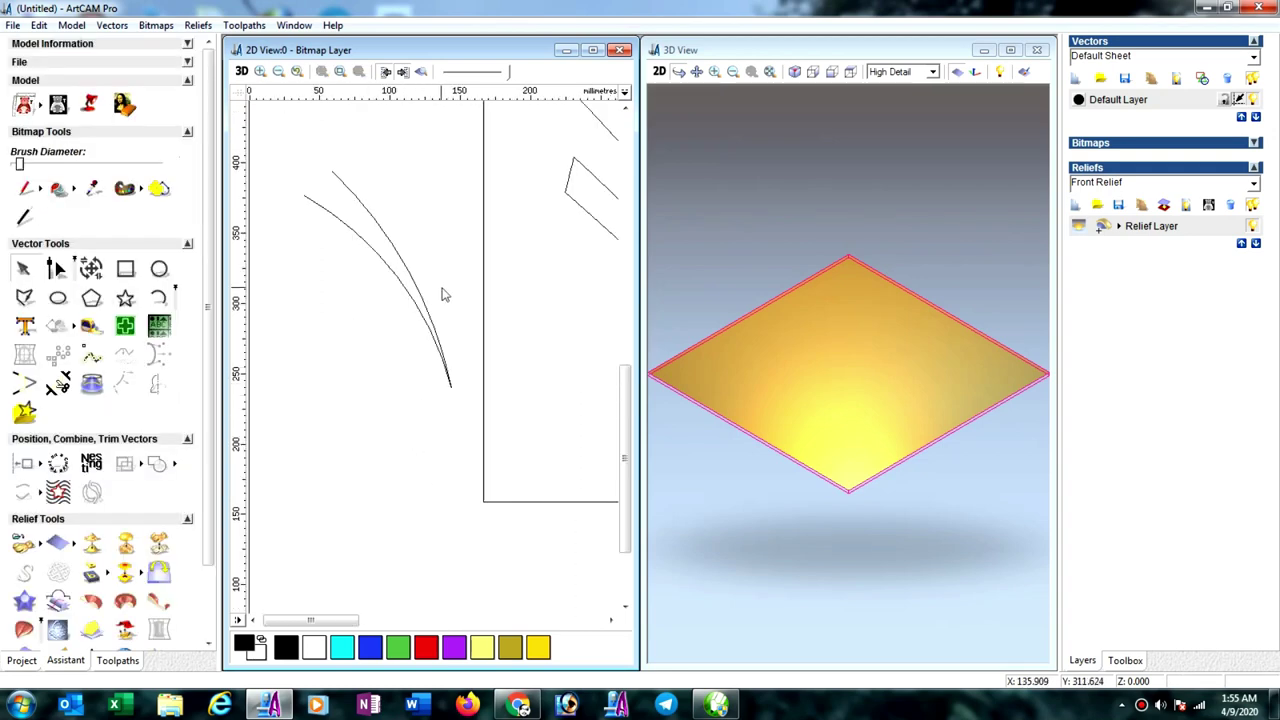
Step: Join the two blade arcs into one vector
{"action": "left_click", "coordinate": [354, 234]}
{"action": "left_click", "coordinate": [389, 234], "text": "shift"}
{"action": "right_click", "coordinate": [389, 237]}
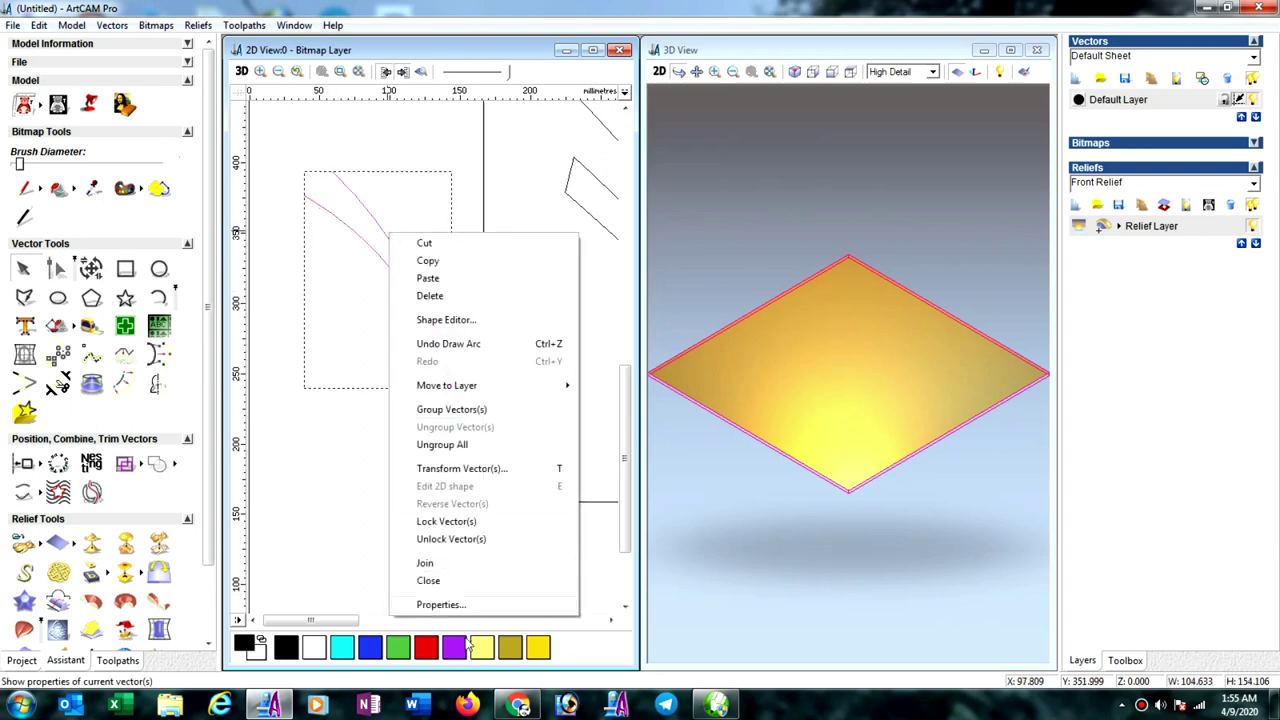
{"action": "left_click", "coordinate": [426, 563]}
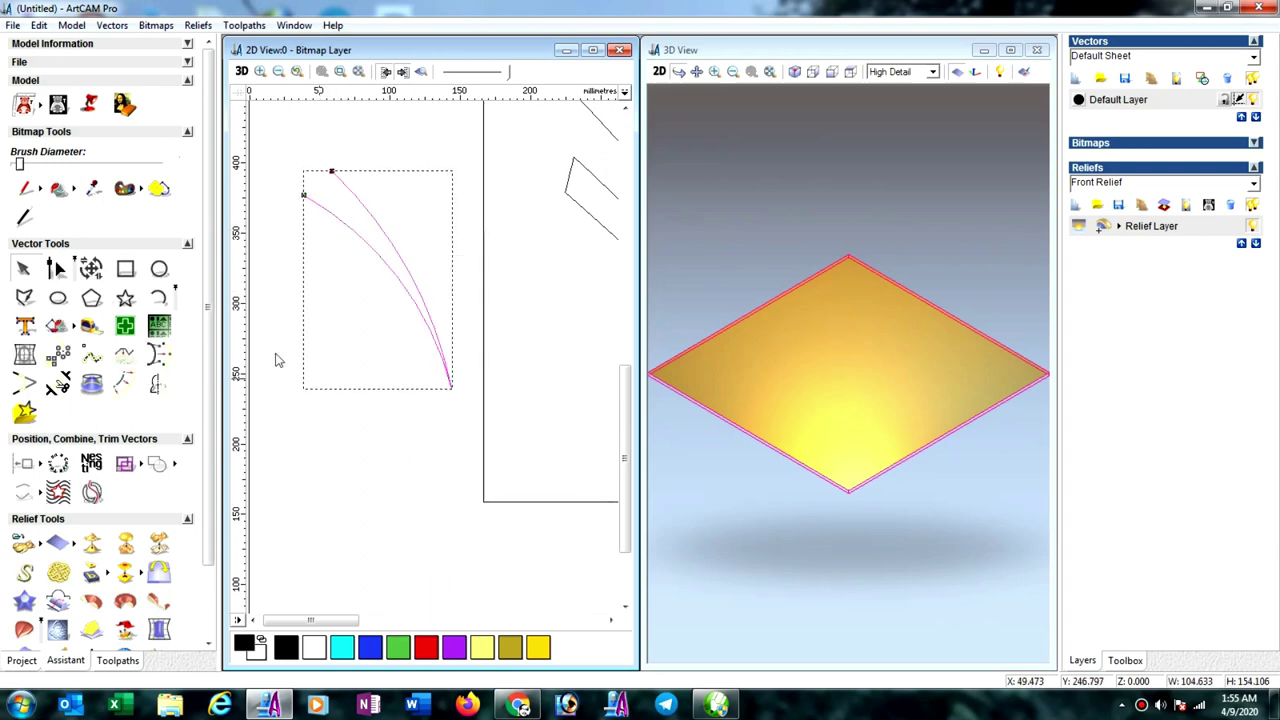
Step: Close the arcs' top ends with a short straight line and join it into one outline
{"action": "left_click", "coordinate": [24, 297]}
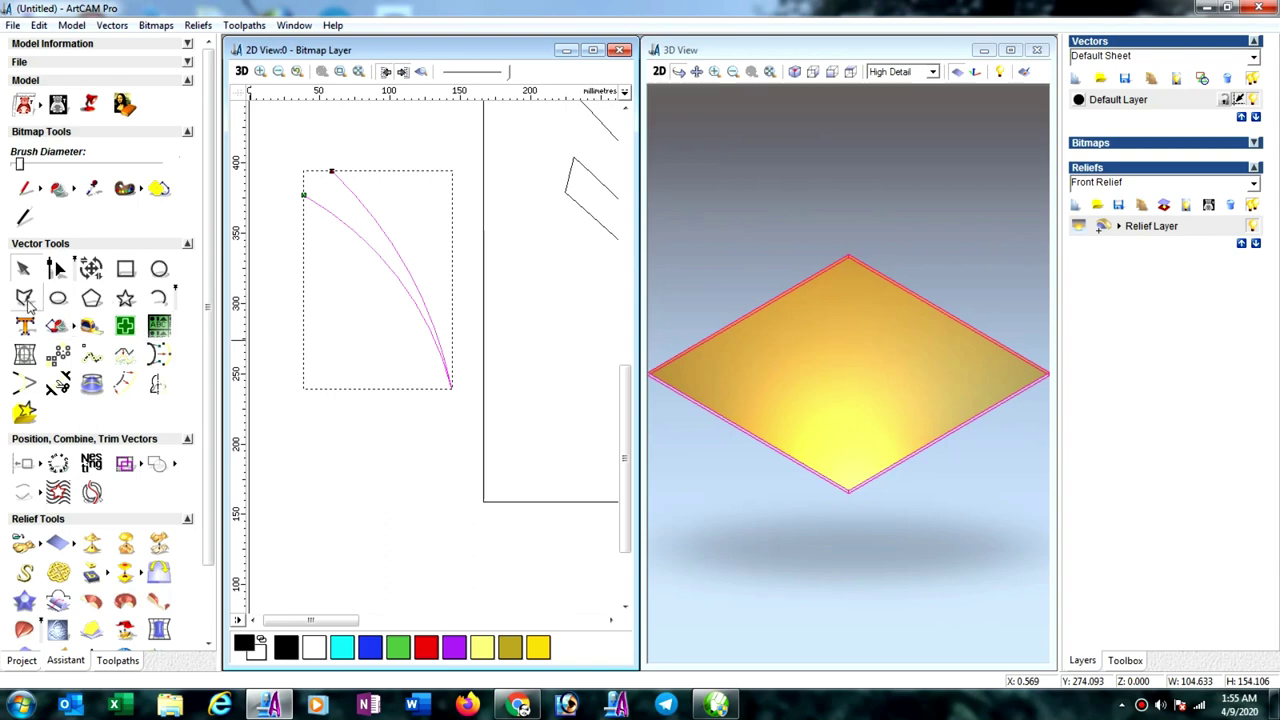
{"action": "left_click", "coordinate": [303, 196]}
{"action": "left_click", "coordinate": [332, 172]}
{"action": "key", "text": "Escape"}
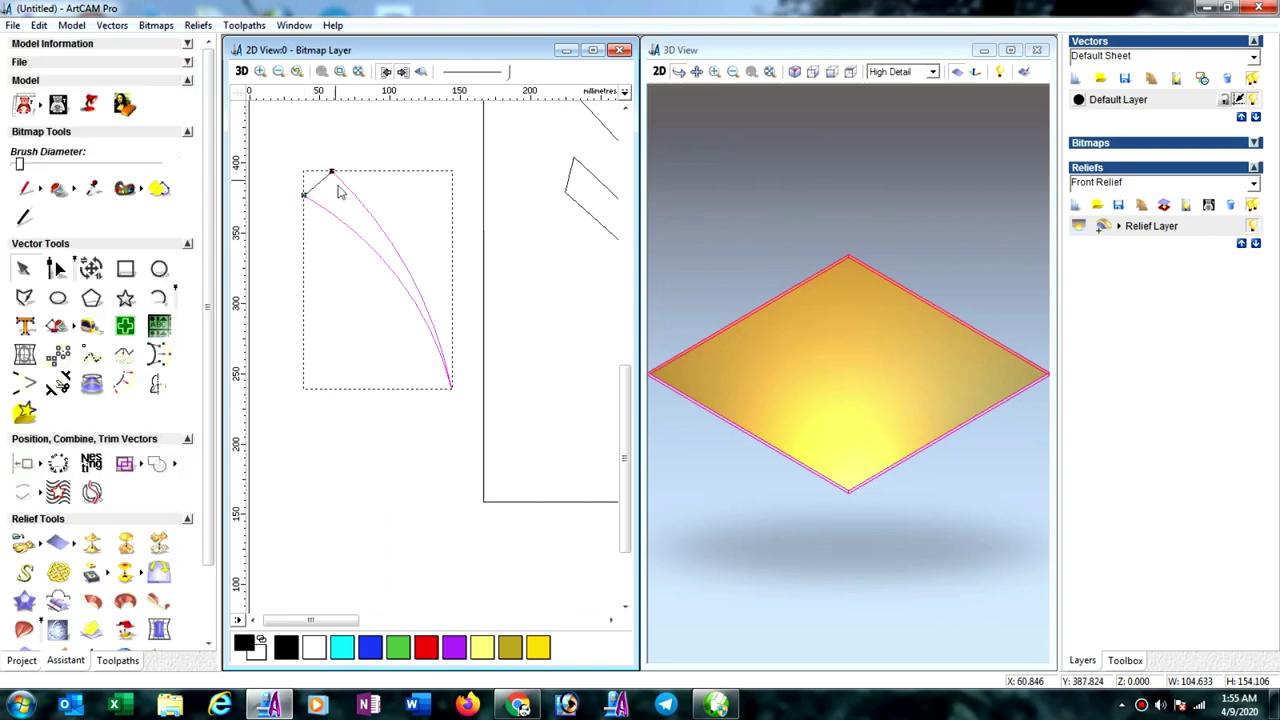
{"action": "left_click", "coordinate": [317, 186], "text": "shift"}
{"action": "right_click", "coordinate": [318, 186]}
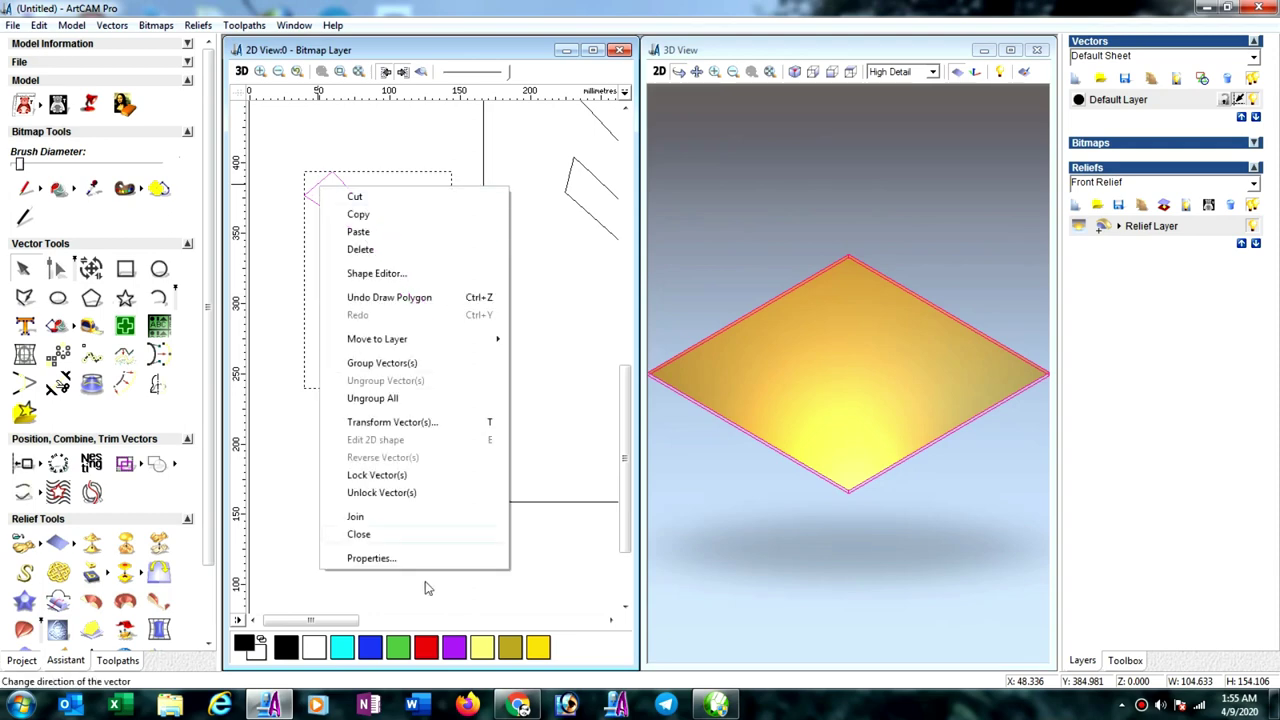
{"action": "left_click", "coordinate": [374, 517]}
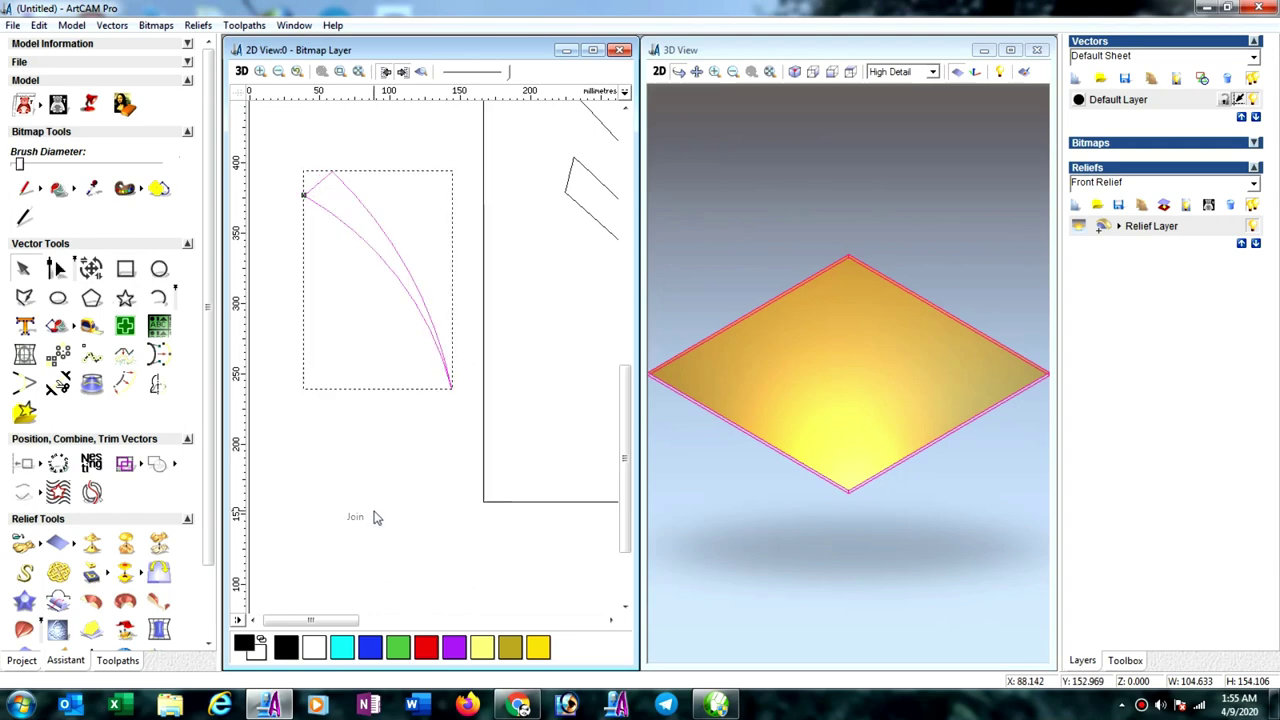
{"action": "right_click", "coordinate": [432, 345]}
{"action": "left_click", "coordinate": [399, 461]}
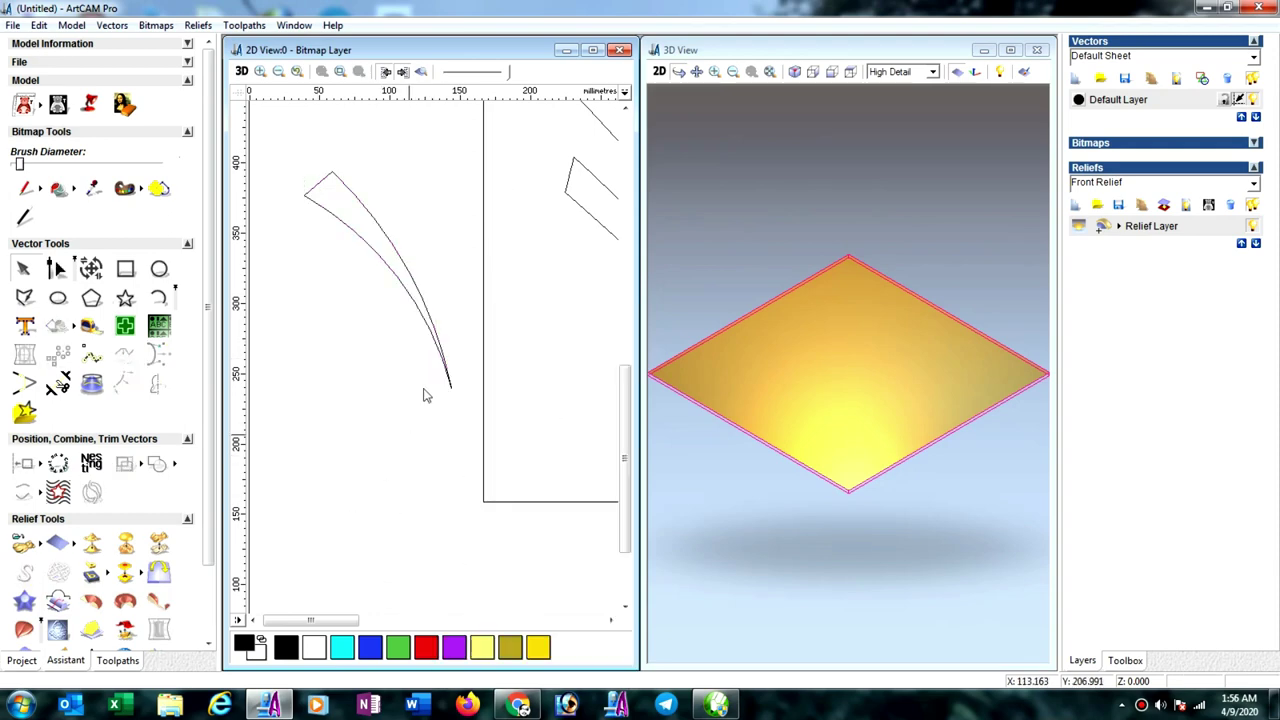
{"action": "left_click", "coordinate": [440, 352]}
Step: Start a 2D profile toolpath and select the End Mill 3 mm as its tool
{"action": "left_click", "coordinate": [118, 661]}
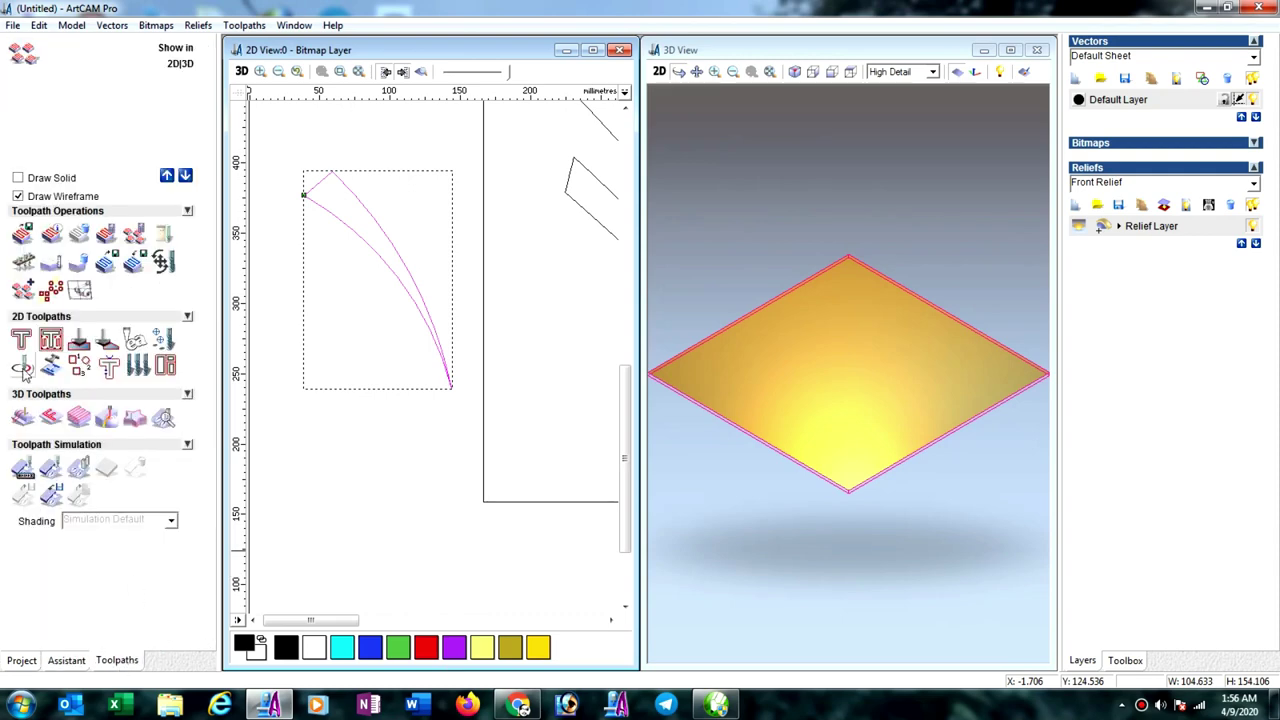
{"action": "left_click", "coordinate": [50, 340]}
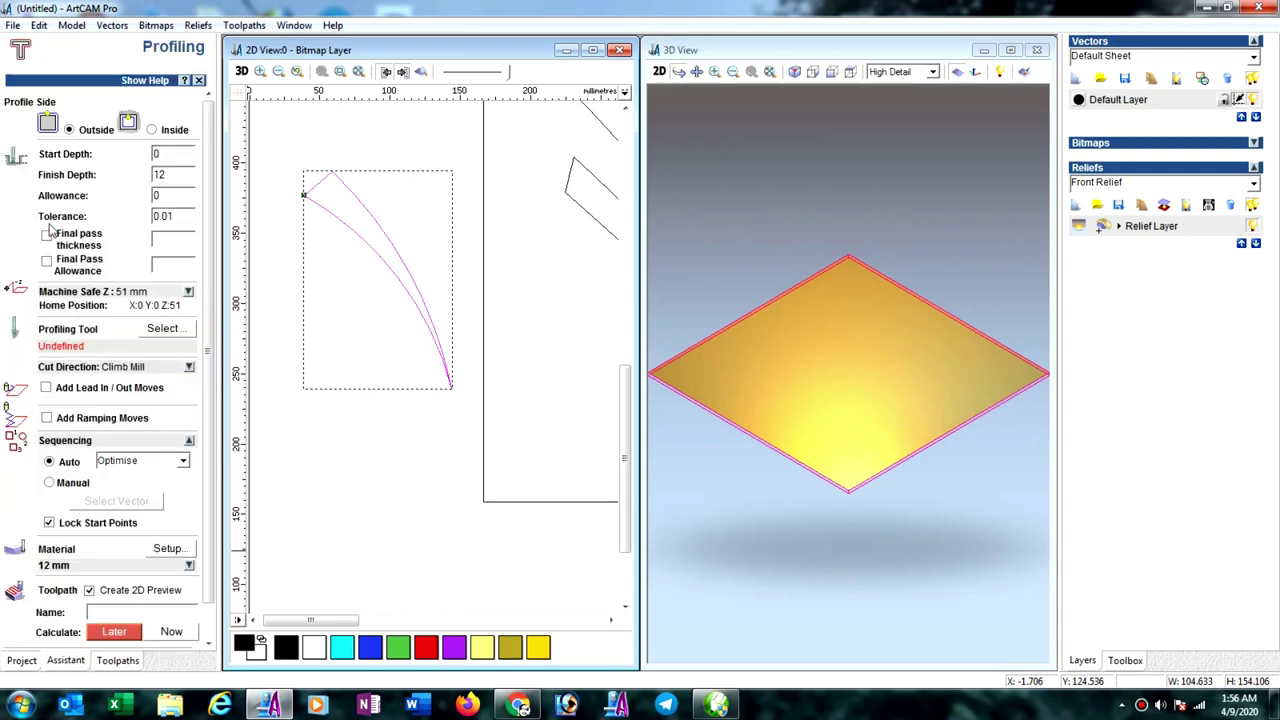
{"action": "left_click", "coordinate": [165, 330]}
{"action": "left_click", "coordinate": [530, 332]}
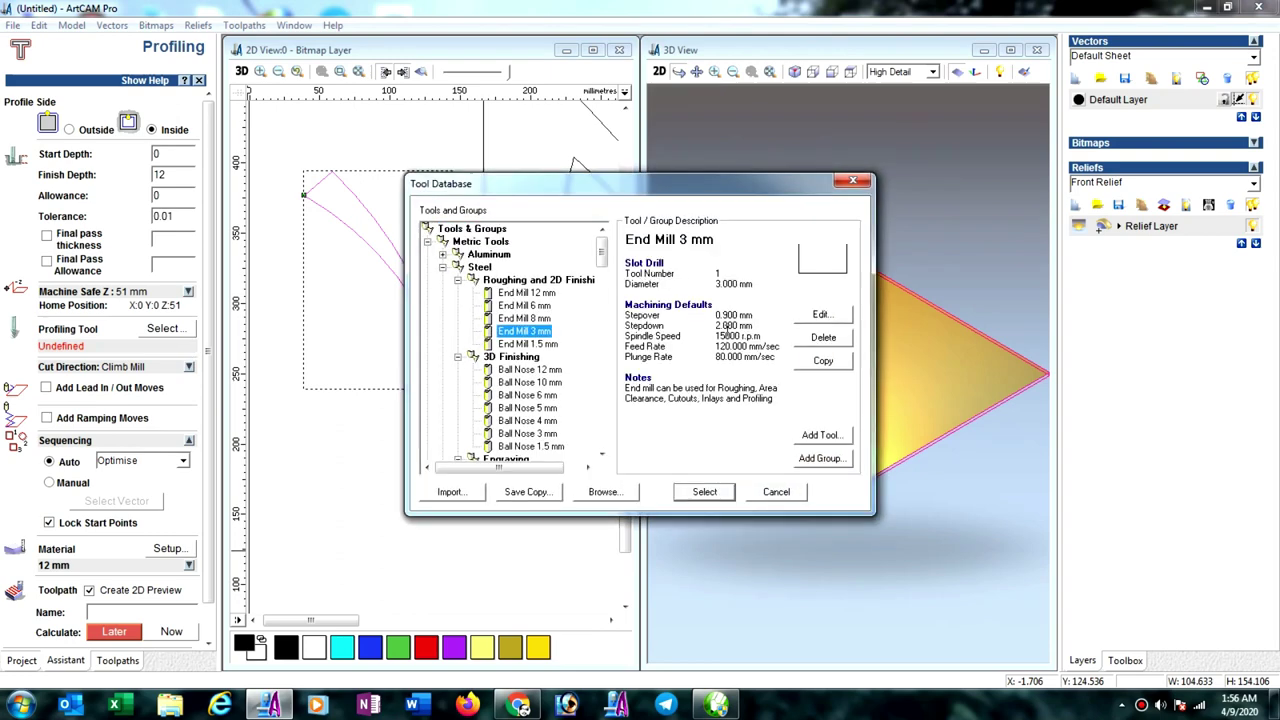
{"action": "left_click", "coordinate": [820, 316]}
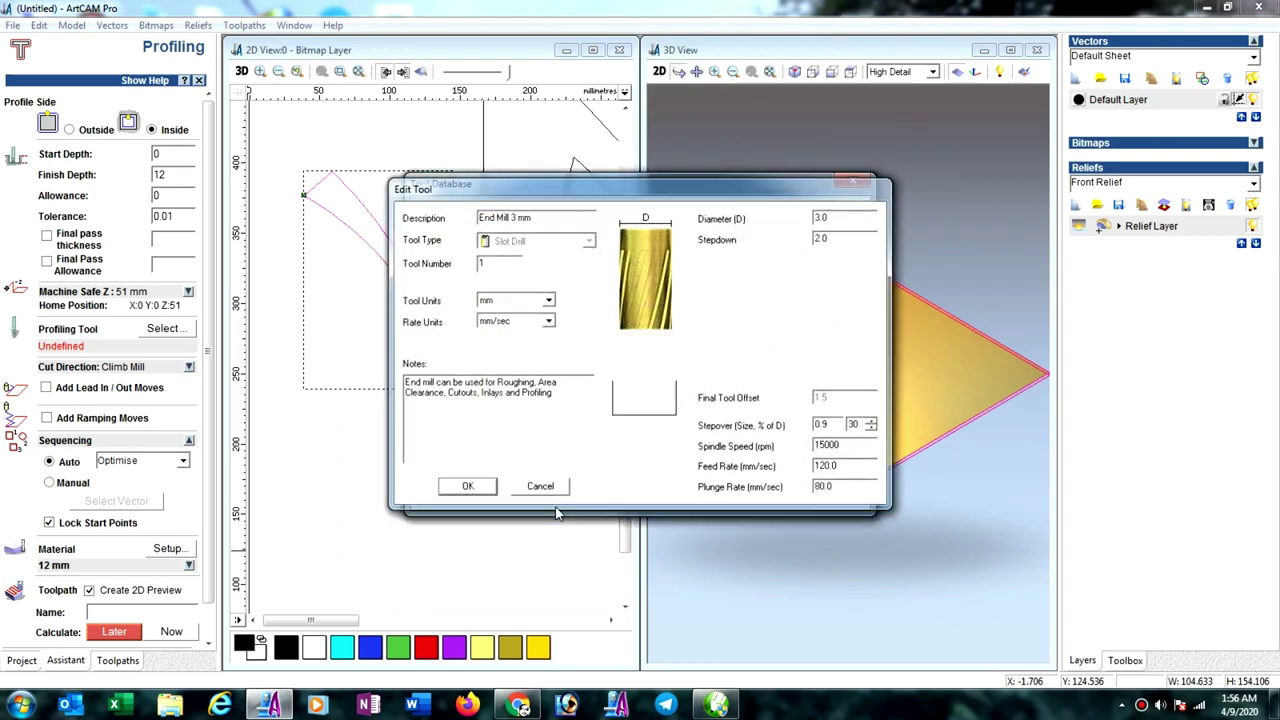
{"action": "left_click", "coordinate": [470, 492]}
{"action": "left_click", "coordinate": [703, 492]}
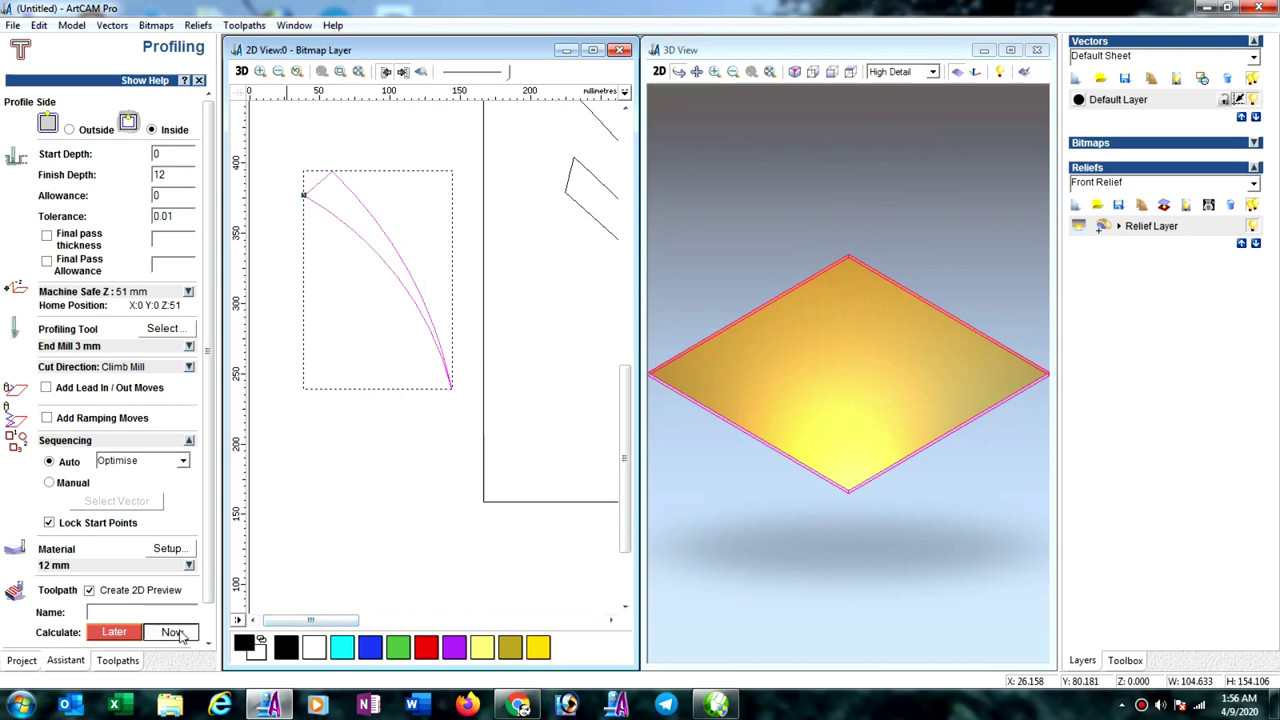
Step: Calculate the Profile toolpath around the blade, then close the profiling settings
{"action": "left_click", "coordinate": [174, 632]}
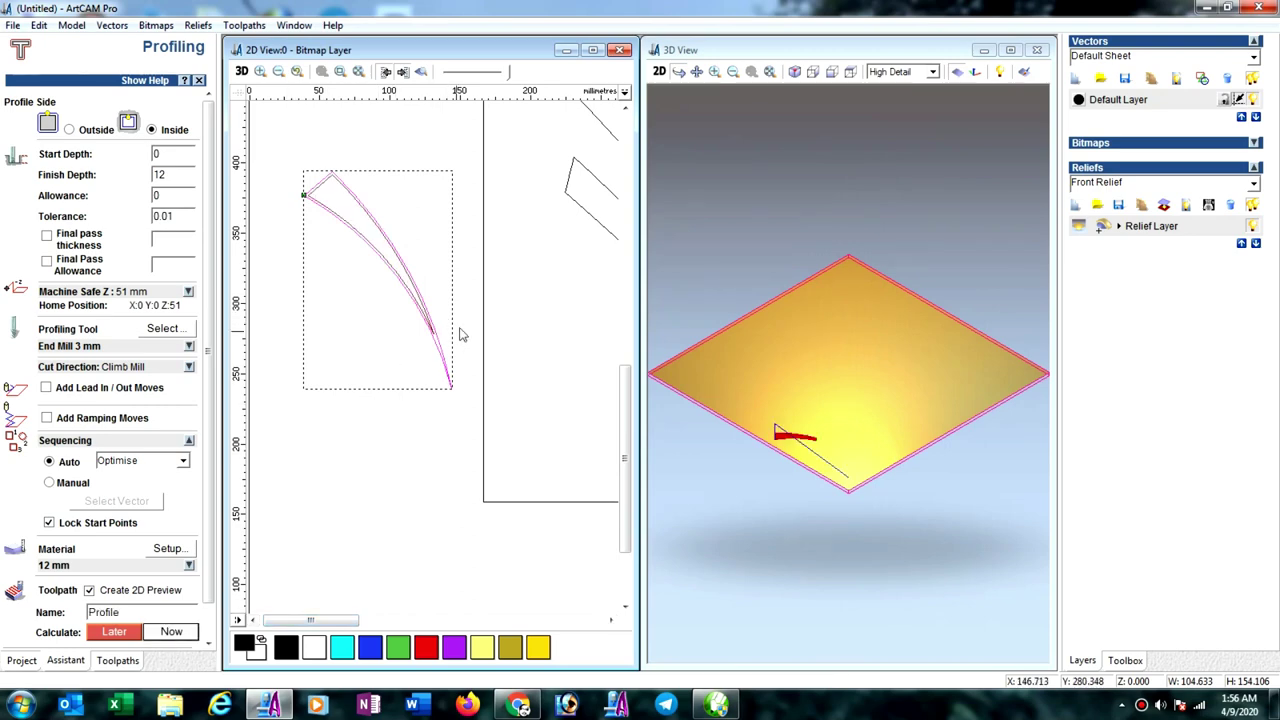
{"action": "left_click", "coordinate": [428, 373]}
{"action": "scroll", "coordinate": [428, 373], "scroll_direction": "up", "scroll_amount": 1}
{"action": "scroll", "coordinate": [428, 380], "scroll_direction": "up", "scroll_amount": 1}
{"action": "scroll", "coordinate": [430, 430], "scroll_direction": "up", "scroll_amount": 1}
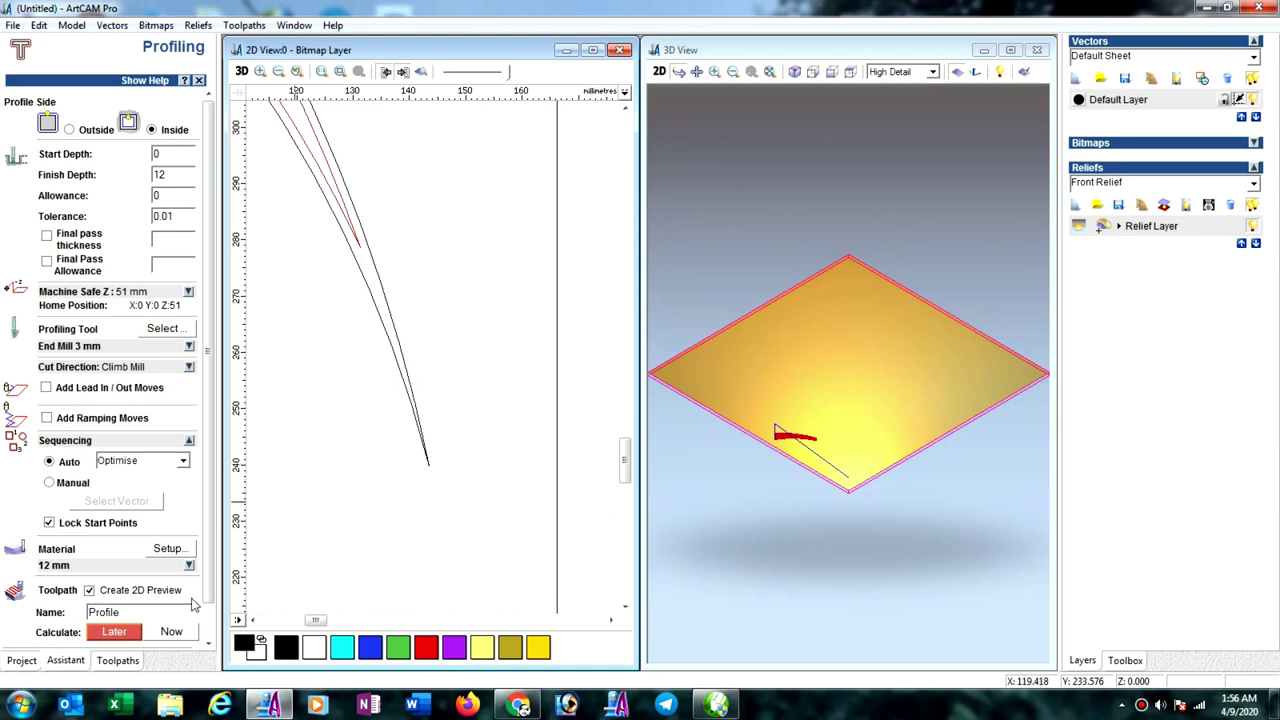
{"action": "scroll", "coordinate": [210, 604], "scroll_direction": "down", "scroll_amount": 1}
{"action": "left_click", "coordinate": [180, 630]}
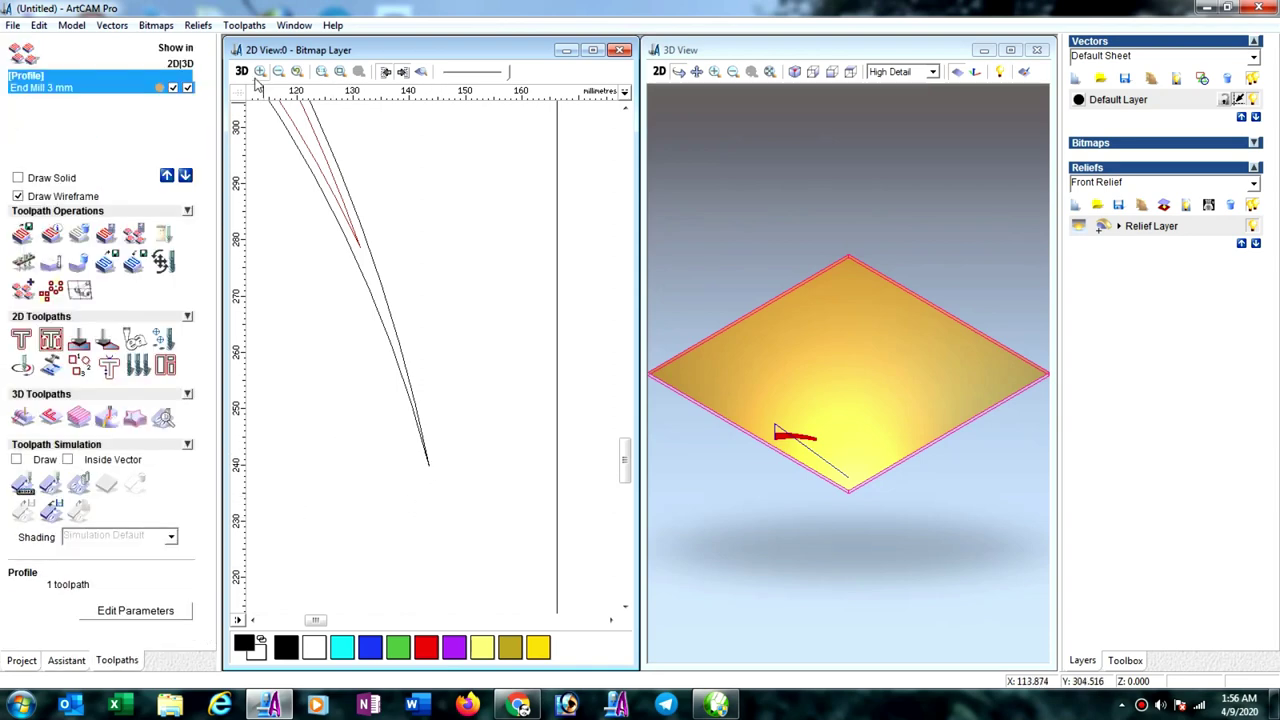
Step: Zoom in closely on the blade outline's lower tip
{"action": "left_click", "coordinate": [63, 661]}
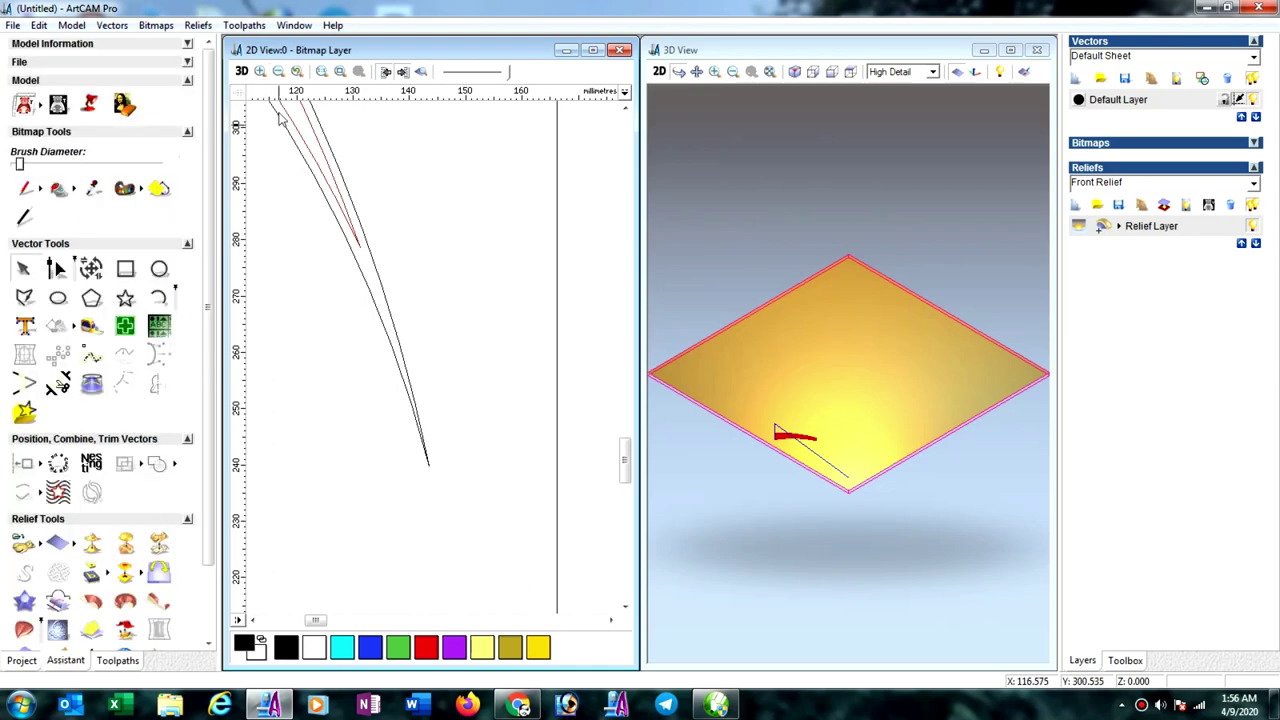
{"action": "left_click", "coordinate": [260, 71]}
{"action": "left_click_drag", "start_coordinate": [397, 396], "coordinate": [470, 493]}
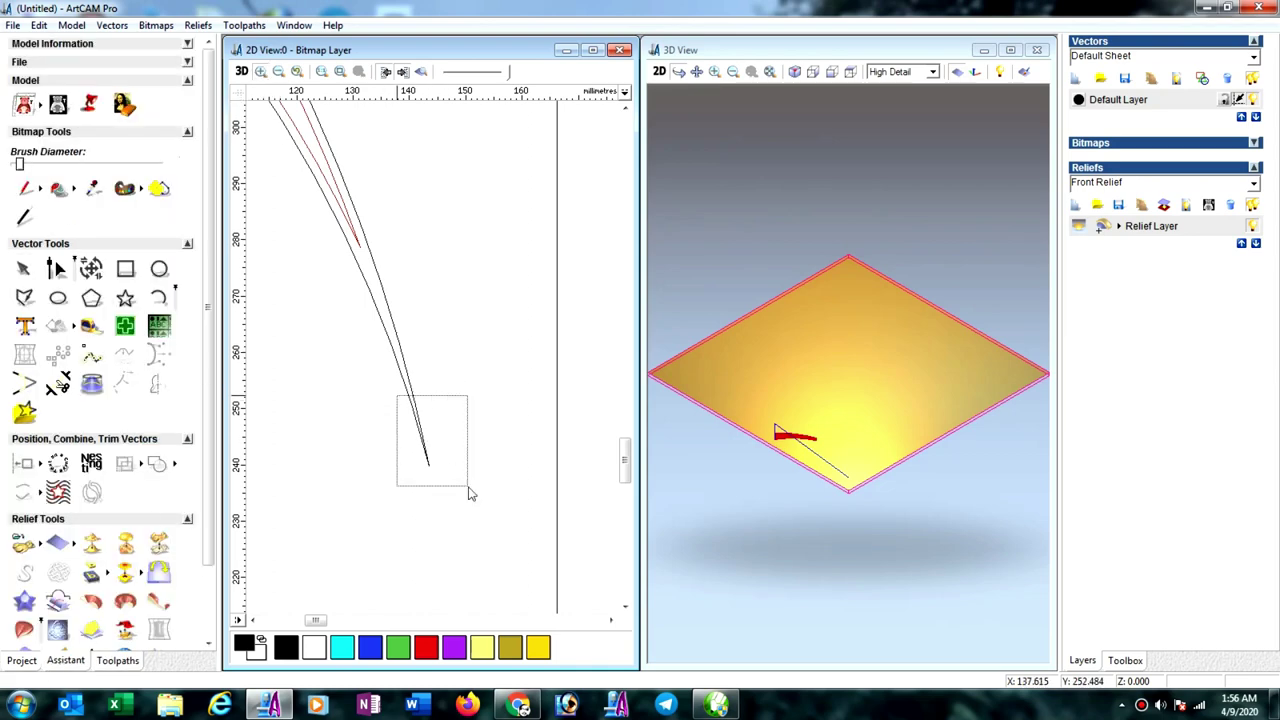
{"action": "left_click", "coordinate": [388, 457]}
{"action": "left_click", "coordinate": [520, 408]}
{"action": "left_click", "coordinate": [424, 394]}
{"action": "left_click", "coordinate": [522, 437]}
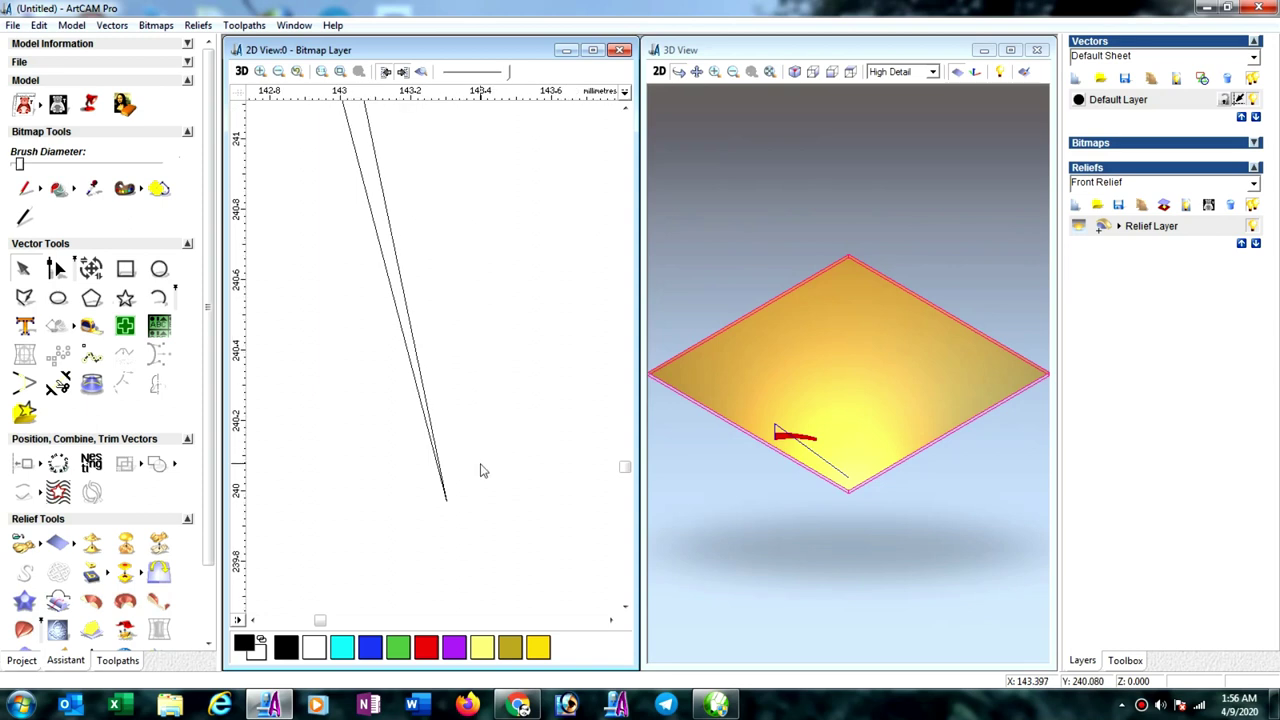
Step: Switch to node editing on the blade outline and drag a handle to reshape it
{"action": "left_click", "coordinate": [55, 268]}
{"action": "left_click", "coordinate": [446, 497]}
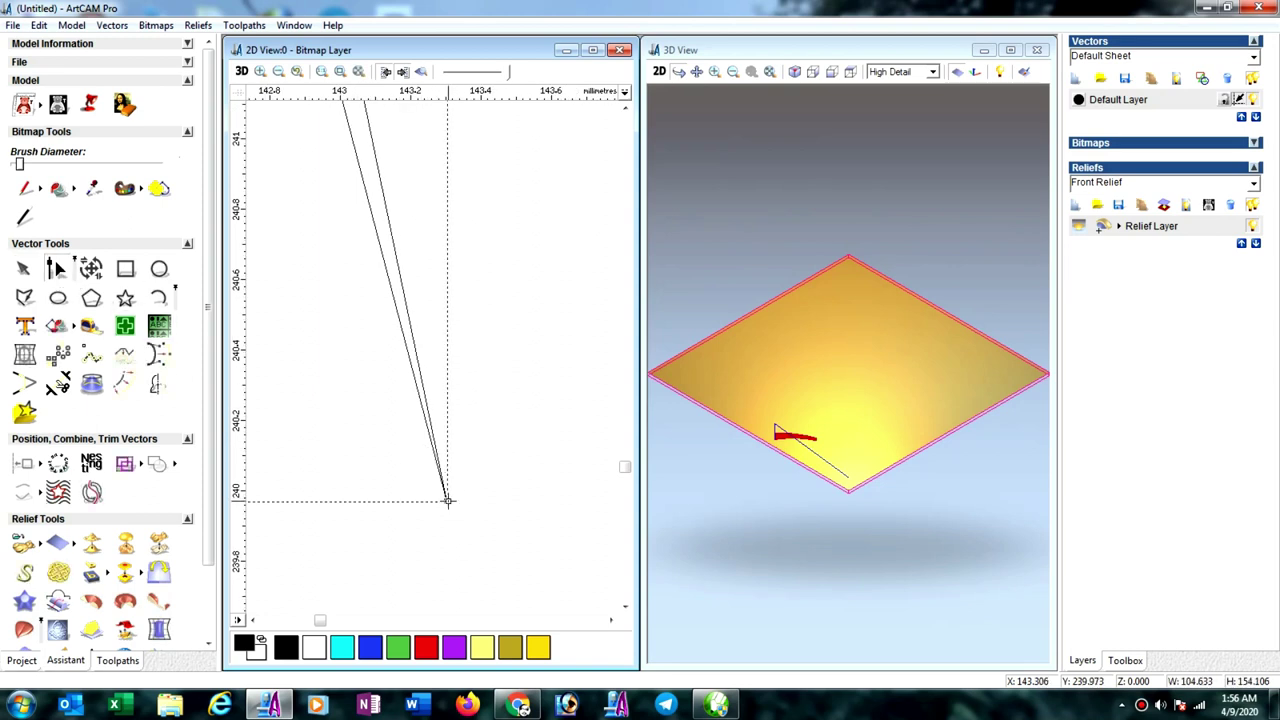
{"action": "scroll", "coordinate": [447, 500], "scroll_direction": "down", "scroll_amount": 5}
{"action": "scroll", "coordinate": [447, 502], "scroll_direction": "down", "scroll_amount": 2}
{"action": "scroll", "coordinate": [468, 505], "scroll_direction": "down", "scroll_amount": 3}
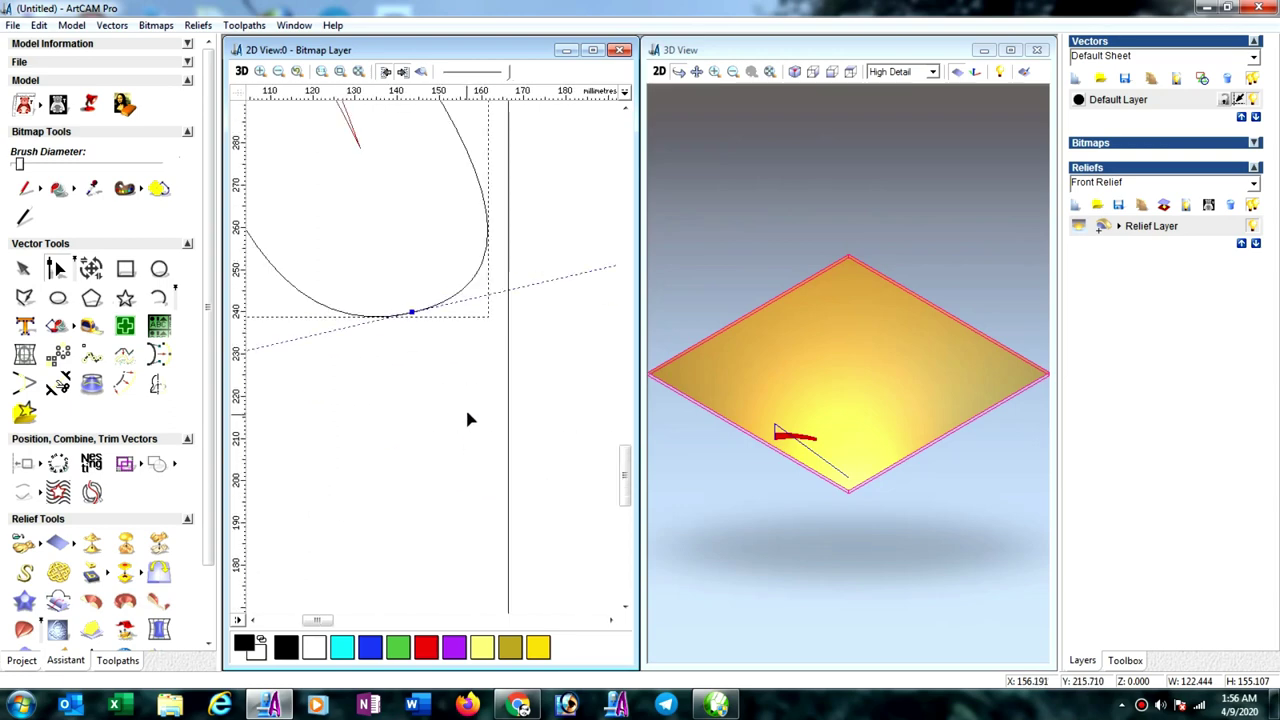
{"action": "scroll", "coordinate": [415, 366], "scroll_direction": "down", "scroll_amount": 4}
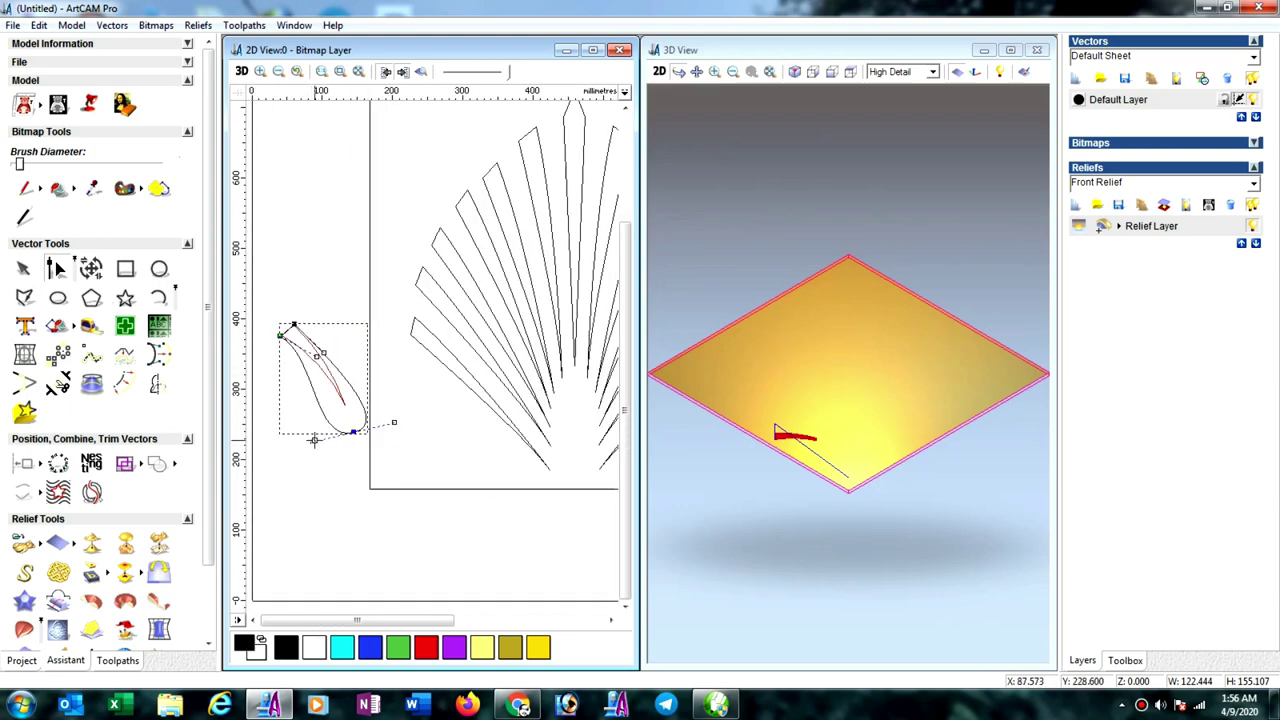
{"action": "left_click_drag", "start_coordinate": [313, 440], "coordinate": [350, 428]}
{"action": "scroll", "coordinate": [350, 428], "scroll_direction": "up", "scroll_amount": 2}
{"action": "scroll", "coordinate": [350, 428], "scroll_direction": "up", "scroll_amount": 2}
{"action": "scroll", "coordinate": [600, 300], "scroll_direction": "up", "scroll_amount": 2}
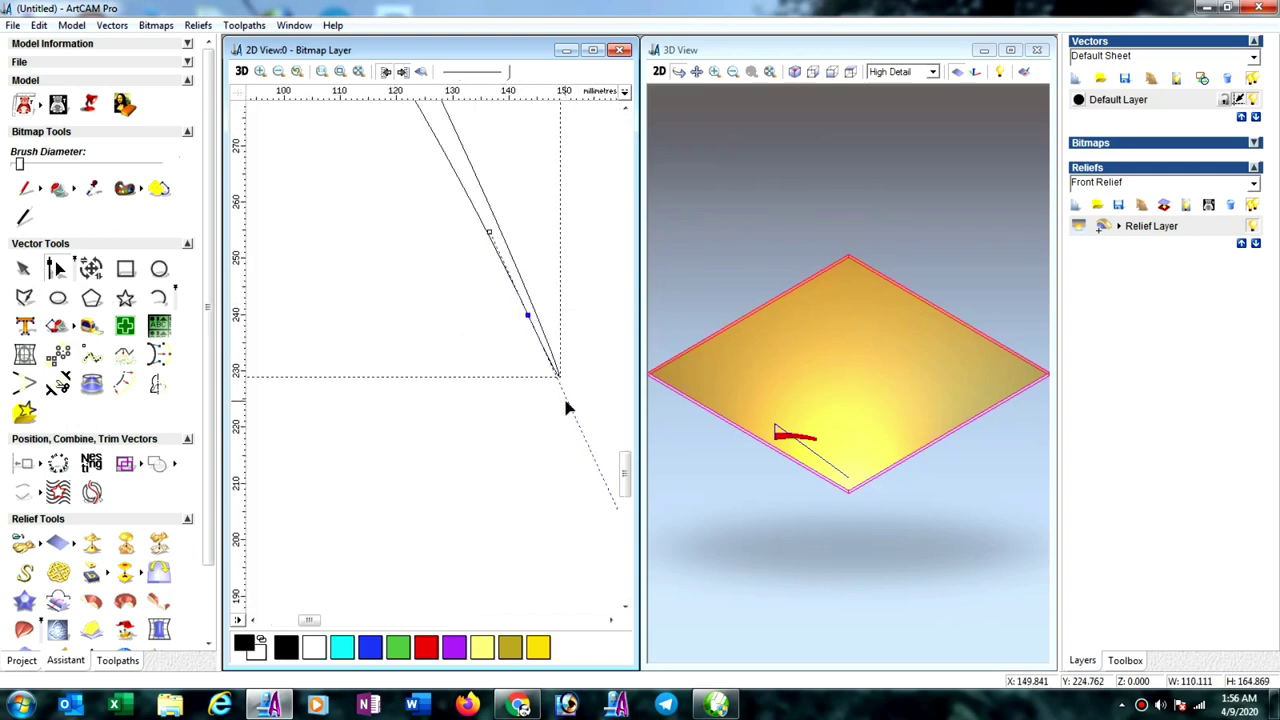
{"action": "scroll", "coordinate": [566, 407], "scroll_direction": "down", "scroll_amount": 2}
Step: Adjust the tip, end and bottom node handles to refine the pointed leaf tip
{"action": "mouse_move", "coordinate": [489, 466]}
{"action": "left_mouse_down"}
{"action": "mouse_move", "coordinate": [463, 466]}
{"action": "mouse_move", "coordinate": [437, 399]}
{"action": "left_mouse_up"}
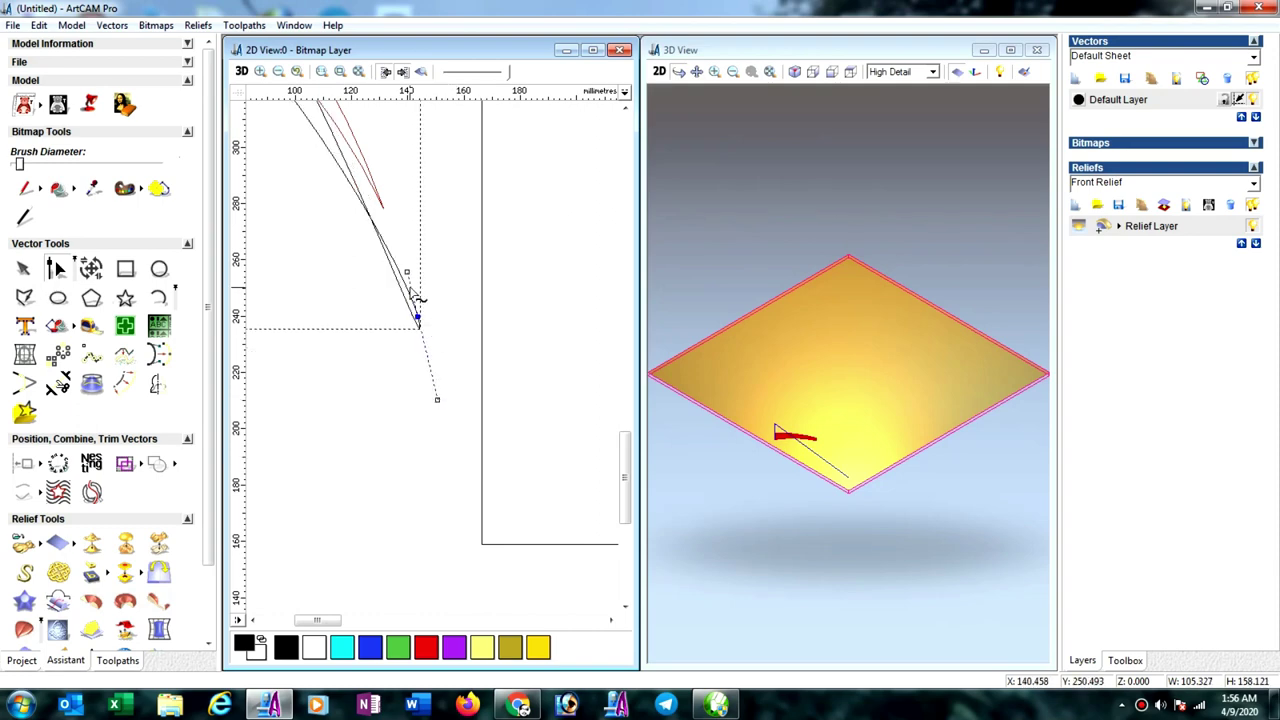
{"action": "scroll", "coordinate": [416, 297], "scroll_direction": "up", "scroll_amount": 2}
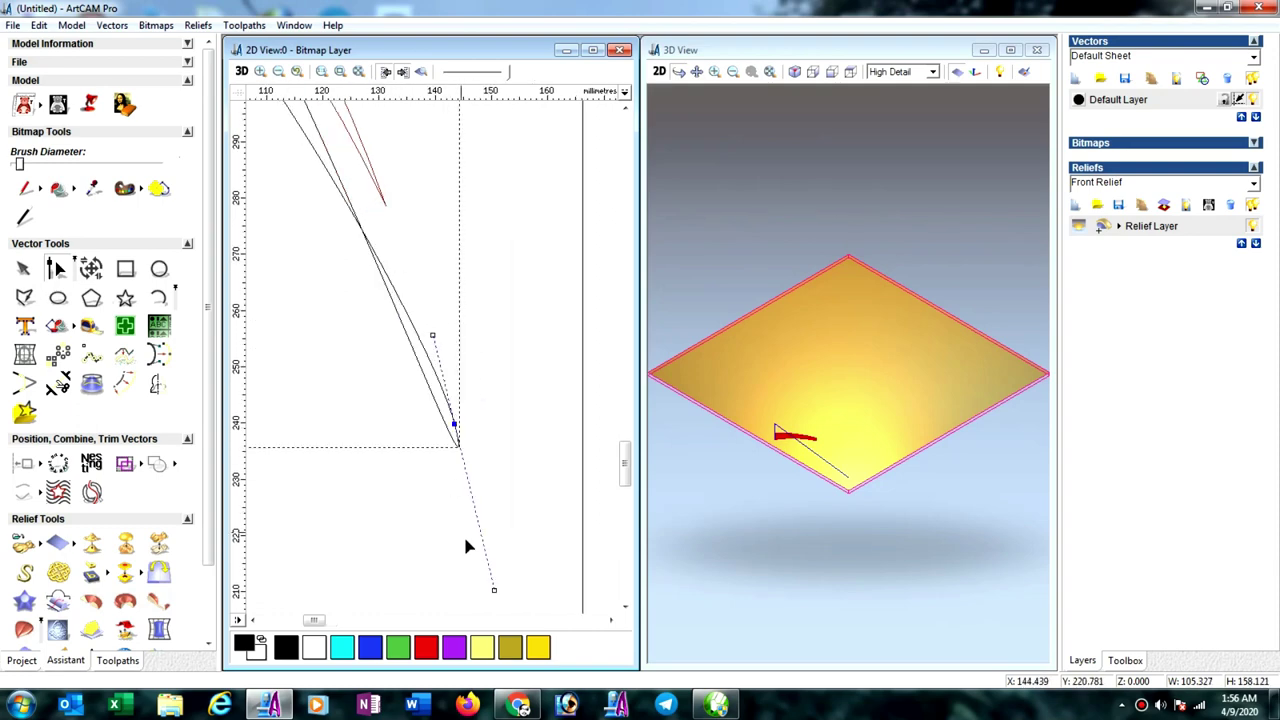
{"action": "left_click_drag", "start_coordinate": [493, 590], "coordinate": [470, 488]}
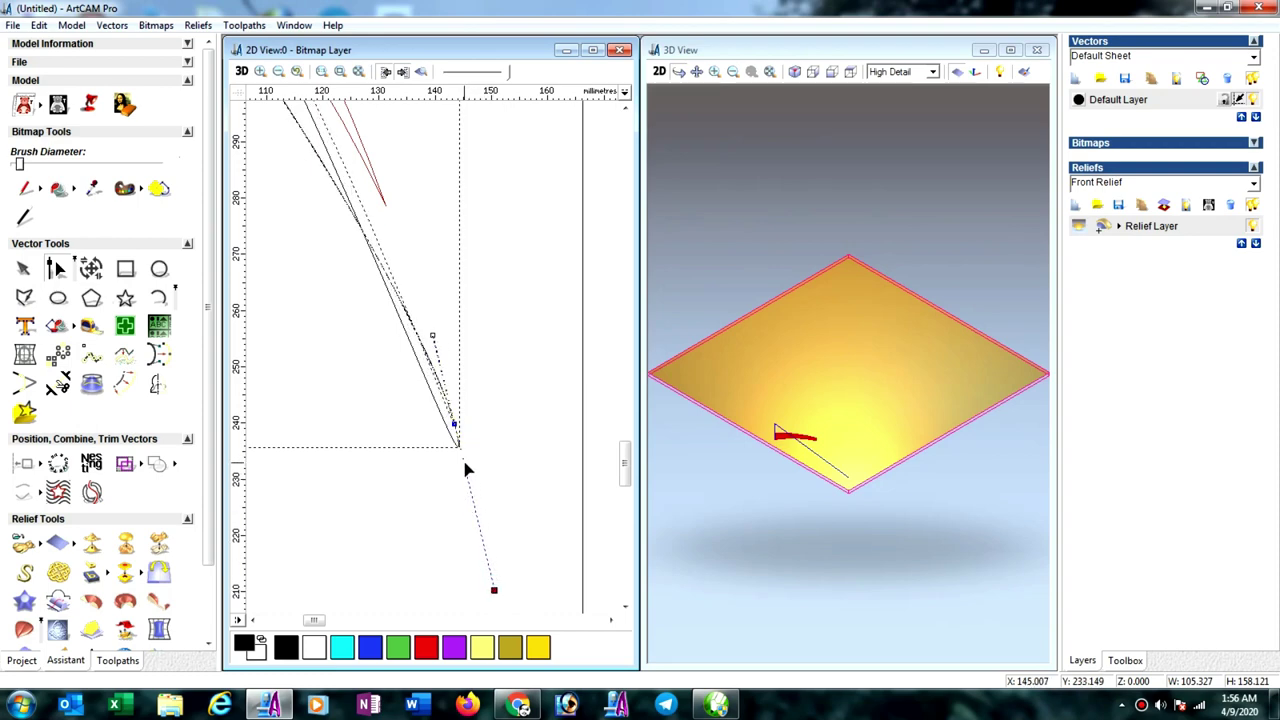
{"action": "left_click_drag", "start_coordinate": [470, 488], "coordinate": [463, 441]}
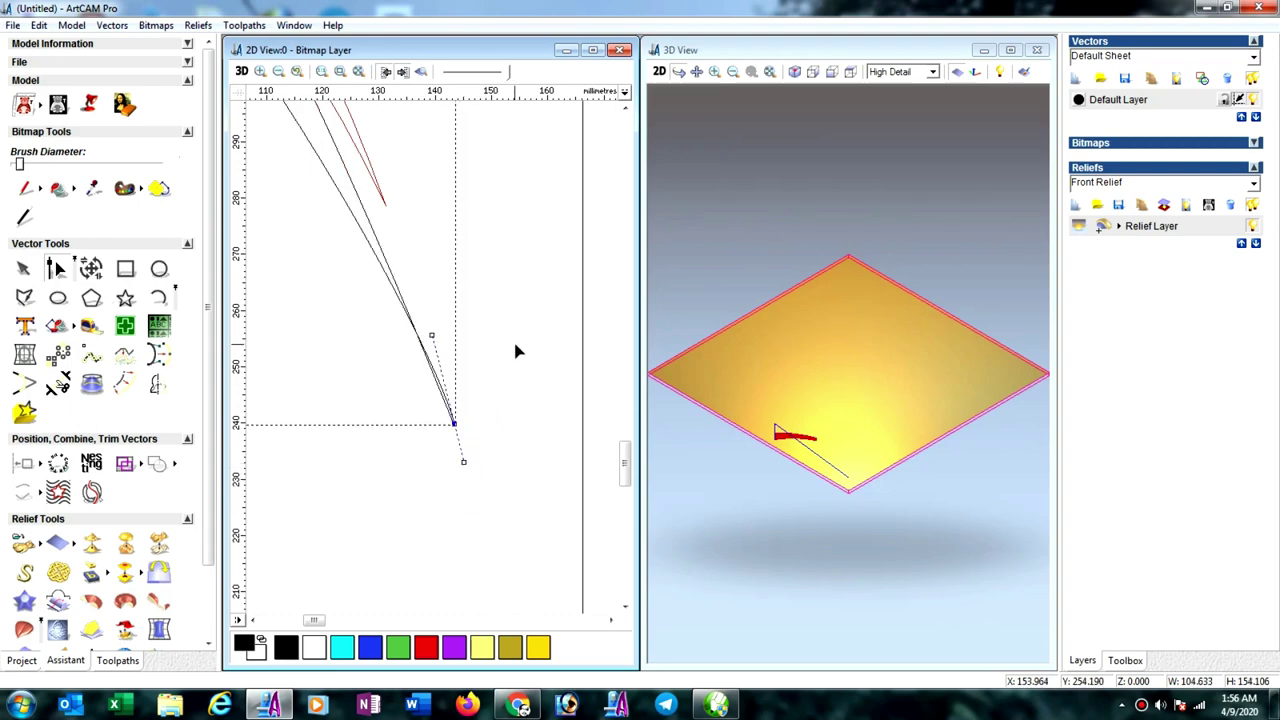
{"action": "left_click", "coordinate": [449, 416]}
{"action": "scroll", "coordinate": [470, 450], "scroll_direction": "up", "scroll_amount": 2}
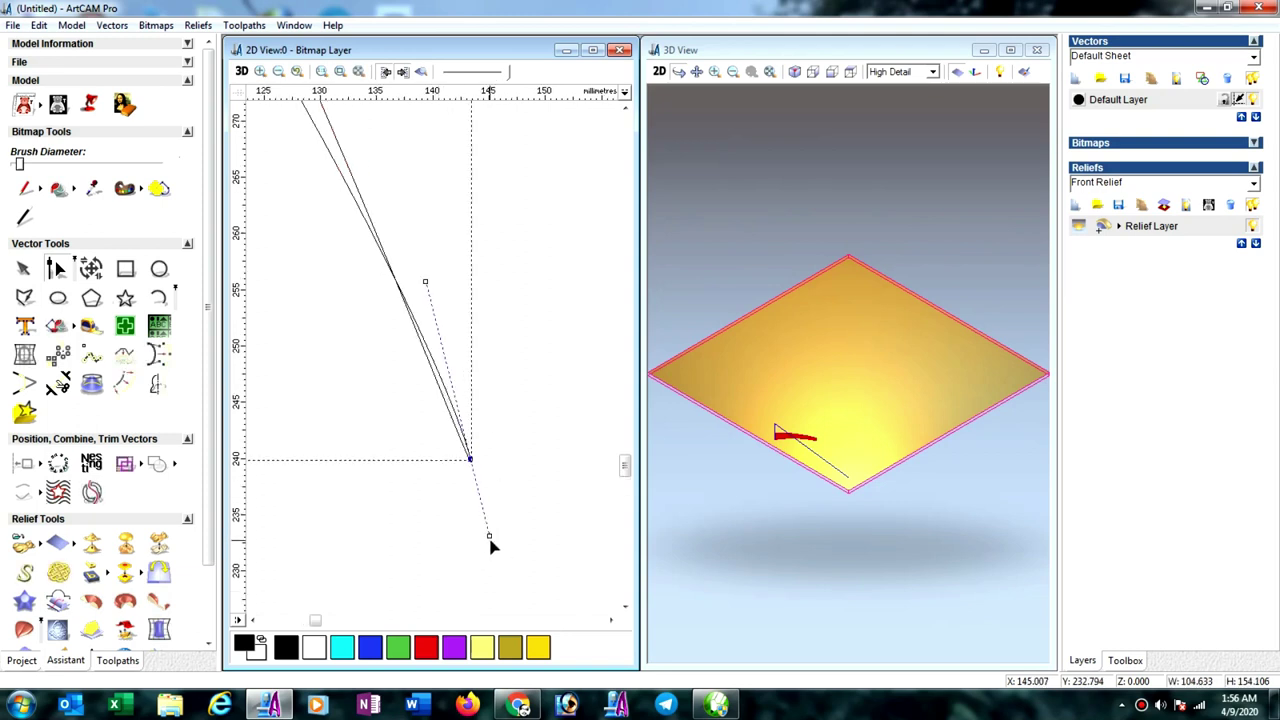
{"action": "left_click_drag", "start_coordinate": [489, 534], "coordinate": [476, 494]}
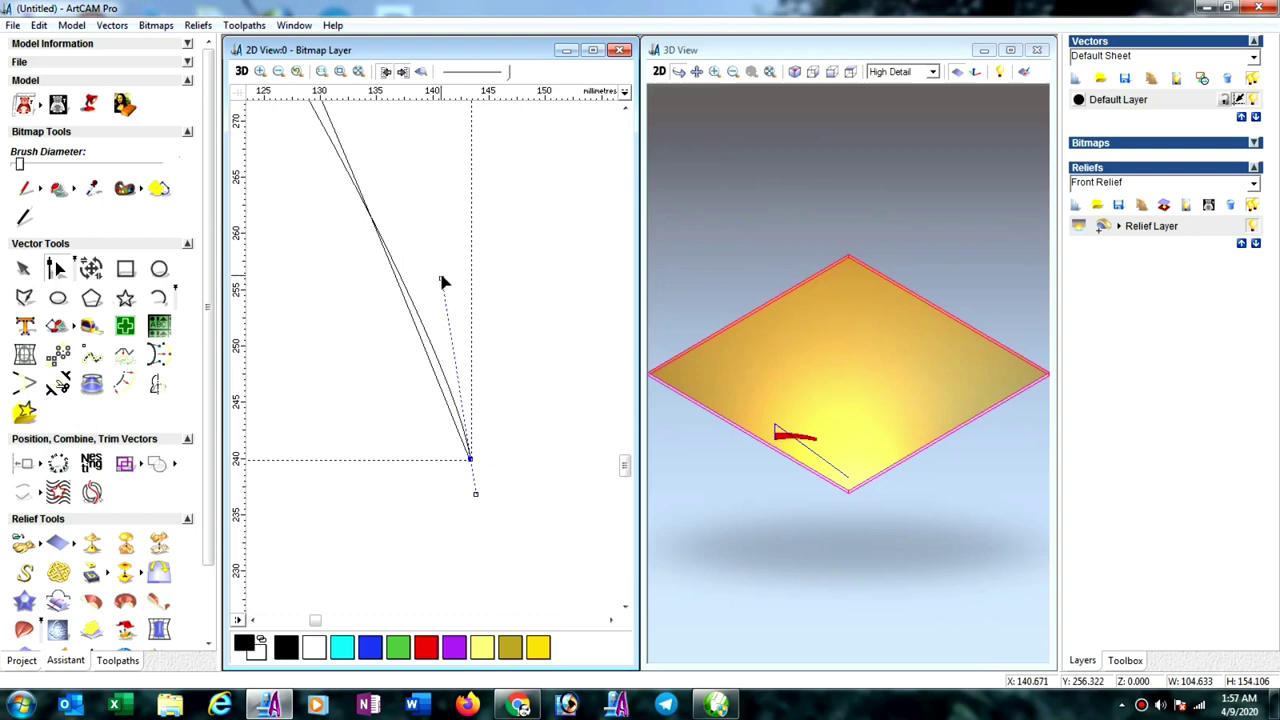
{"action": "left_click_drag", "start_coordinate": [443, 282], "coordinate": [443, 284]}
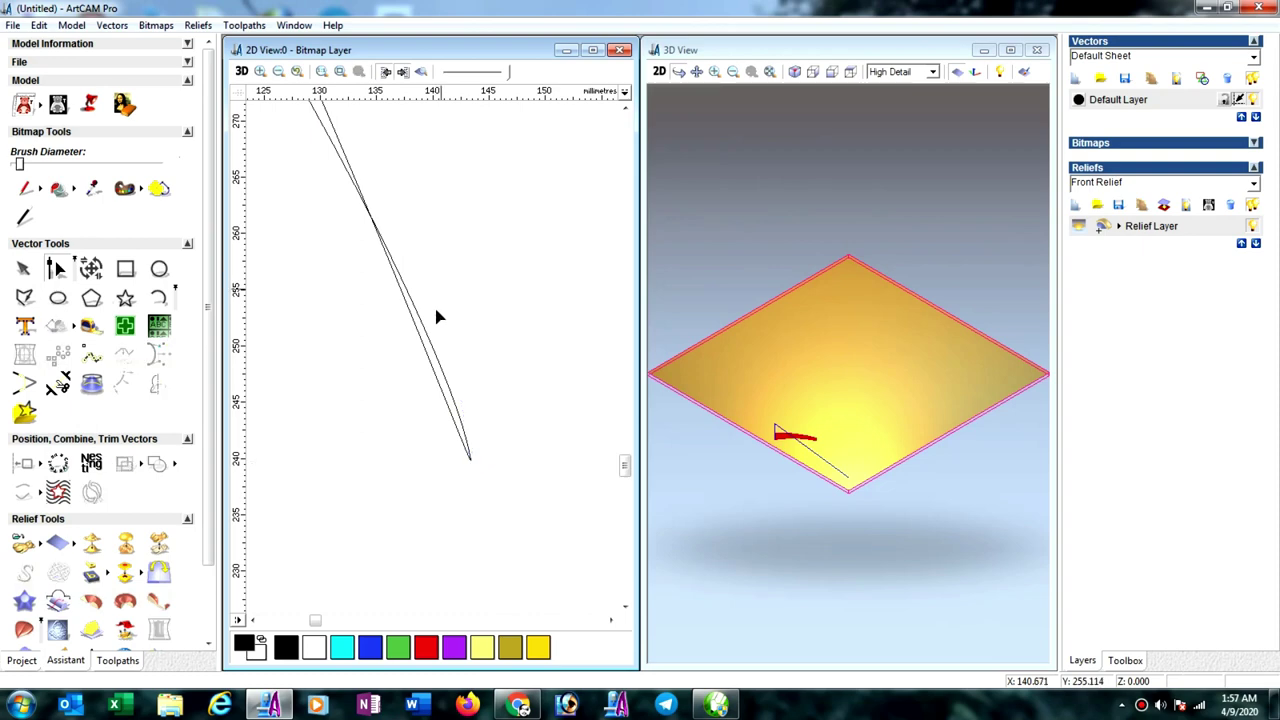
{"action": "left_click", "coordinate": [463, 445]}
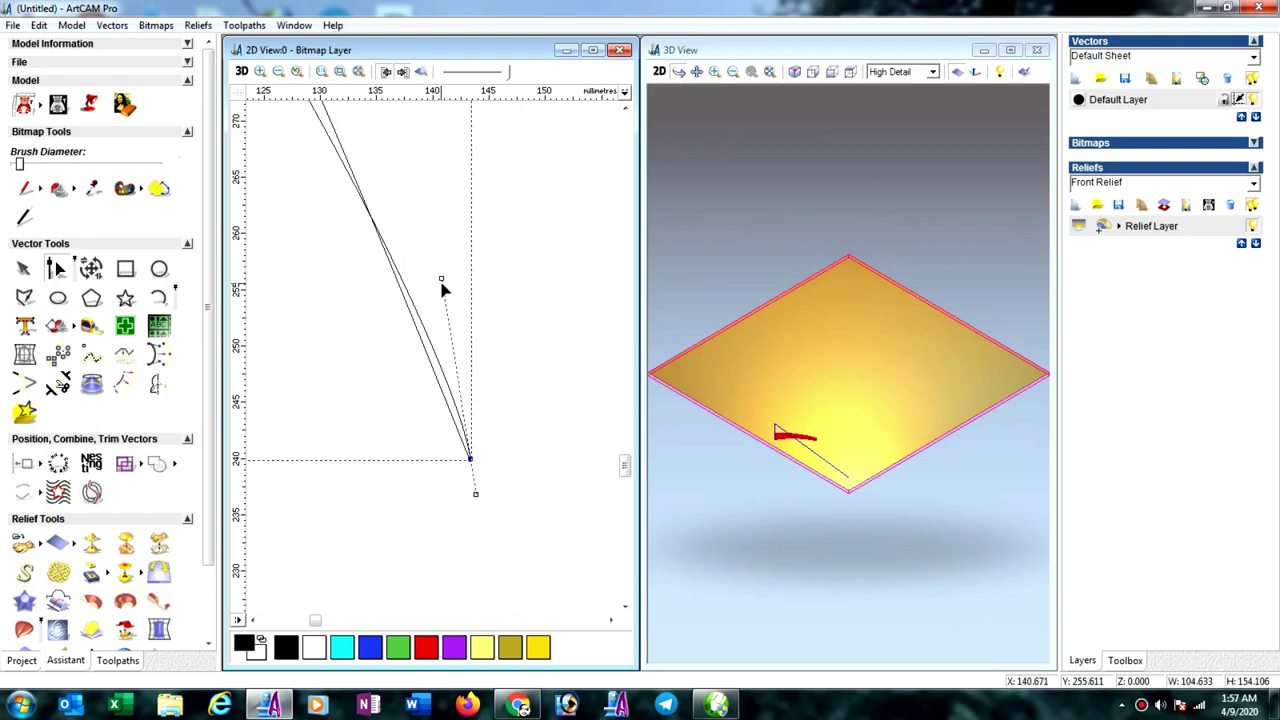
{"action": "left_click_drag", "start_coordinate": [445, 325], "coordinate": [437, 354]}
{"action": "left_click", "coordinate": [580, 346]}
Step: Zoom back out, select the leaf curve and show the toolpath list
{"action": "scroll", "coordinate": [428, 394], "scroll_direction": "down", "scroll_amount": 1}
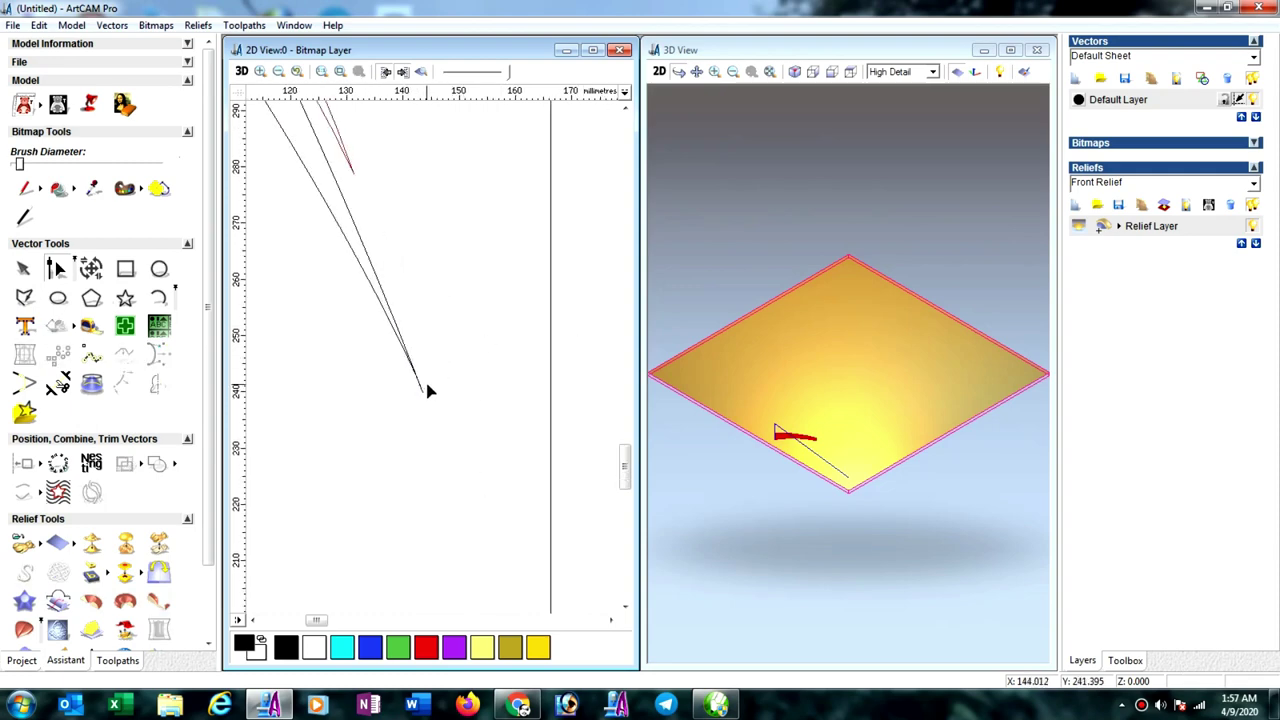
{"action": "scroll", "coordinate": [424, 386], "scroll_direction": "down", "scroll_amount": 1}
{"action": "left_click", "coordinate": [428, 349]}
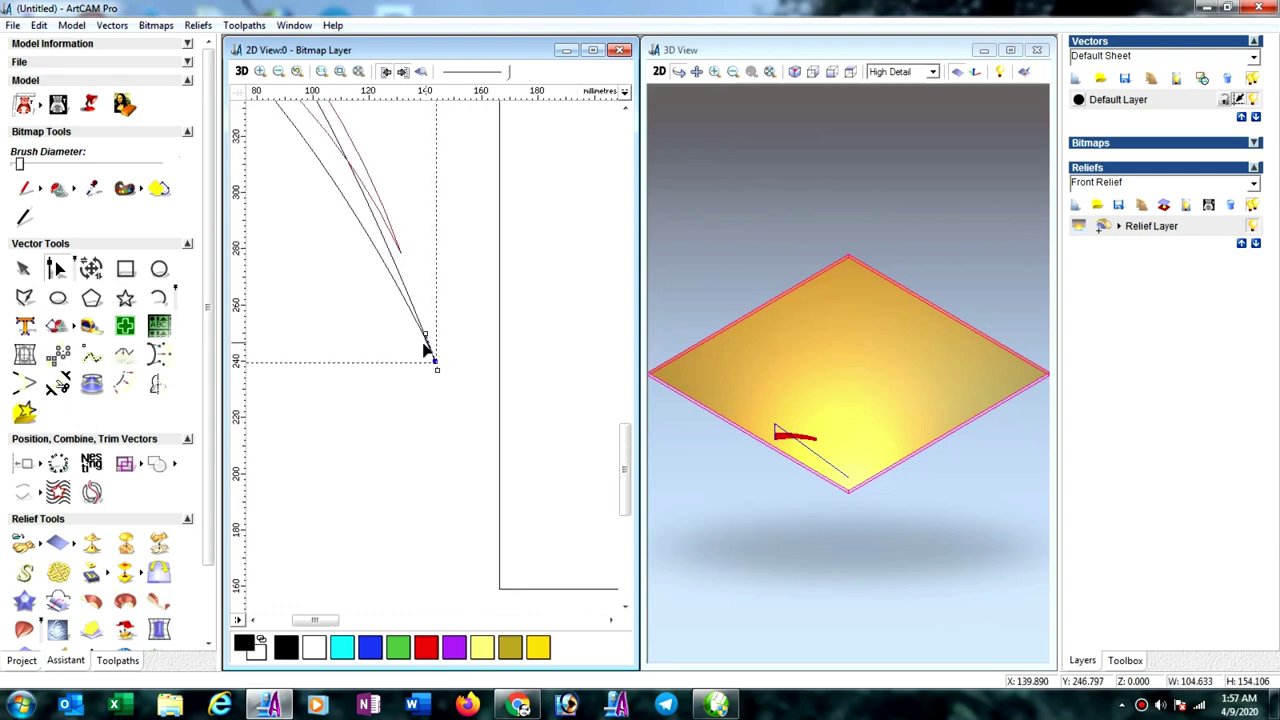
{"action": "left_click", "coordinate": [117, 660]}
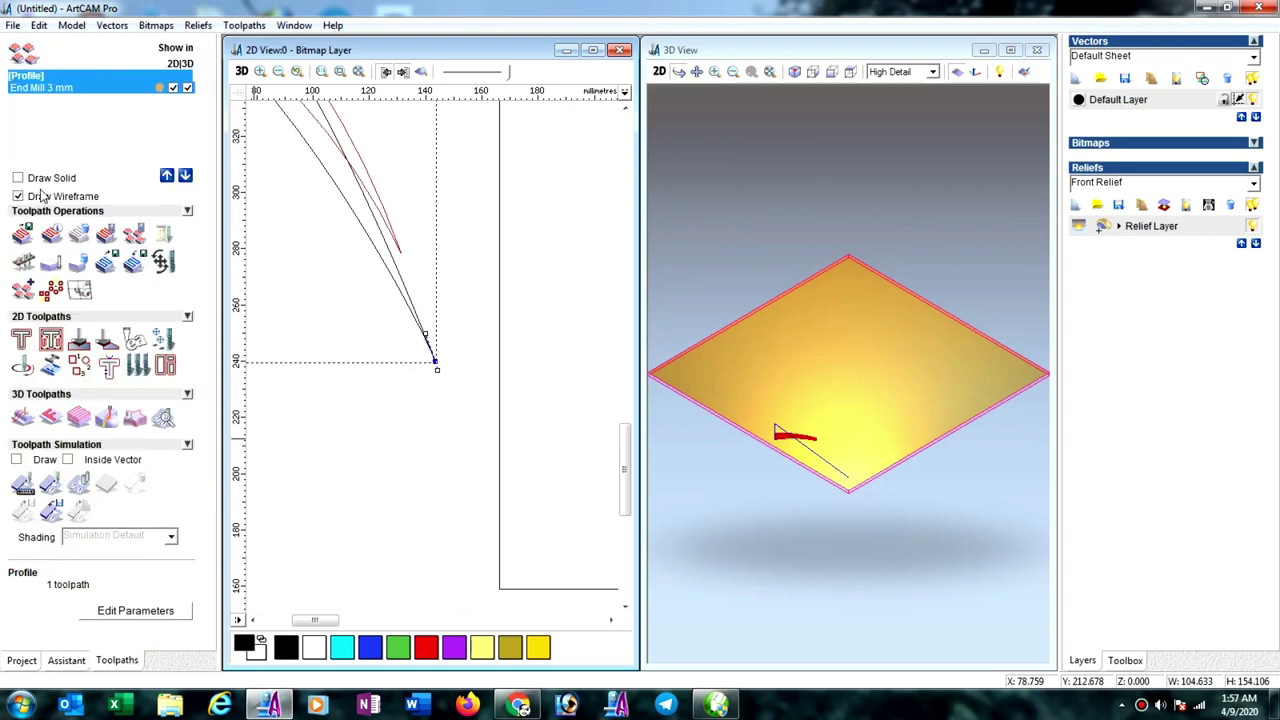
Step: Recalculate the Profile toolpath, dismiss the self-intersection and no-toolpath warnings, and close
{"action": "double_click", "coordinate": [80, 88]}
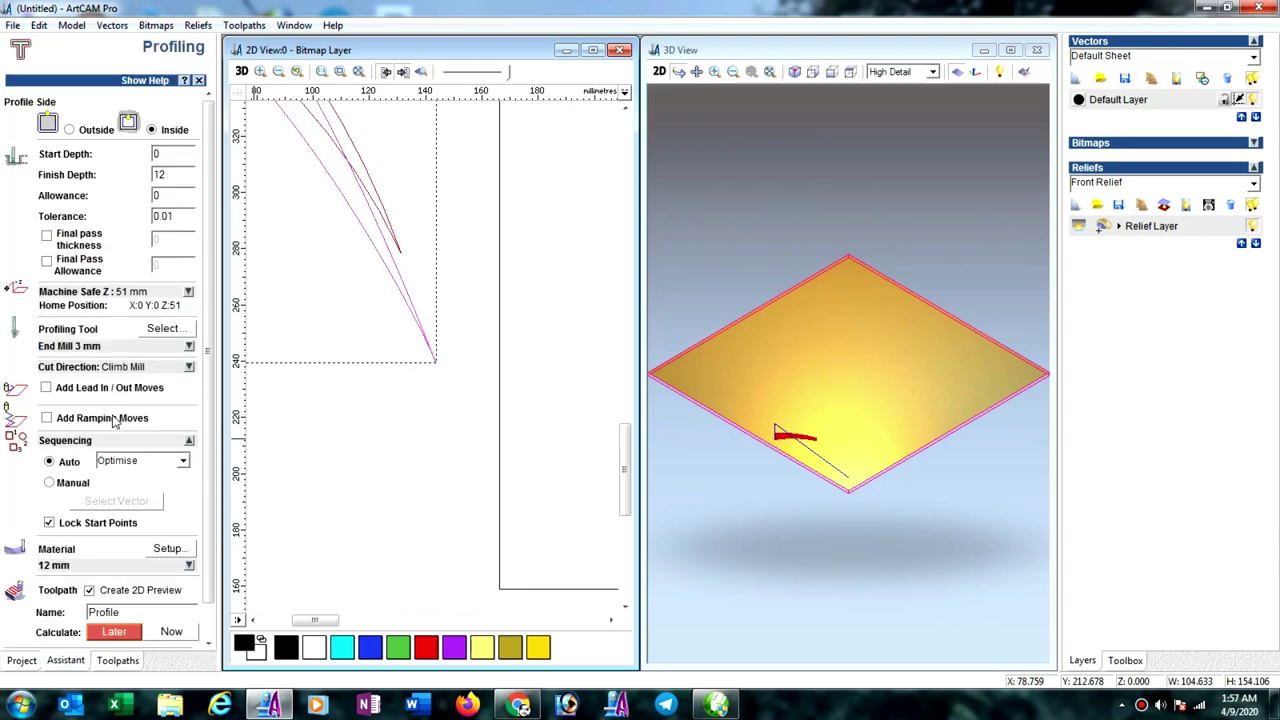
{"action": "left_click", "coordinate": [172, 632]}
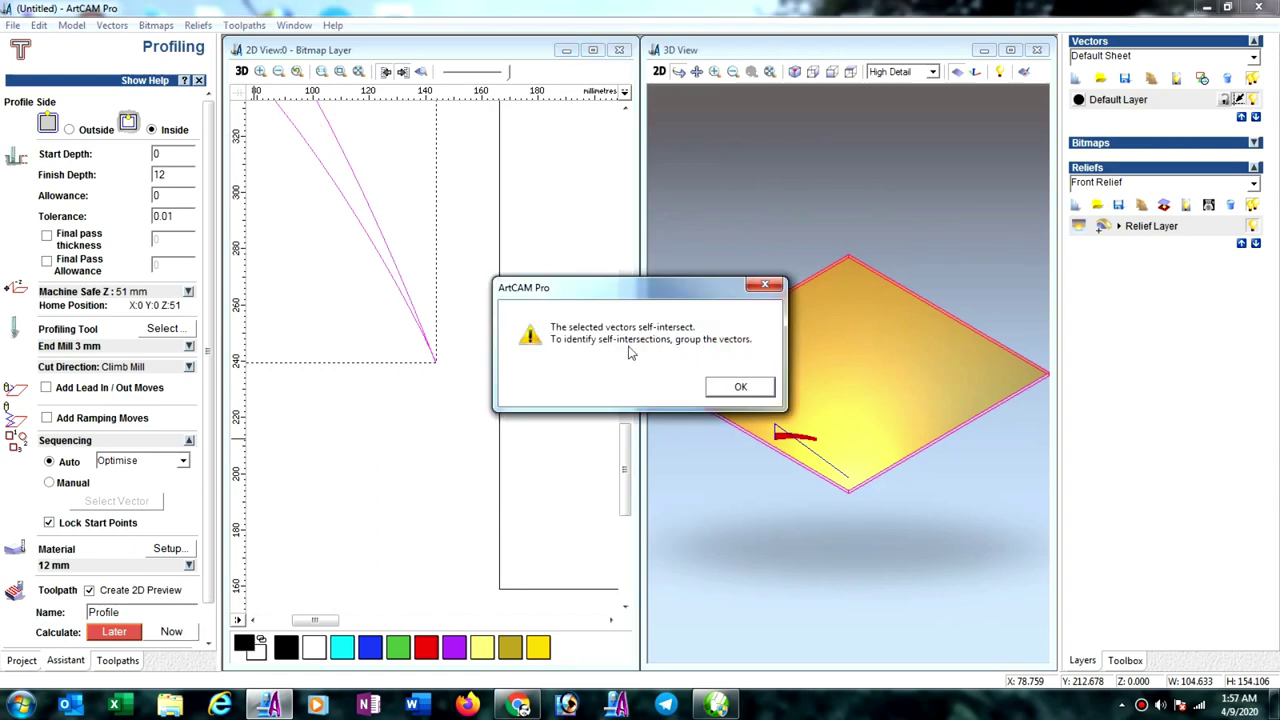
{"action": "left_click", "coordinate": [737, 389]}
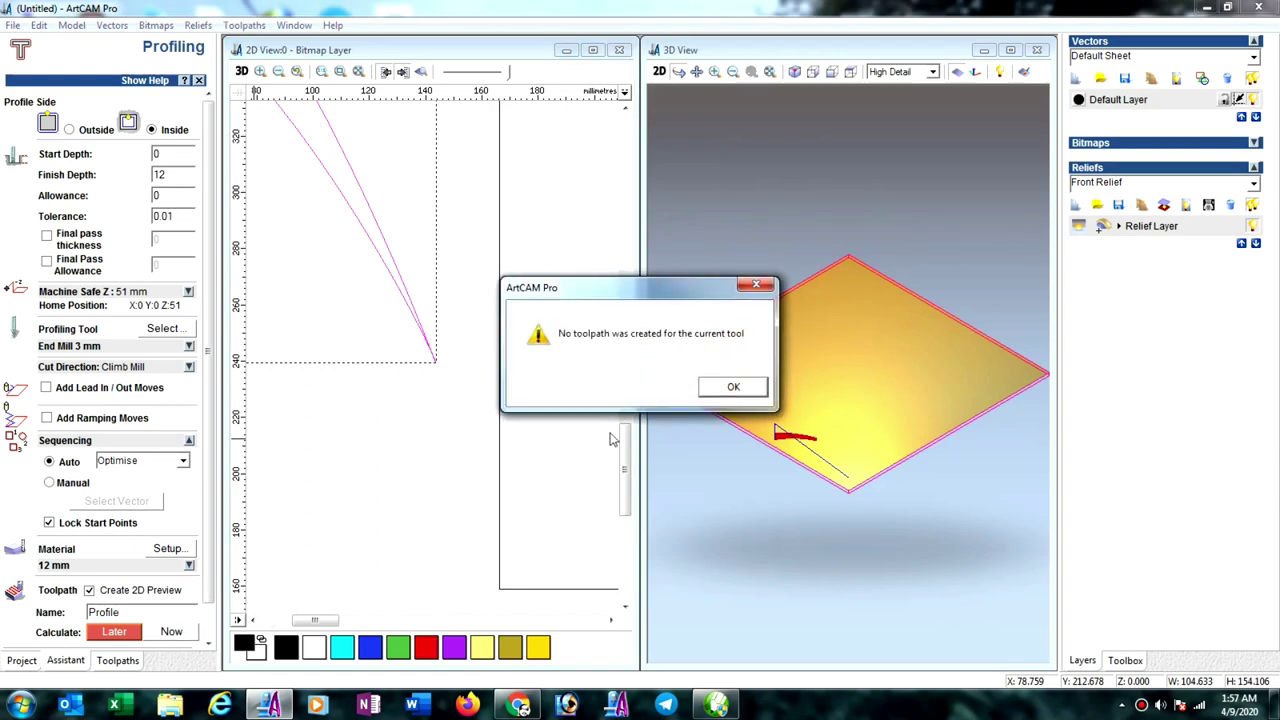
{"action": "left_click", "coordinate": [731, 388]}
{"action": "scroll", "coordinate": [216, 622], "scroll_direction": "down", "scroll_amount": 1}
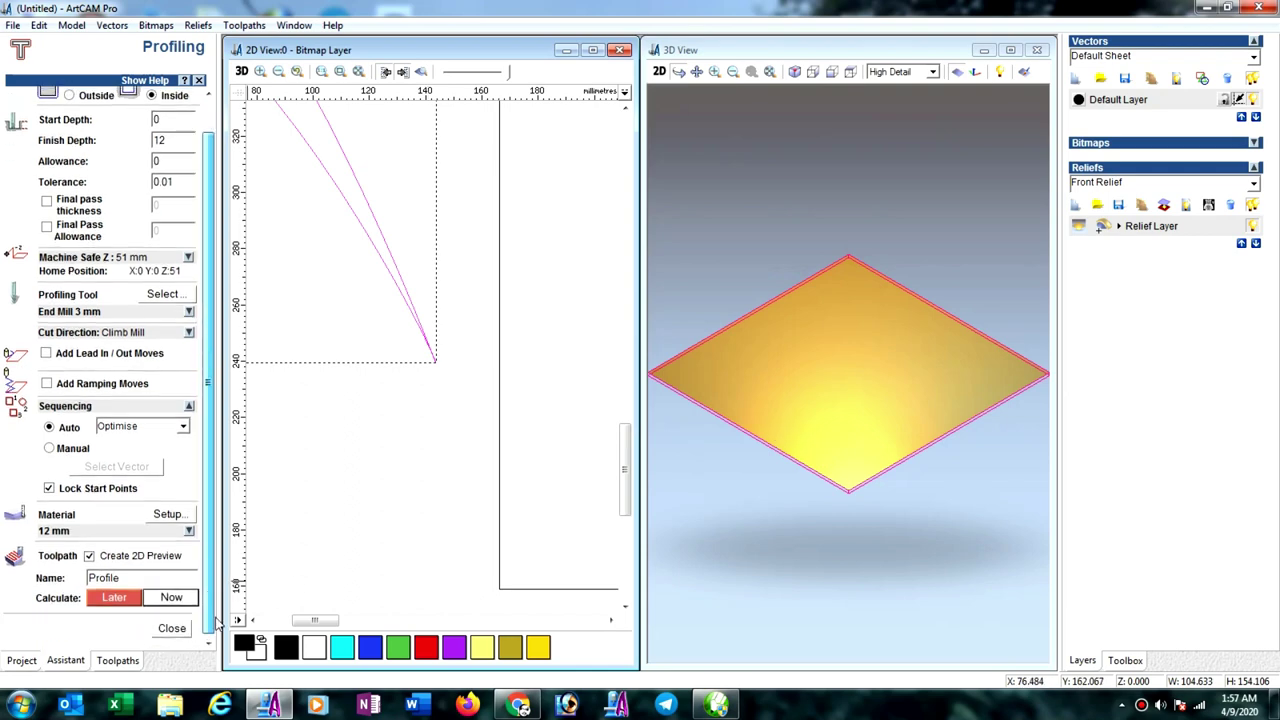
{"action": "left_click", "coordinate": [172, 628]}
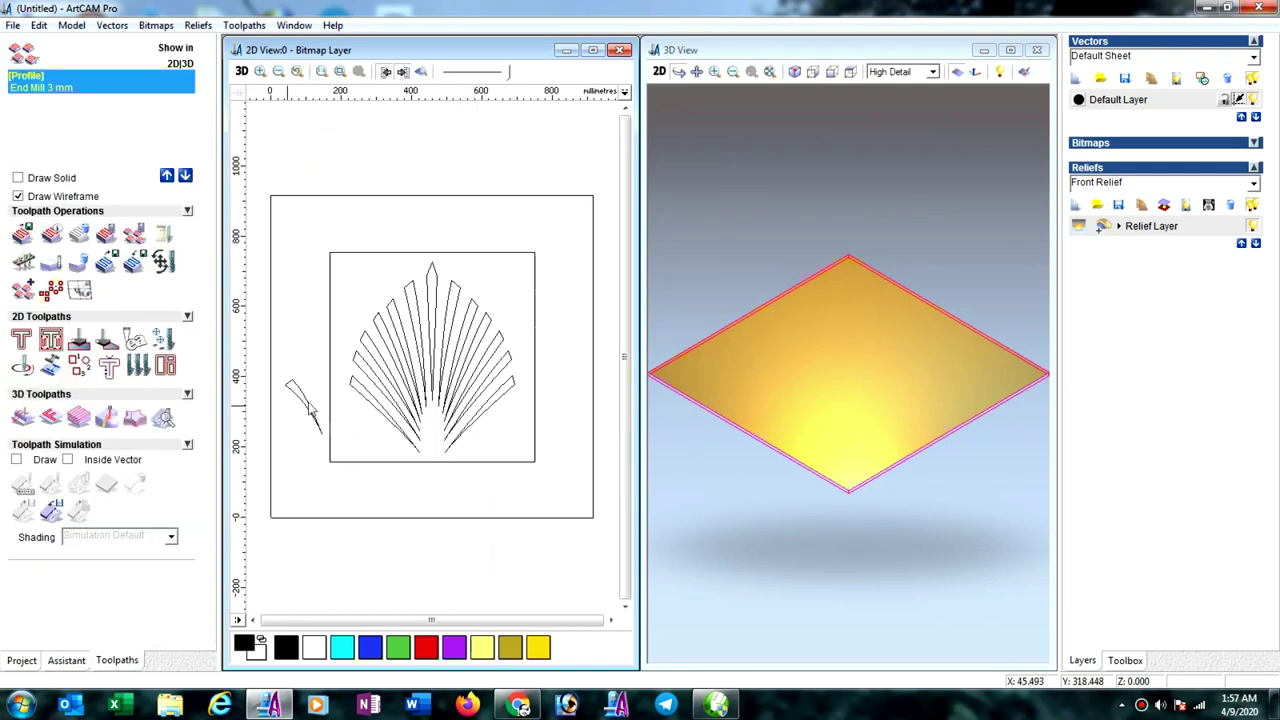
Step: Delete the stray vector left of the fan and box-select all fan vectors
{"action": "left_click", "coordinate": [309, 410]}
{"action": "key", "text": "Delete"}
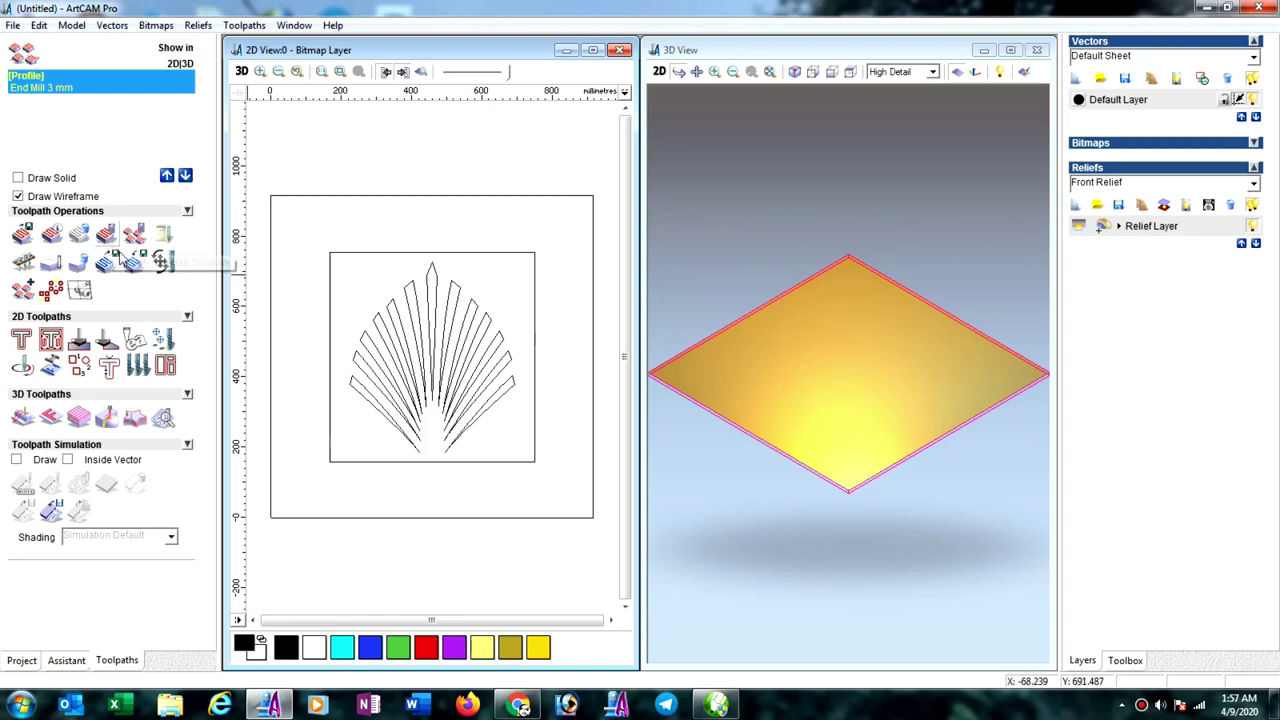
{"action": "left_click_drag", "start_coordinate": [304, 230], "coordinate": [592, 514]}
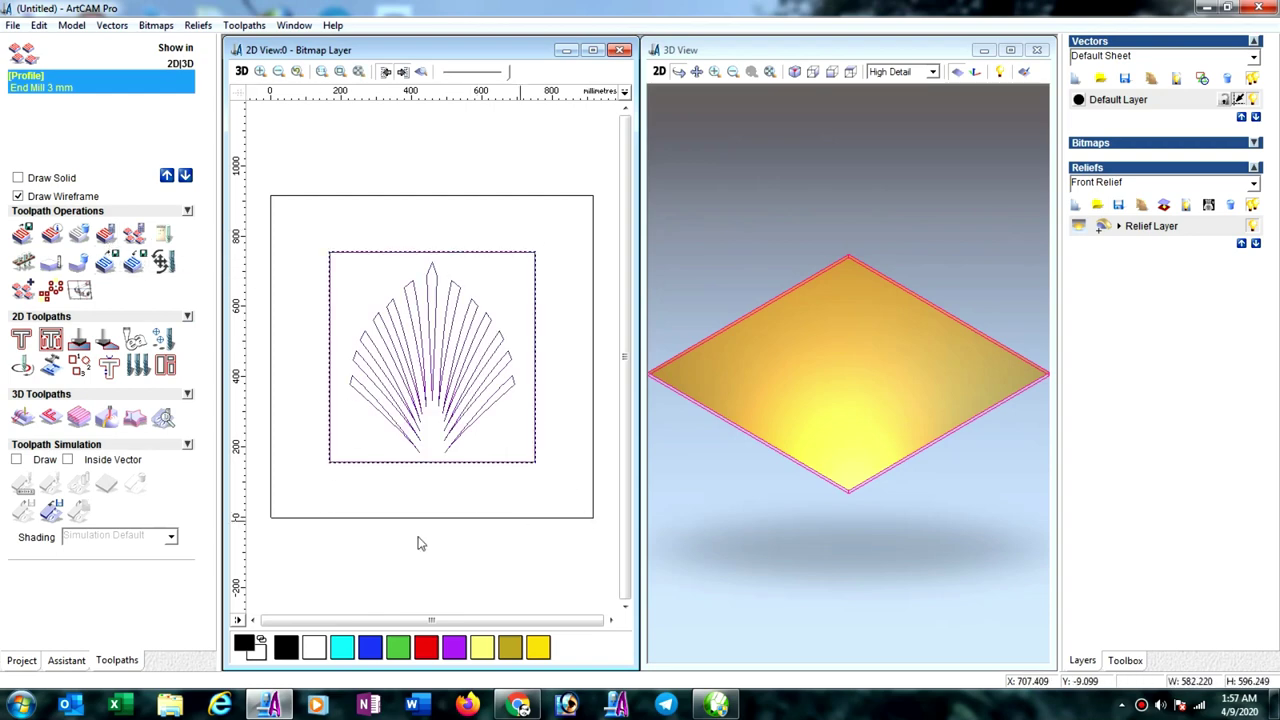
Step: Use Vector Doctor to identify and fix intersections, keeping the markers on the drawing
{"action": "left_click", "coordinate": [66, 661]}
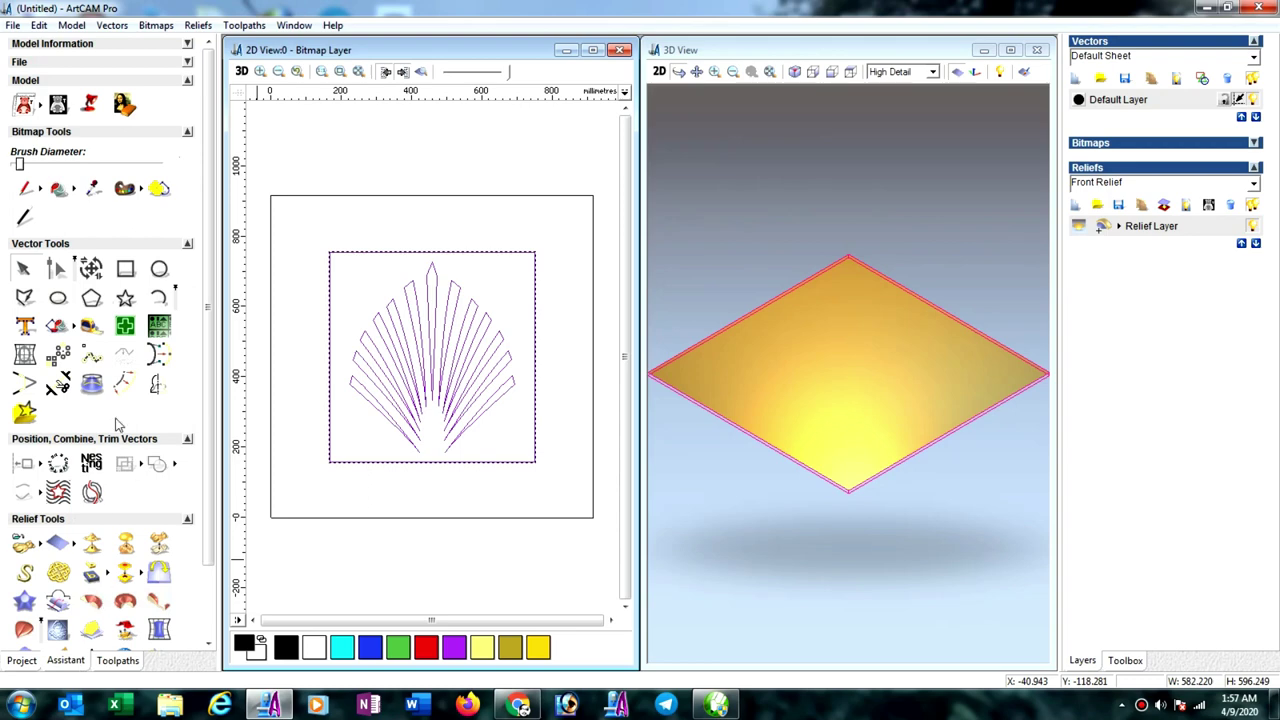
{"action": "left_click", "coordinate": [125, 328]}
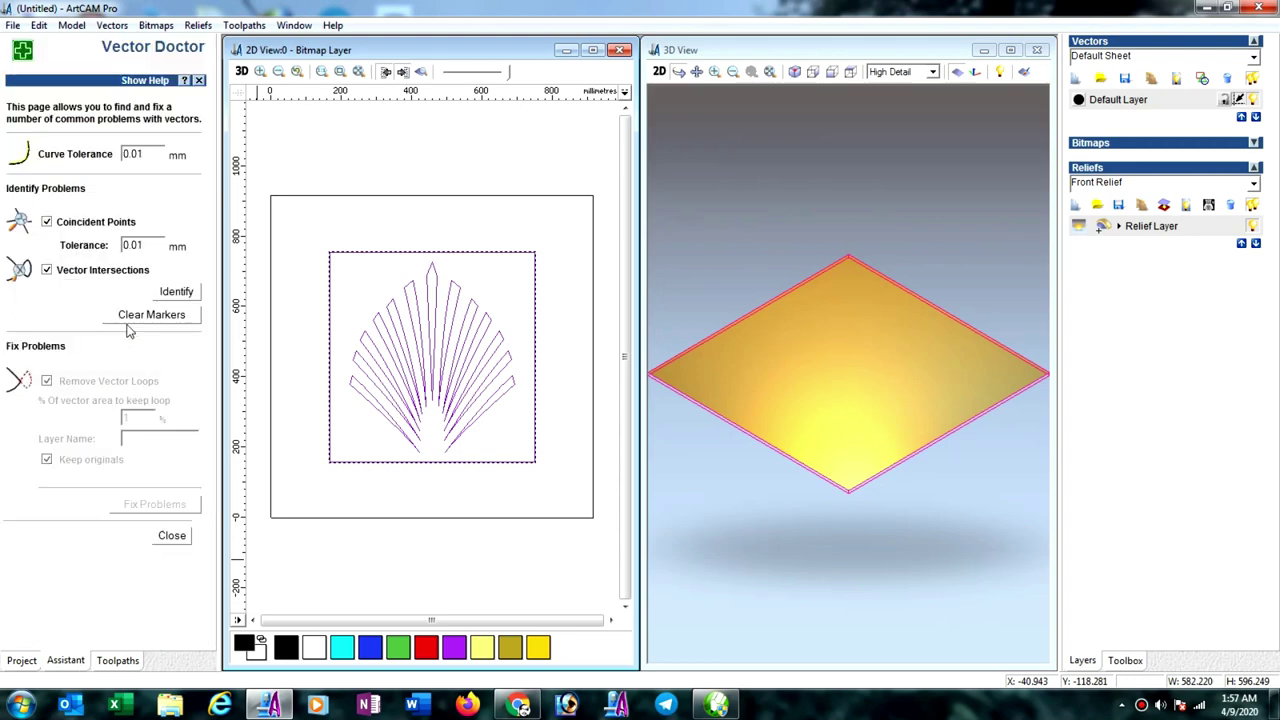
{"action": "left_click", "coordinate": [176, 291]}
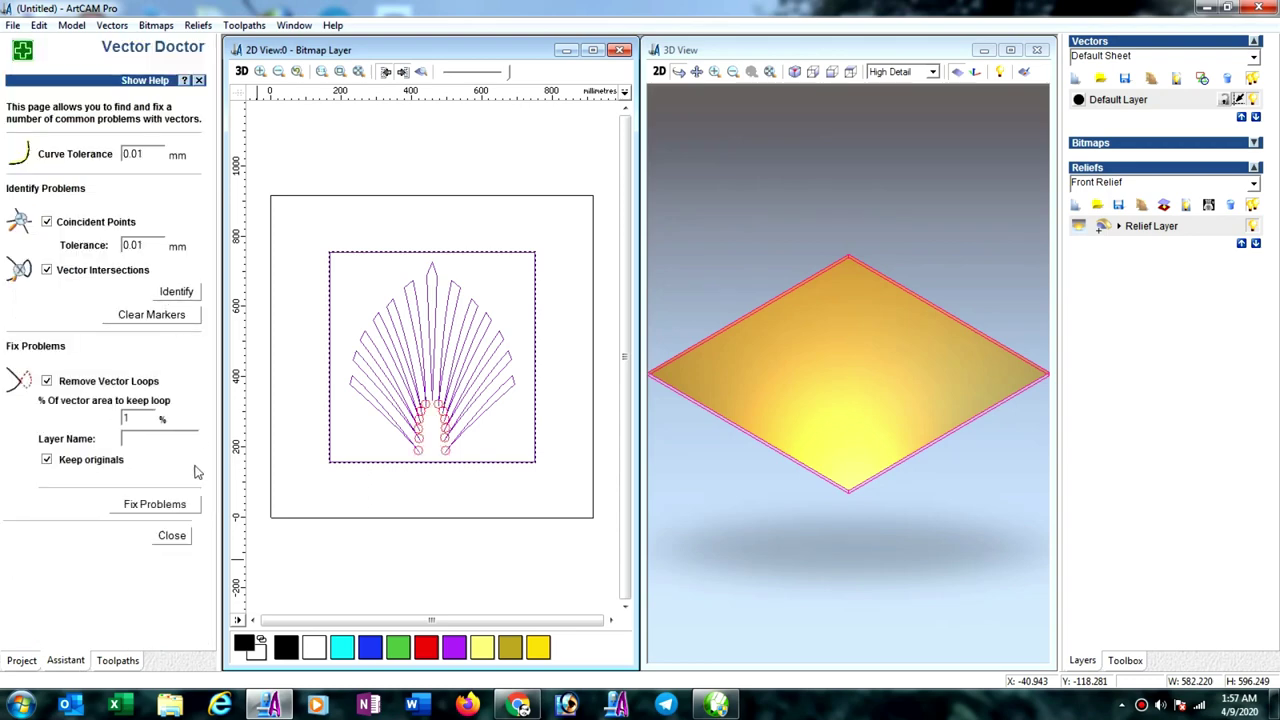
{"action": "left_click", "coordinate": [173, 507]}
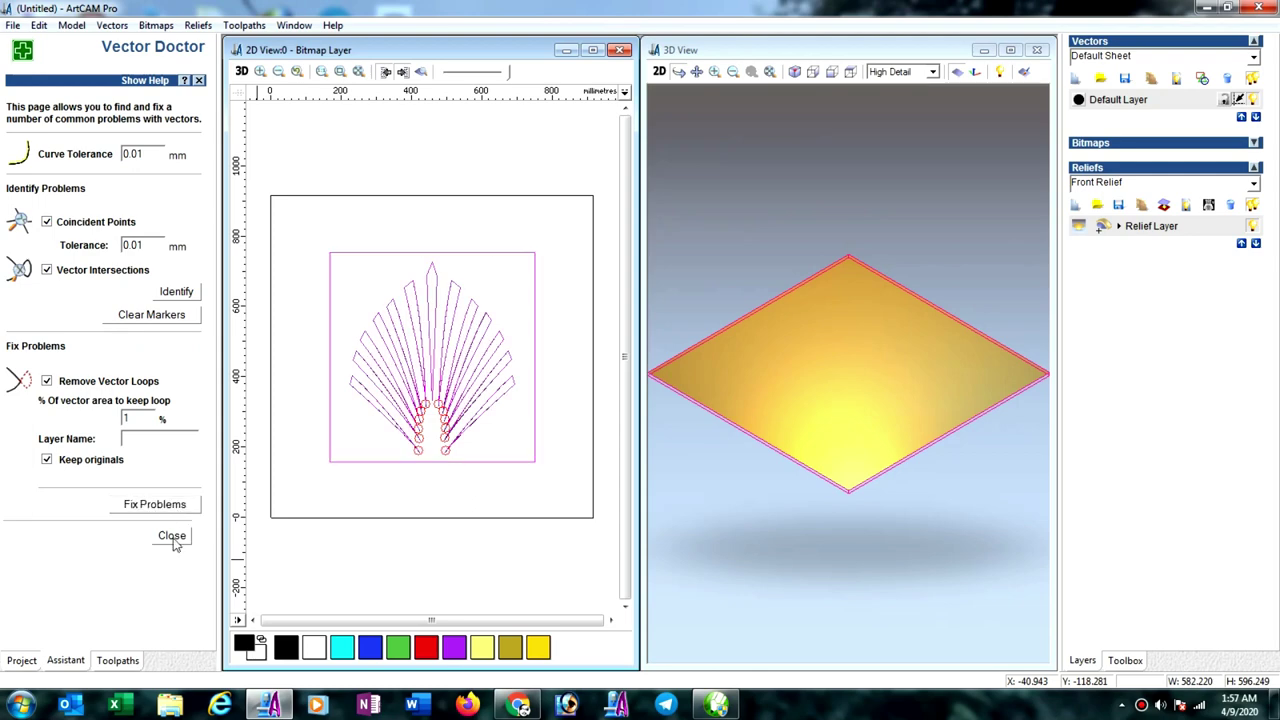
{"action": "left_click", "coordinate": [172, 536]}
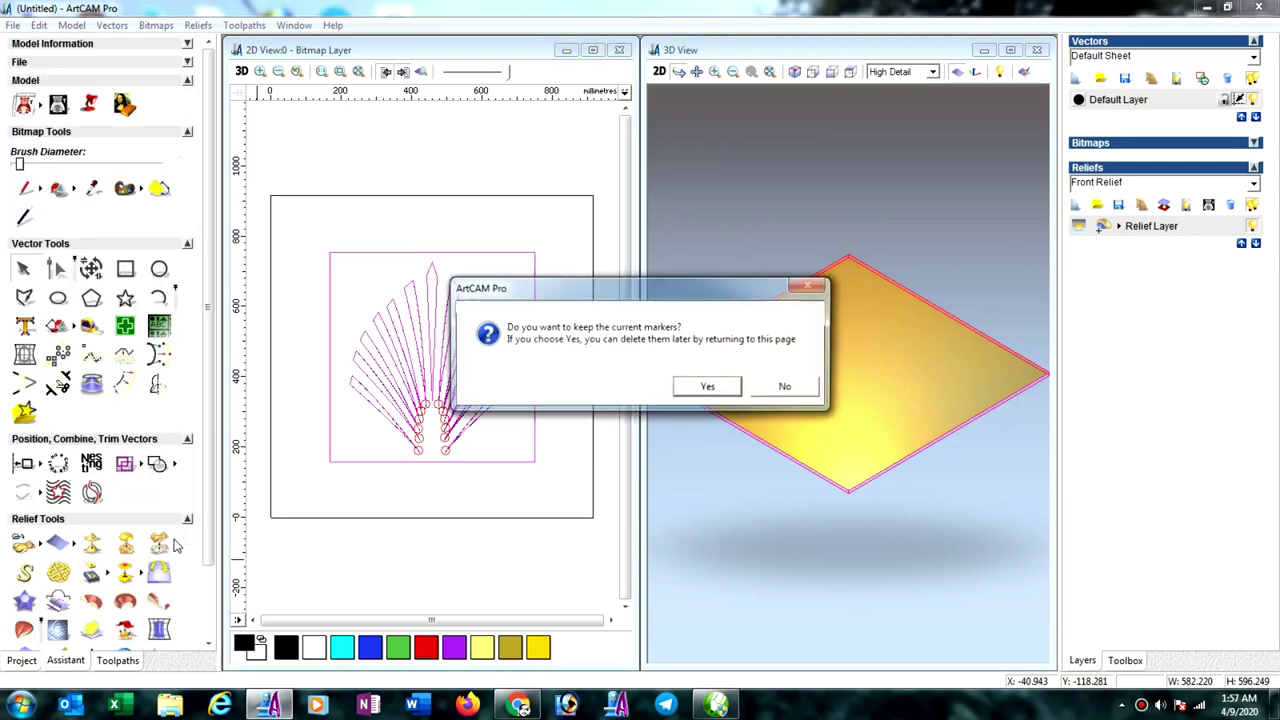
{"action": "left_click", "coordinate": [707, 387]}
Step: Start a new profile toolpath with the End Mill 3 mm and confirm 12 mm material
{"action": "left_click", "coordinate": [118, 660]}
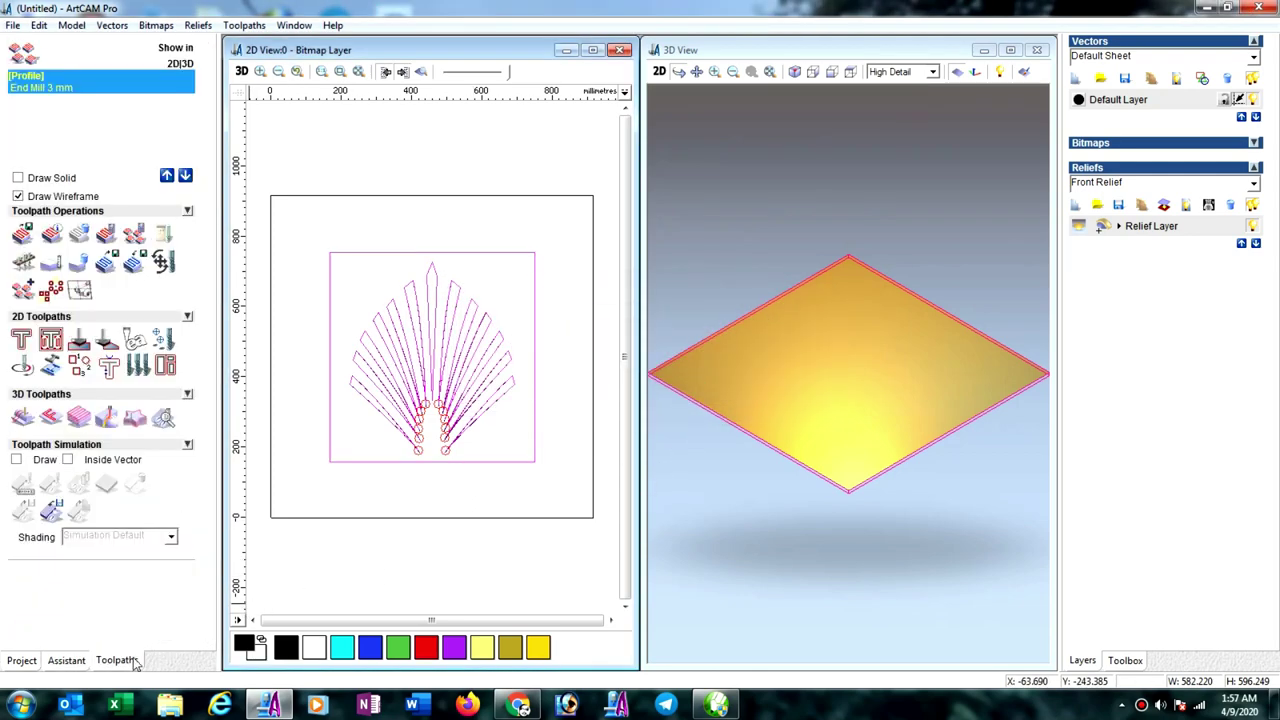
{"action": "left_click", "coordinate": [78, 370]}
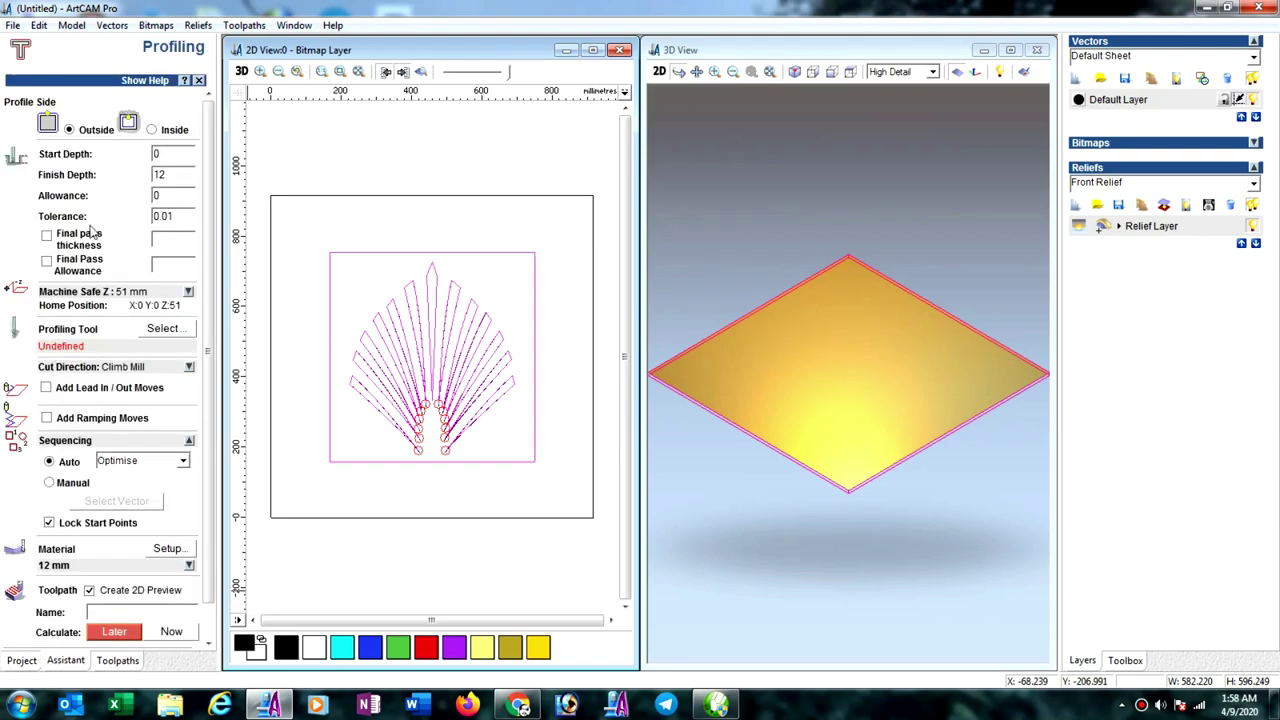
{"action": "left_click", "coordinate": [168, 329]}
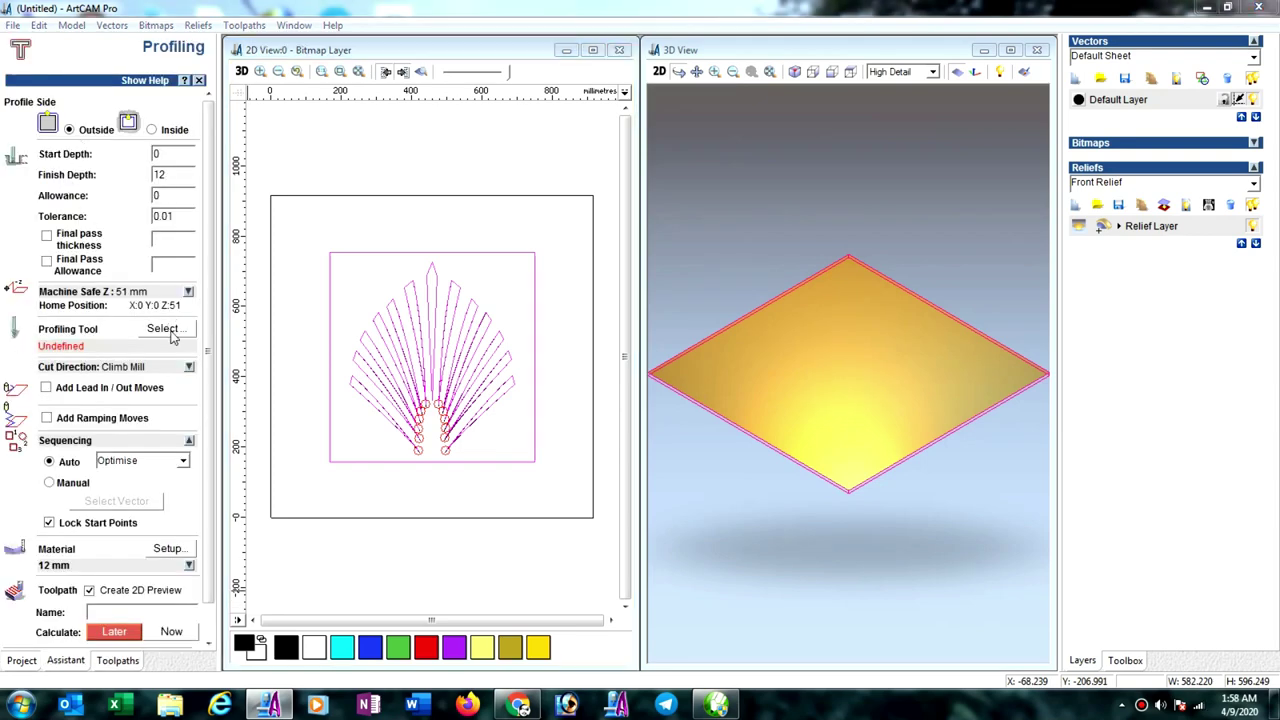
{"action": "left_click", "coordinate": [530, 331]}
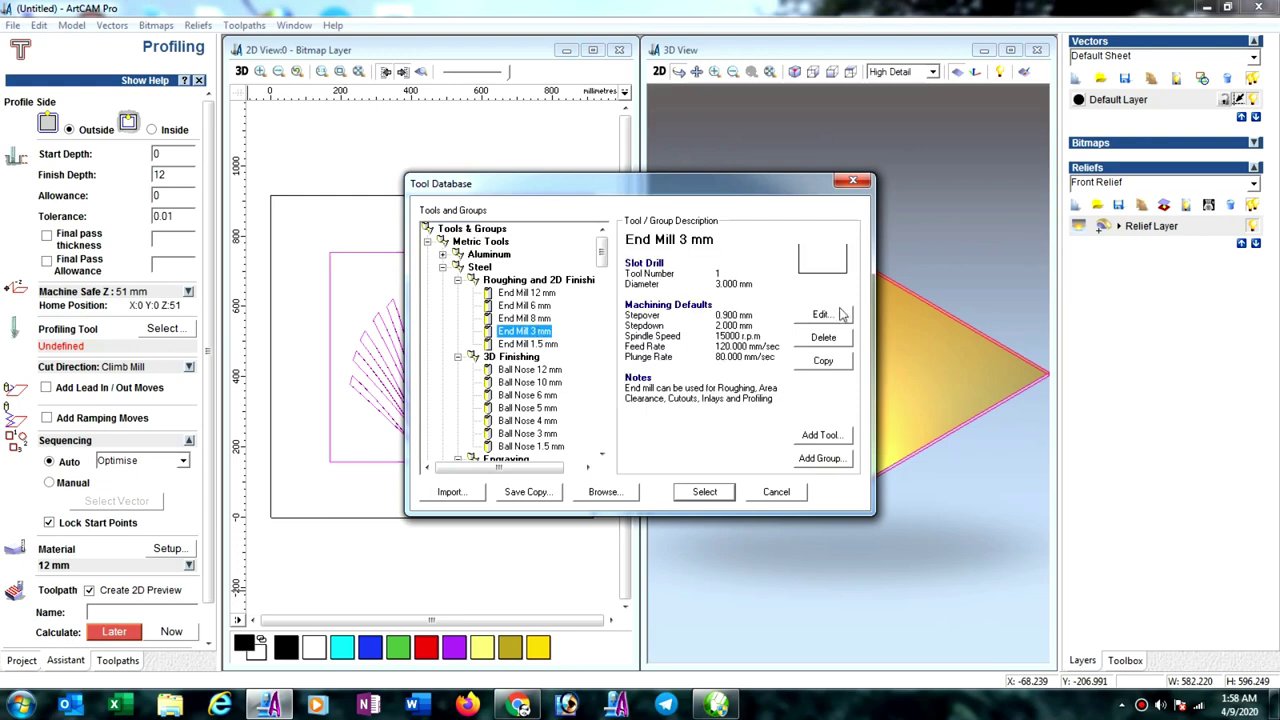
{"action": "left_click", "coordinate": [843, 314]}
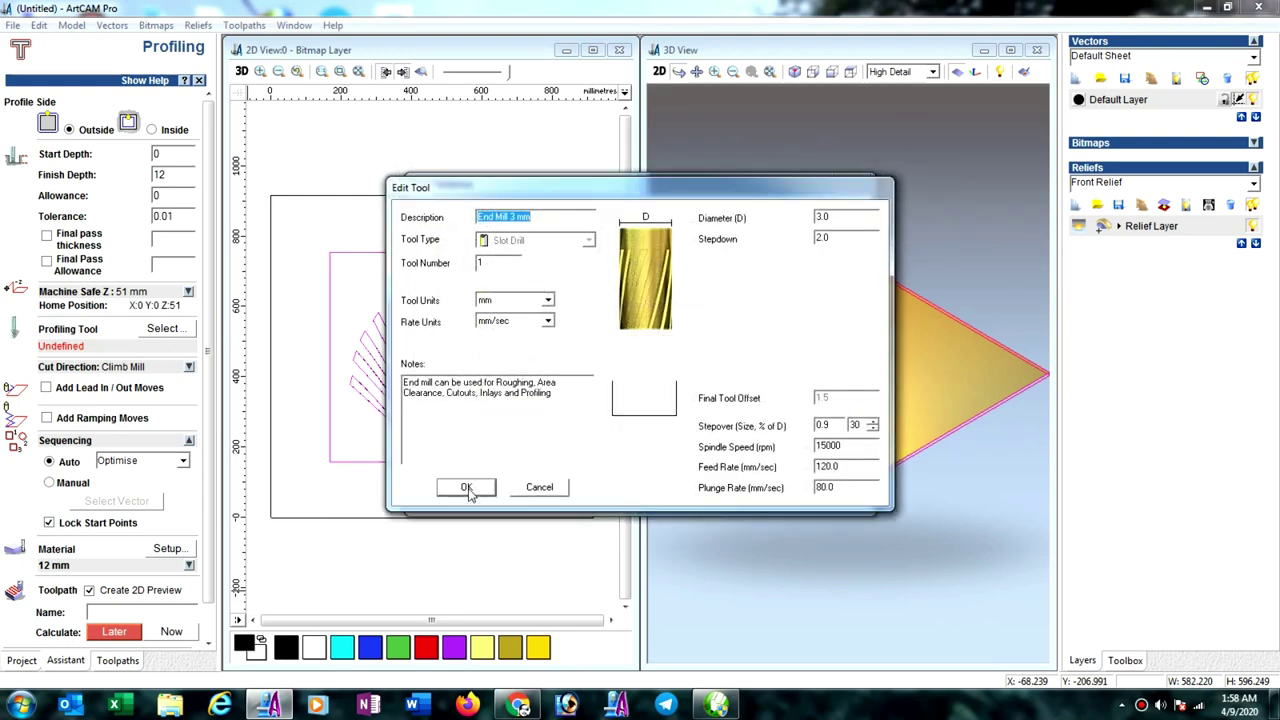
{"action": "left_click", "coordinate": [466, 488]}
{"action": "left_click", "coordinate": [708, 495]}
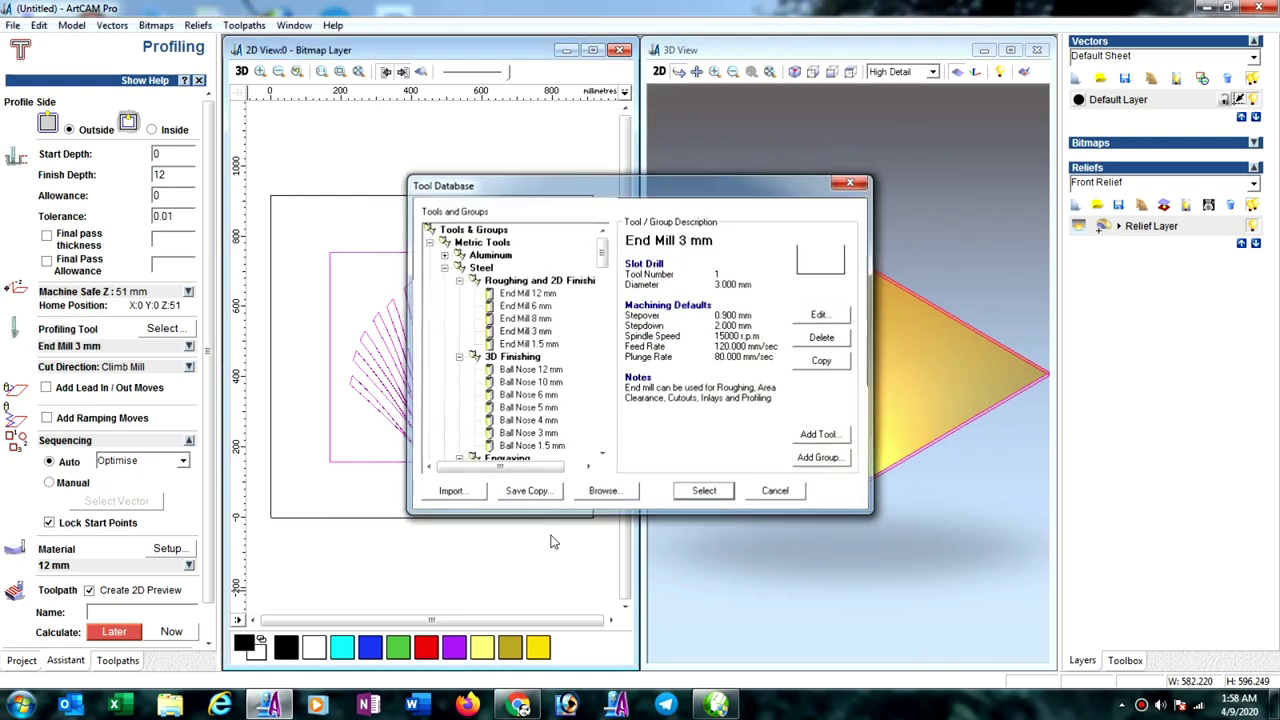
{"action": "left_click", "coordinate": [167, 548]}
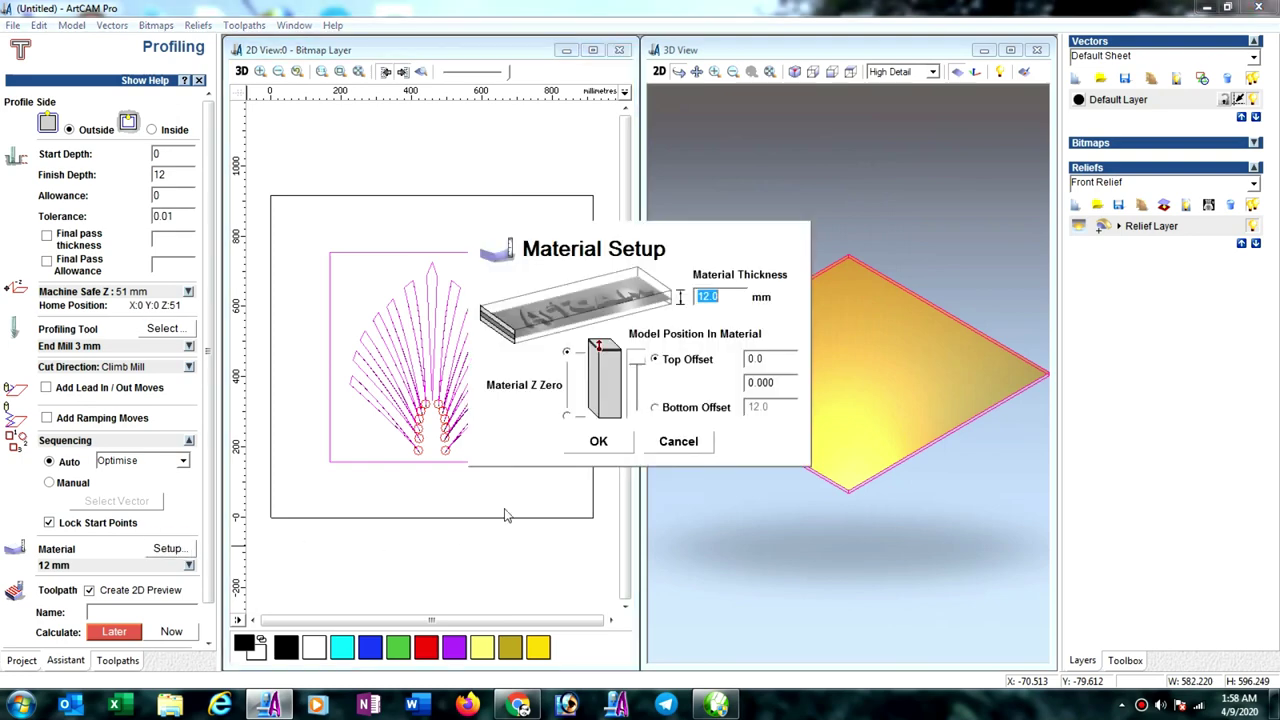
{"action": "left_click", "coordinate": [599, 442]}
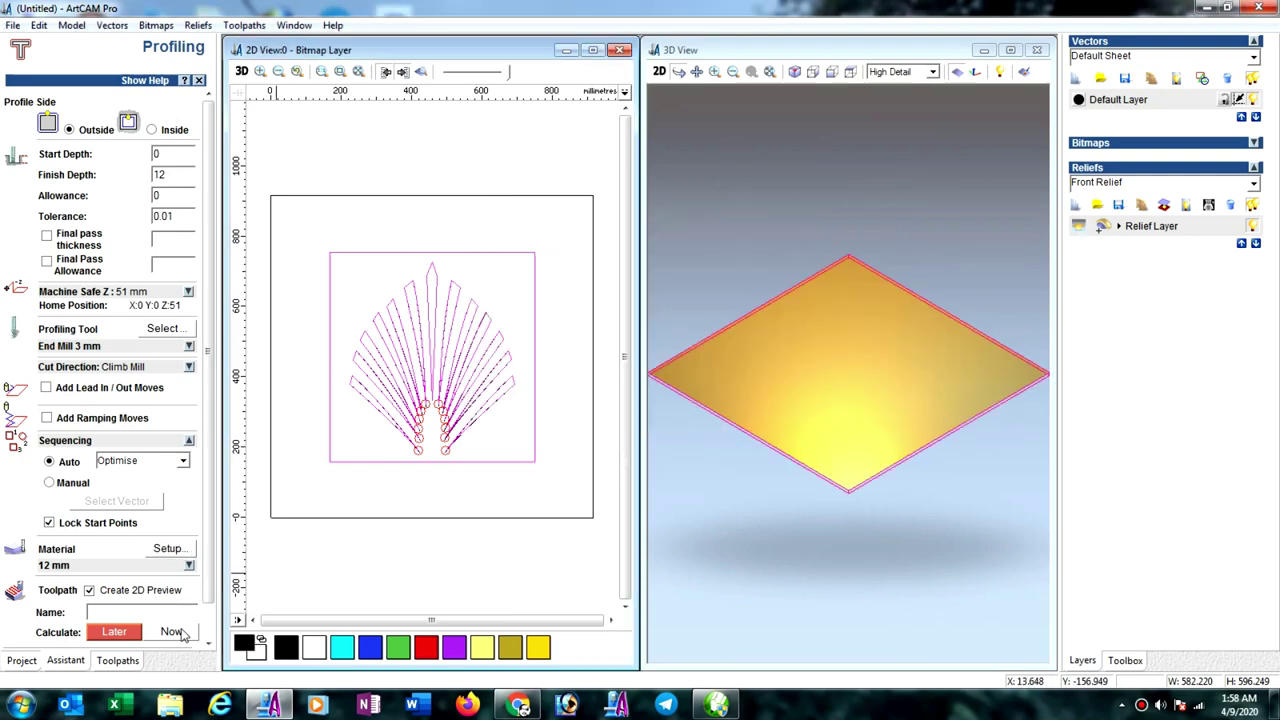
Step: Calculate and close the Profile toolpath, then tilt the 3D view to look down
{"action": "left_click", "coordinate": [182, 634]}
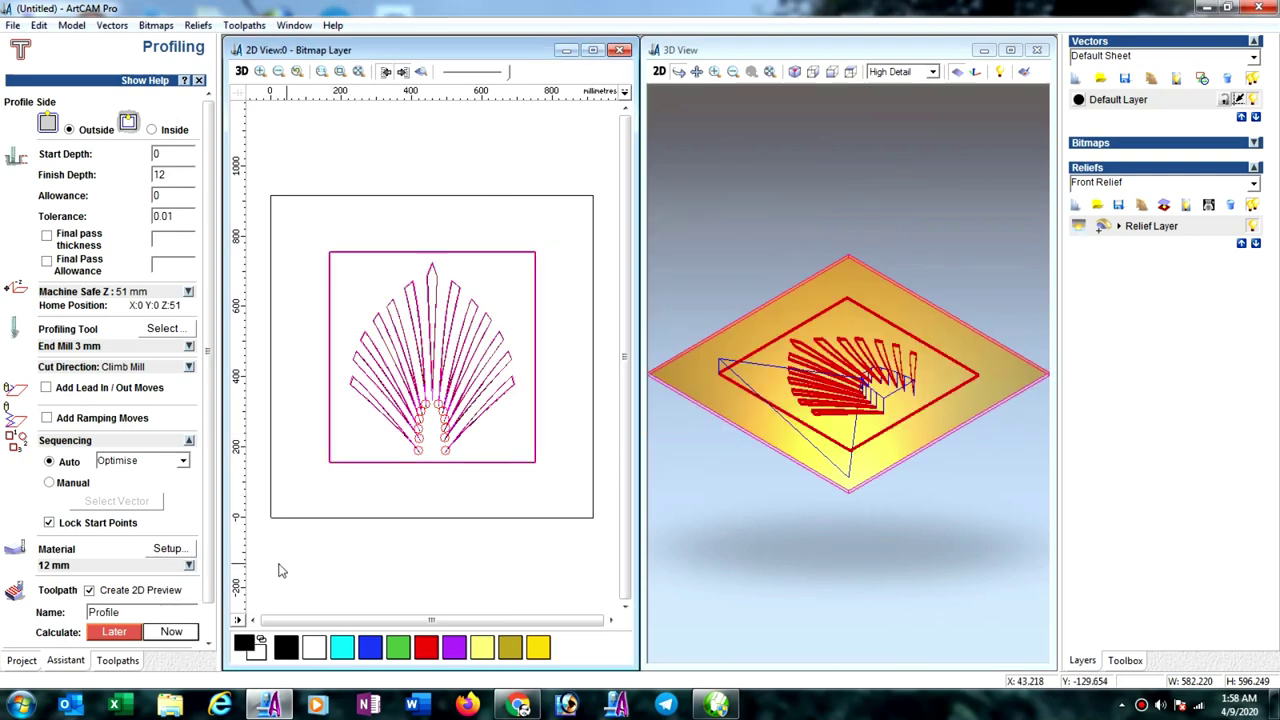
{"action": "scroll", "coordinate": [210, 576], "scroll_direction": "down", "scroll_amount": 1}
{"action": "left_click", "coordinate": [183, 634]}
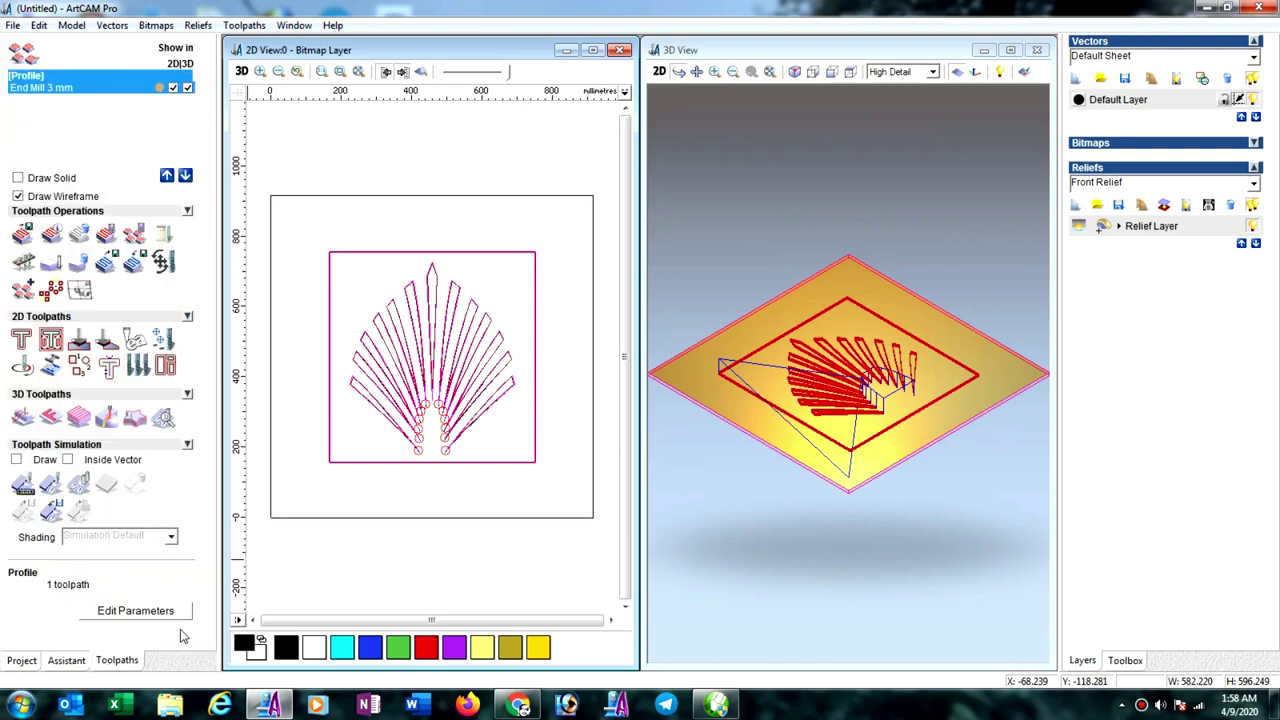
{"action": "left_click_drag", "start_coordinate": [871, 471], "coordinate": [883, 430]}
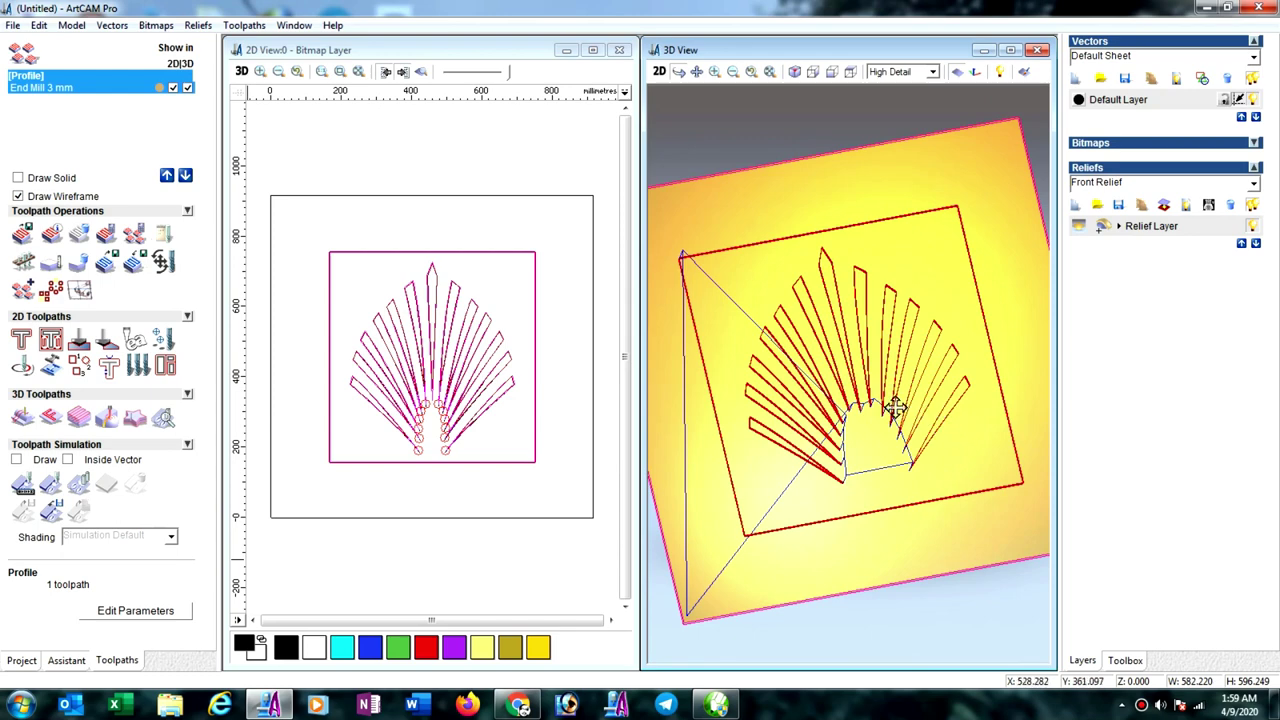
Step: Zoom the 2D view in on the toolpath cutting lines at the fan's base
{"action": "left_click", "coordinate": [424, 504]}
{"action": "scroll", "coordinate": [430, 415], "scroll_direction": "up", "scroll_amount": 3}
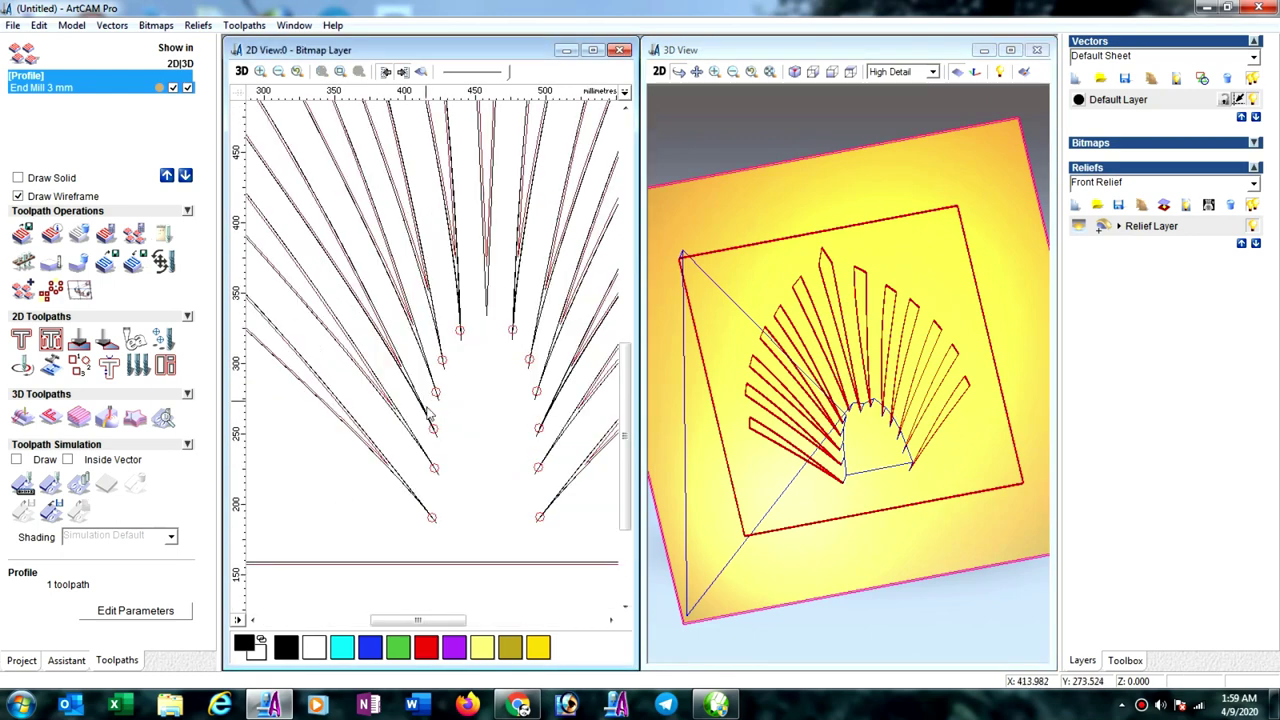
{"action": "scroll", "coordinate": [435, 444], "scroll_direction": "up", "scroll_amount": 2}
{"action": "scroll", "coordinate": [412, 394], "scroll_direction": "up", "scroll_amount": 2}
{"action": "scroll", "coordinate": [446, 375], "scroll_direction": "up", "scroll_amount": 2}
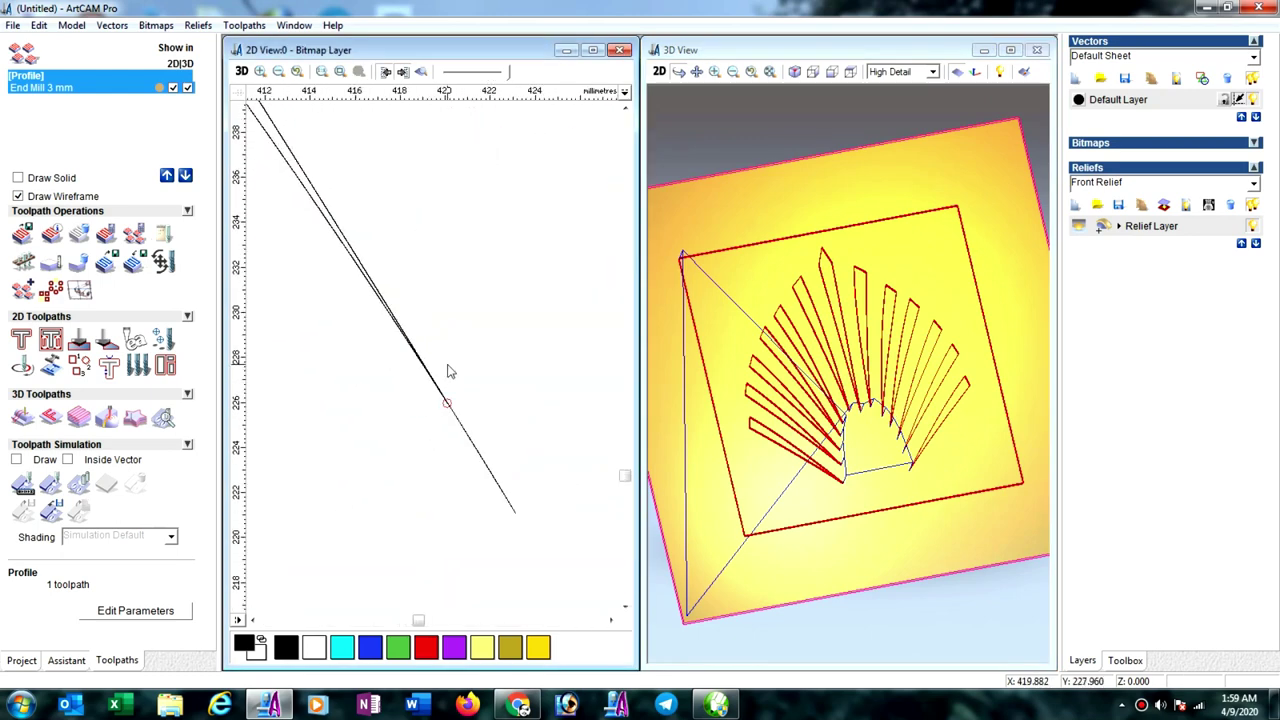
{"action": "scroll", "coordinate": [460, 418], "scroll_direction": "up", "scroll_amount": 2}
{"action": "scroll", "coordinate": [496, 430], "scroll_direction": "up", "scroll_amount": 1}
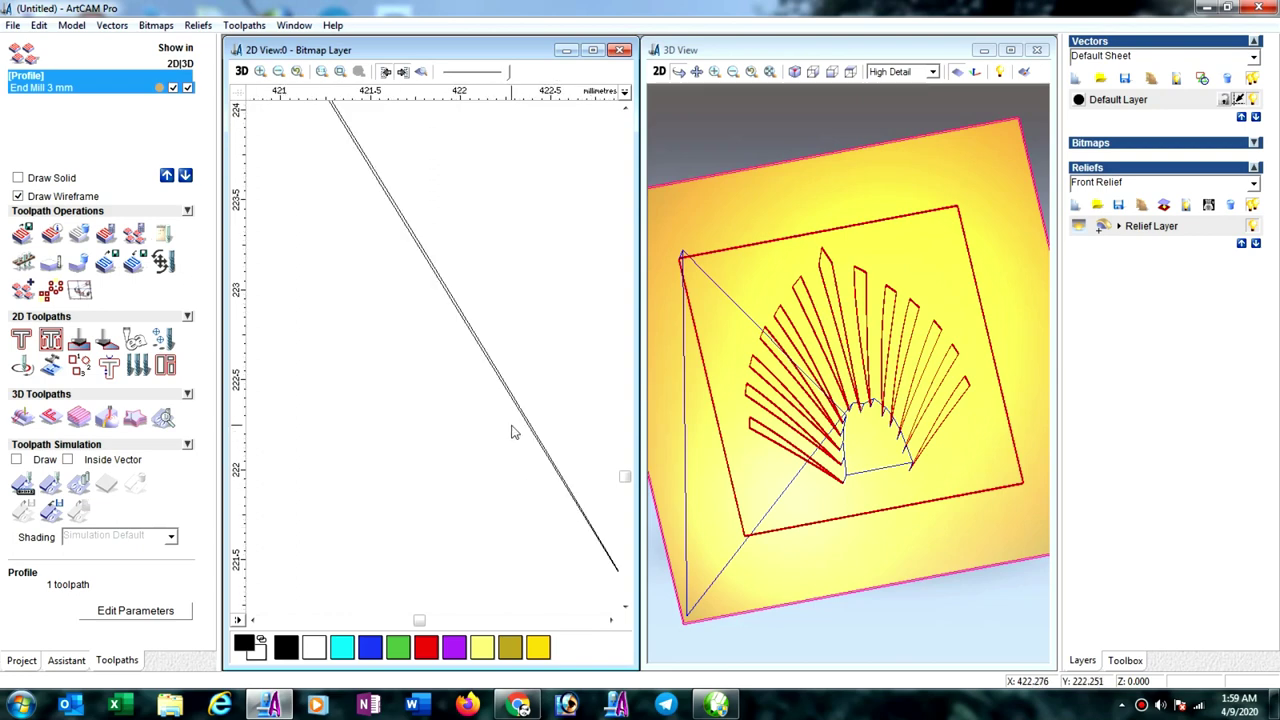
{"action": "scroll", "coordinate": [514, 429], "scroll_direction": "down", "scroll_amount": 1}
{"action": "scroll", "coordinate": [500, 420], "scroll_direction": "down", "scroll_amount": 2}
{"action": "scroll", "coordinate": [483, 374], "scroll_direction": "down", "scroll_amount": 3}
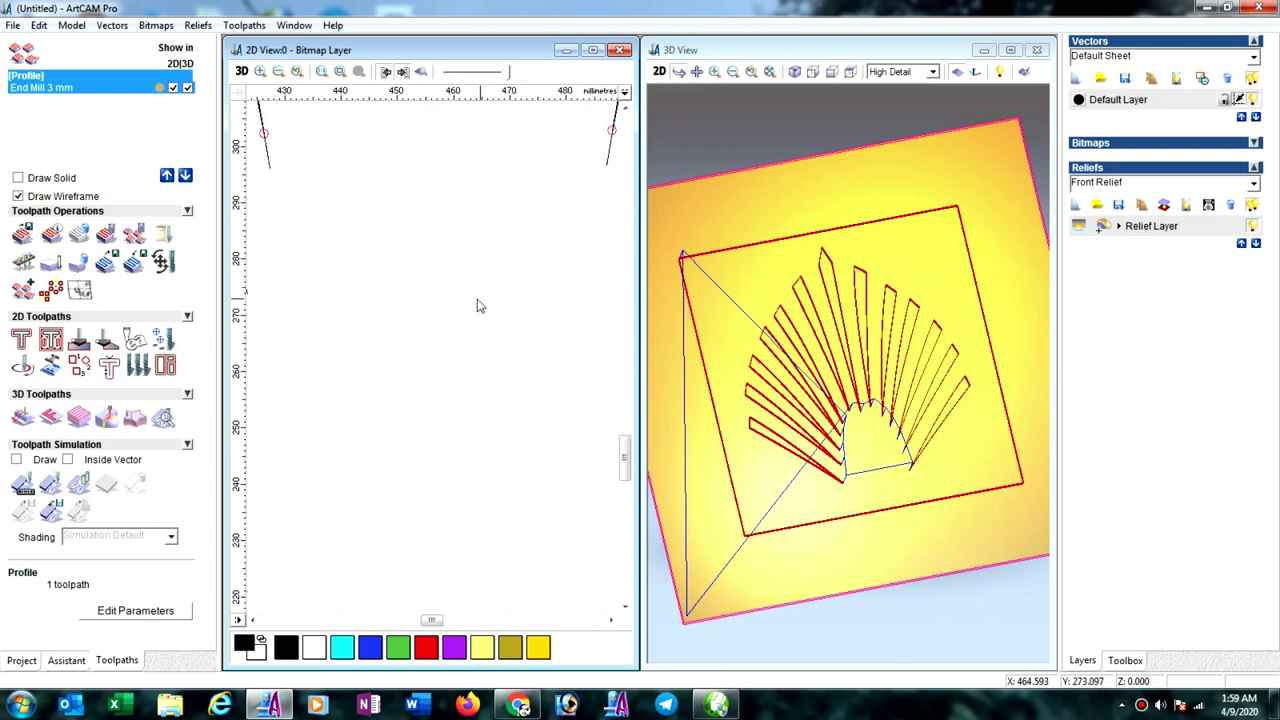
{"action": "scroll", "coordinate": [452, 280], "scroll_direction": "down", "scroll_amount": 2}
{"action": "scroll", "coordinate": [462, 280], "scroll_direction": "up", "scroll_amount": 3}
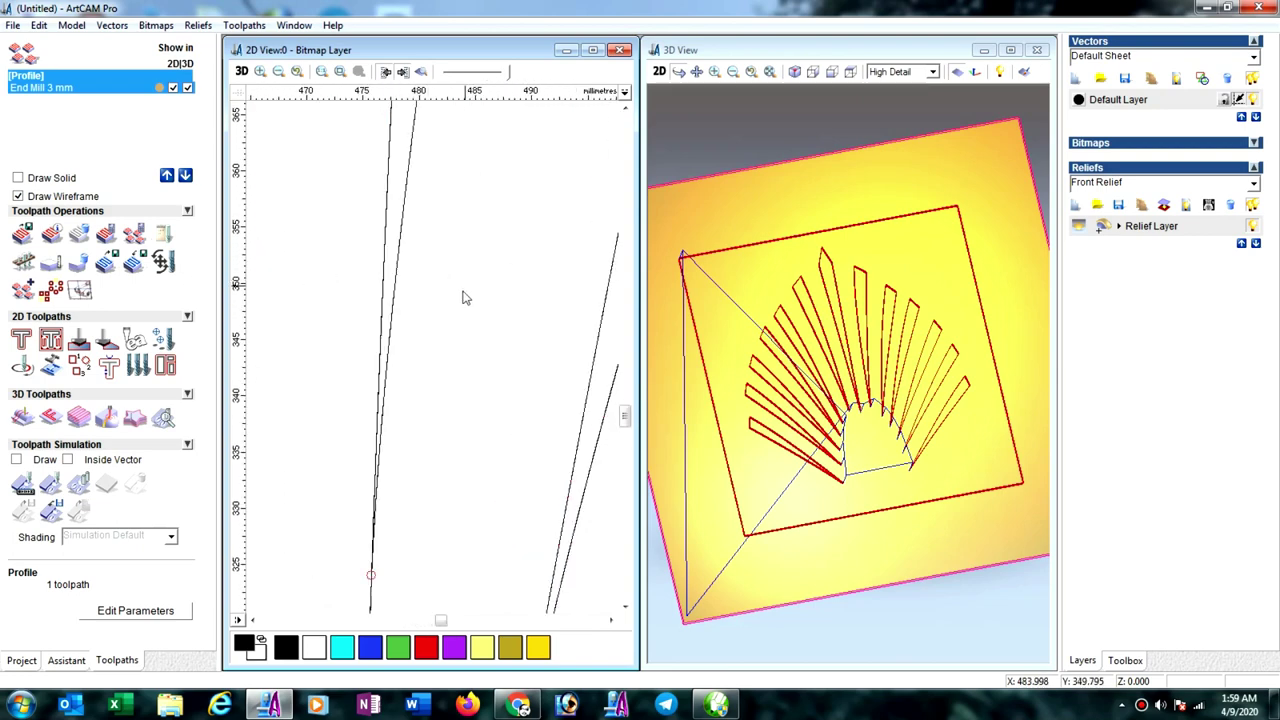
{"action": "scroll", "coordinate": [497, 320], "scroll_direction": "down", "scroll_amount": 1}
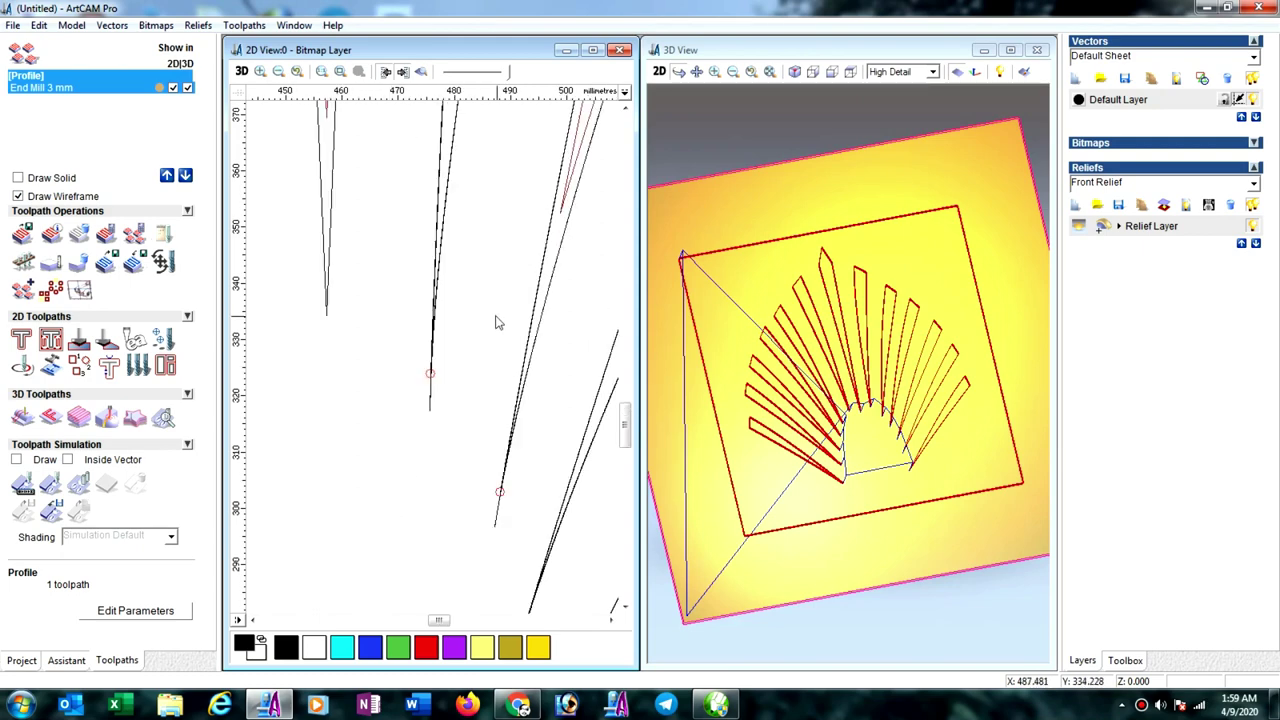
{"action": "scroll", "coordinate": [440, 389], "scroll_direction": "up", "scroll_amount": 2}
{"action": "scroll", "coordinate": [412, 376], "scroll_direction": "up", "scroll_amount": 1}
{"action": "scroll", "coordinate": [416, 378], "scroll_direction": "up", "scroll_amount": 1}
{"action": "scroll", "coordinate": [430, 391], "scroll_direction": "down", "scroll_amount": 2}
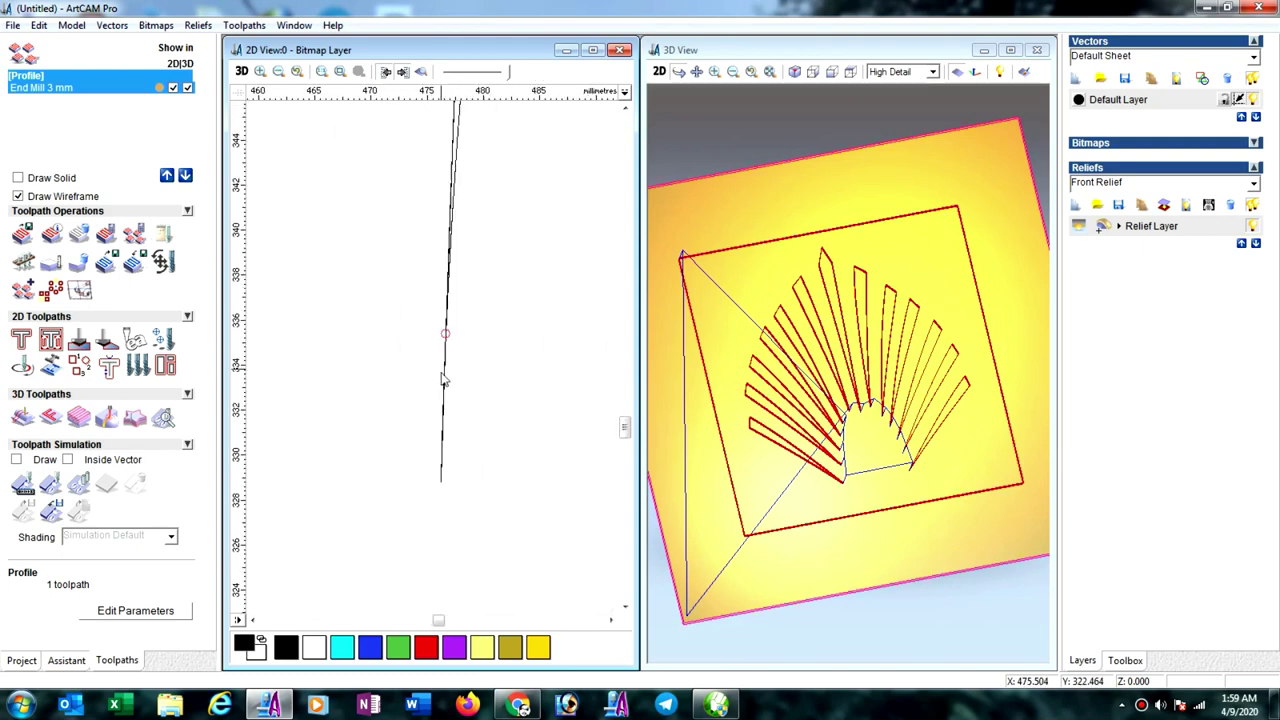
{"action": "scroll", "coordinate": [430, 395], "scroll_direction": "down", "scroll_amount": 3}
{"action": "scroll", "coordinate": [428, 405], "scroll_direction": "down", "scroll_amount": 2}
{"action": "scroll", "coordinate": [380, 422], "scroll_direction": "down", "scroll_amount": 5}
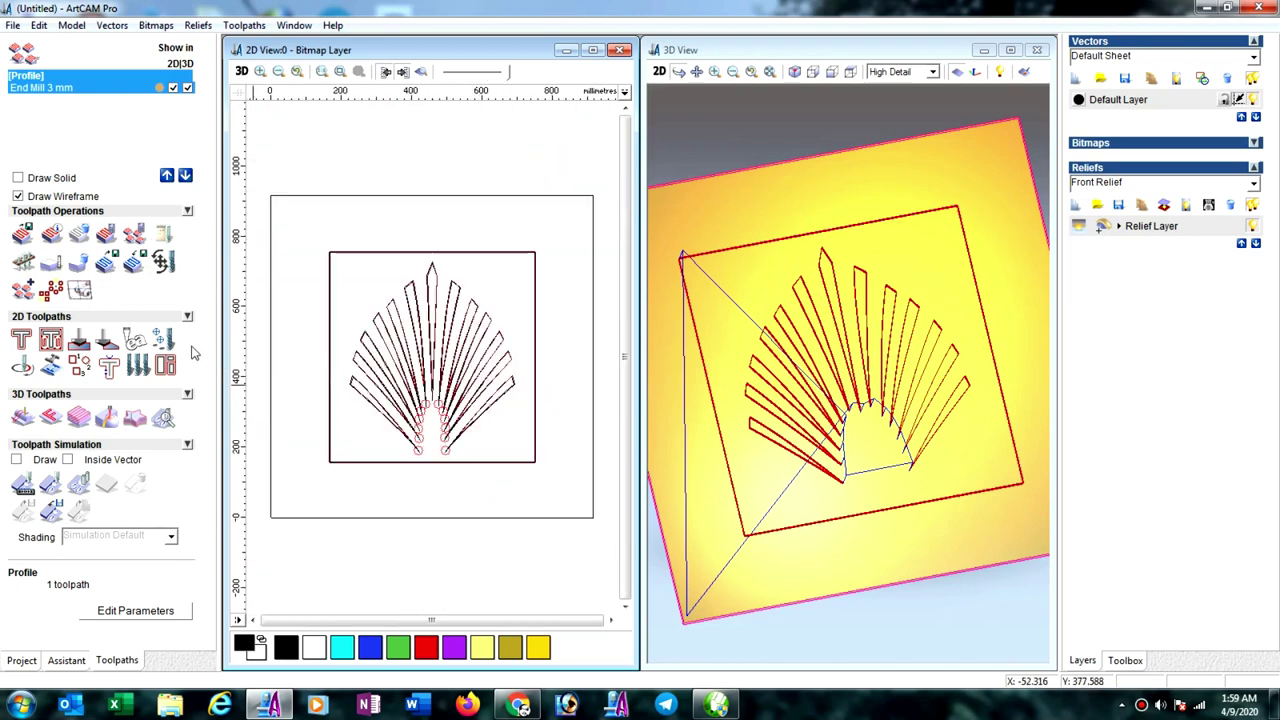
Step: Delete the Profile toolpath
{"action": "left_click", "coordinate": [80, 234]}
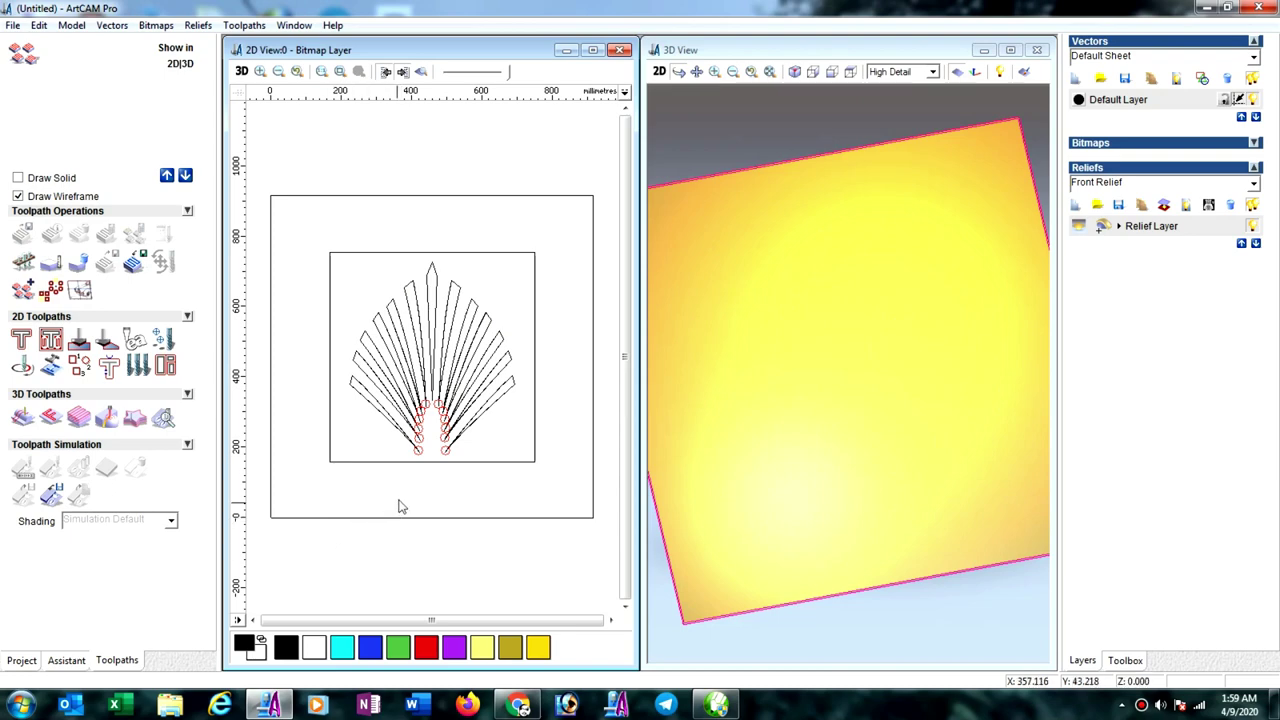
{"action": "scroll", "coordinate": [423, 417], "scroll_direction": "up", "scroll_amount": 1}
{"action": "scroll", "coordinate": [431, 417], "scroll_direction": "up", "scroll_amount": 1}
{"action": "scroll", "coordinate": [422, 413], "scroll_direction": "down", "scroll_amount": 1}
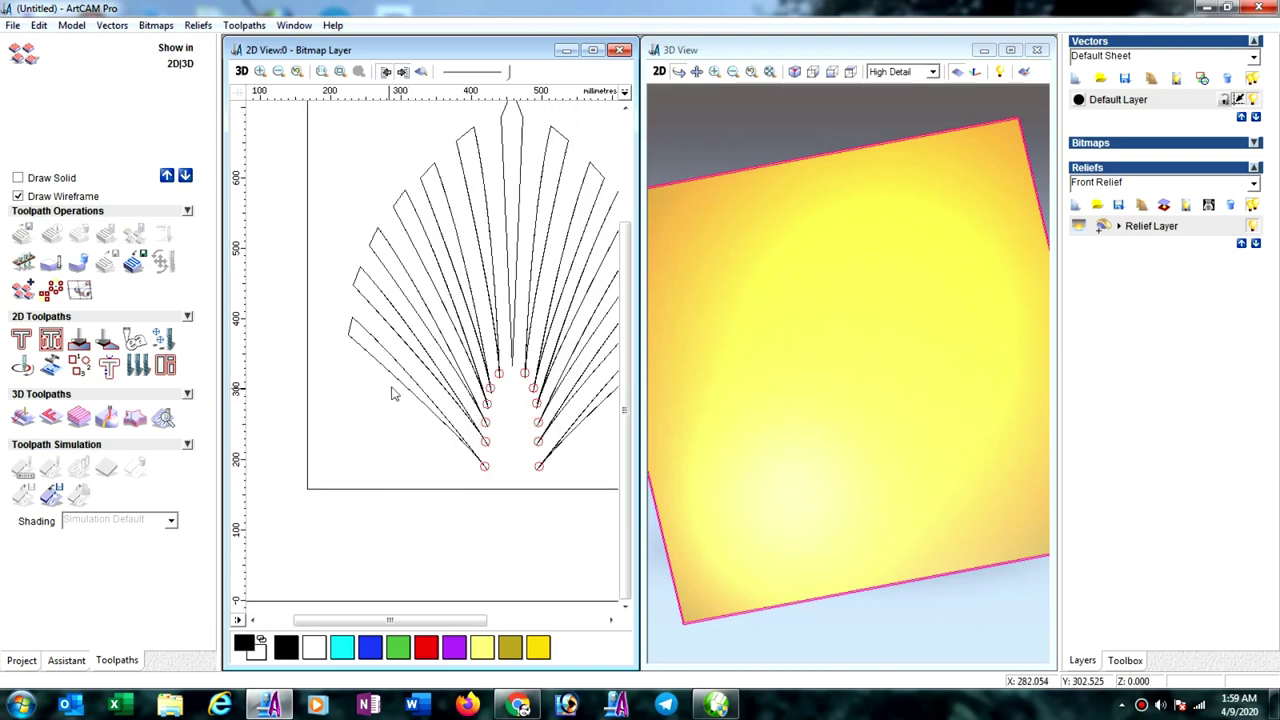
Step: Window-select the old fan vectors and inner rectangle and delete them
{"action": "left_click", "coordinate": [393, 378]}
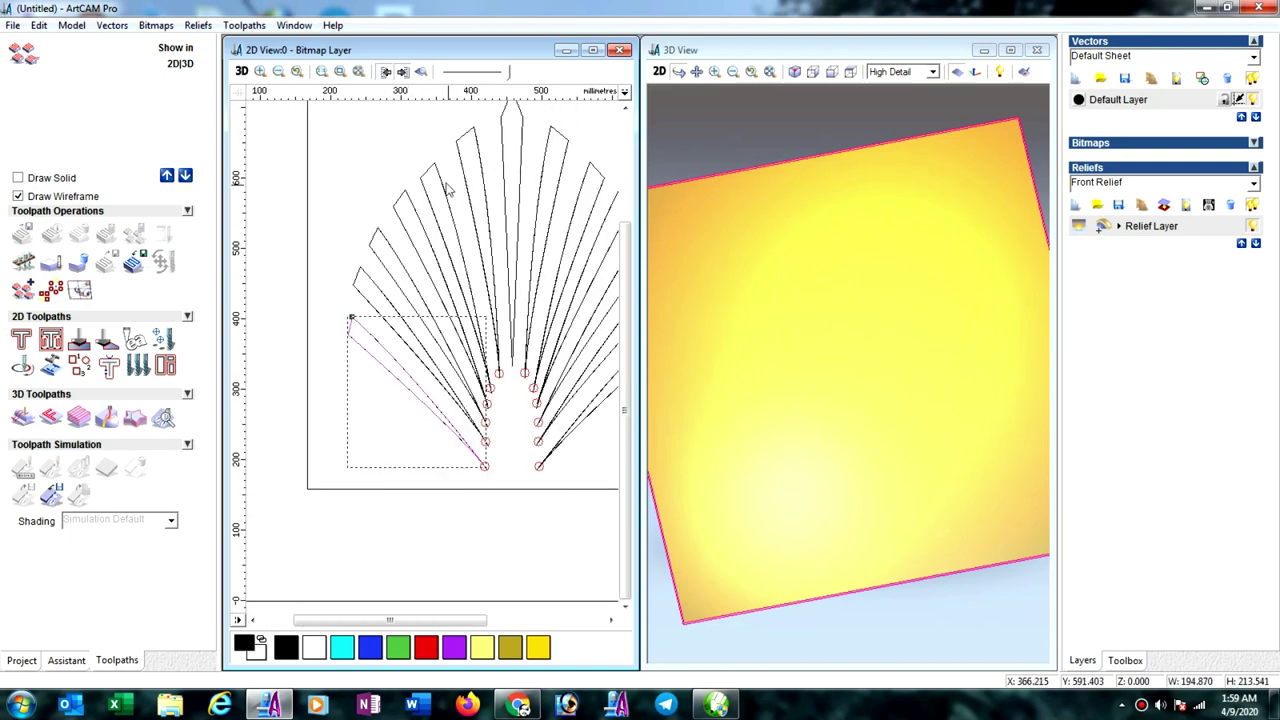
{"action": "left_click", "coordinate": [286, 249]}
{"action": "scroll", "coordinate": [286, 254], "scroll_direction": "down", "scroll_amount": 2}
{"action": "left_click_drag", "start_coordinate": [300, 240], "coordinate": [658, 512]}
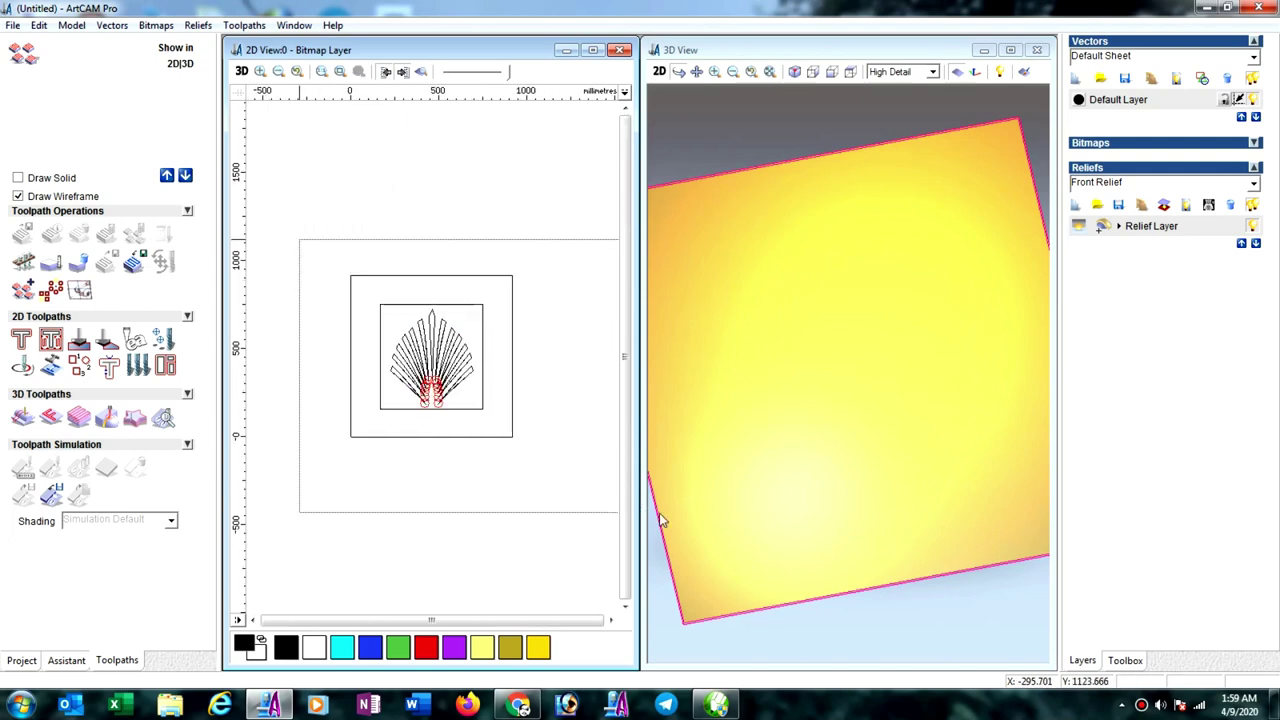
{"action": "key", "text": "Delete"}
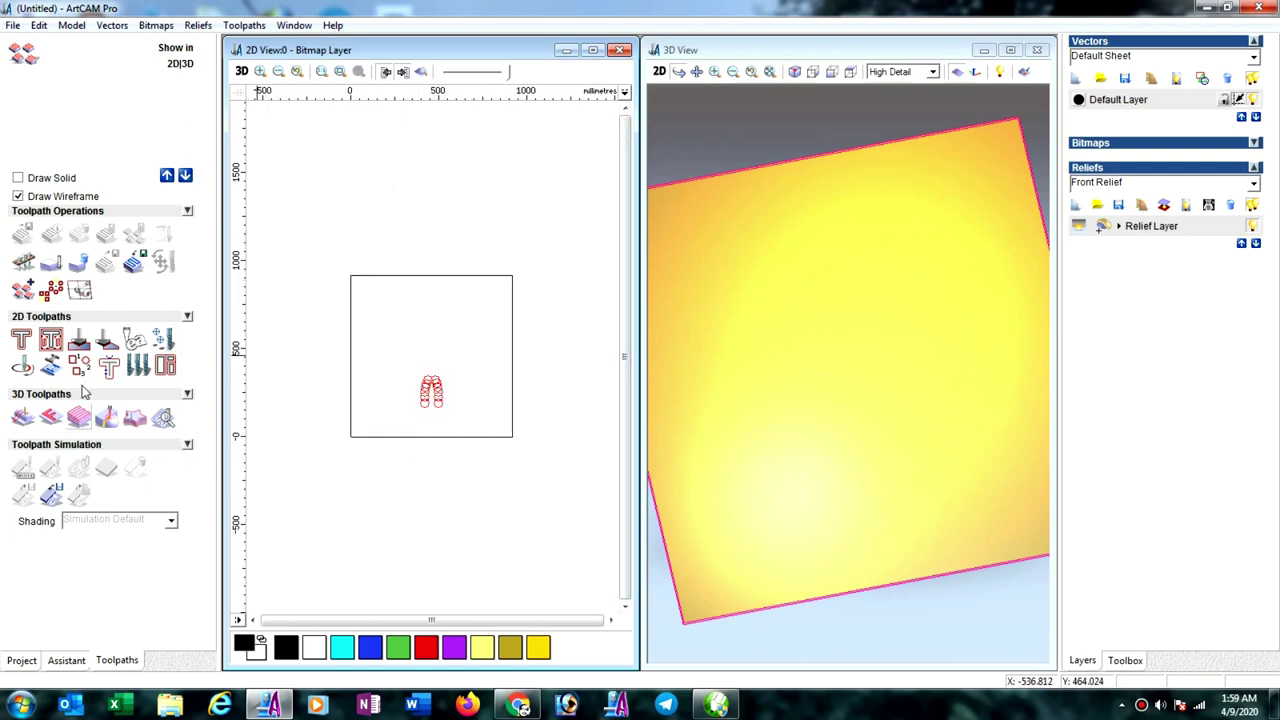
Step: Clear the red problem markers with Vector Doctor's Clear Markers
{"action": "left_click", "coordinate": [66, 660]}
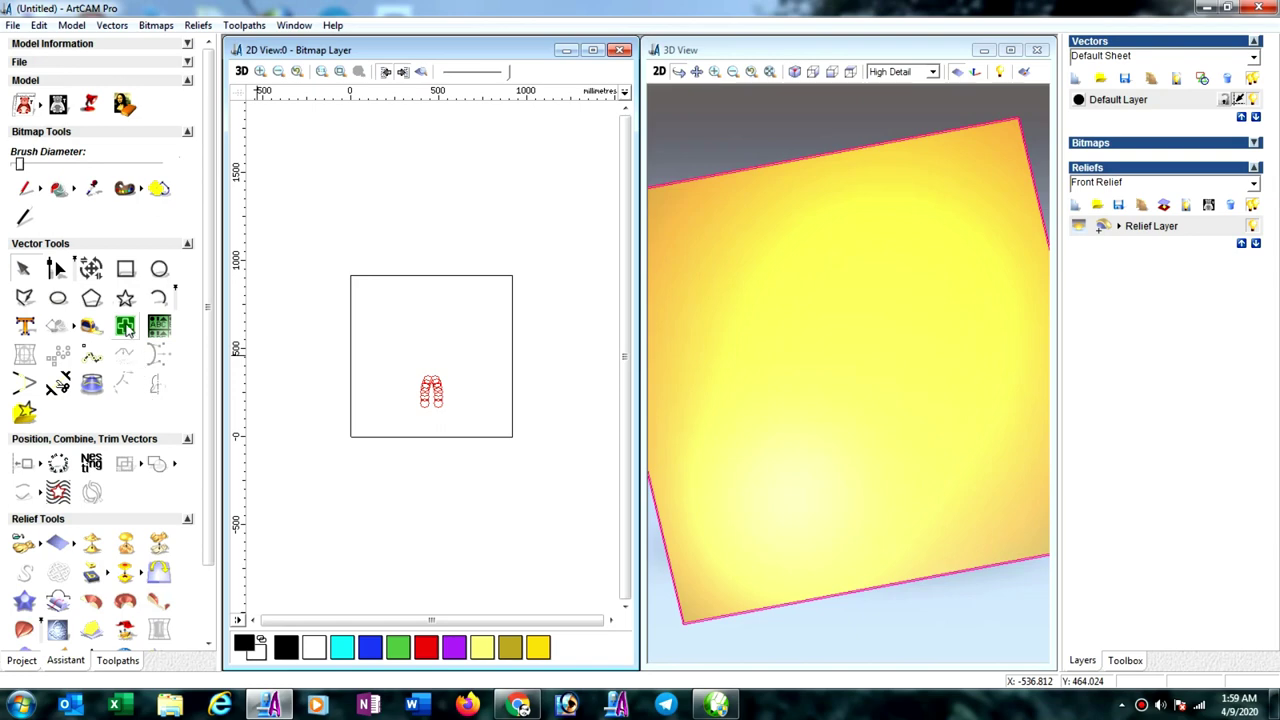
{"action": "left_click", "coordinate": [125, 326]}
{"action": "left_click", "coordinate": [145, 314]}
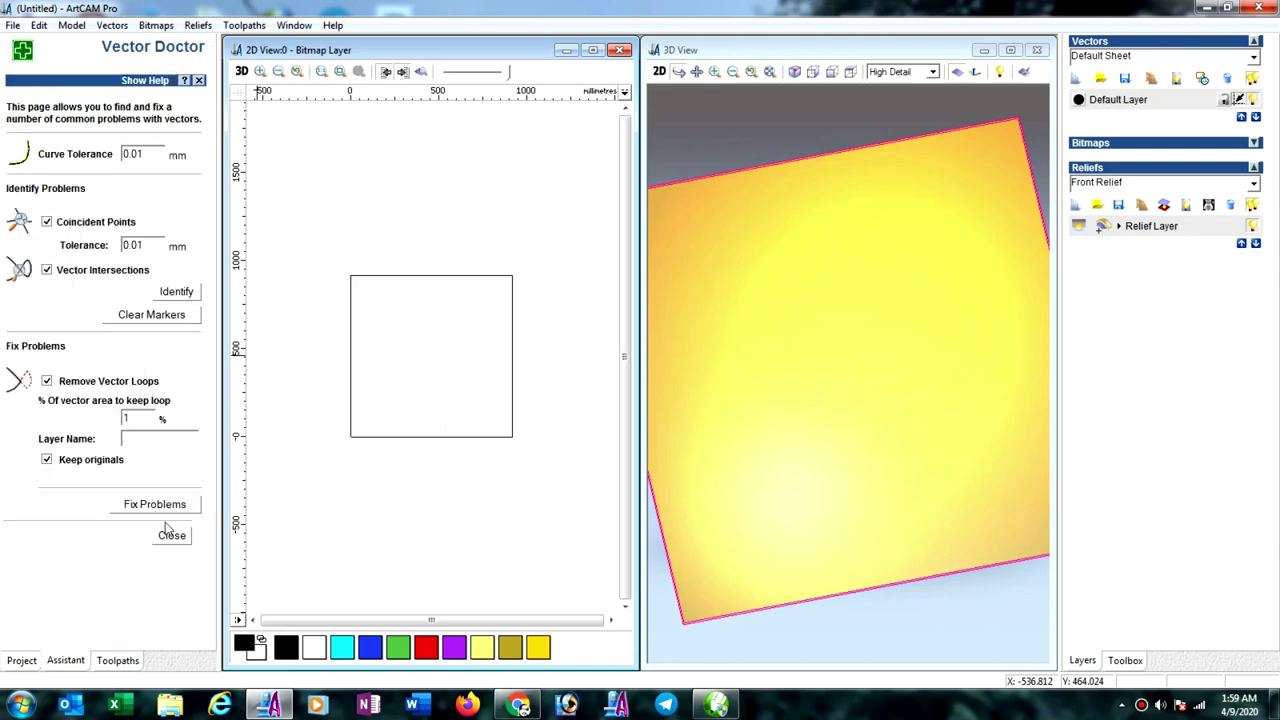
{"action": "left_click", "coordinate": [171, 535]}
Step: Import the Graphic1.eps shell vectors into the model
{"action": "left_click", "coordinate": [112, 25]}
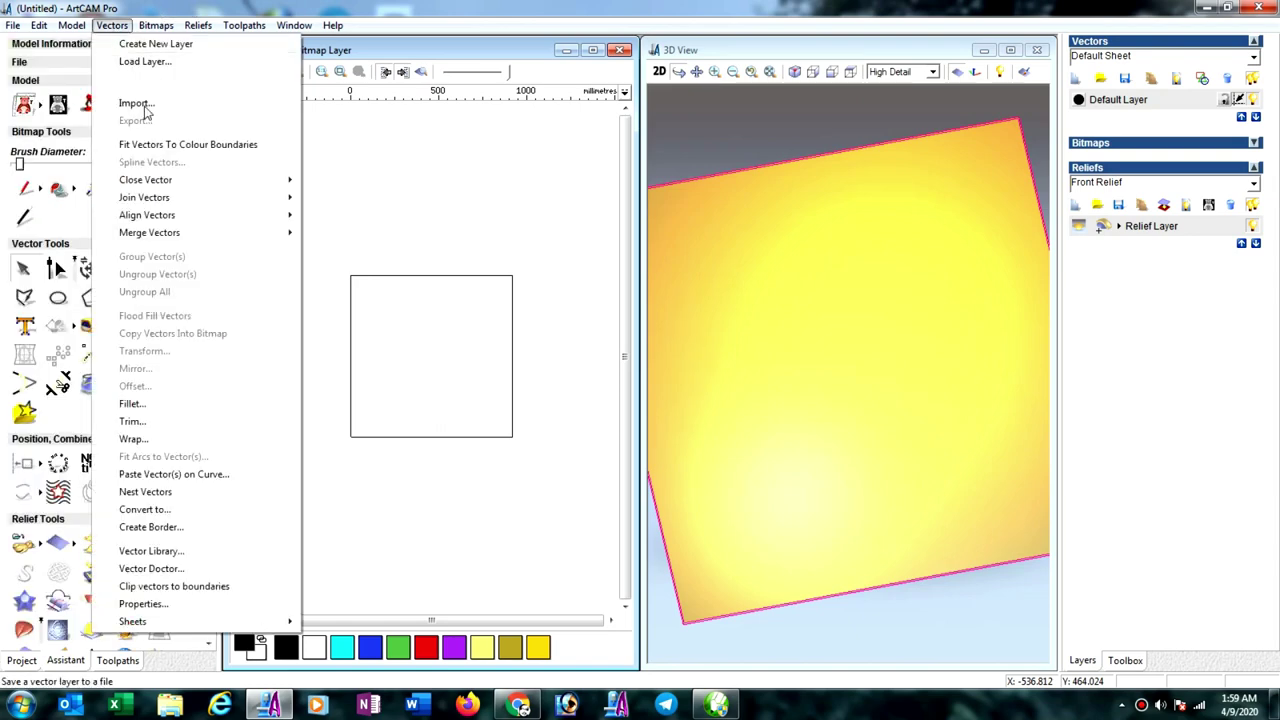
{"action": "left_click", "coordinate": [130, 100]}
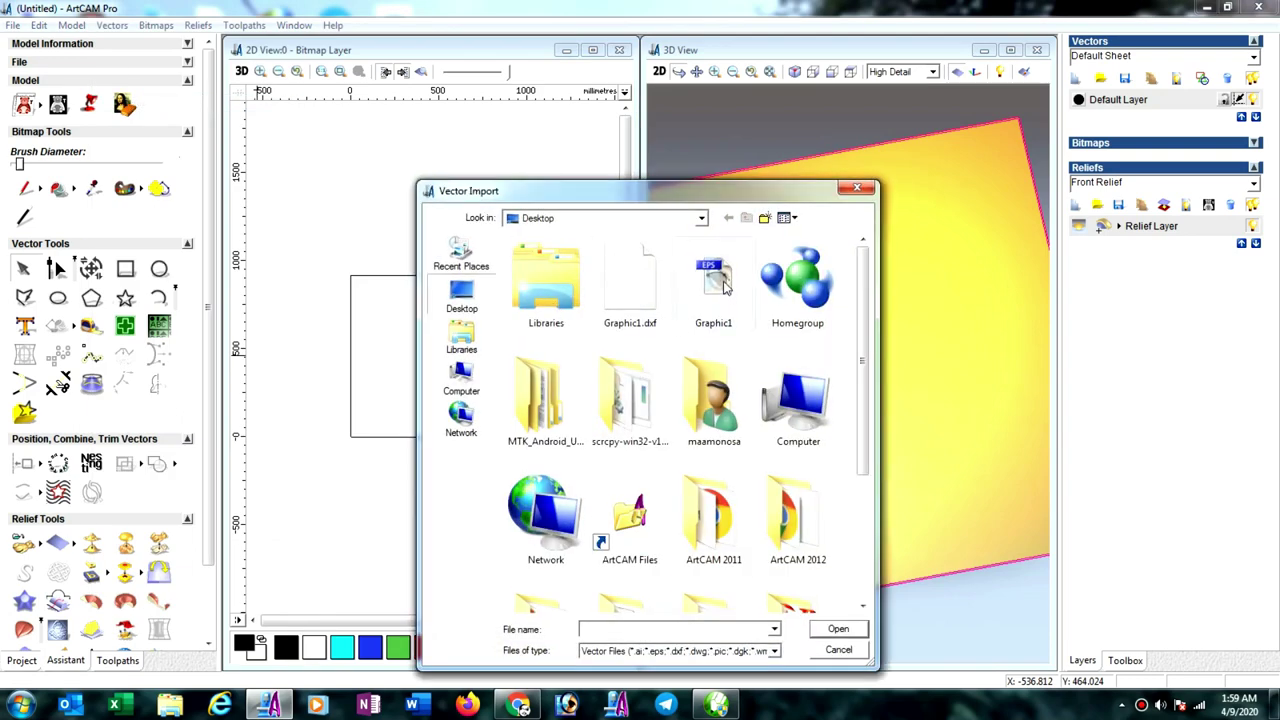
{"action": "double_click", "coordinate": [714, 282]}
{"action": "left_click", "coordinate": [651, 397]}
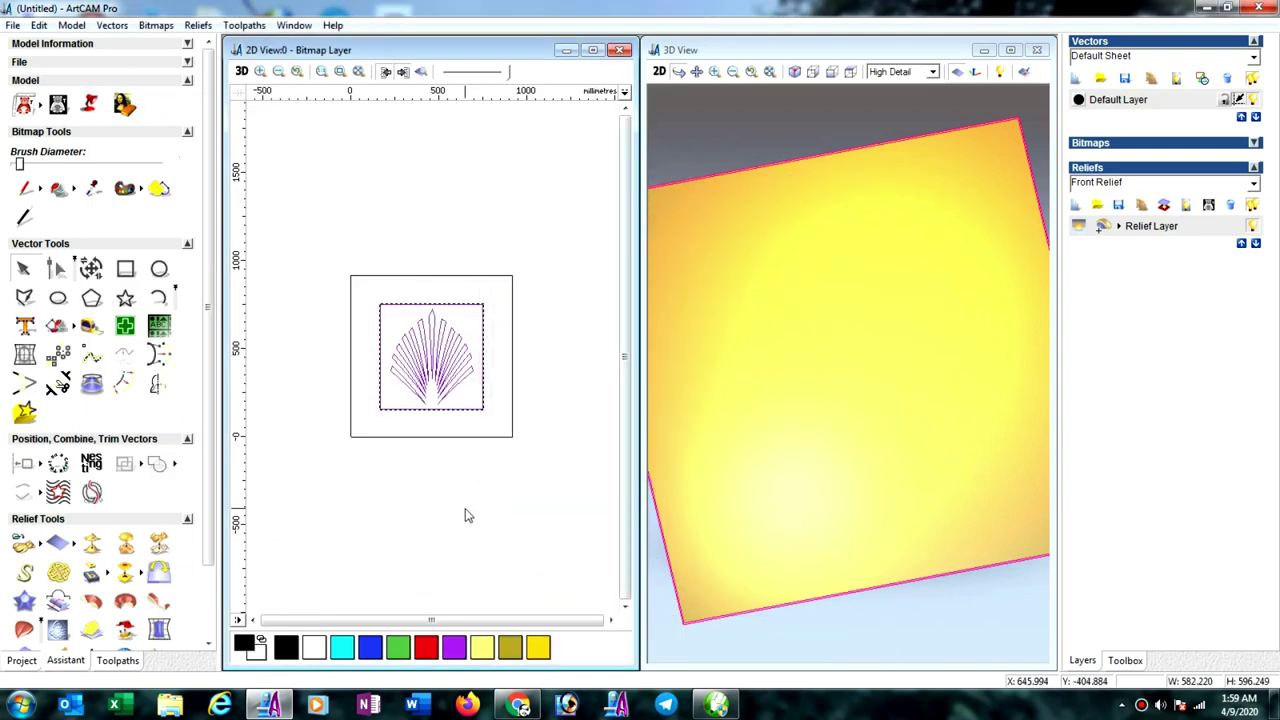
{"action": "scroll", "coordinate": [414, 400], "scroll_direction": "up", "scroll_amount": 2}
{"action": "scroll", "coordinate": [429, 428], "scroll_direction": "up", "scroll_amount": 2}
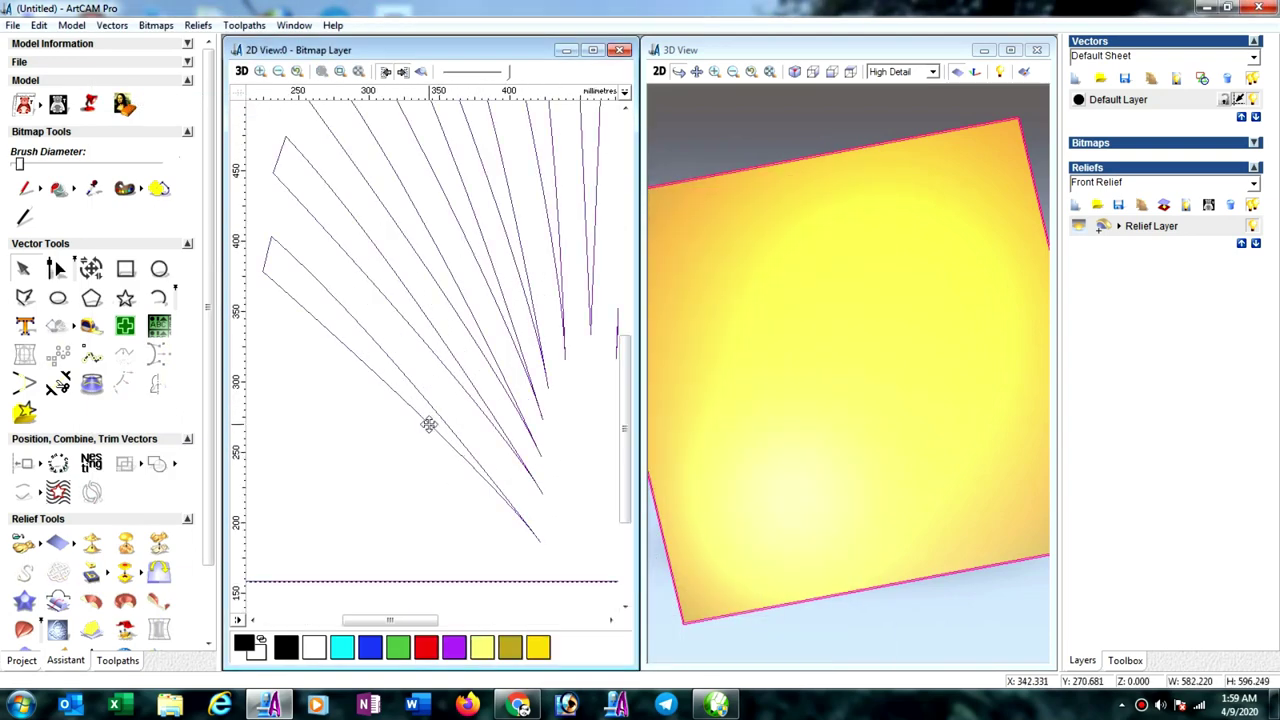
Step: Ungroup all the imported vectors into separate pieces
{"action": "right_click", "coordinate": [428, 425]}
{"action": "left_click", "coordinate": [478, 253]}
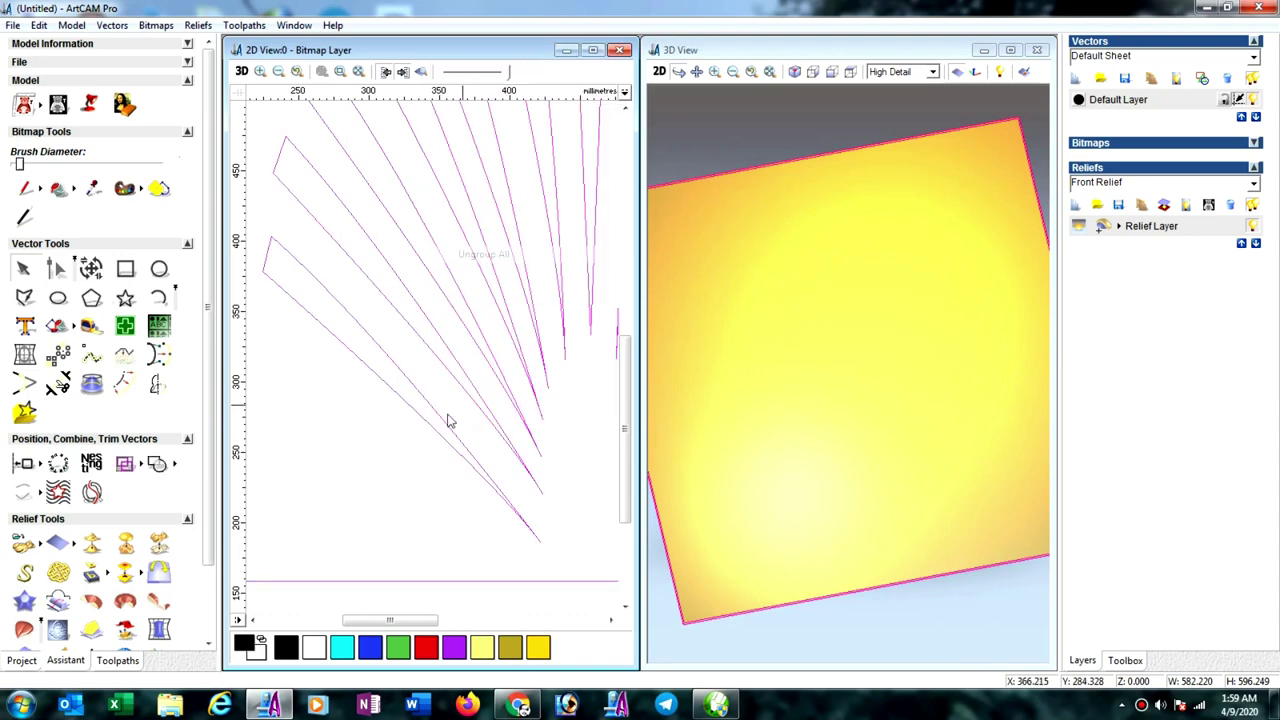
{"action": "left_click", "coordinate": [450, 422]}
{"action": "scroll", "coordinate": [488, 400], "scroll_direction": "down", "scroll_amount": 2}
{"action": "scroll", "coordinate": [480, 388], "scroll_direction": "up", "scroll_amount": 3}
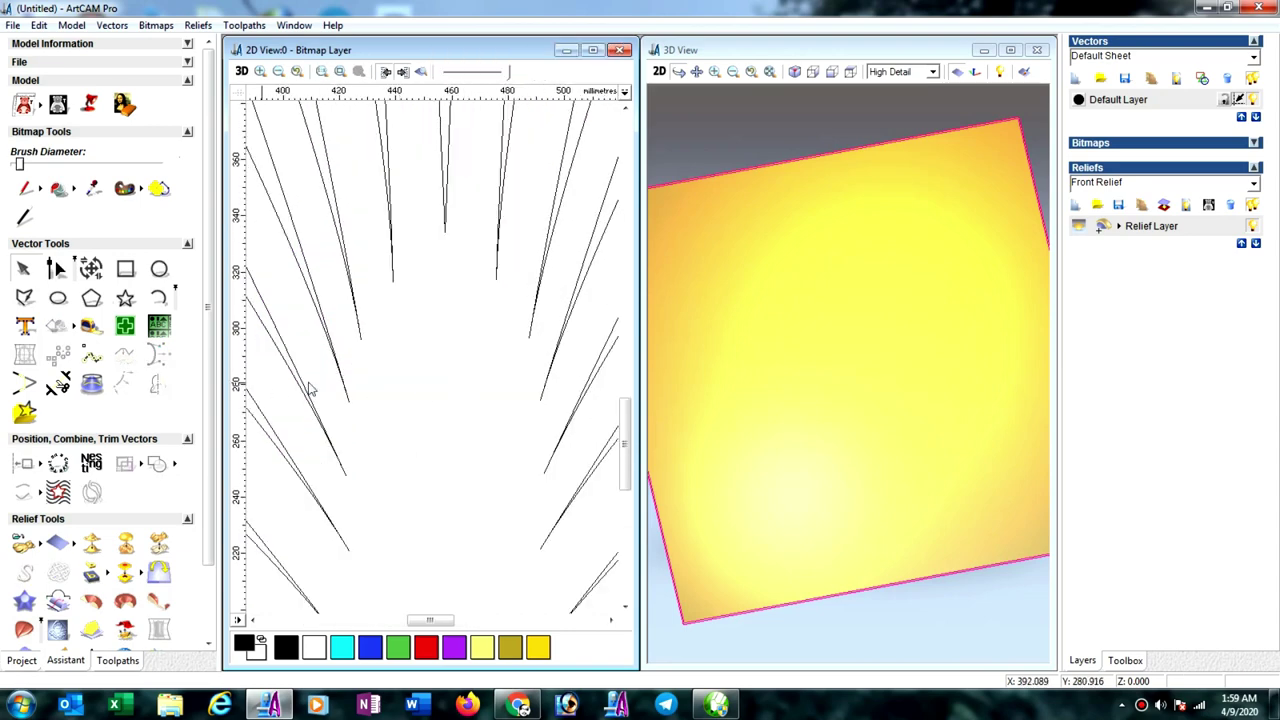
{"action": "scroll", "coordinate": [359, 430], "scroll_direction": "up", "scroll_amount": 1}
{"action": "scroll", "coordinate": [395, 468], "scroll_direction": "up", "scroll_amount": 1}
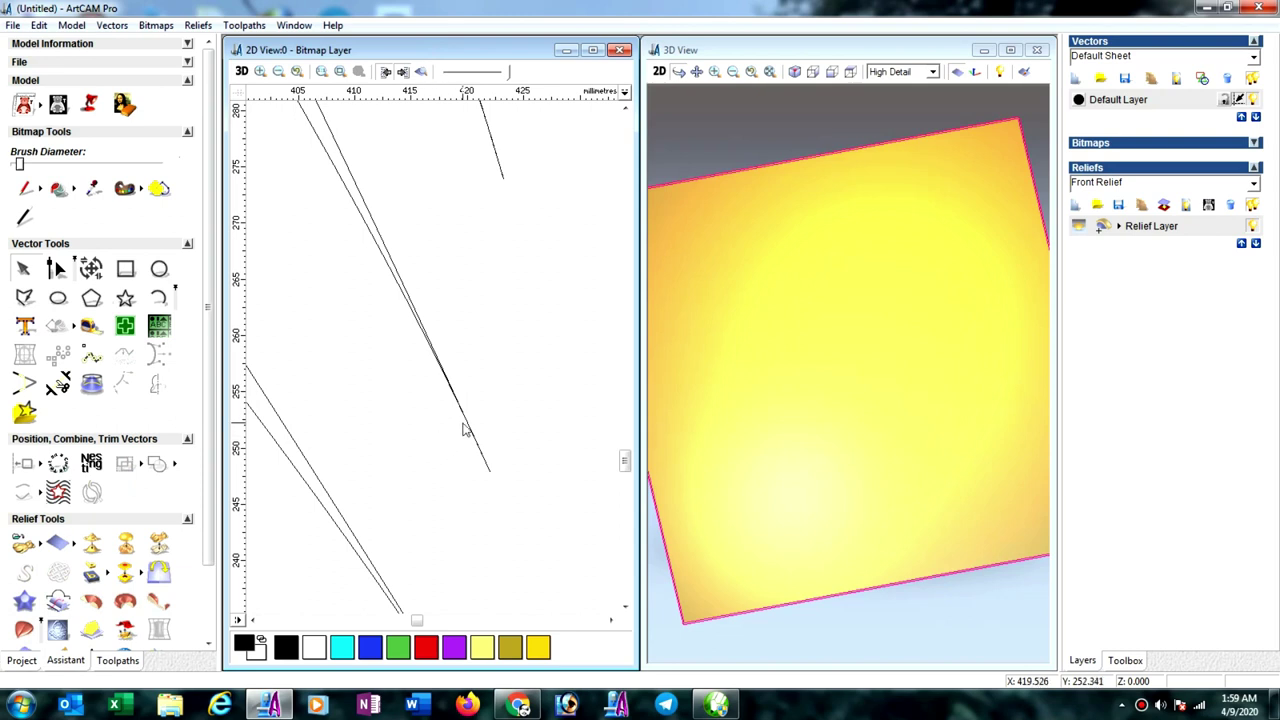
Step: Node-edit one long blade vector, dragging its end node up-left and adjusting its outline
{"action": "left_click", "coordinate": [467, 428]}
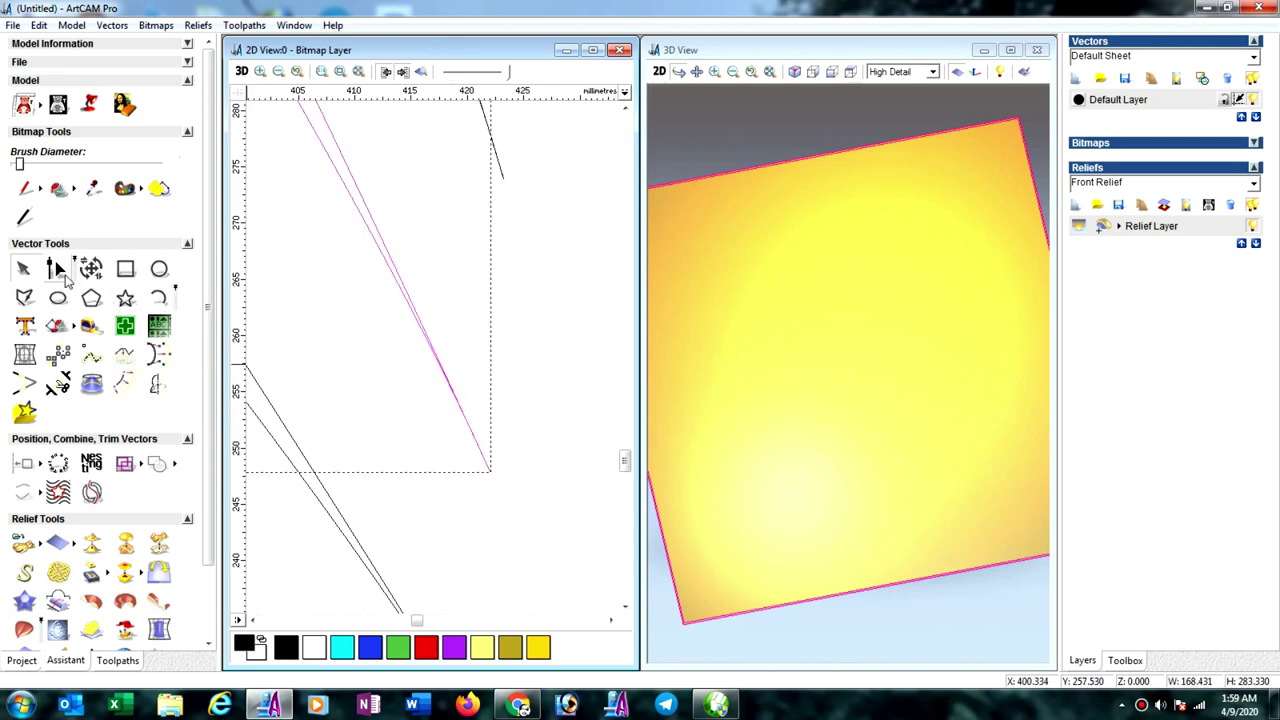
{"action": "left_click", "coordinate": [60, 272]}
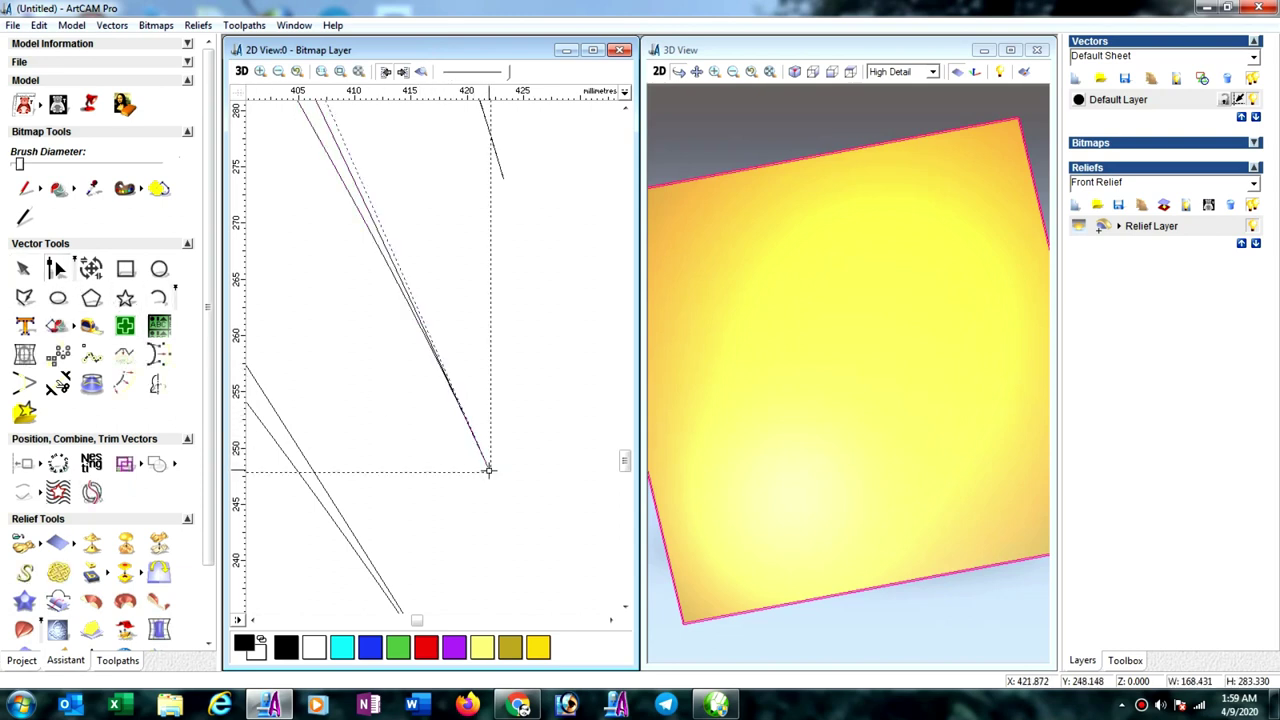
{"action": "left_click_drag", "start_coordinate": [488, 470], "coordinate": [455, 449]}
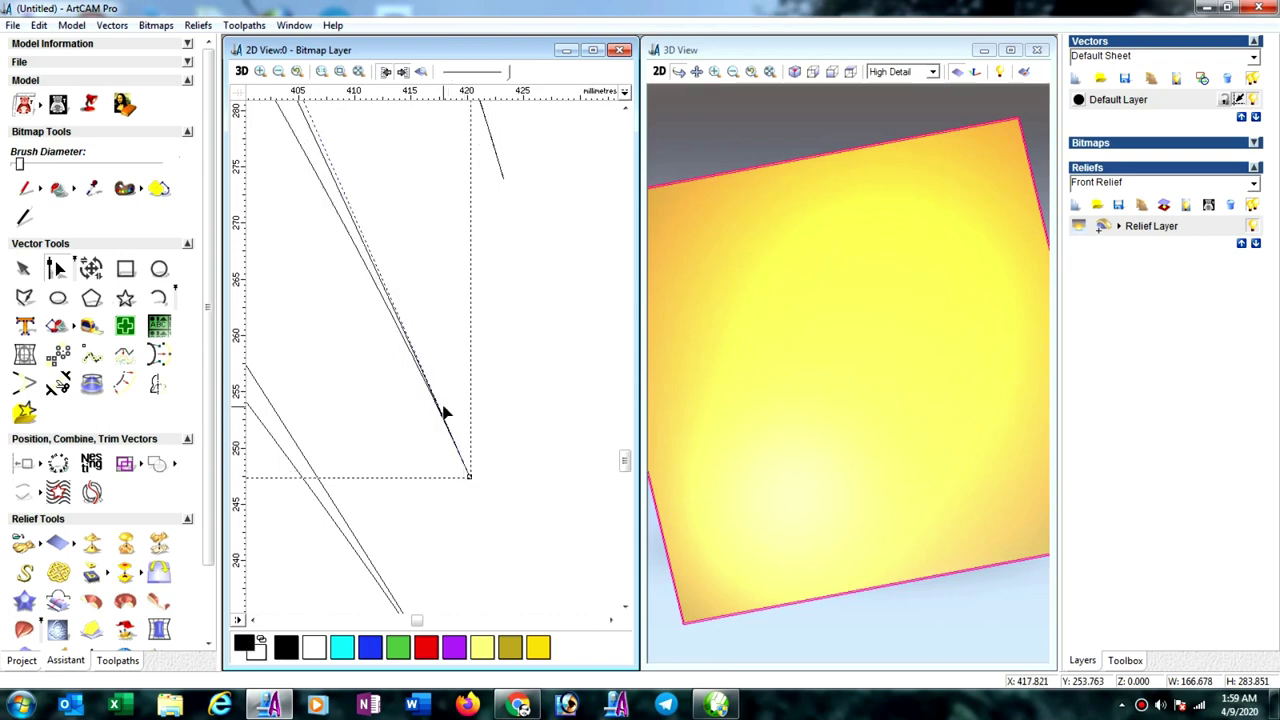
{"action": "scroll", "coordinate": [443, 398], "scroll_direction": "down", "scroll_amount": 2}
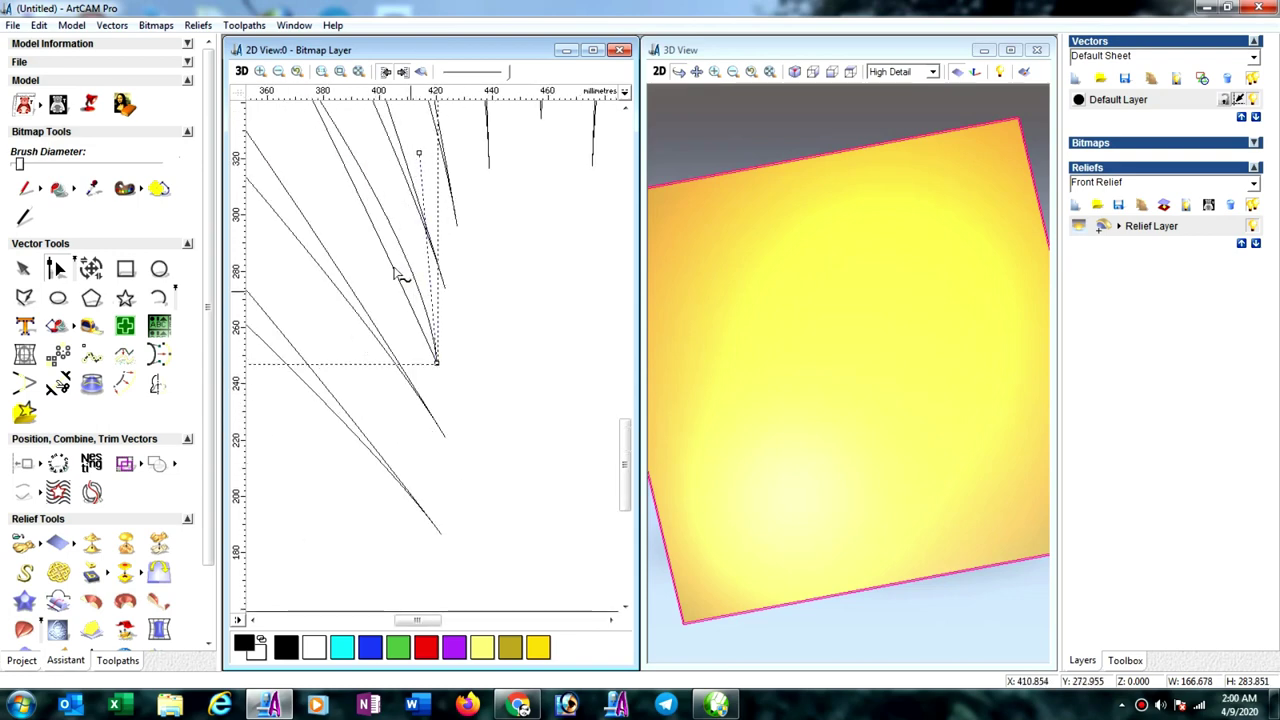
{"action": "scroll", "coordinate": [392, 265], "scroll_direction": "down", "scroll_amount": 2}
{"action": "scroll", "coordinate": [422, 340], "scroll_direction": "up", "scroll_amount": 1}
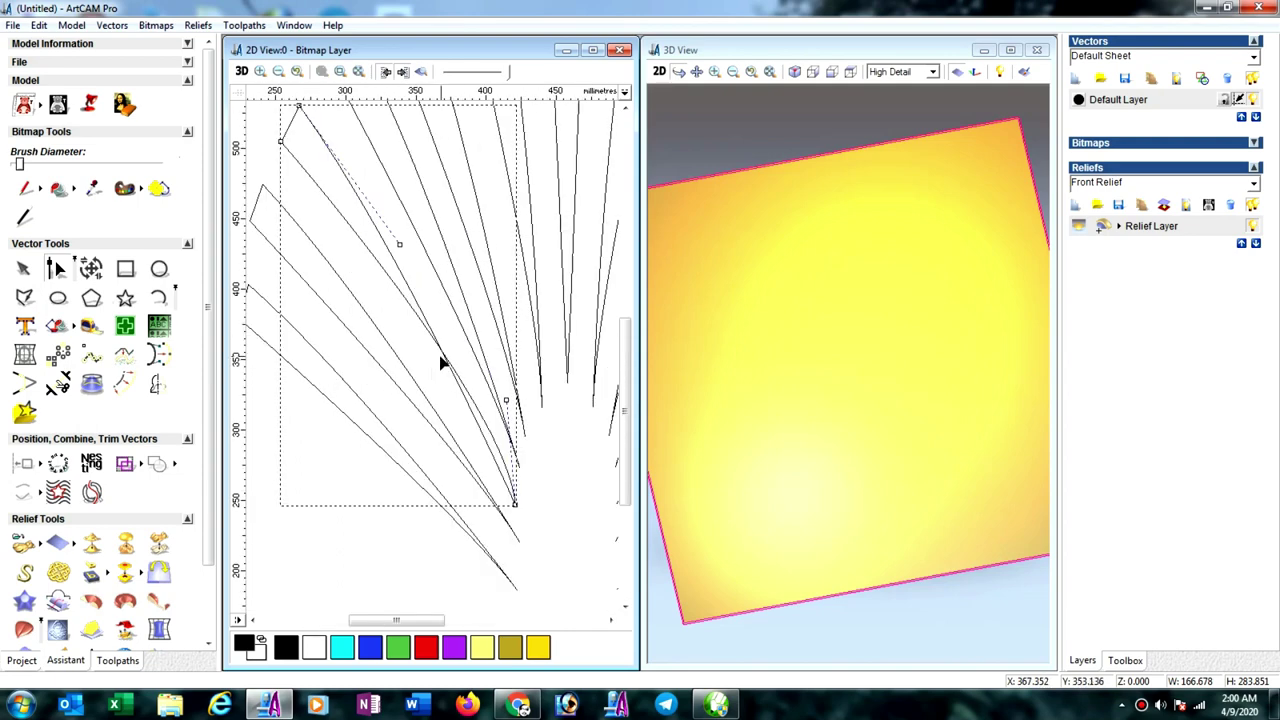
{"action": "left_click", "coordinate": [507, 401]}
{"action": "left_click_drag", "start_coordinate": [491, 414], "coordinate": [504, 407]}
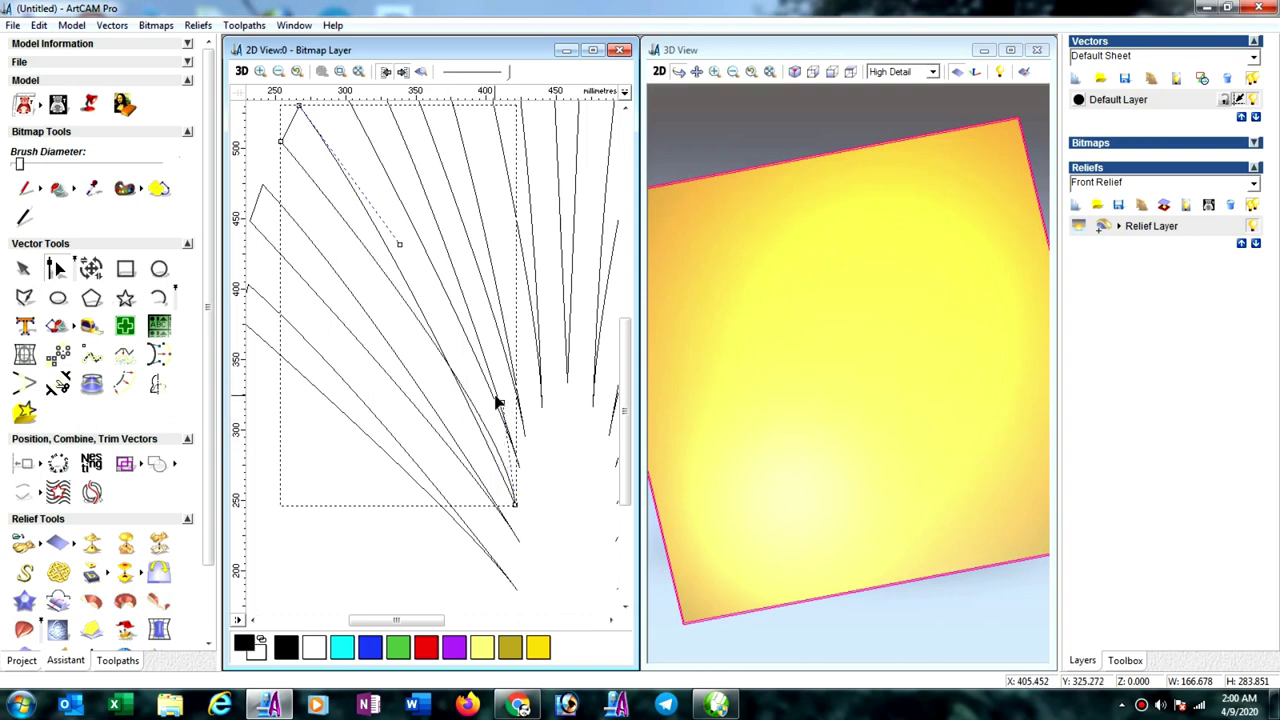
{"action": "left_click", "coordinate": [716, 704]}
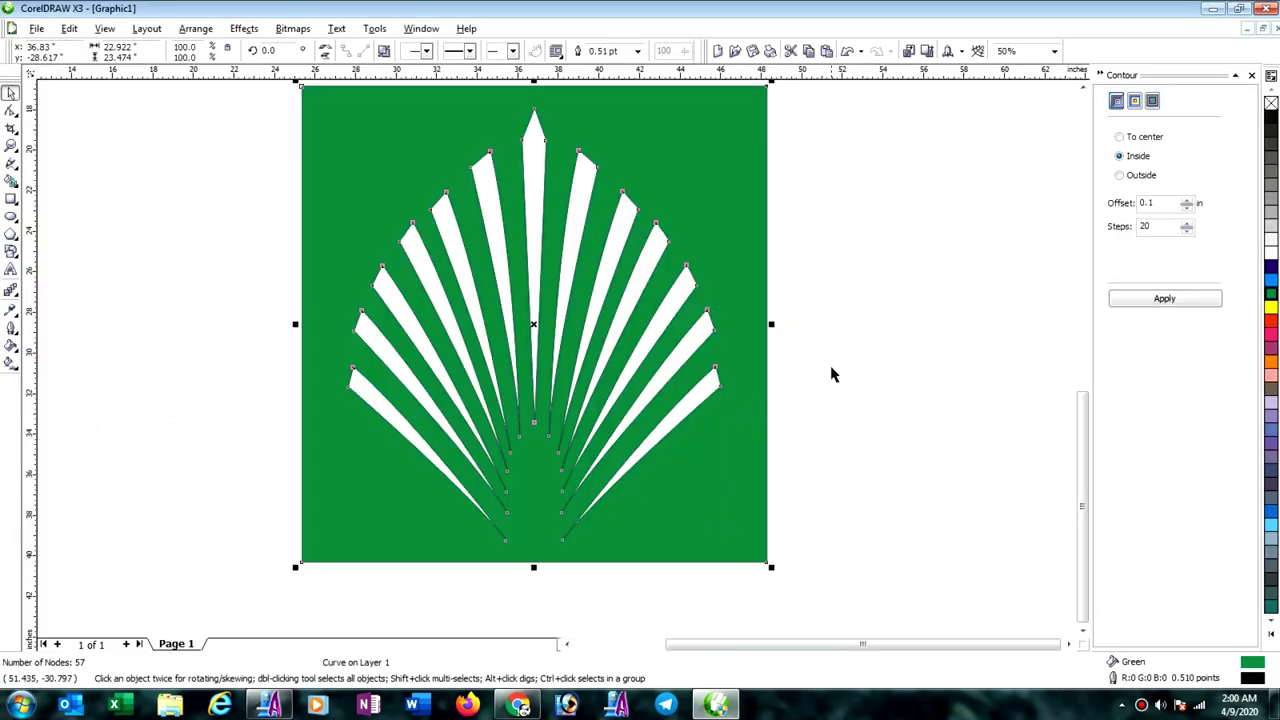
Step: Remove the green fill from the fan-leaf shape with the X swatch
{"action": "left_click", "coordinate": [798, 390]}
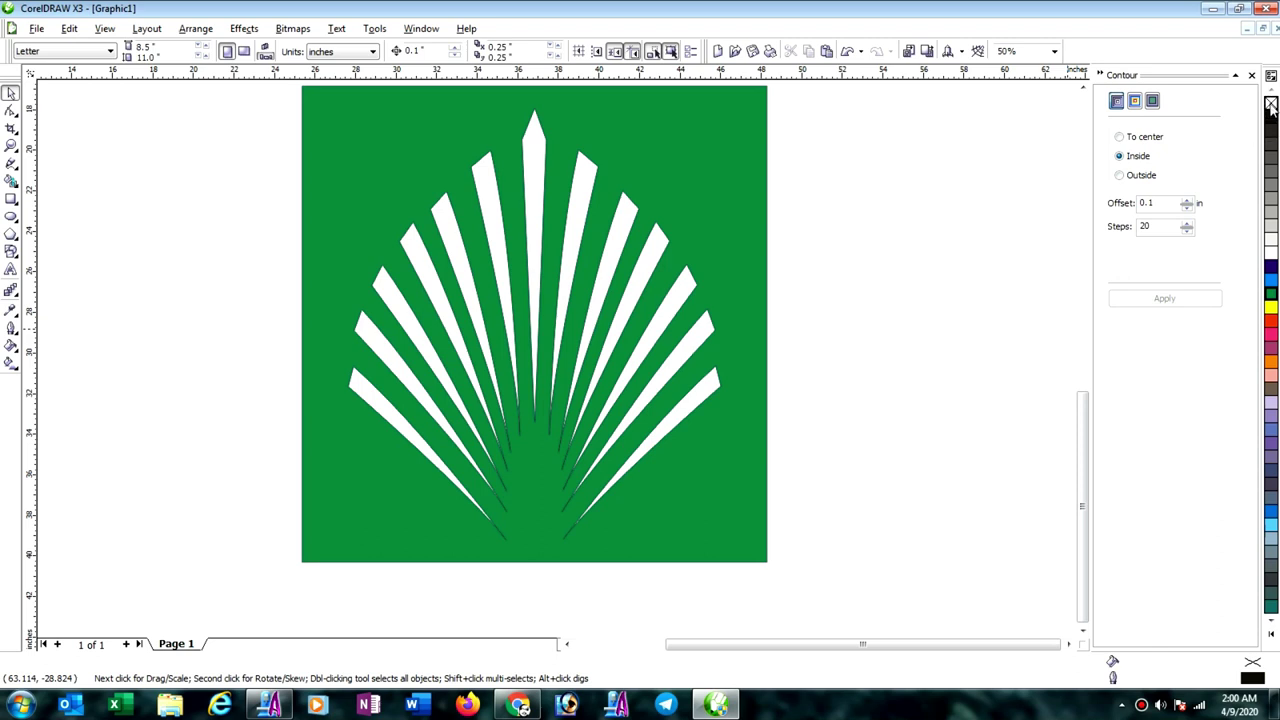
{"action": "left_click", "coordinate": [1268, 103]}
{"action": "left_click", "coordinate": [672, 423]}
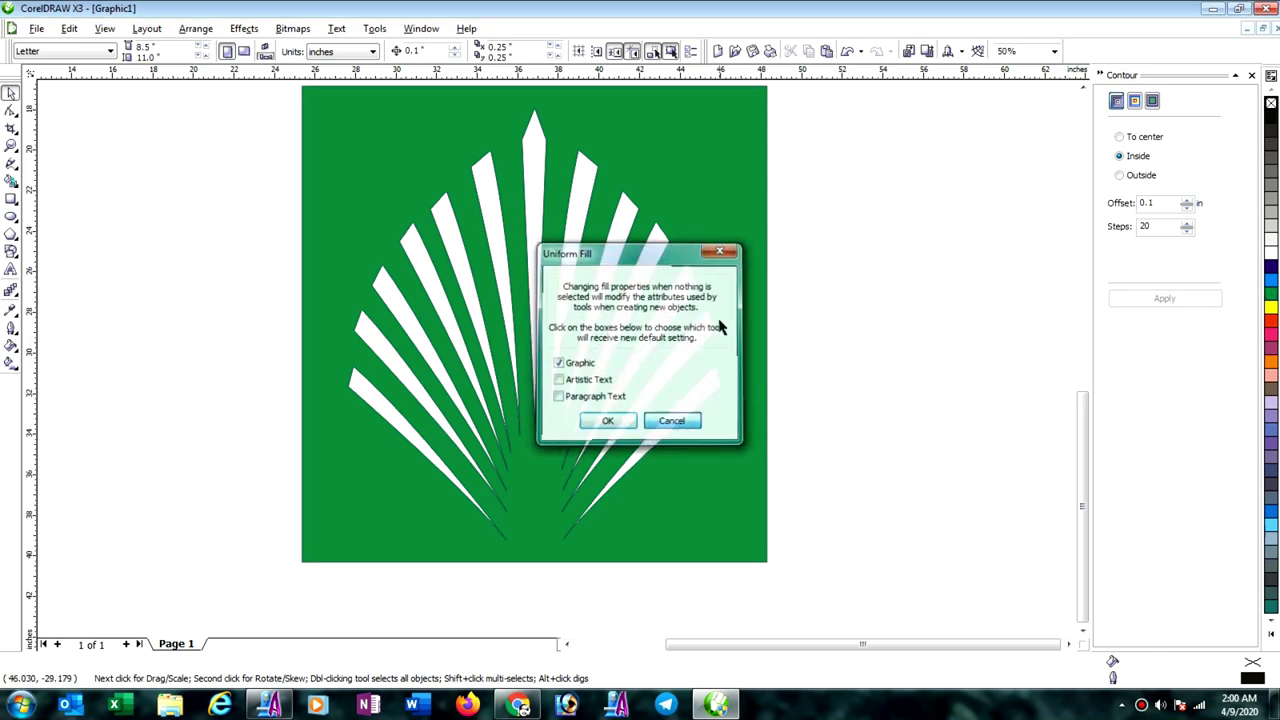
{"action": "left_click", "coordinate": [720, 323]}
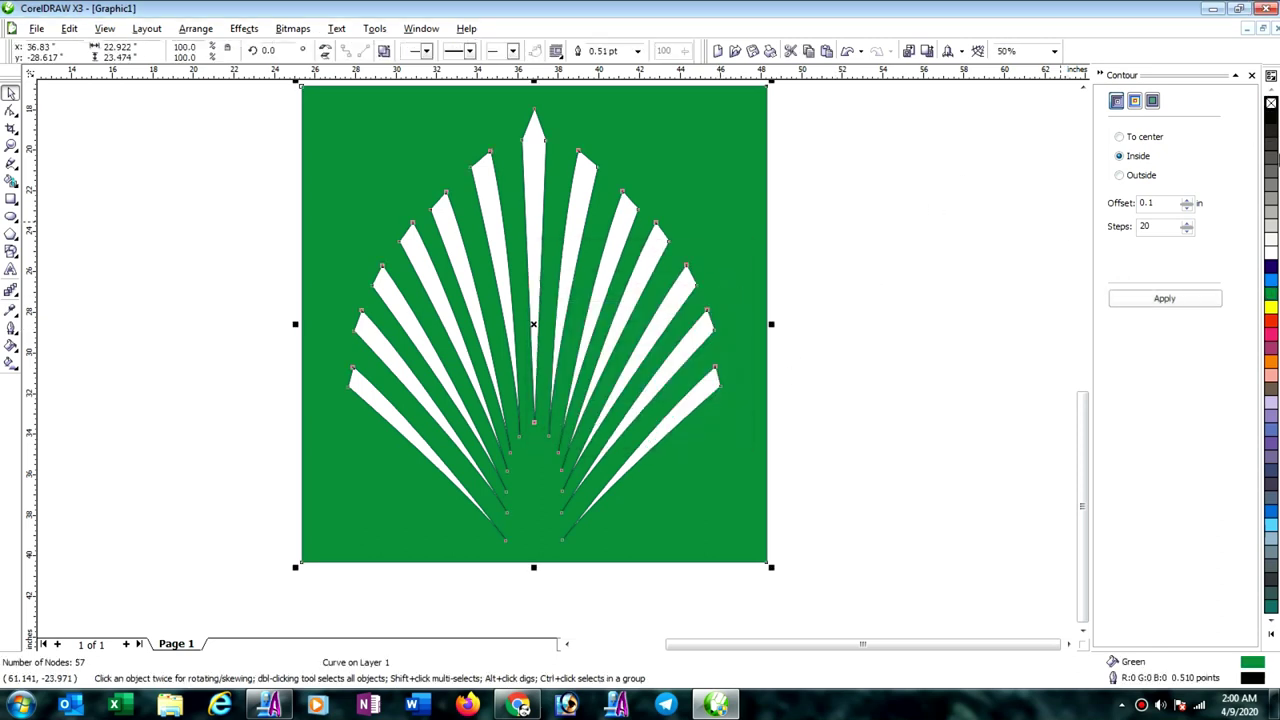
{"action": "left_click", "coordinate": [1271, 105]}
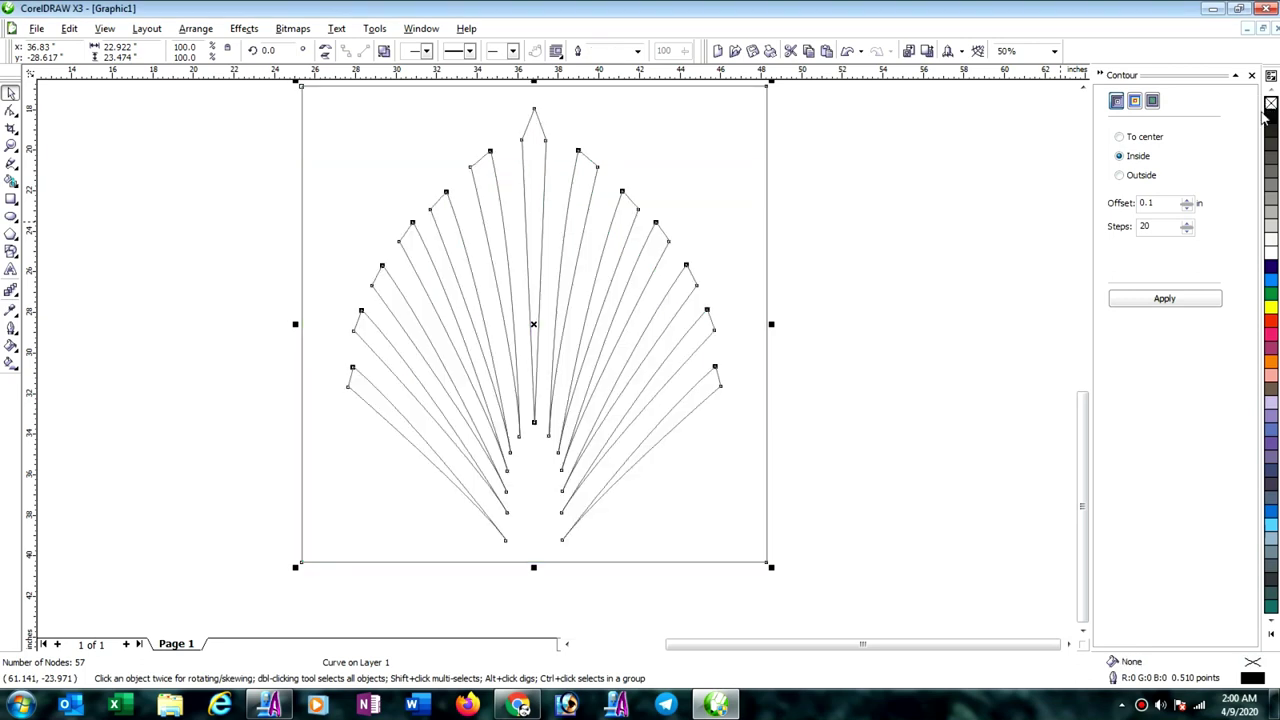
{"action": "left_click", "coordinate": [743, 296]}
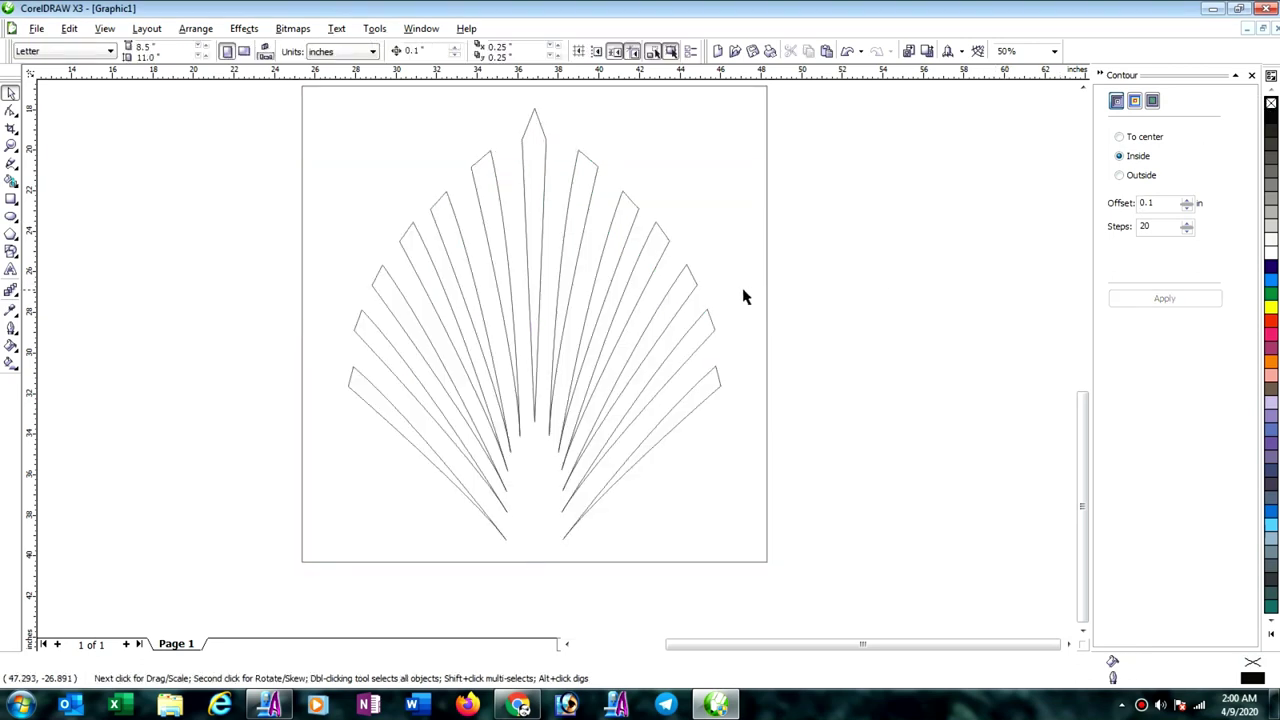
Step: Lock the fan-leaf outline in place with Arrange > Lock Object
{"action": "left_click", "coordinate": [647, 333]}
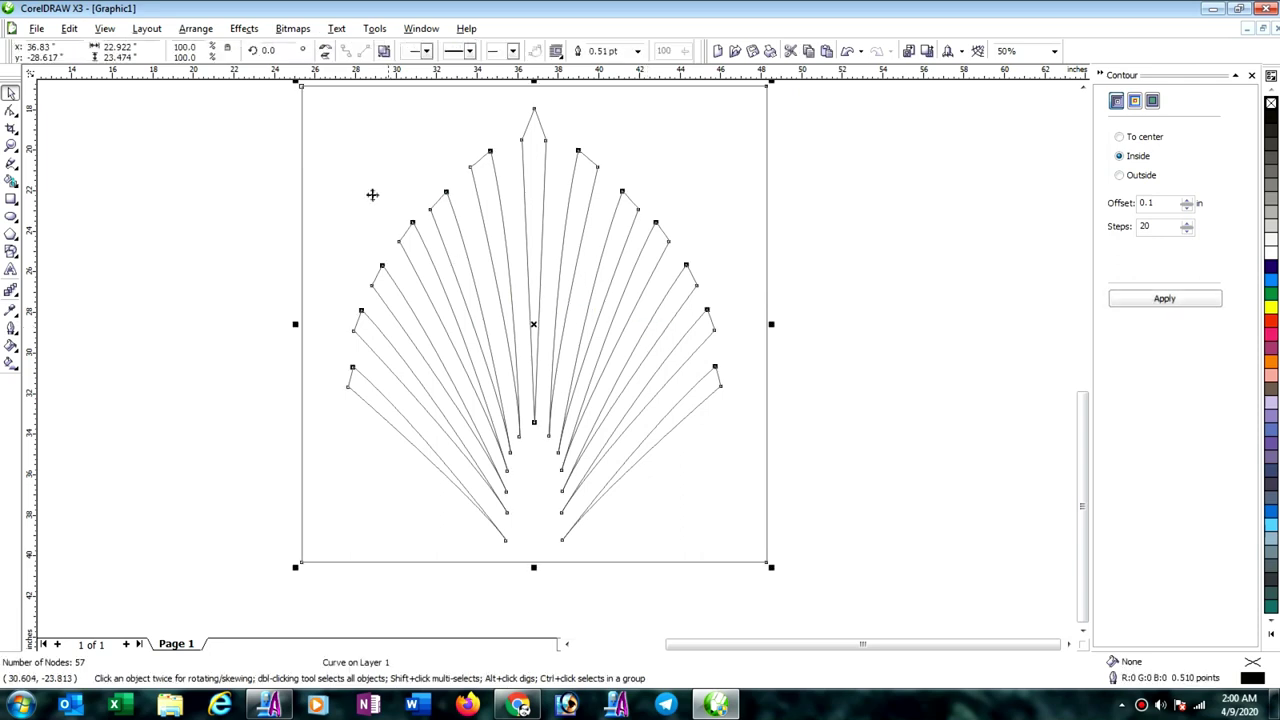
{"action": "left_click", "coordinate": [195, 28]}
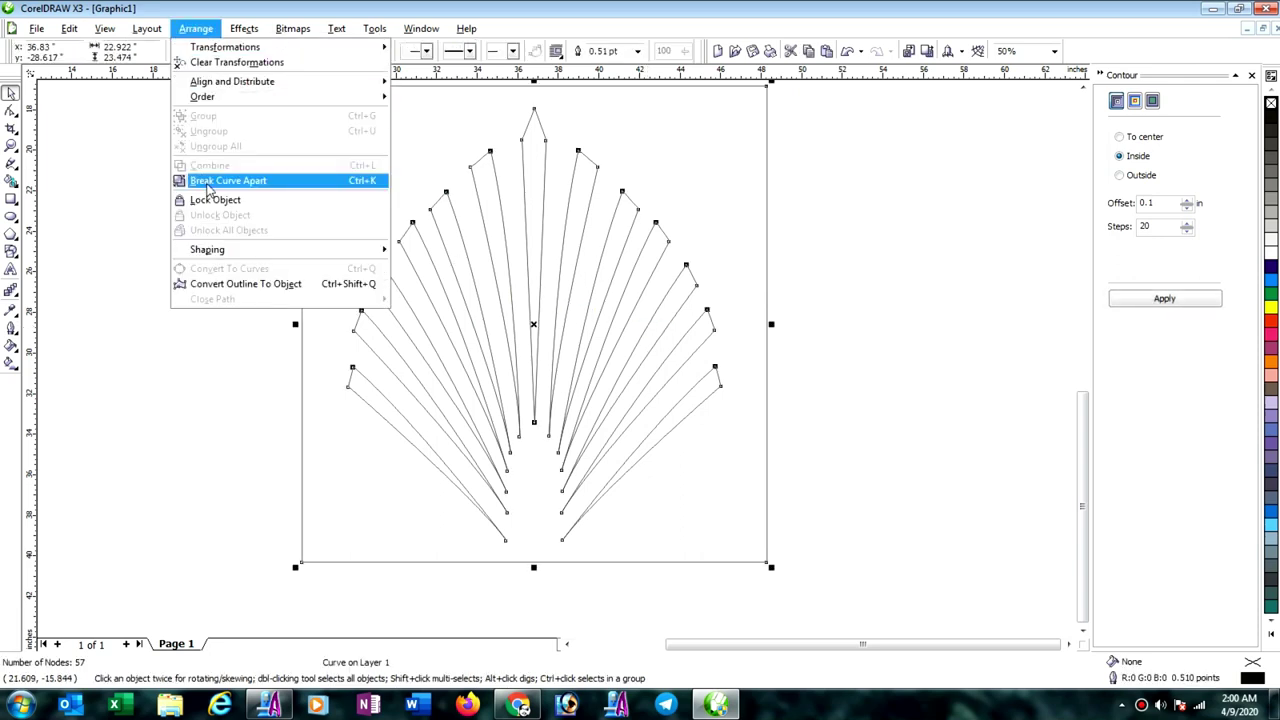
{"action": "left_click", "coordinate": [215, 199]}
{"action": "scroll", "coordinate": [586, 358], "scroll_direction": "up", "scroll_amount": 3}
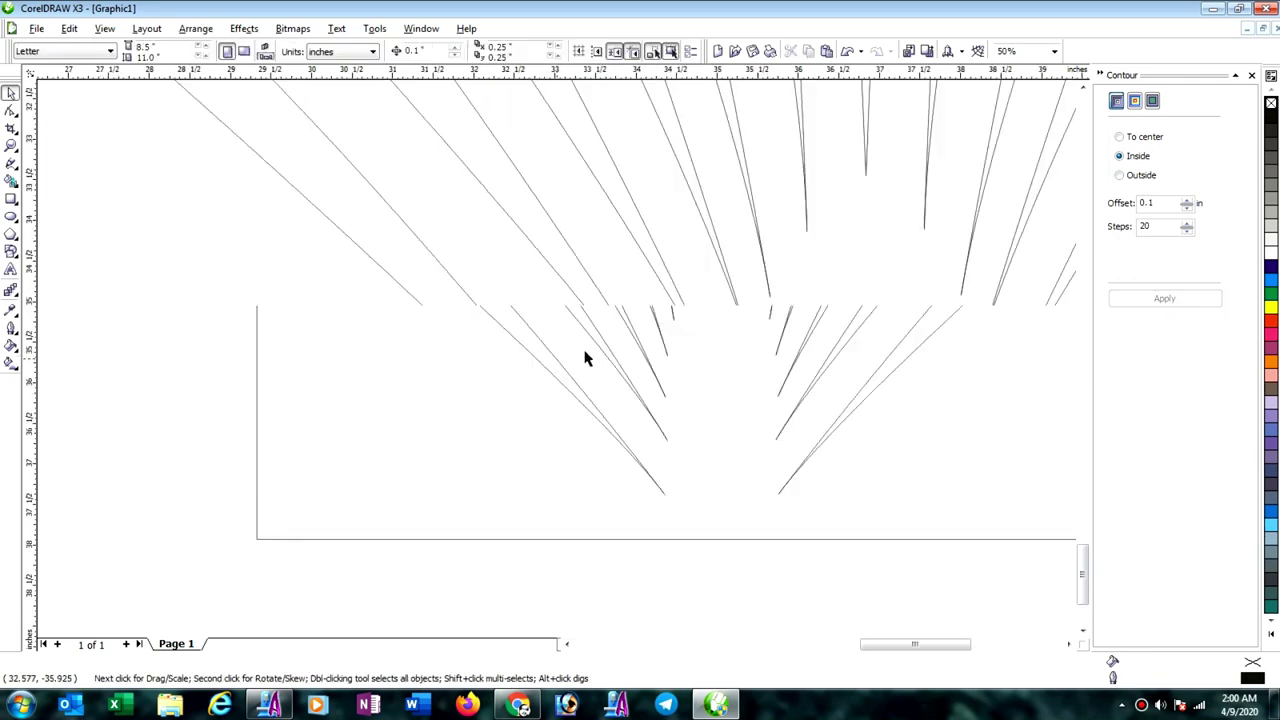
{"action": "scroll", "coordinate": [584, 350], "scroll_direction": "down", "scroll_amount": 2}
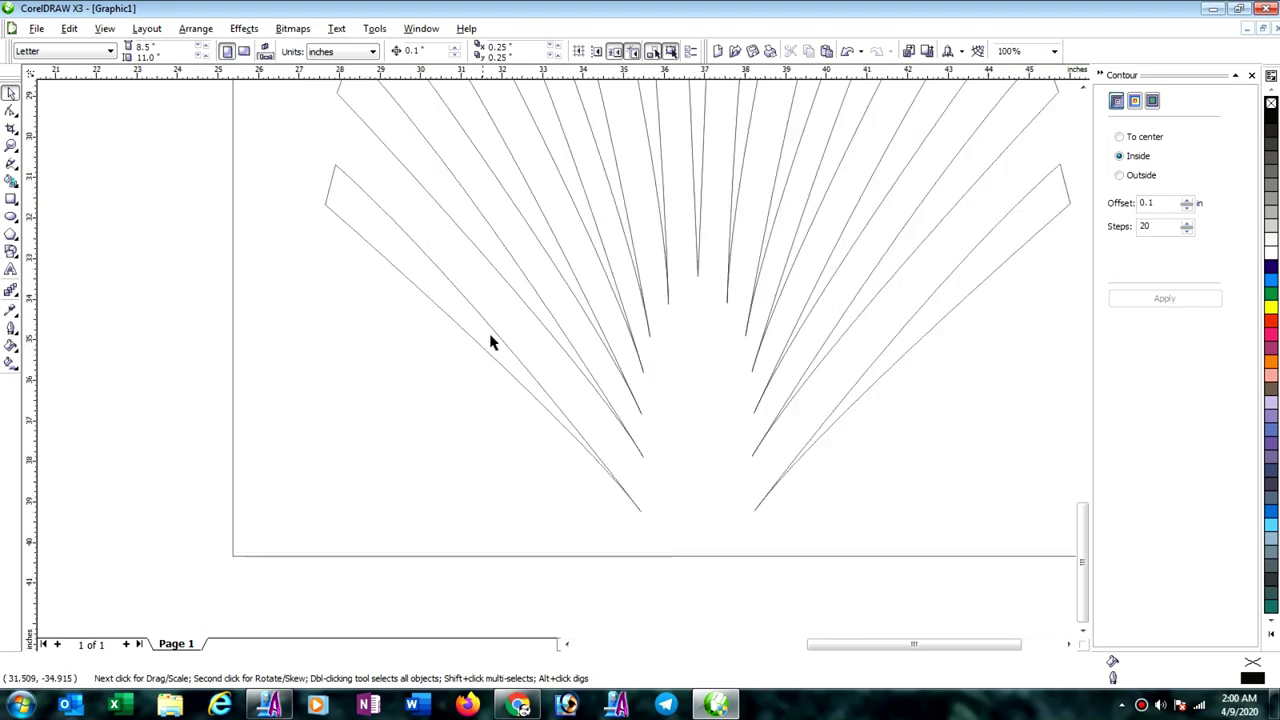
{"action": "left_click", "coordinate": [12, 168]}
Step: Draw a 3 Point Curve from the leftmost blade's corner to its tip
{"action": "left_click", "coordinate": [91, 174]}
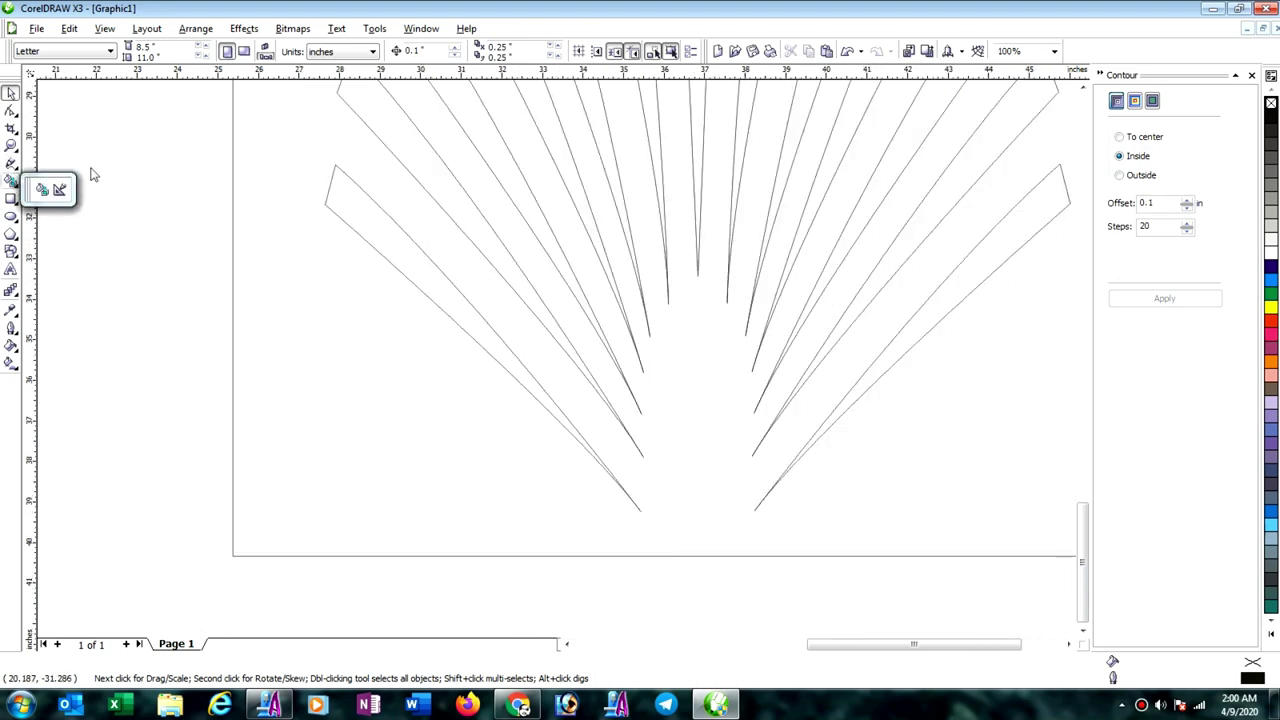
{"action": "left_click", "coordinate": [6, 169]}
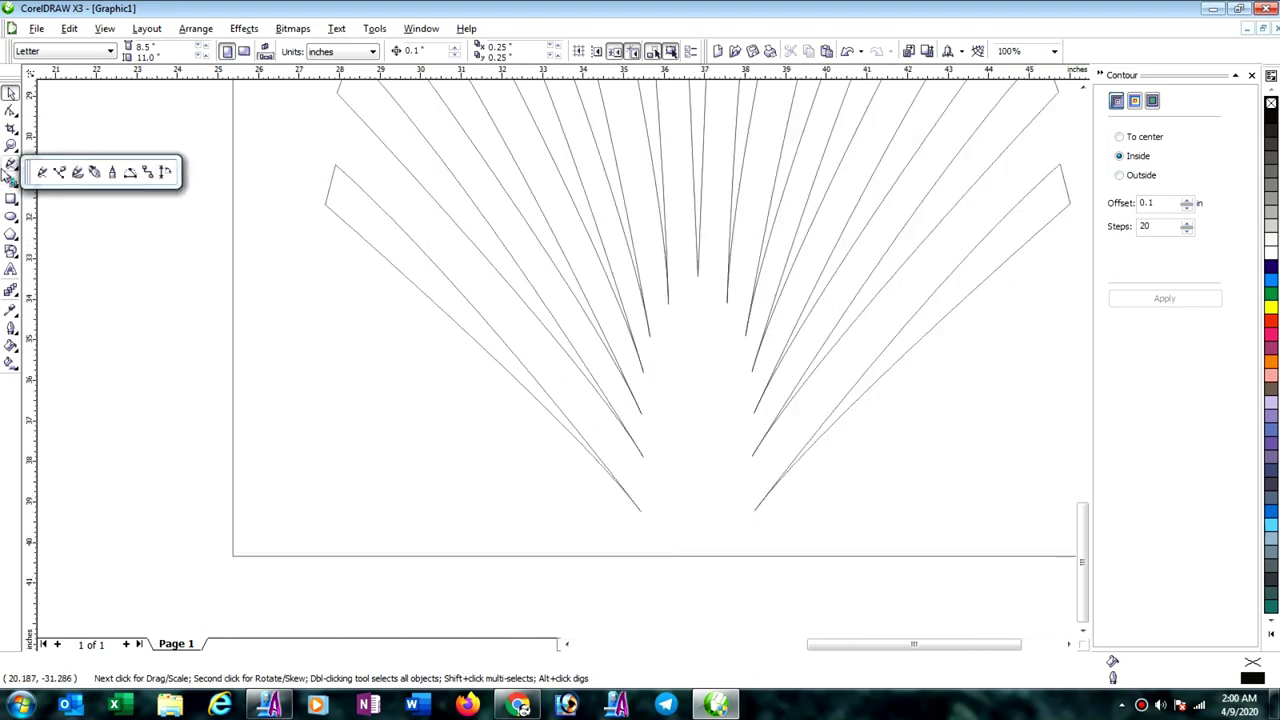
{"action": "left_click", "coordinate": [130, 172]}
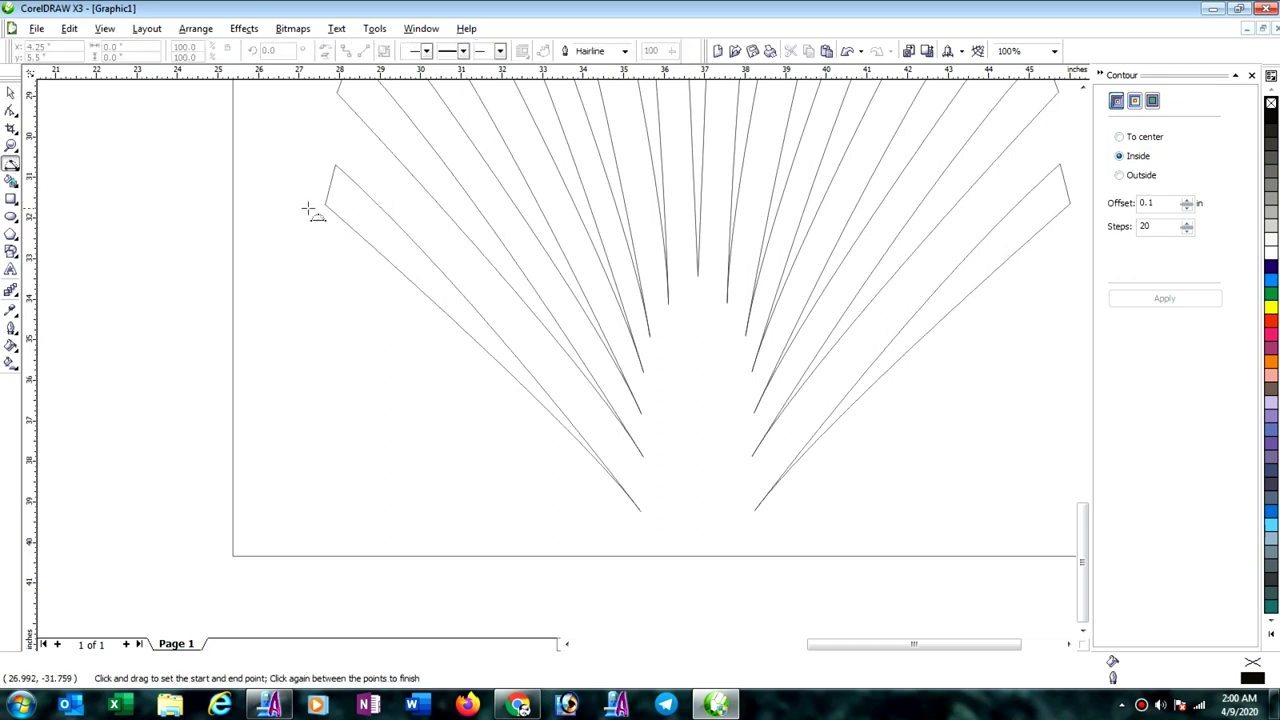
{"action": "mouse_move", "coordinate": [325, 206]}
{"action": "left_mouse_down"}
{"action": "mouse_move", "coordinate": [410, 317]}
{"action": "mouse_move", "coordinate": [640, 511]}
{"action": "left_mouse_up"}
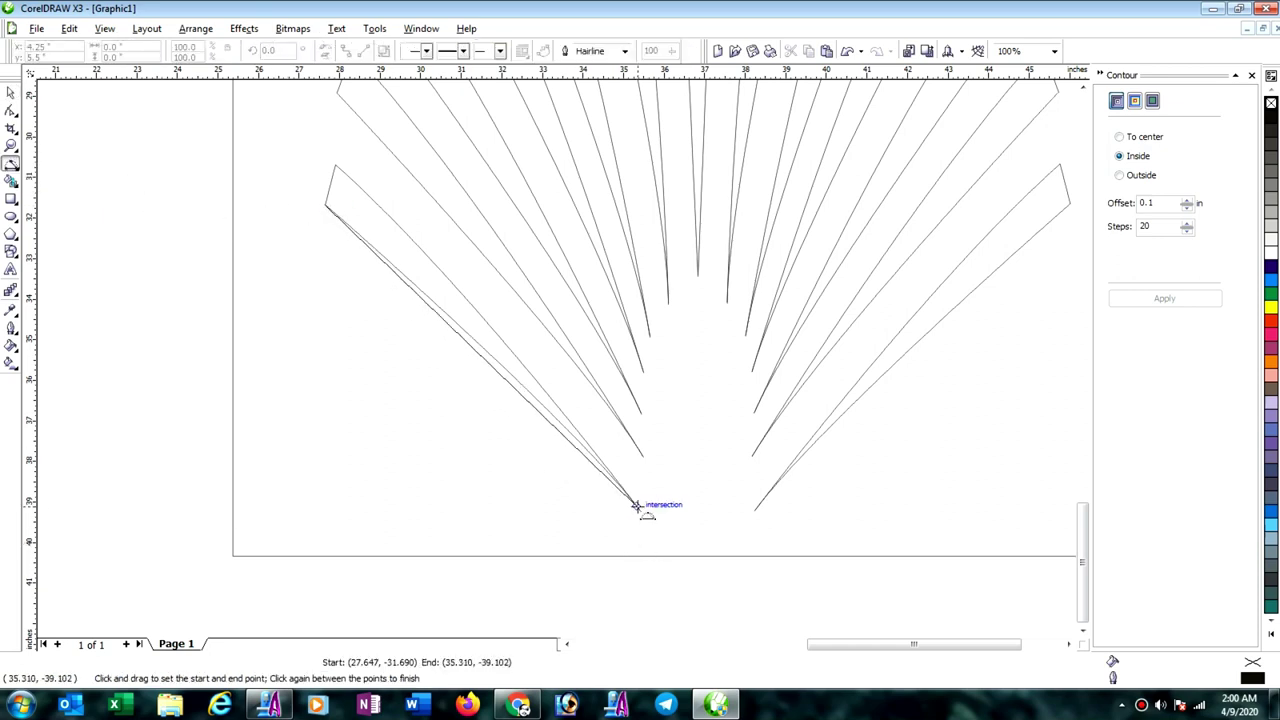
{"action": "left_click", "coordinate": [630, 498]}
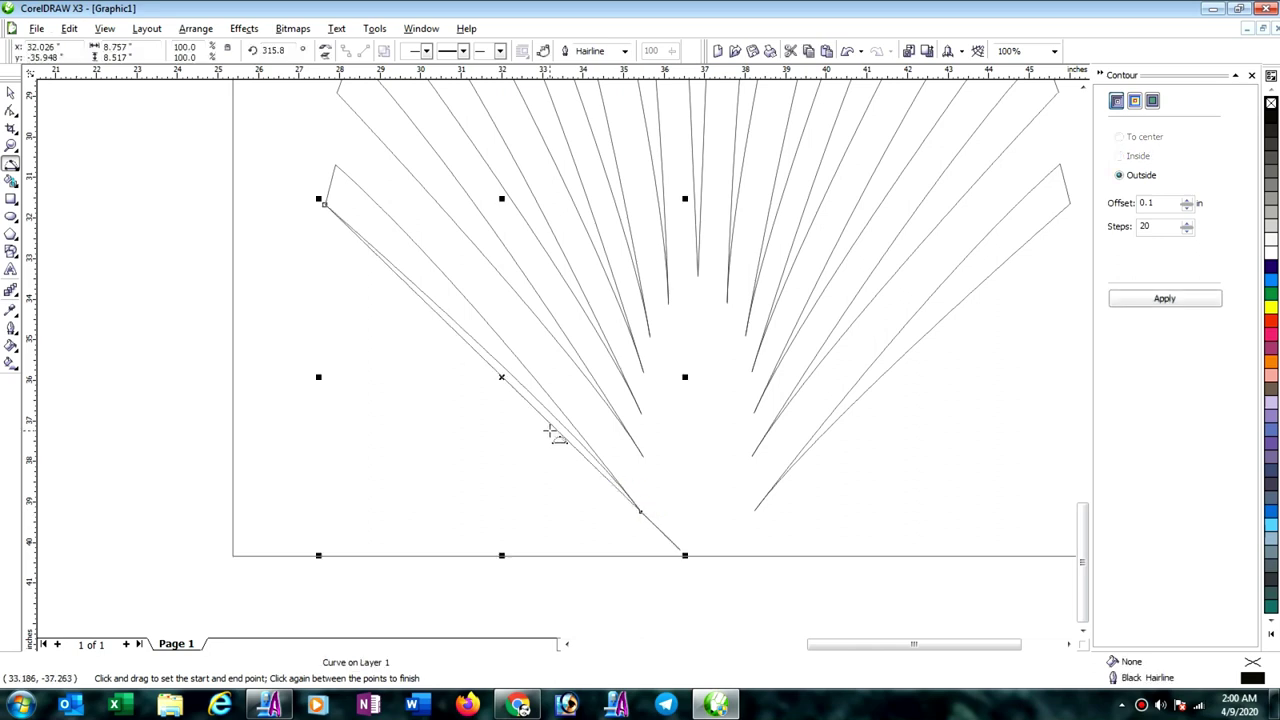
{"action": "key", "text": "Escape"}
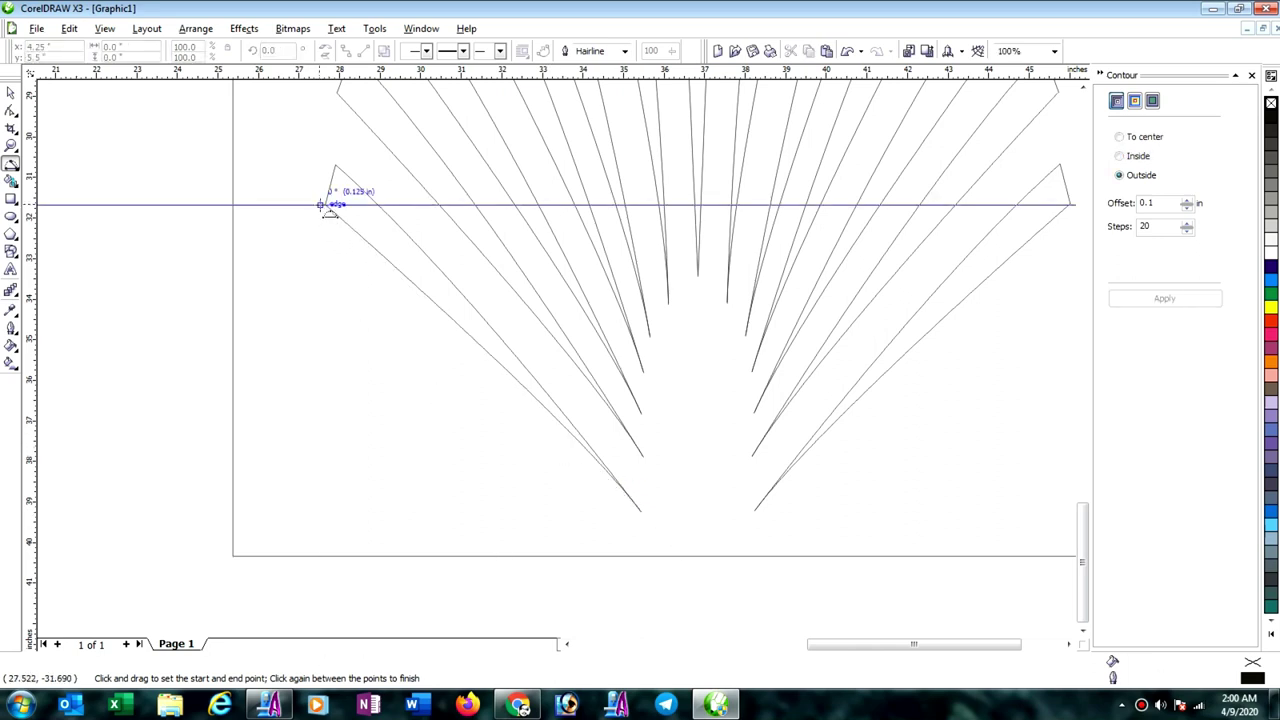
{"action": "left_click_drag", "start_coordinate": [325, 206], "coordinate": [640, 511]}
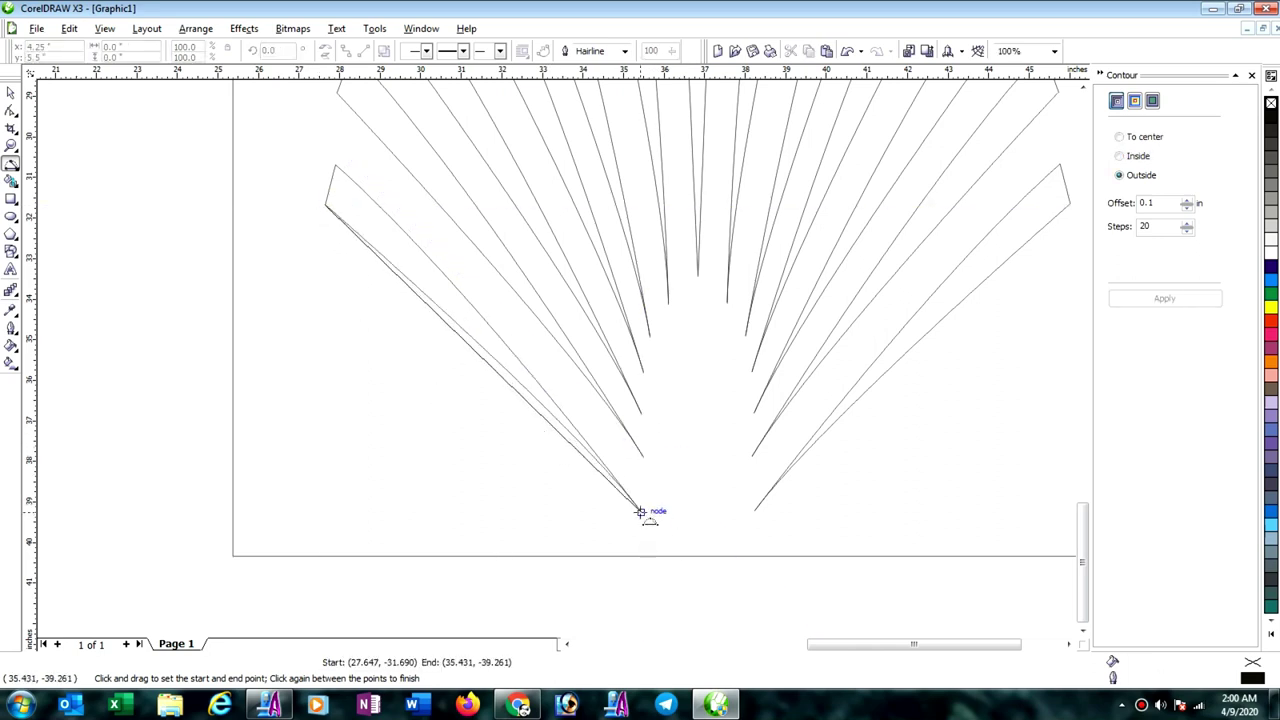
{"action": "left_click", "coordinate": [513, 377]}
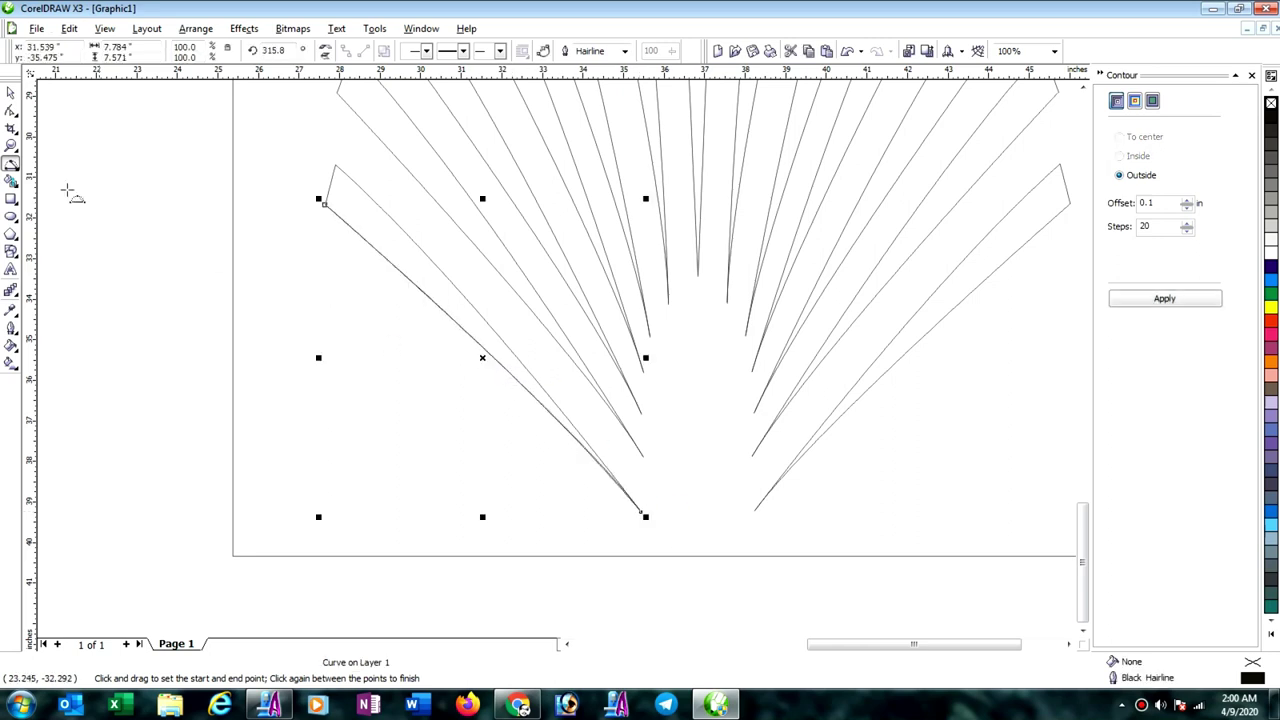
Step: Give the curve a red outline and make red the default outline colour
{"action": "left_click", "coordinate": [10, 93]}
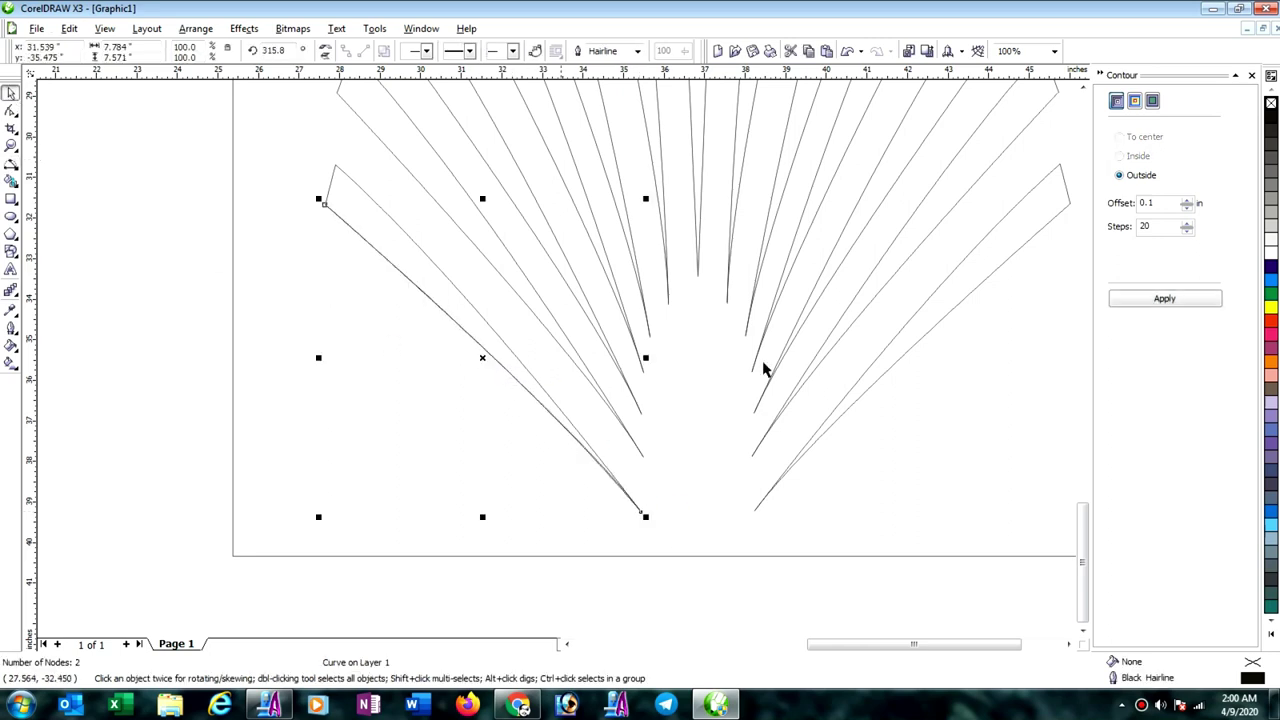
{"action": "right_click", "coordinate": [1272, 326]}
{"action": "left_click", "coordinate": [1029, 415]}
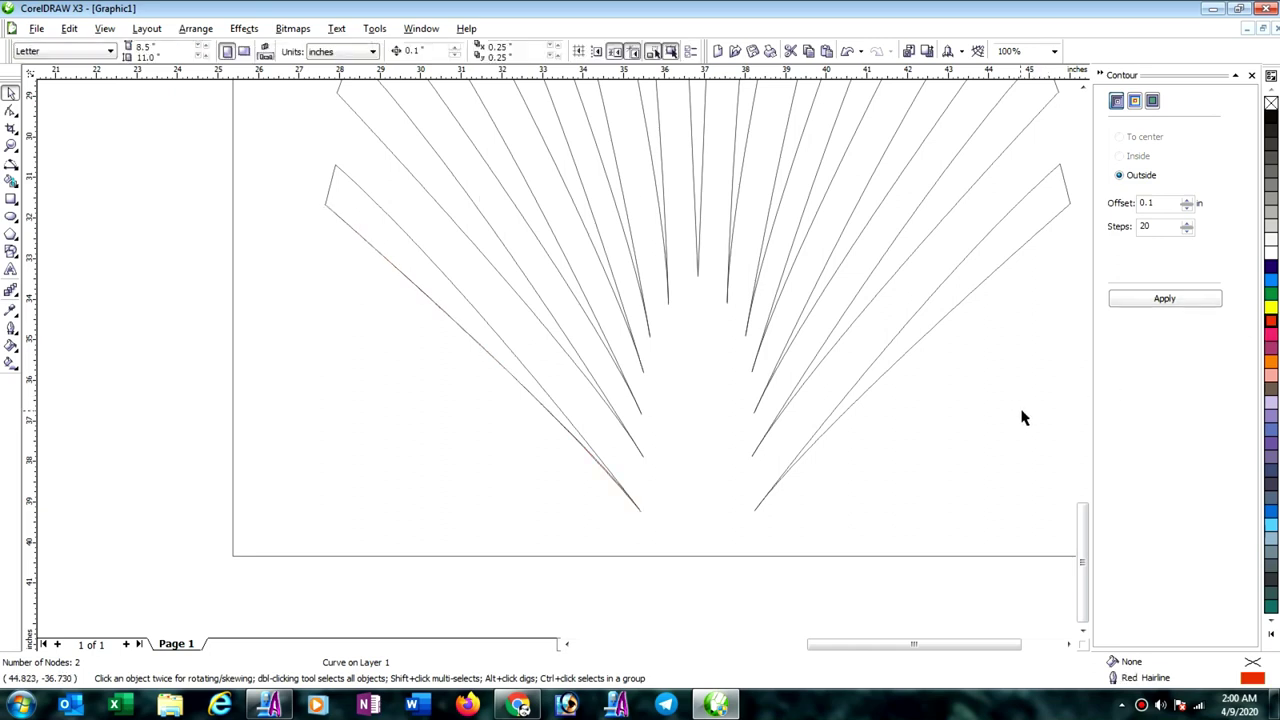
{"action": "right_click", "coordinate": [1272, 320]}
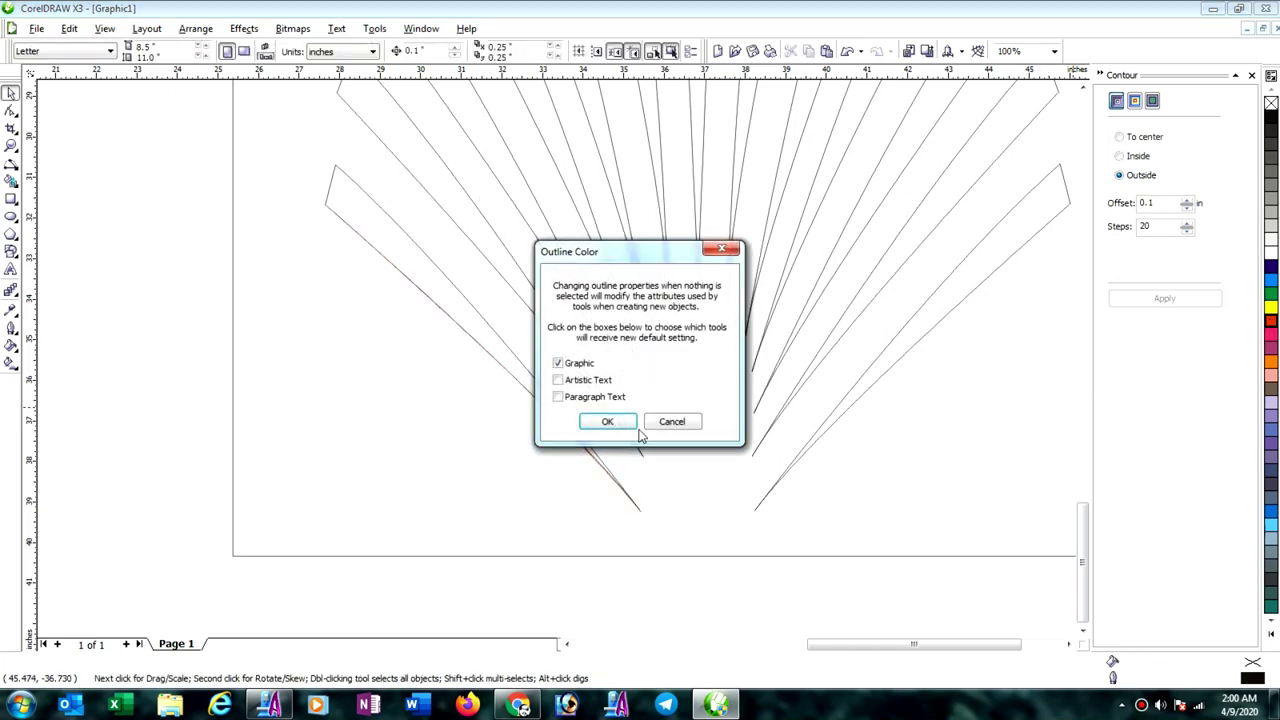
{"action": "left_click", "coordinate": [603, 420]}
Step: Draw a second red 3 Point Curve along the blade's other edge
{"action": "left_click", "coordinate": [10, 168]}
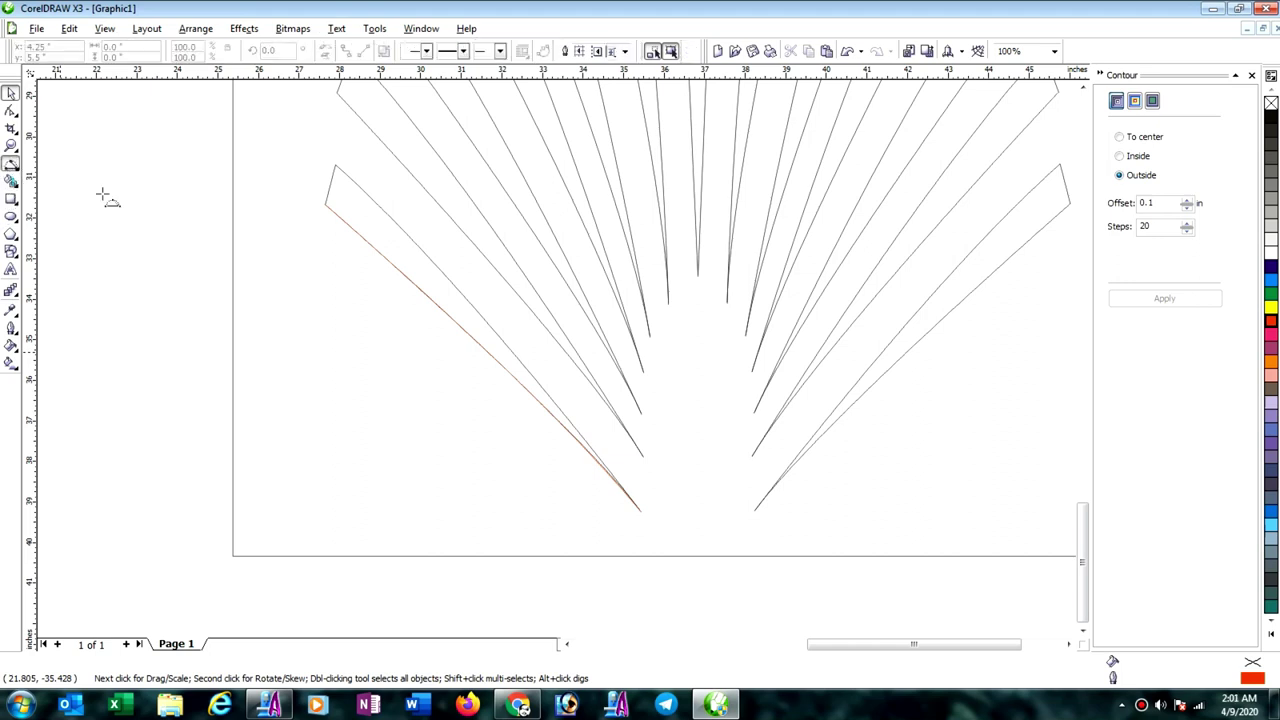
{"action": "left_click_drag", "start_coordinate": [336, 167], "coordinate": [641, 512]}
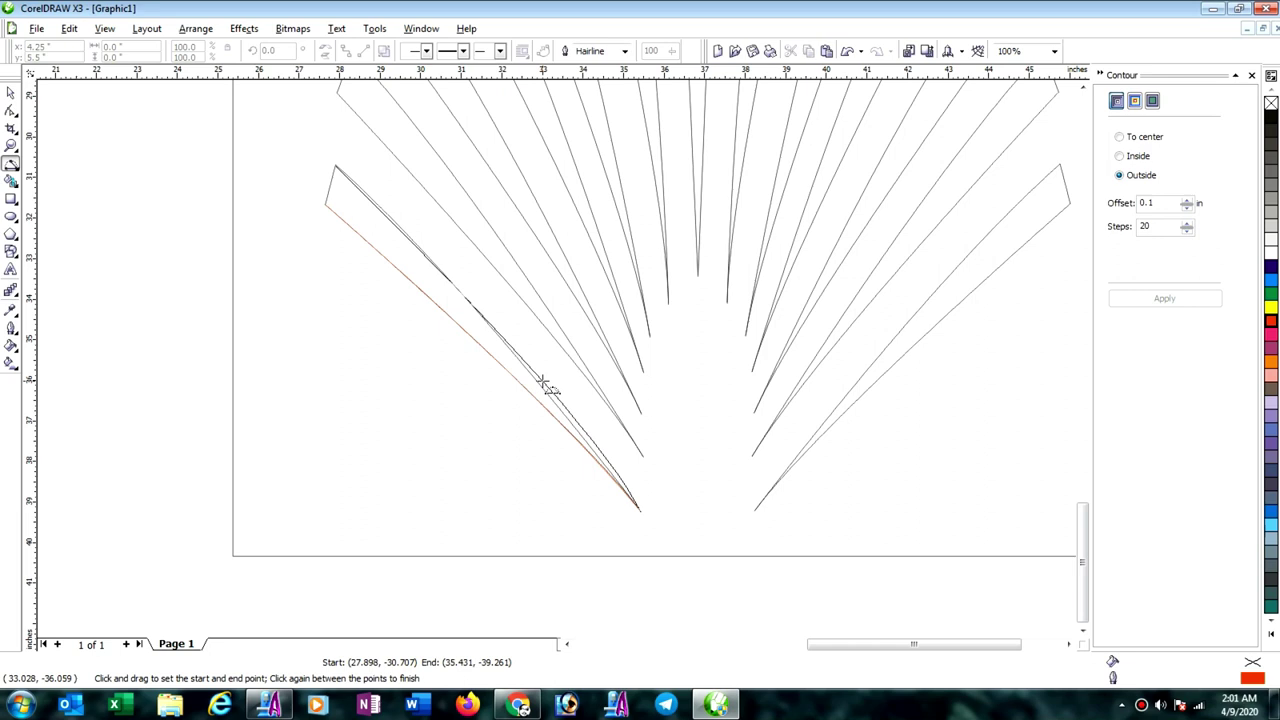
{"action": "left_click", "coordinate": [541, 383]}
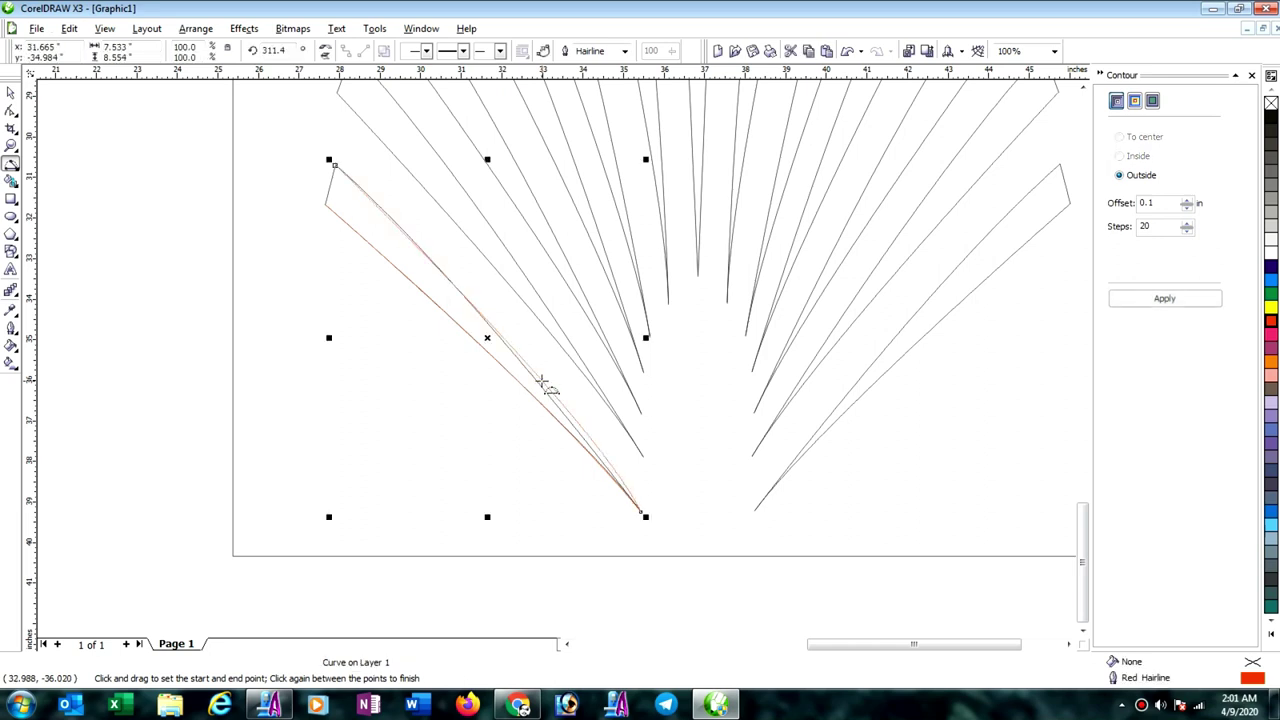
Step: Weld the two red curves into one shape and close its path
{"action": "left_click", "coordinate": [11, 94]}
{"action": "left_click_drag", "start_coordinate": [463, 332], "coordinate": [492, 340]}
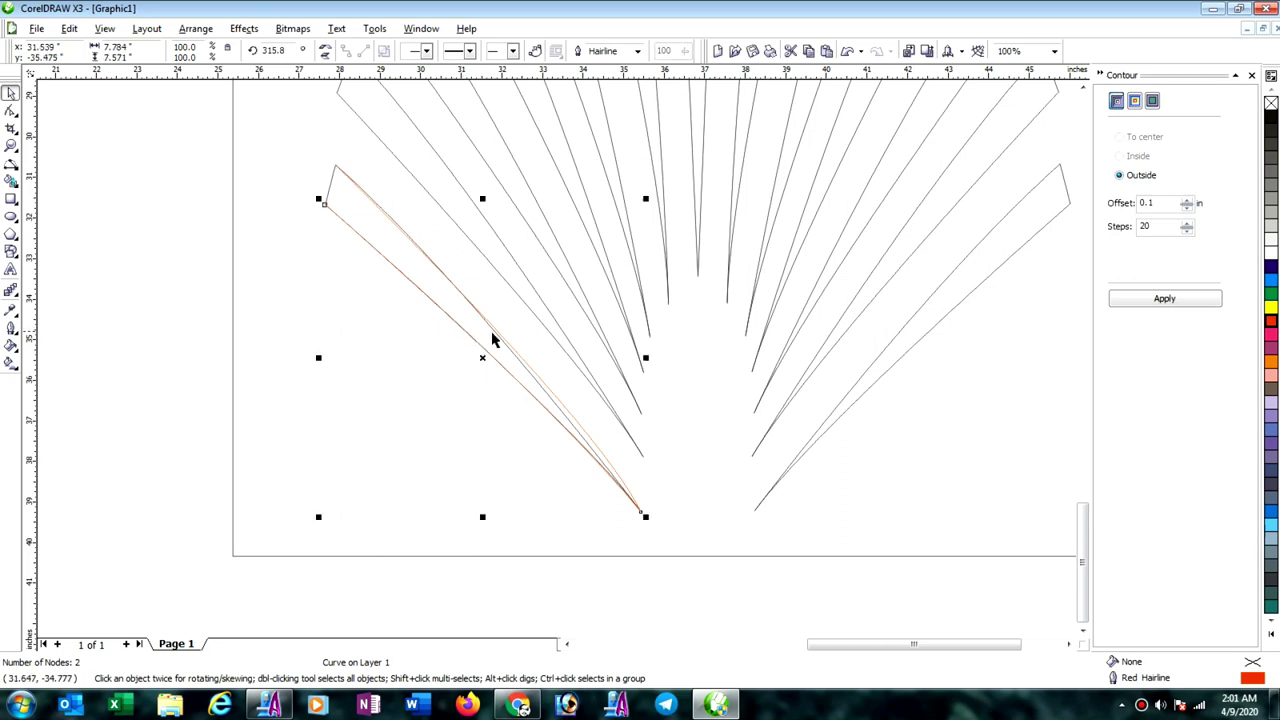
{"action": "left_click", "coordinate": [510, 346], "text": "shift"}
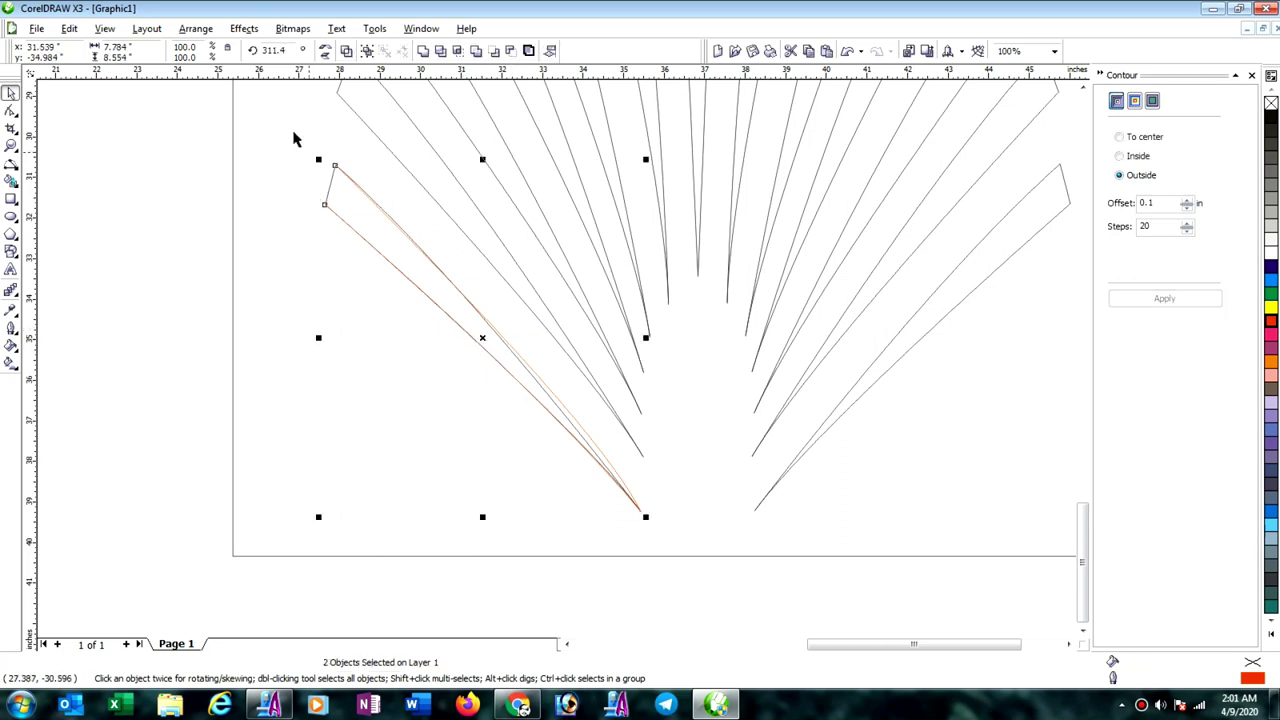
{"action": "left_click", "coordinate": [195, 29]}
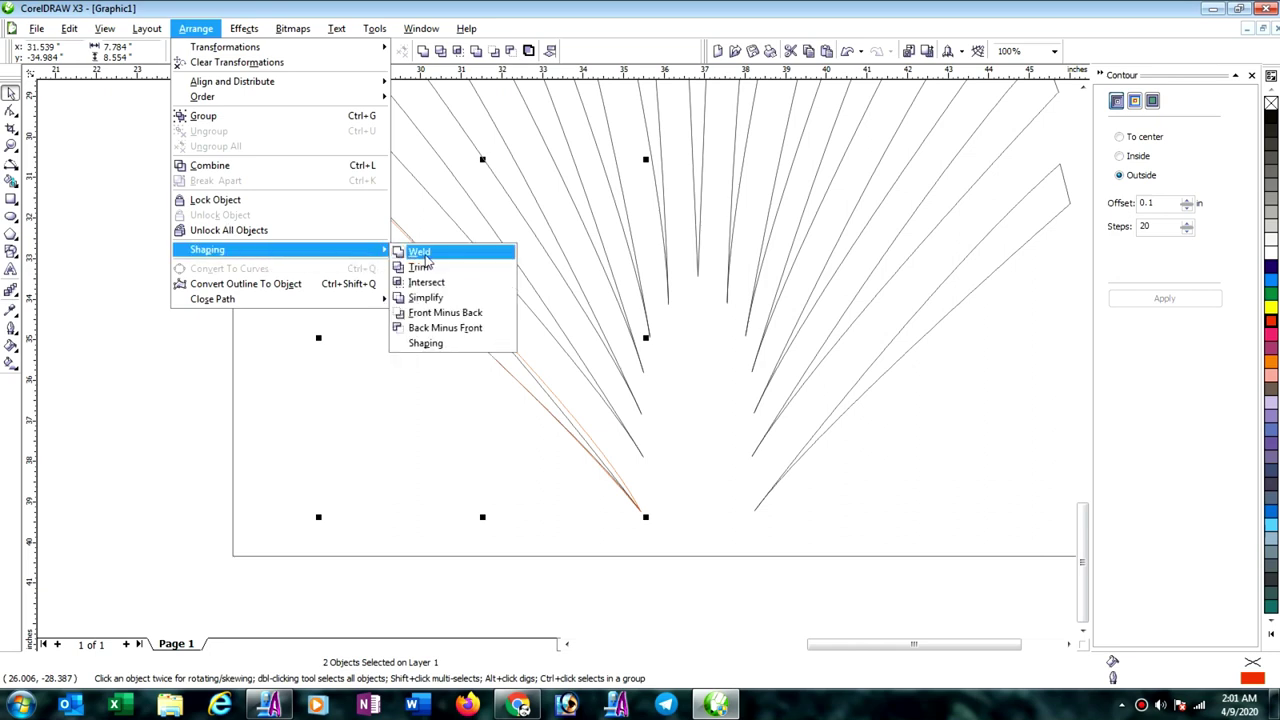
{"action": "left_click", "coordinate": [410, 251]}
{"action": "left_click", "coordinate": [195, 29]}
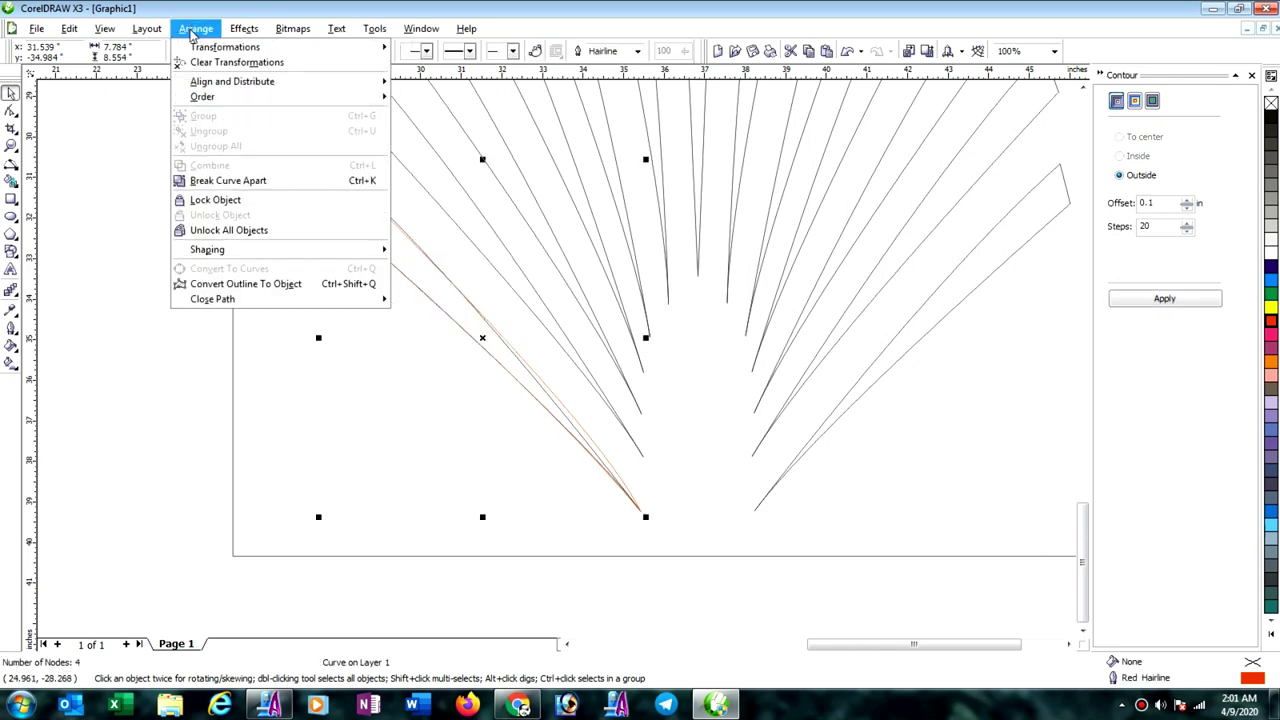
{"action": "mouse_move", "coordinate": [212, 299]}
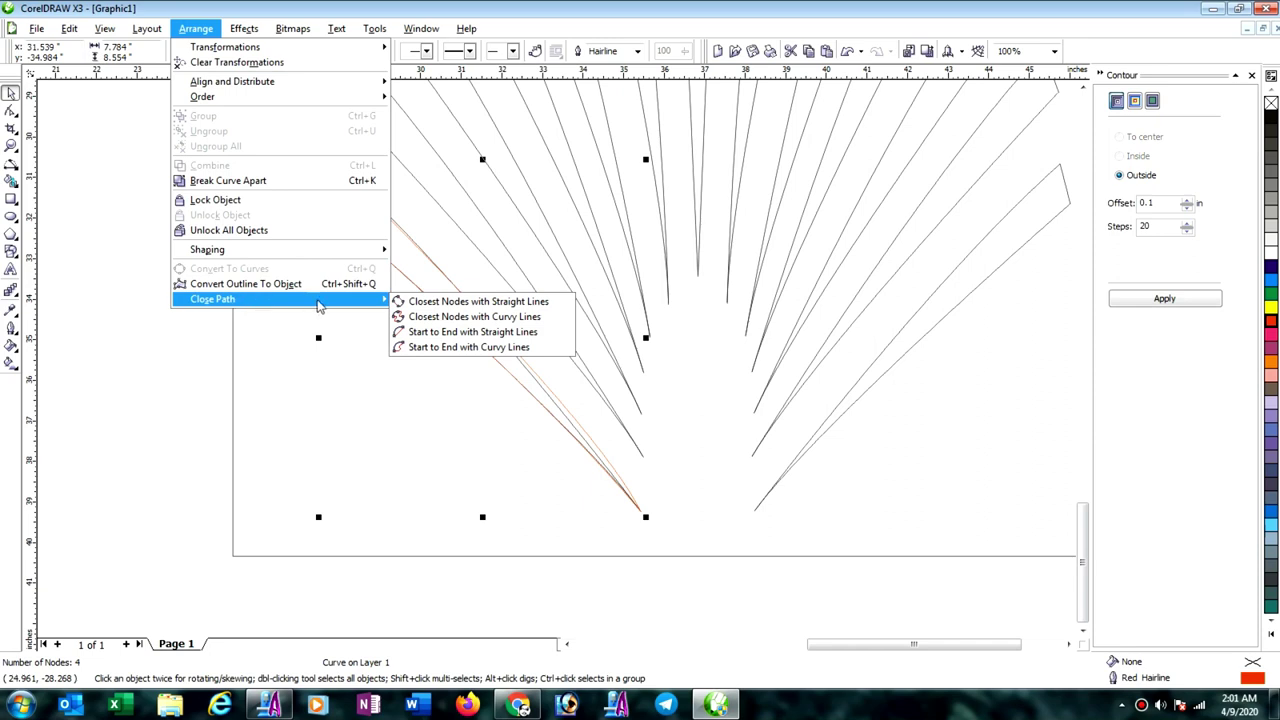
{"action": "left_click", "coordinate": [443, 301]}
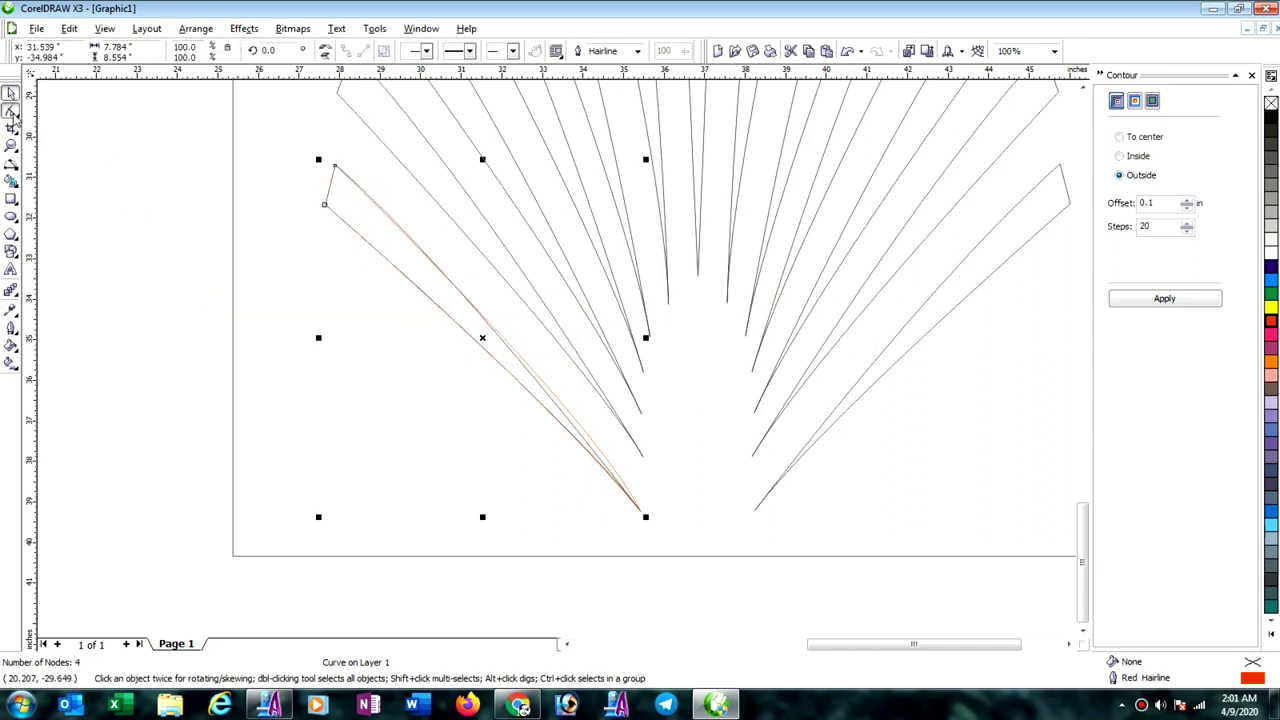
{"action": "left_click", "coordinate": [11, 111]}
Step: Refine the curve near the blade tip so it follows the blade edge
{"action": "scroll", "coordinate": [622, 470], "scroll_direction": "up", "scroll_amount": 1}
{"action": "scroll", "coordinate": [560, 362], "scroll_direction": "up", "scroll_amount": 1}
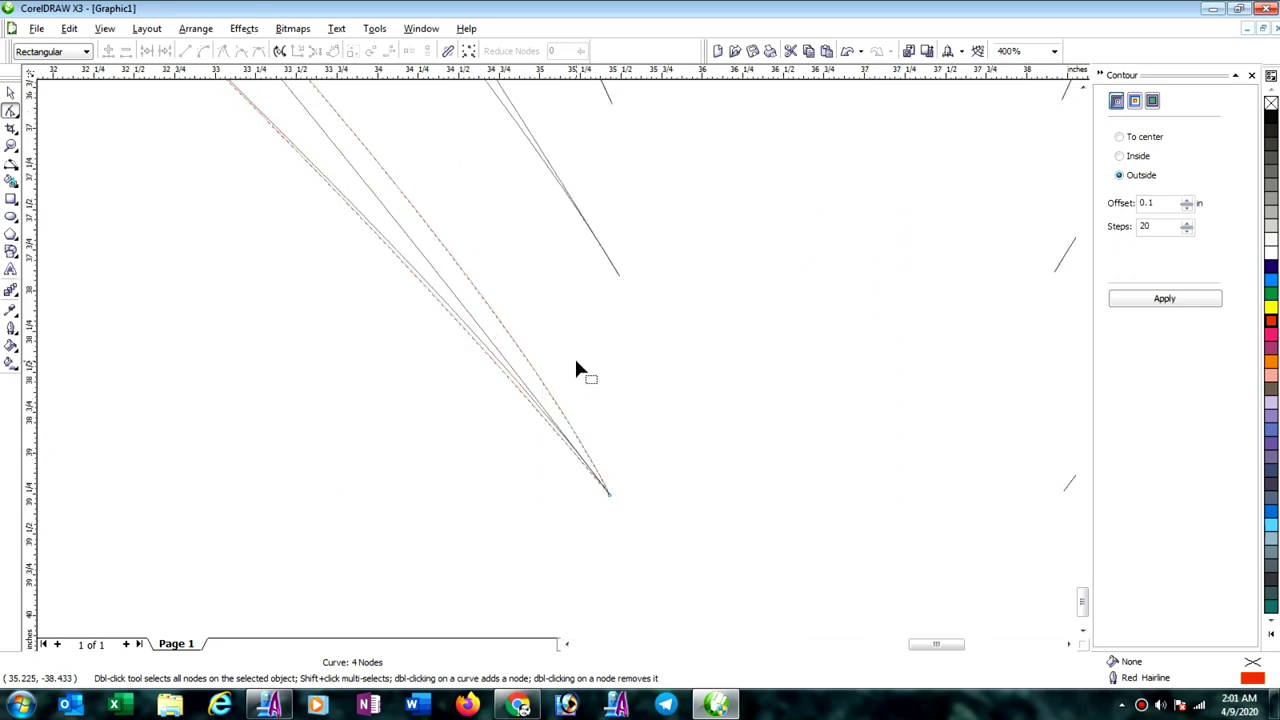
{"action": "left_click", "coordinate": [608, 494]}
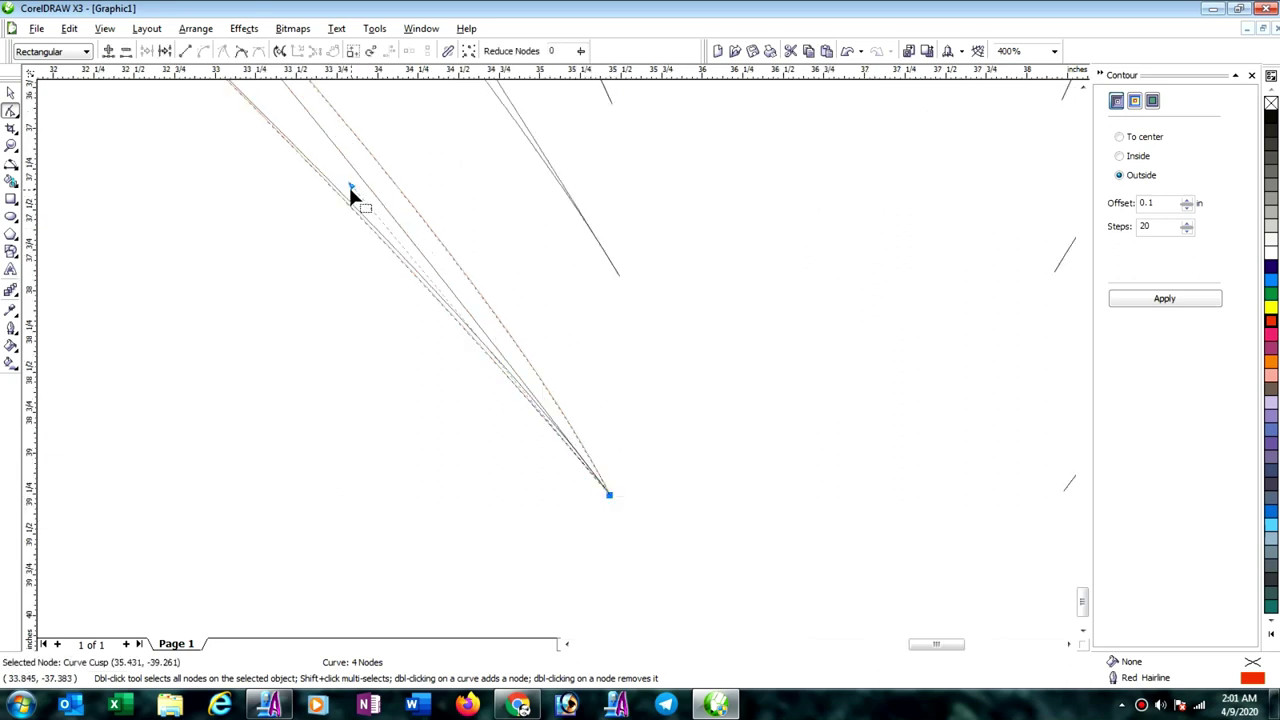
{"action": "left_click_drag", "start_coordinate": [353, 192], "coordinate": [358, 186]}
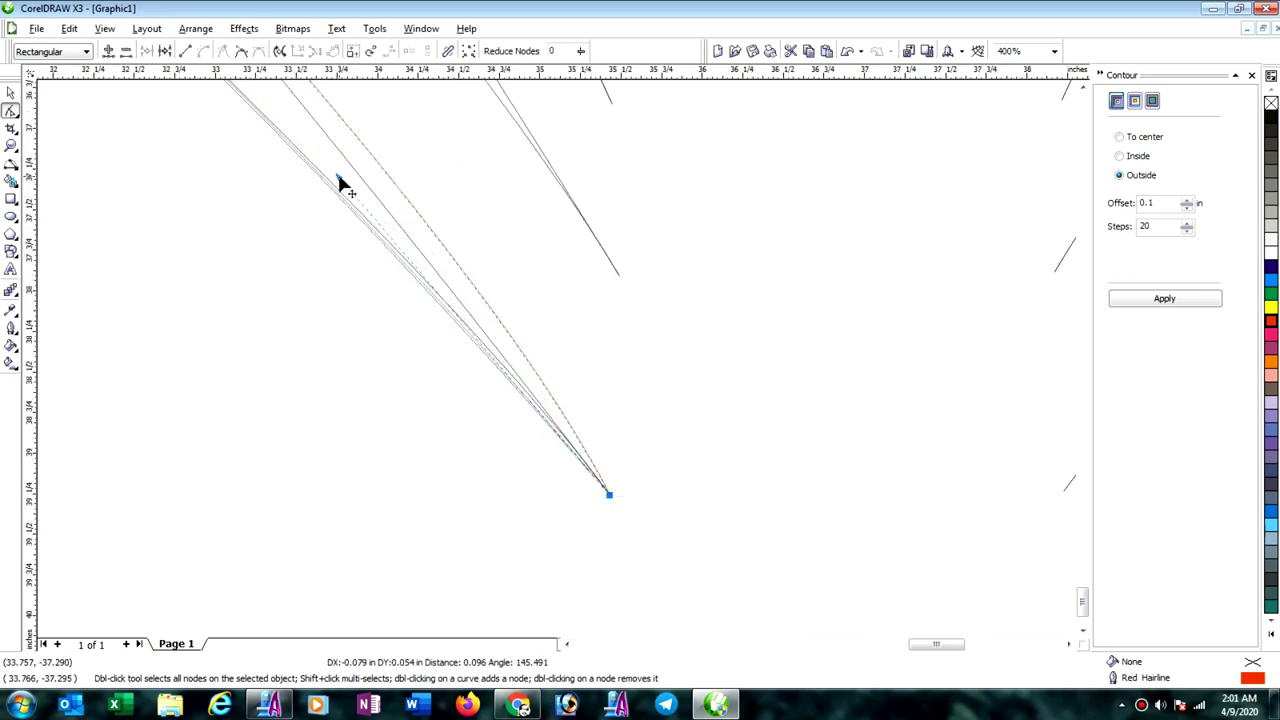
{"action": "left_click_drag", "start_coordinate": [340, 182], "coordinate": [340, 172]}
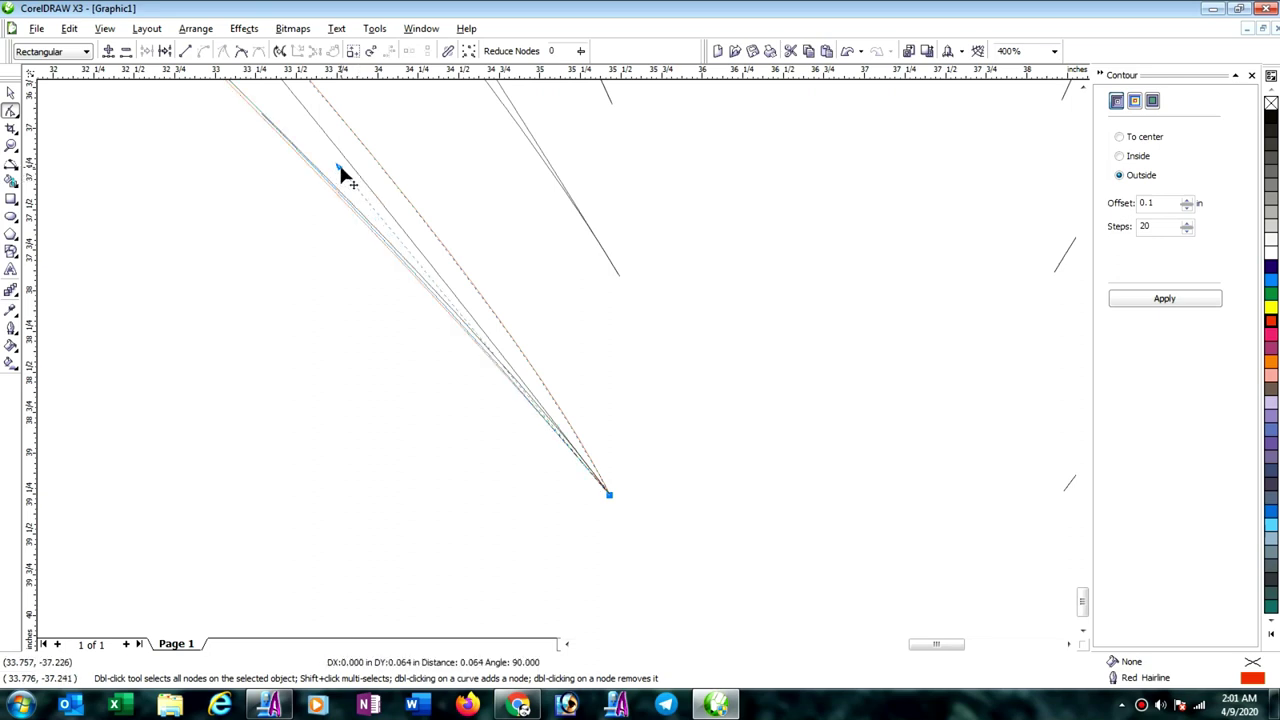
{"action": "scroll", "coordinate": [554, 353], "scroll_direction": "down", "scroll_amount": 2}
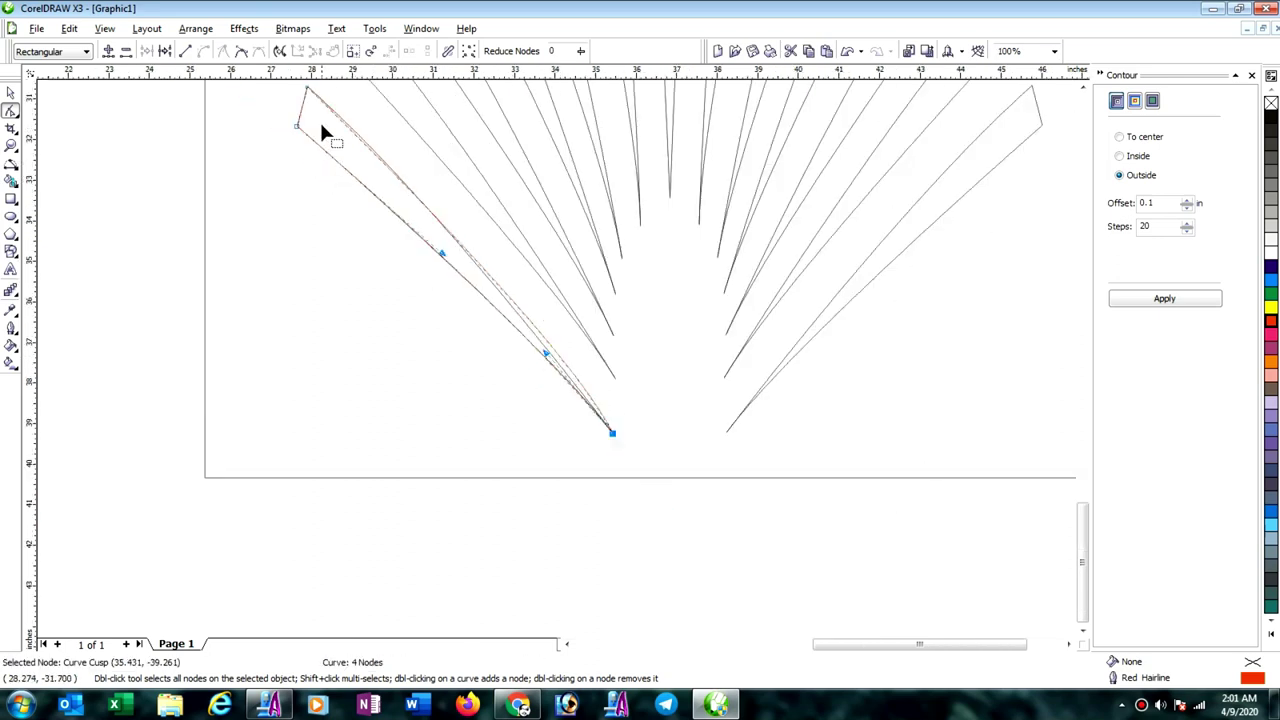
{"action": "left_click_drag", "start_coordinate": [288, 90], "coordinate": [344, 196]}
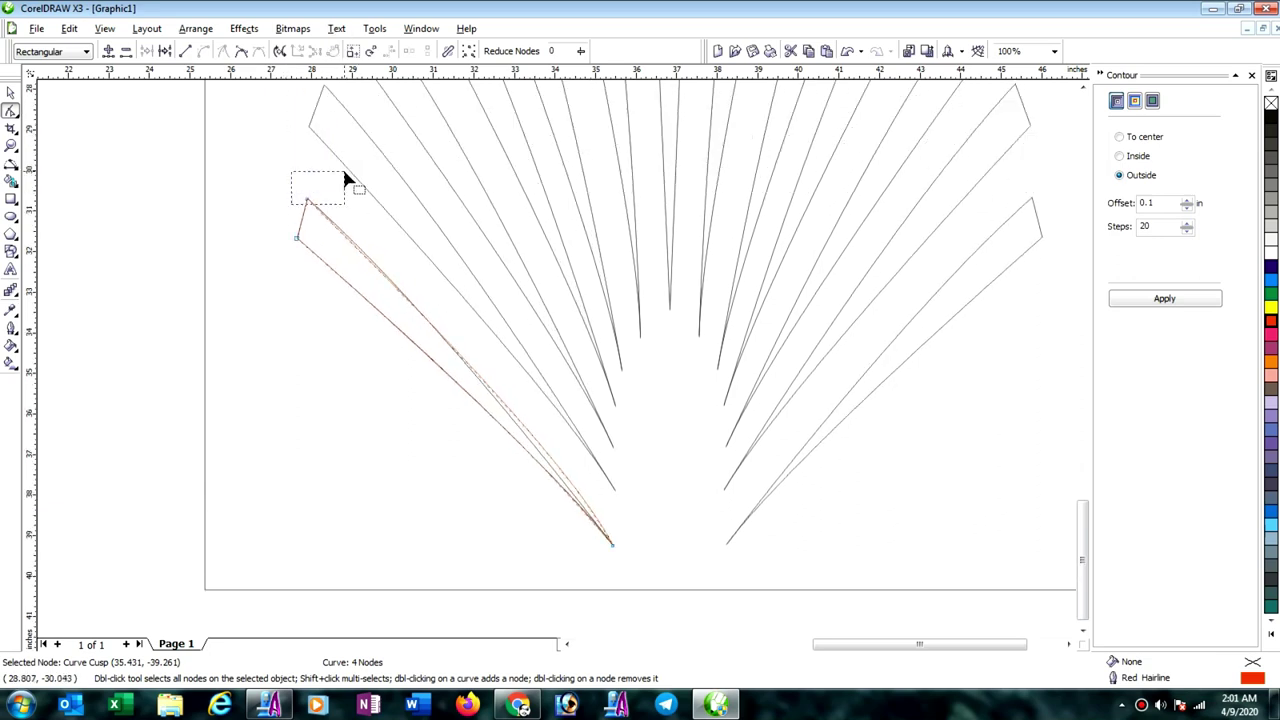
Step: Pull the leaf outline's node up-left to fit inside the contour lines, zooming to check
{"action": "scroll", "coordinate": [557, 366], "scroll_direction": "up", "scroll_amount": 1}
{"action": "scroll", "coordinate": [559, 370], "scroll_direction": "up", "scroll_amount": 1}
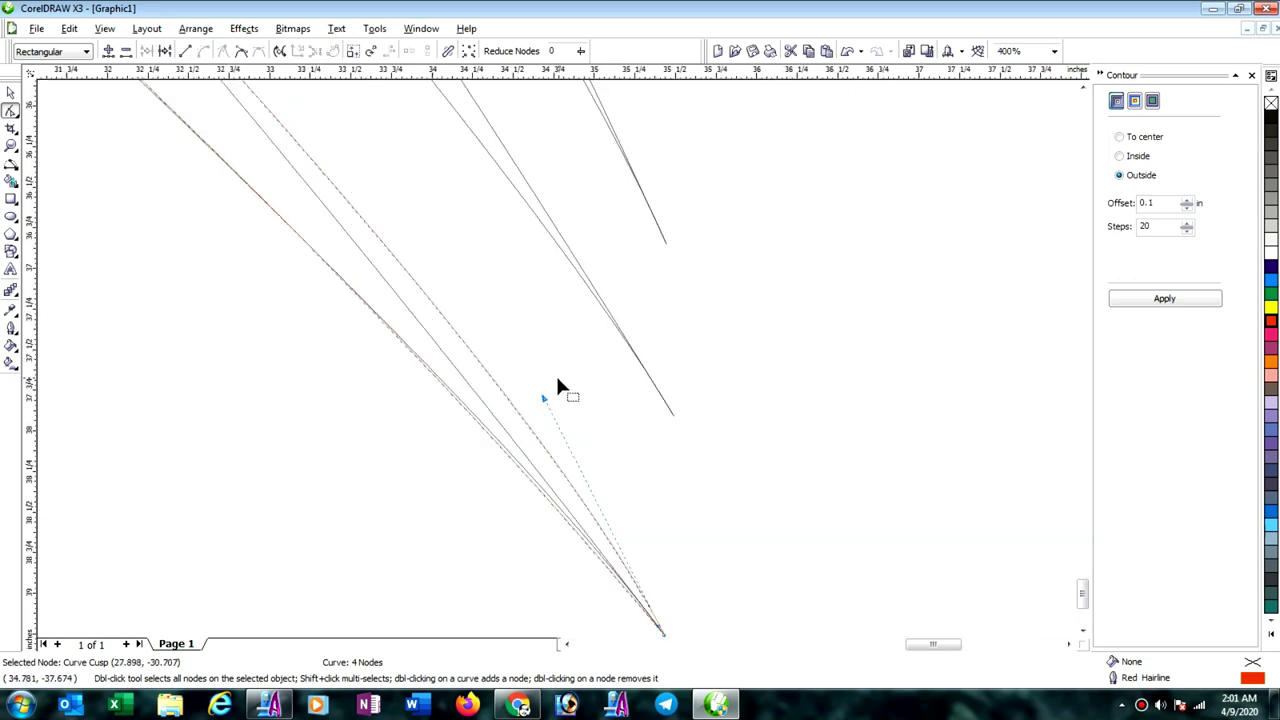
{"action": "left_click_drag", "start_coordinate": [546, 399], "coordinate": [527, 420]}
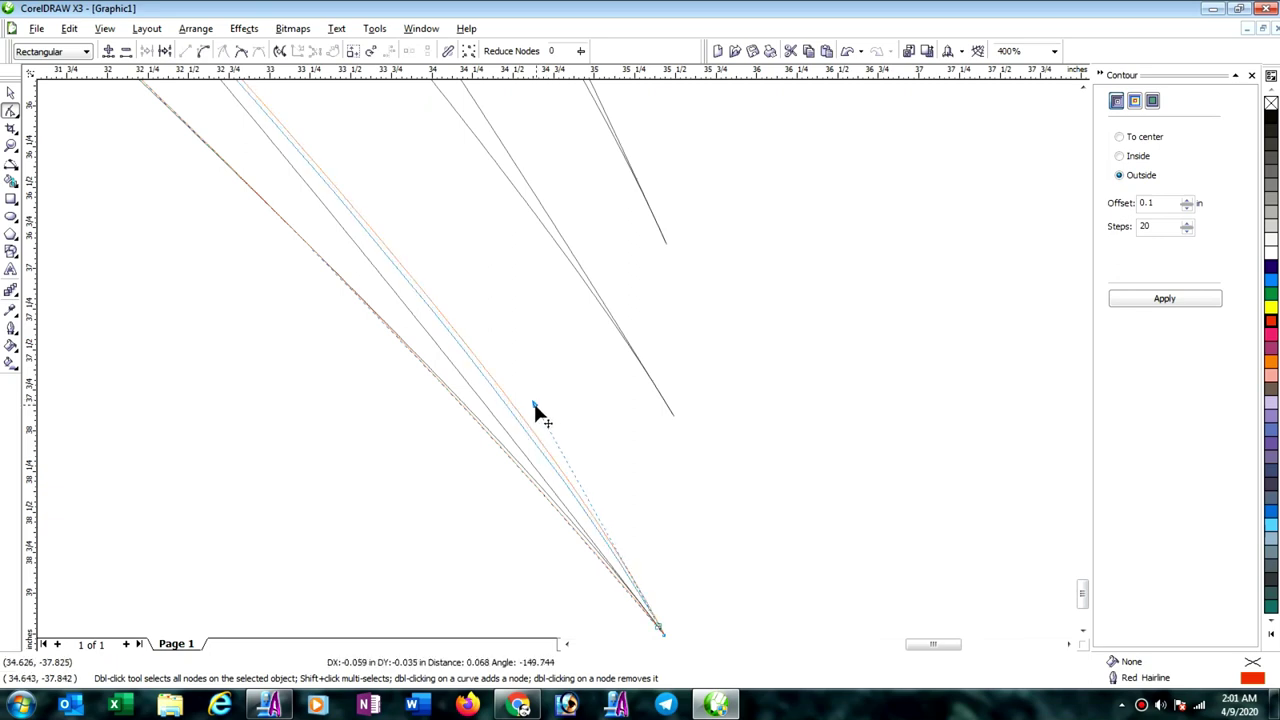
{"action": "scroll", "coordinate": [551, 366], "scroll_direction": "up", "scroll_amount": 2}
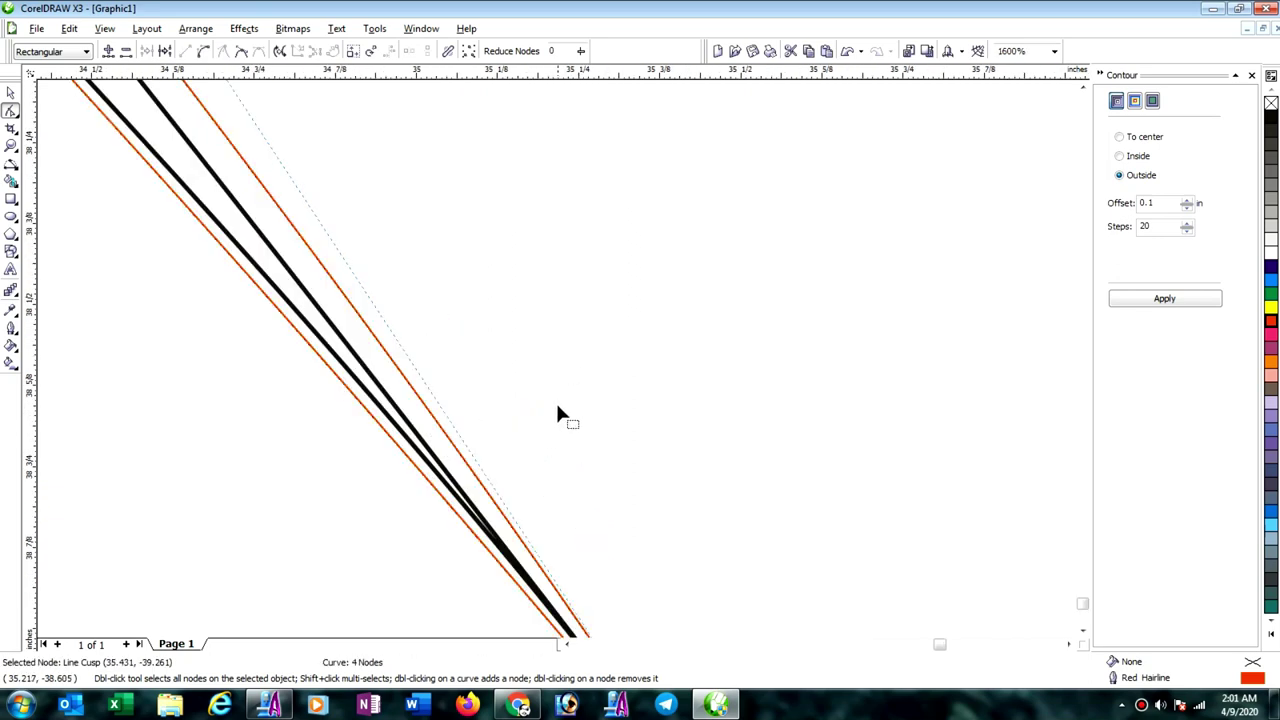
{"action": "scroll", "coordinate": [560, 400], "scroll_direction": "down", "scroll_amount": 1}
{"action": "scroll", "coordinate": [558, 368], "scroll_direction": "up", "scroll_amount": 2}
{"action": "scroll", "coordinate": [543, 375], "scroll_direction": "up", "scroll_amount": 2}
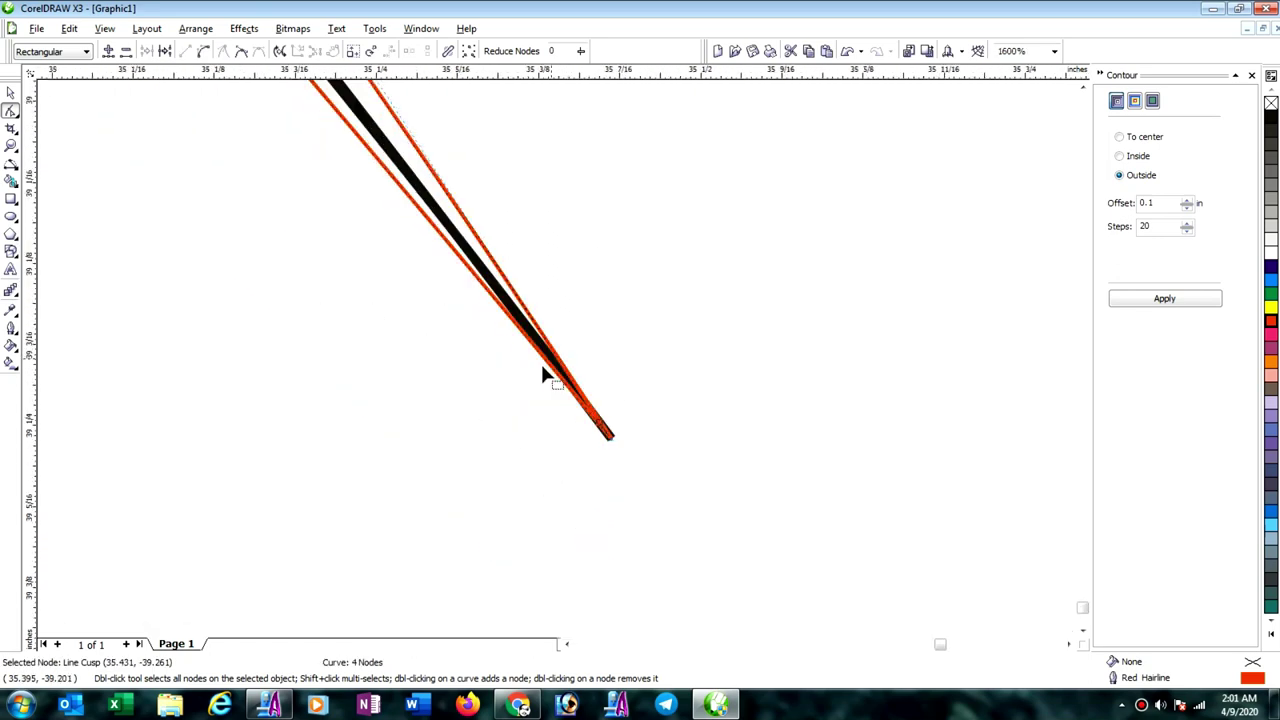
{"action": "scroll", "coordinate": [550, 360], "scroll_direction": "up", "scroll_amount": 1}
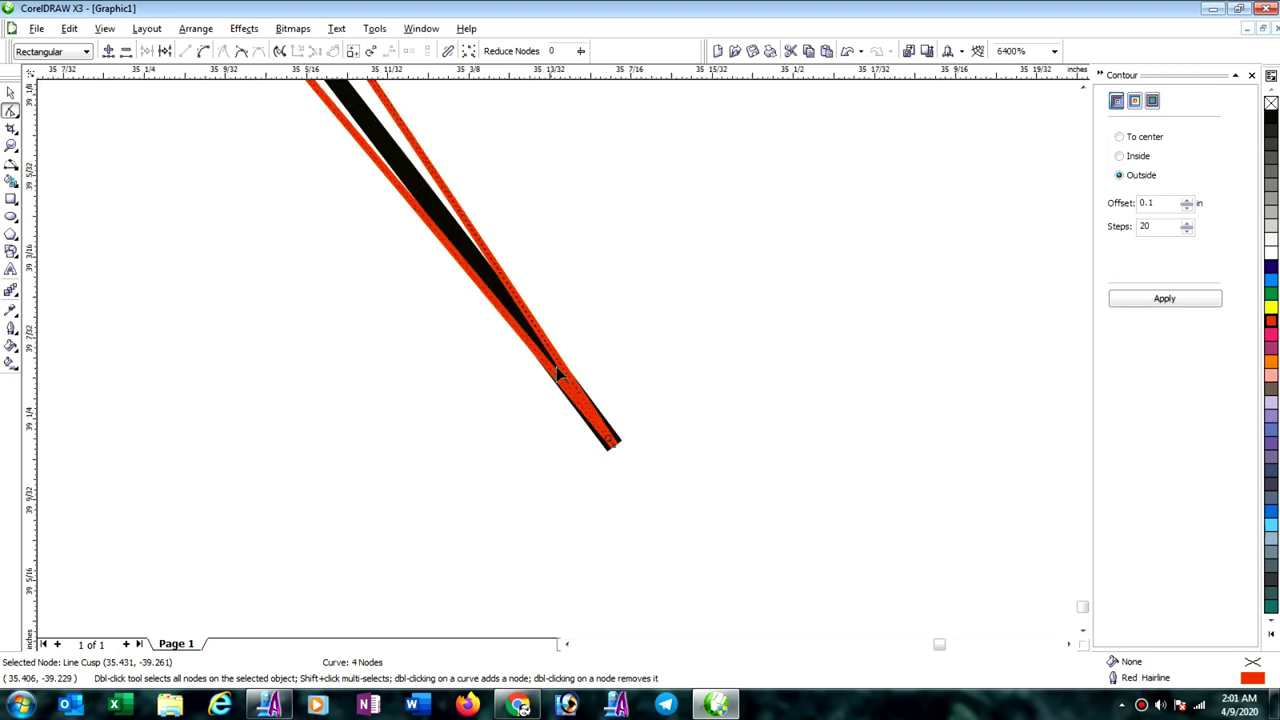
{"action": "scroll", "coordinate": [557, 372], "scroll_direction": "down", "scroll_amount": 1}
{"action": "scroll", "coordinate": [555, 360], "scroll_direction": "down", "scroll_amount": 2}
{"action": "scroll", "coordinate": [552, 360], "scroll_direction": "down", "scroll_amount": 3}
{"action": "scroll", "coordinate": [545, 362], "scroll_direction": "down", "scroll_amount": 2}
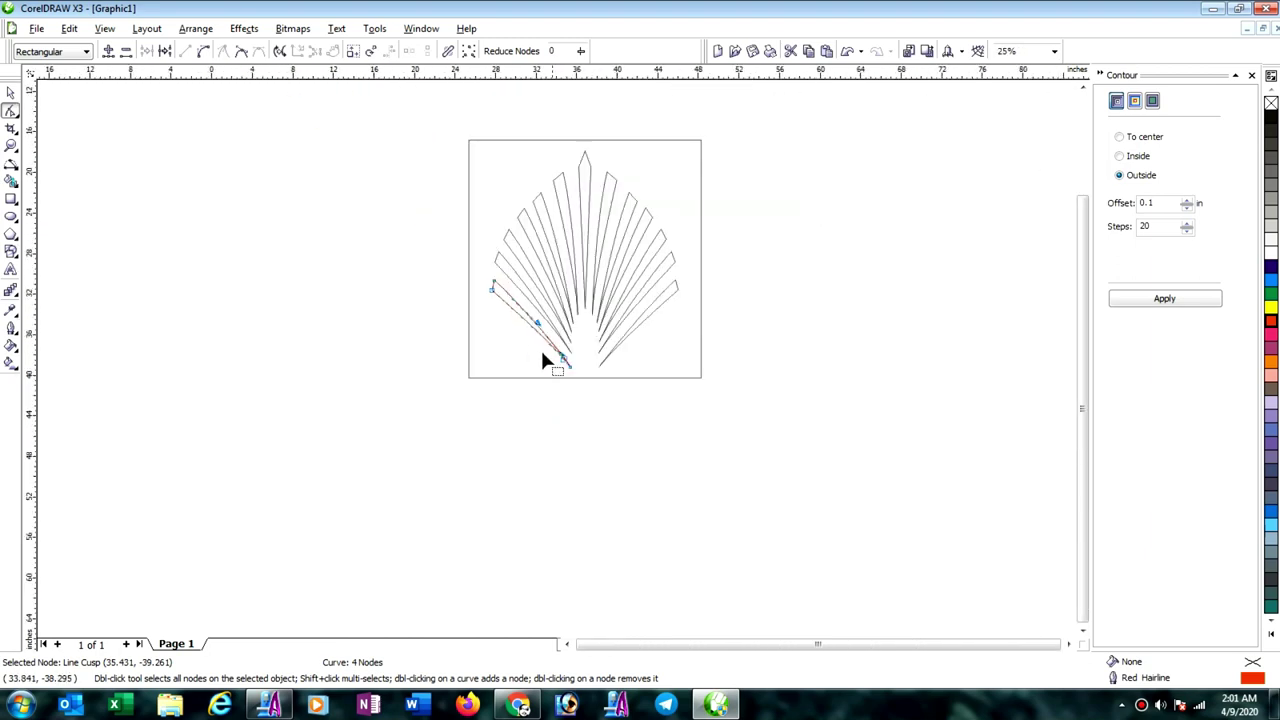
Step: Move the red leaf outline left off the page
{"action": "left_click", "coordinate": [10, 94]}
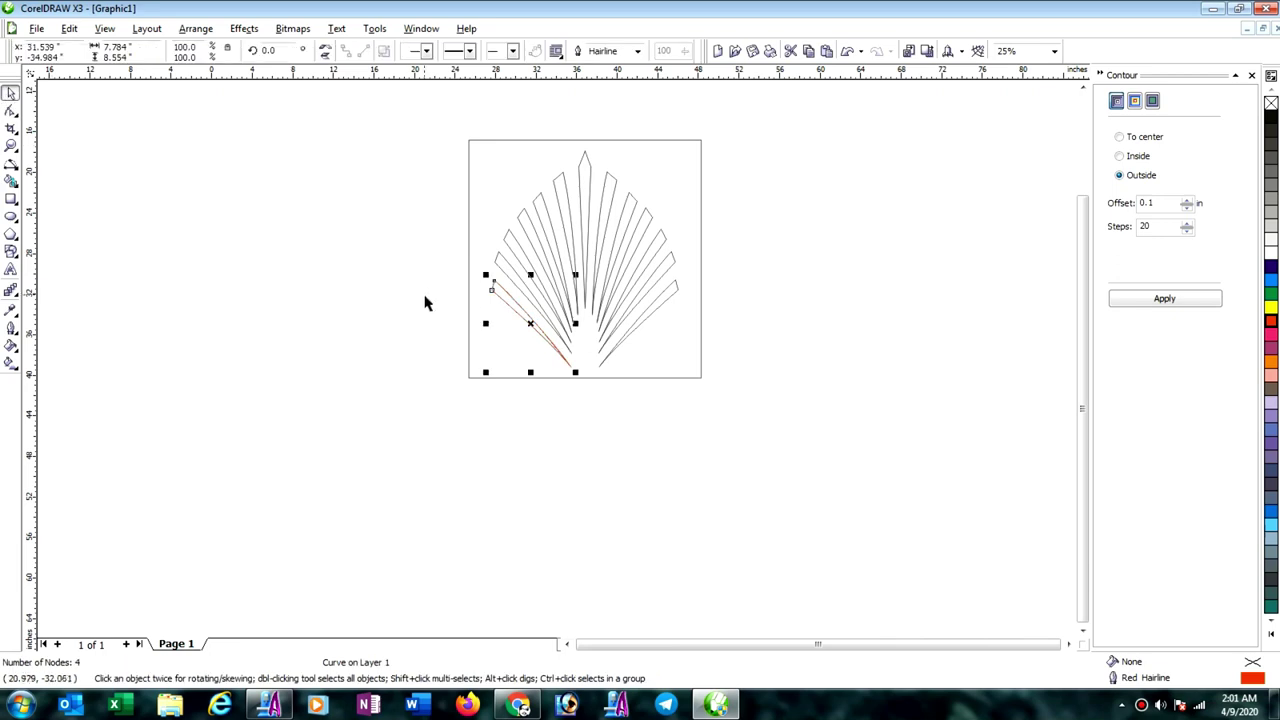
{"action": "left_click_drag", "start_coordinate": [509, 304], "coordinate": [362, 346]}
{"action": "scroll", "coordinate": [340, 350], "scroll_direction": "up", "scroll_amount": 2}
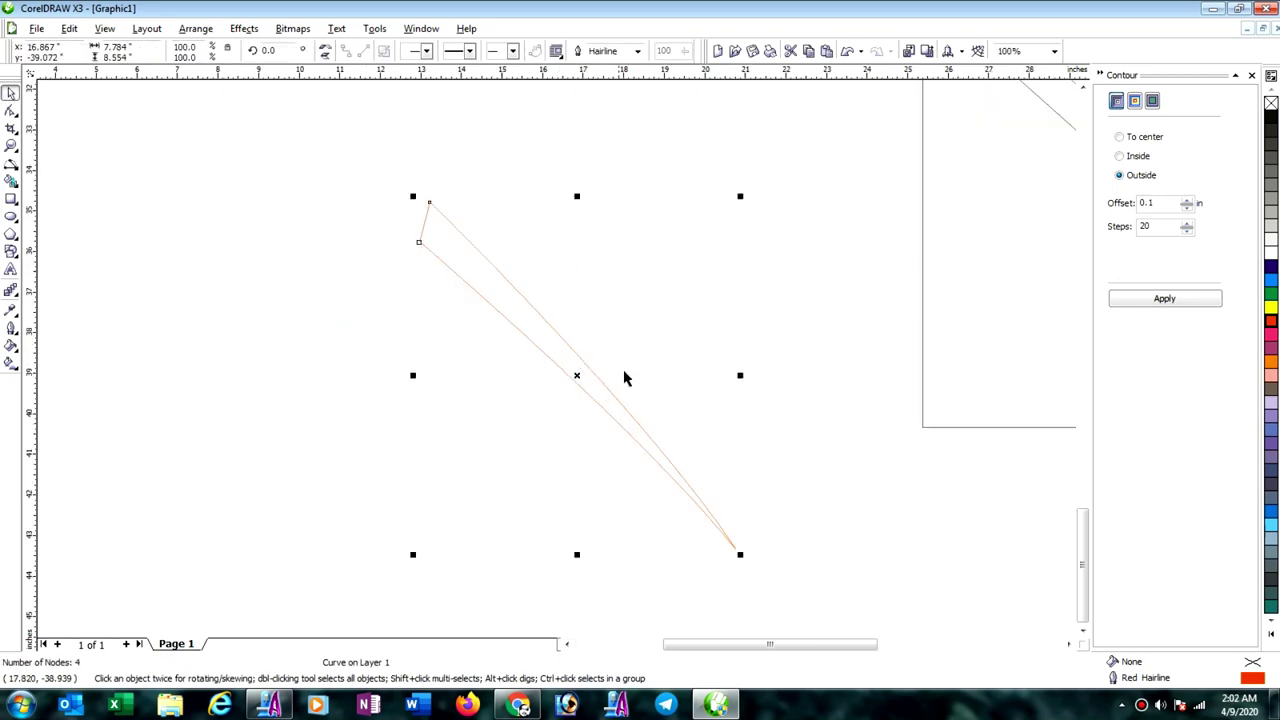
Step: Export the selected outline to the desktop as an EPS file, Graphic1.eps
{"action": "left_click", "coordinate": [36, 28]}
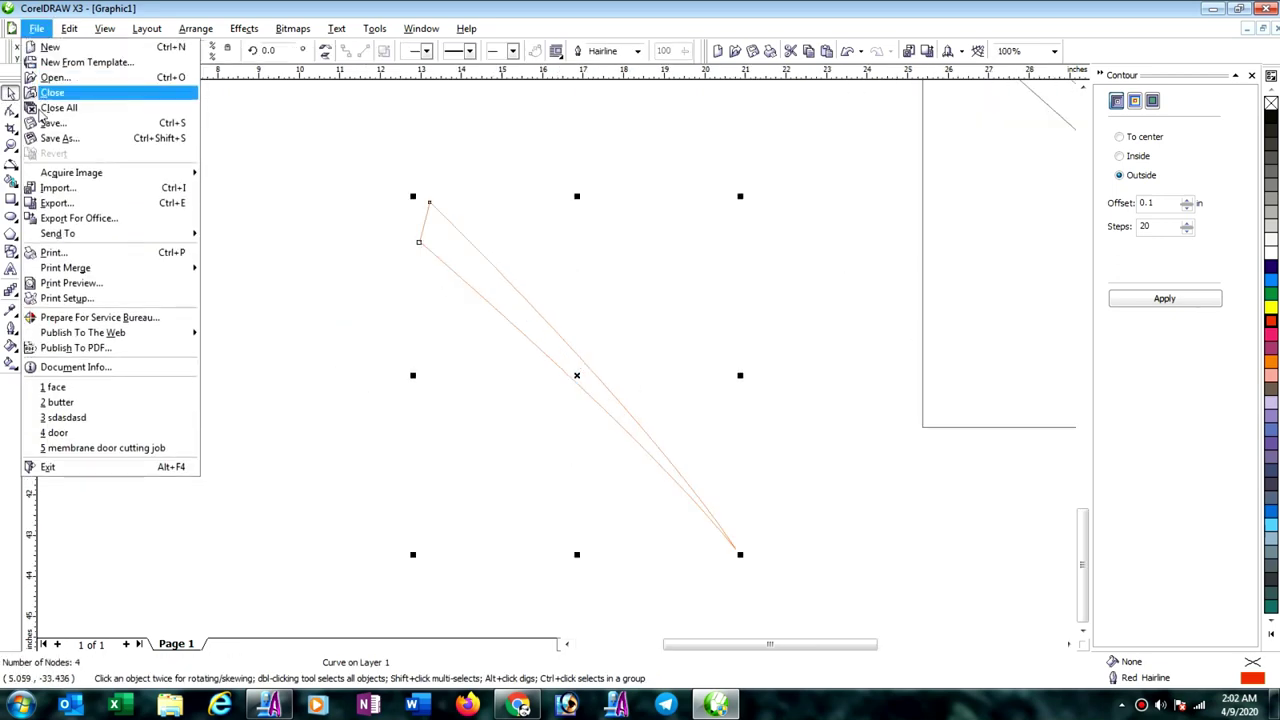
{"action": "left_click", "coordinate": [42, 205]}
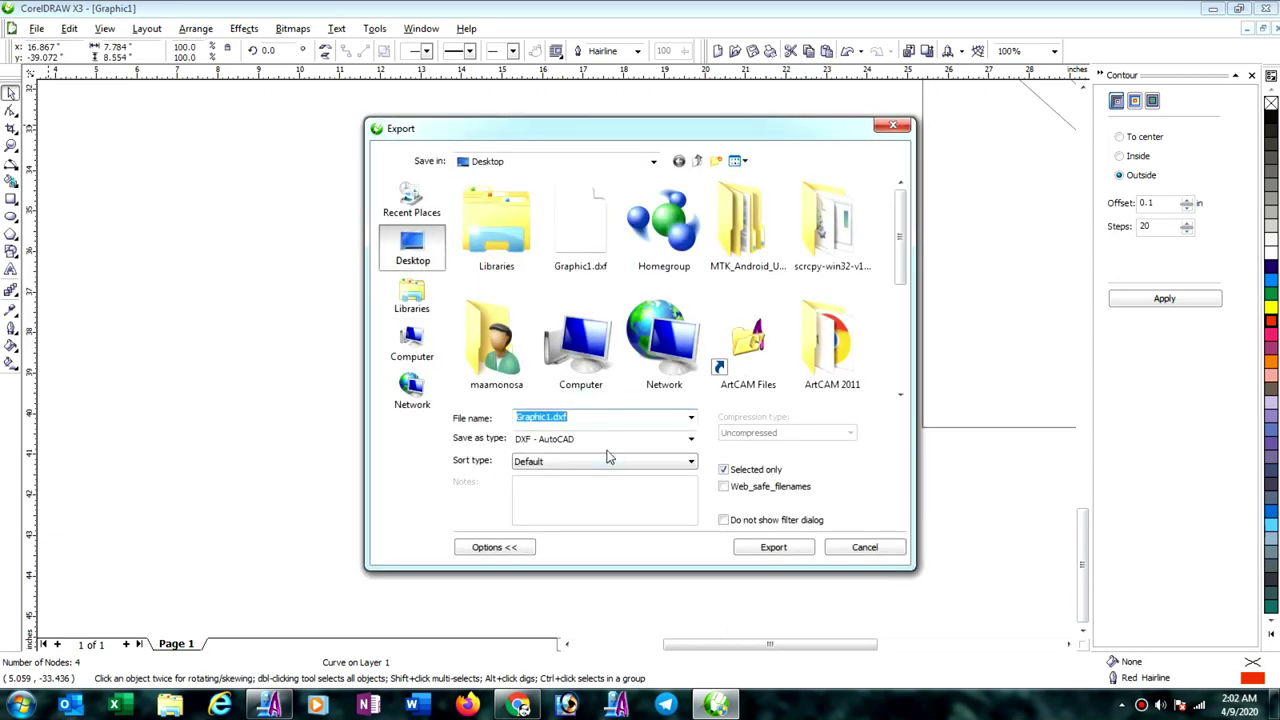
{"action": "left_click", "coordinate": [690, 441]}
{"action": "scroll", "coordinate": [613, 478], "scroll_direction": "up", "scroll_amount": 2}
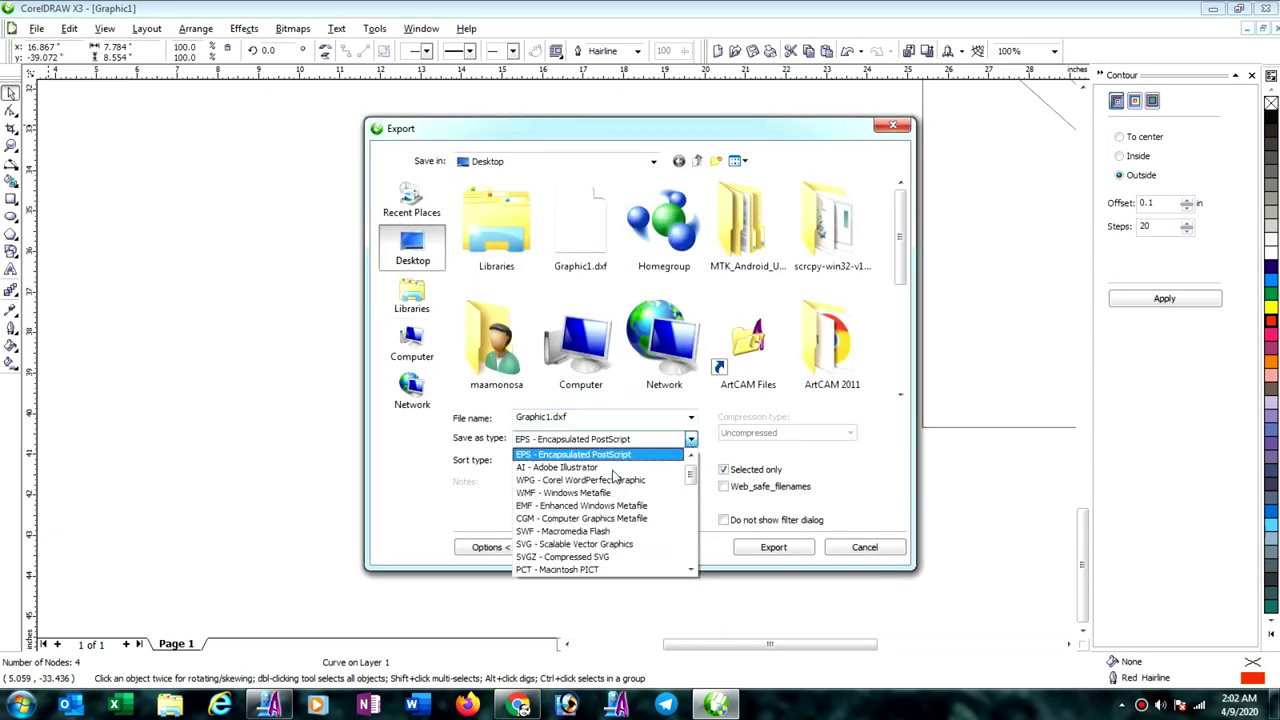
{"action": "left_click", "coordinate": [600, 453]}
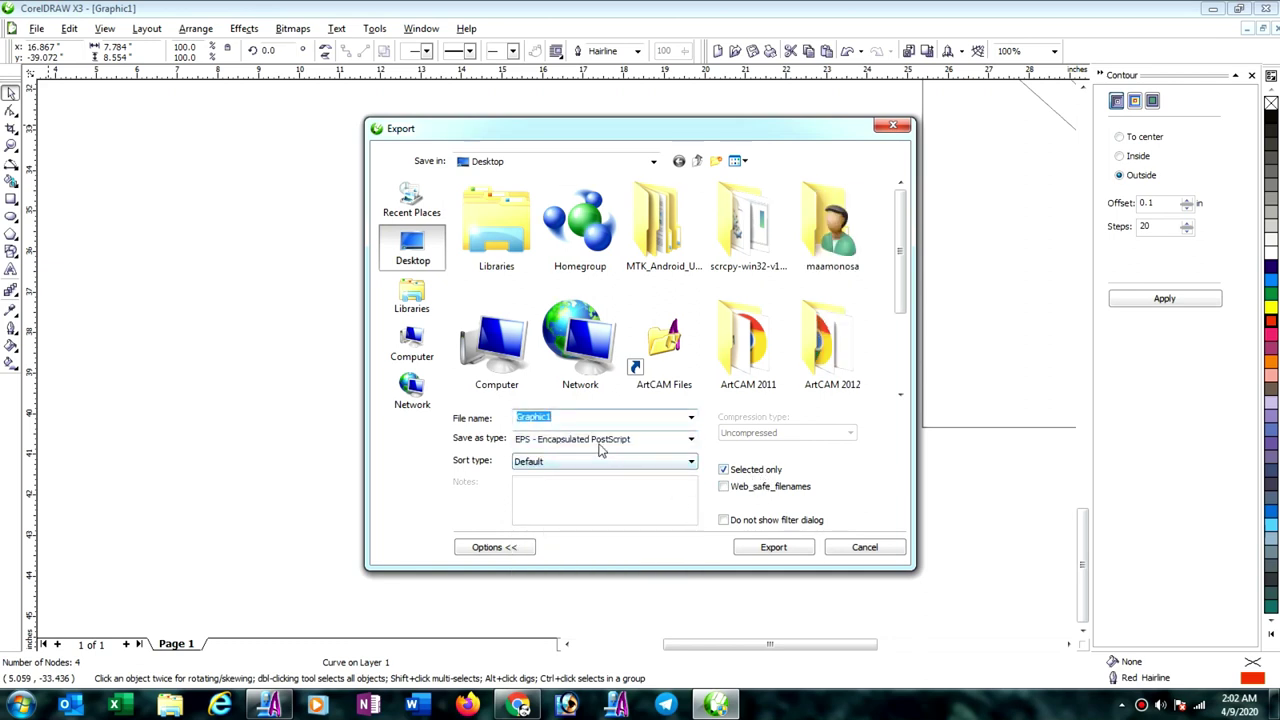
{"action": "type", "text": "a"}
{"action": "left_click", "coordinate": [773, 547]}
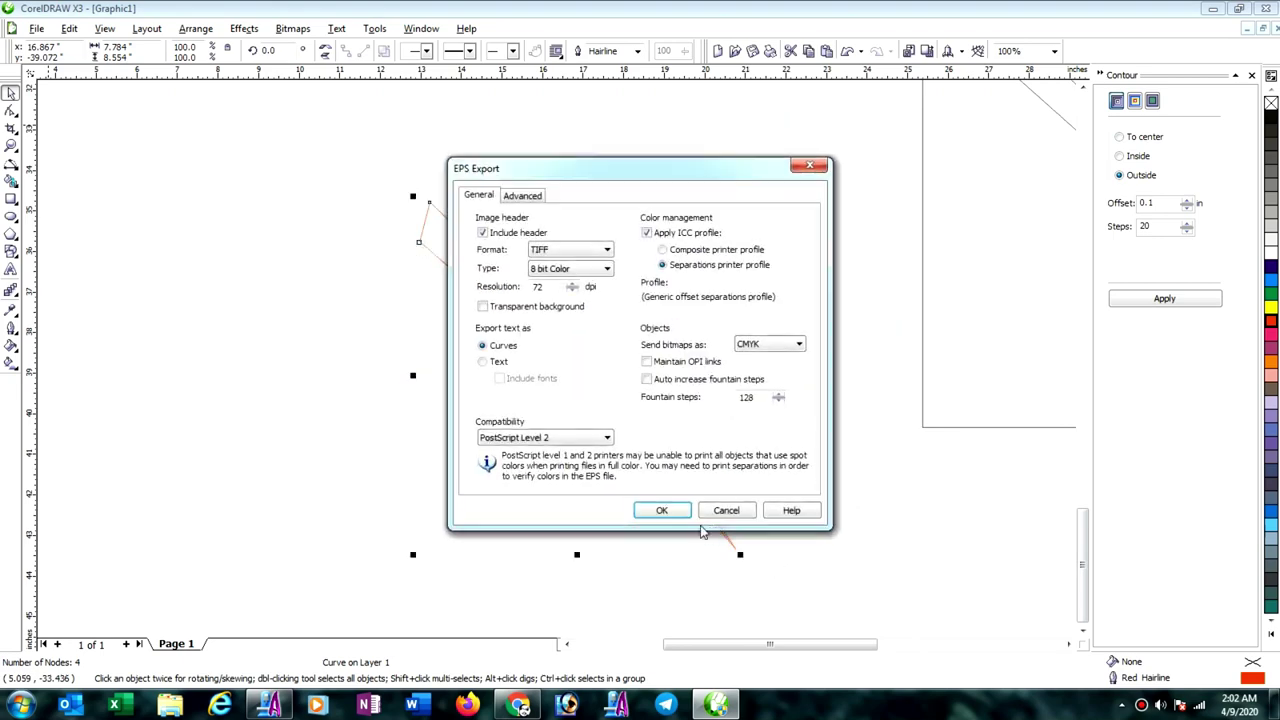
{"action": "left_click", "coordinate": [665, 511]}
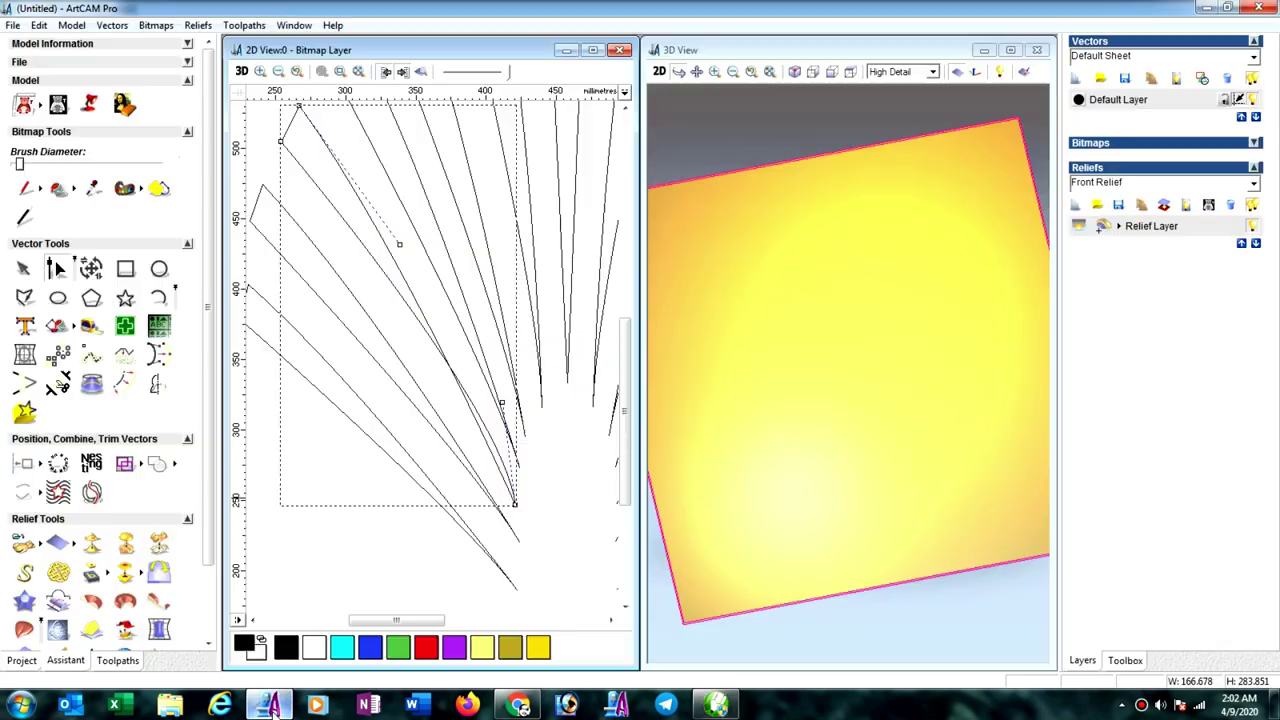
Step: Fit the whole ArtCAM model in the 2D view and box-select all the fan vectors
{"action": "left_click", "coordinate": [270, 705]}
{"action": "key", "text": "F4"}
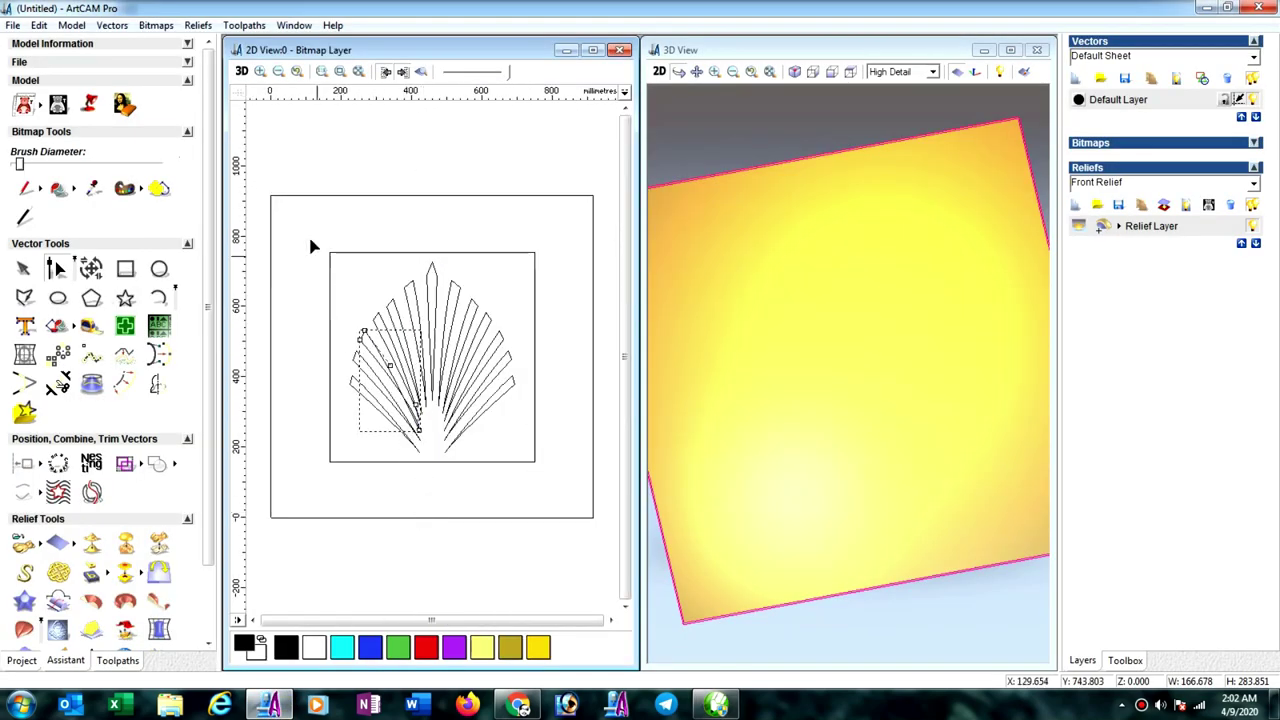
{"action": "left_click_drag", "start_coordinate": [308, 233], "coordinate": [497, 441]}
{"action": "left_click", "coordinate": [586, 514]}
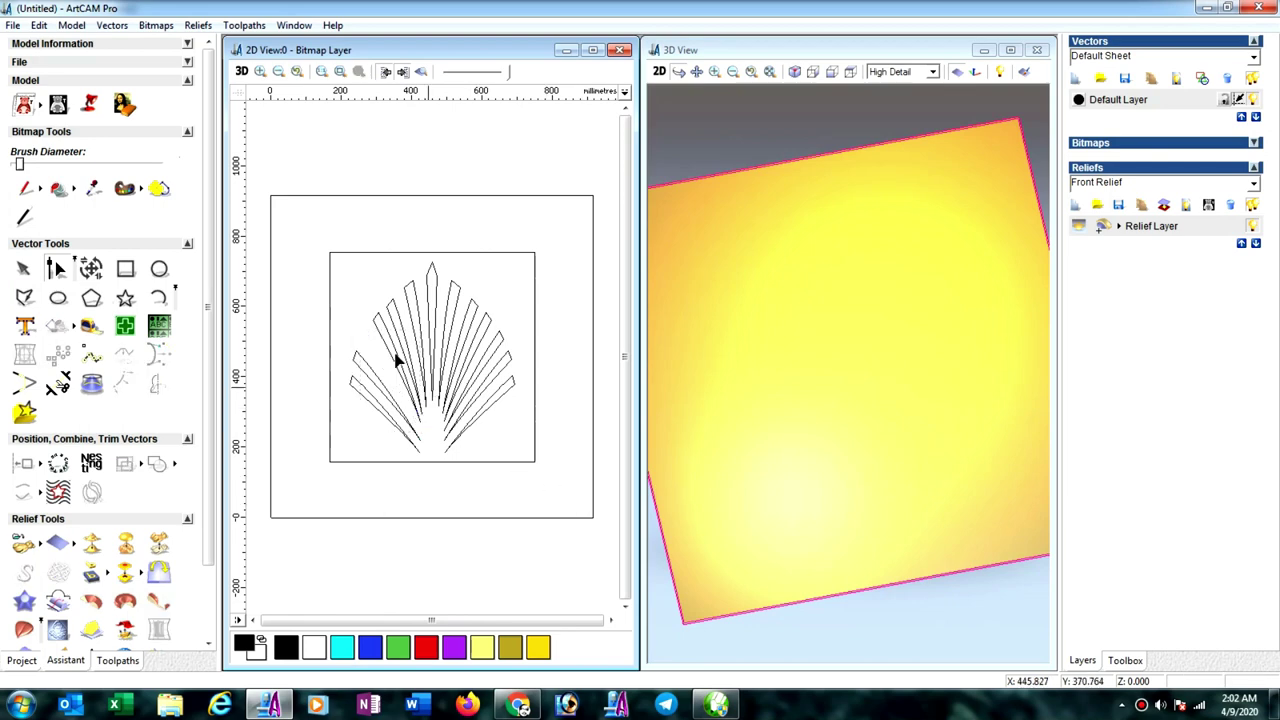
{"action": "left_click_drag", "start_coordinate": [309, 234], "coordinate": [572, 514]}
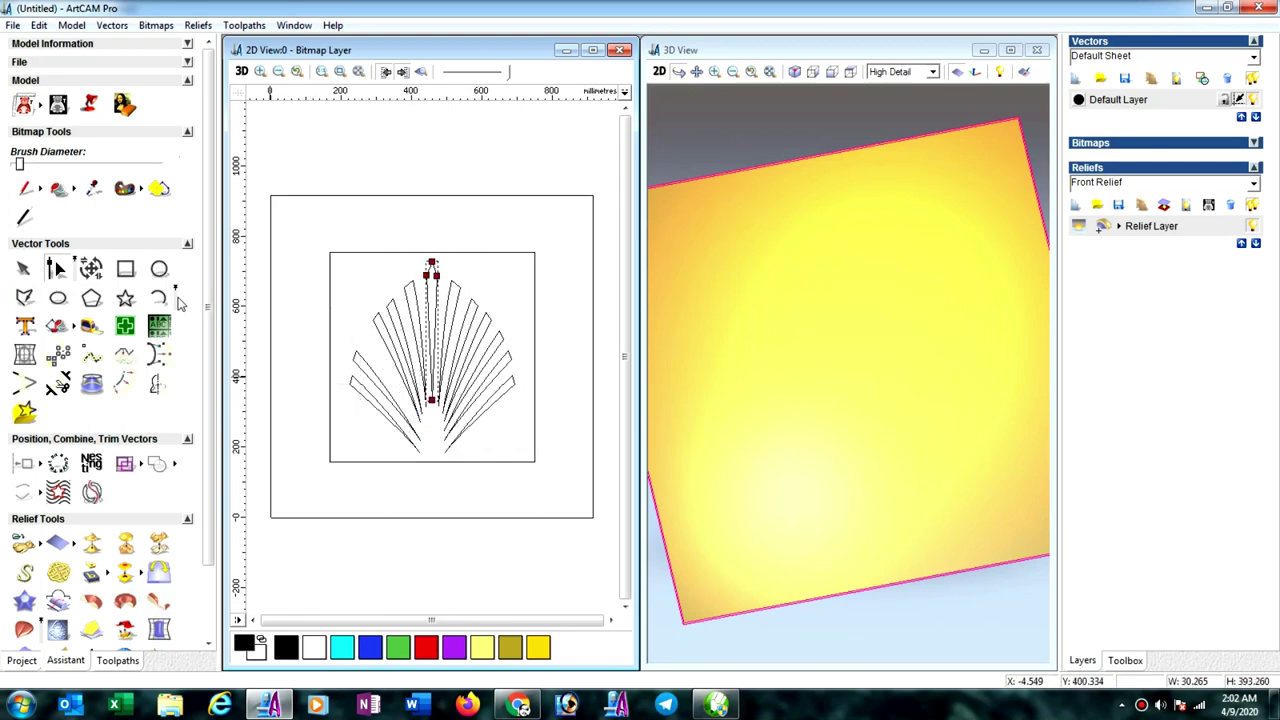
{"action": "left_click", "coordinate": [16, 270]}
Step: Delete the old fan vectors and frame, then import Graphic1.eps at the image centre
{"action": "left_click_drag", "start_coordinate": [300, 234], "coordinate": [593, 540]}
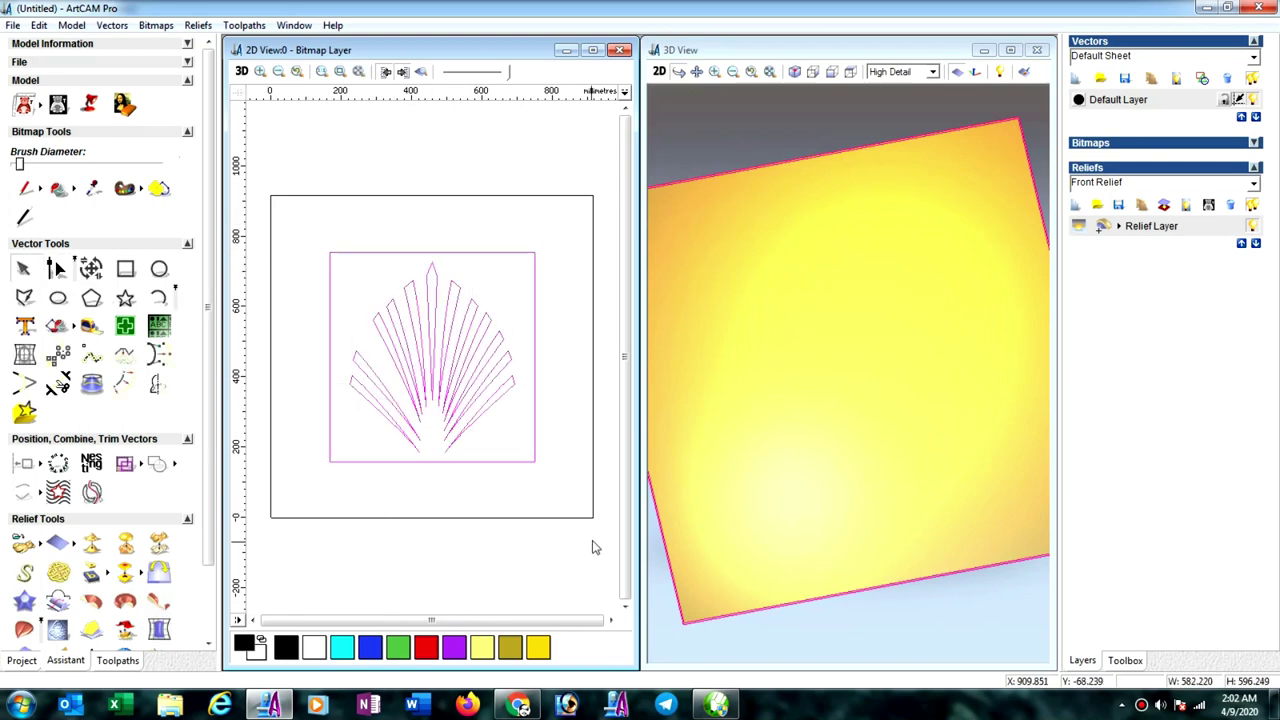
{"action": "key", "text": "Delete"}
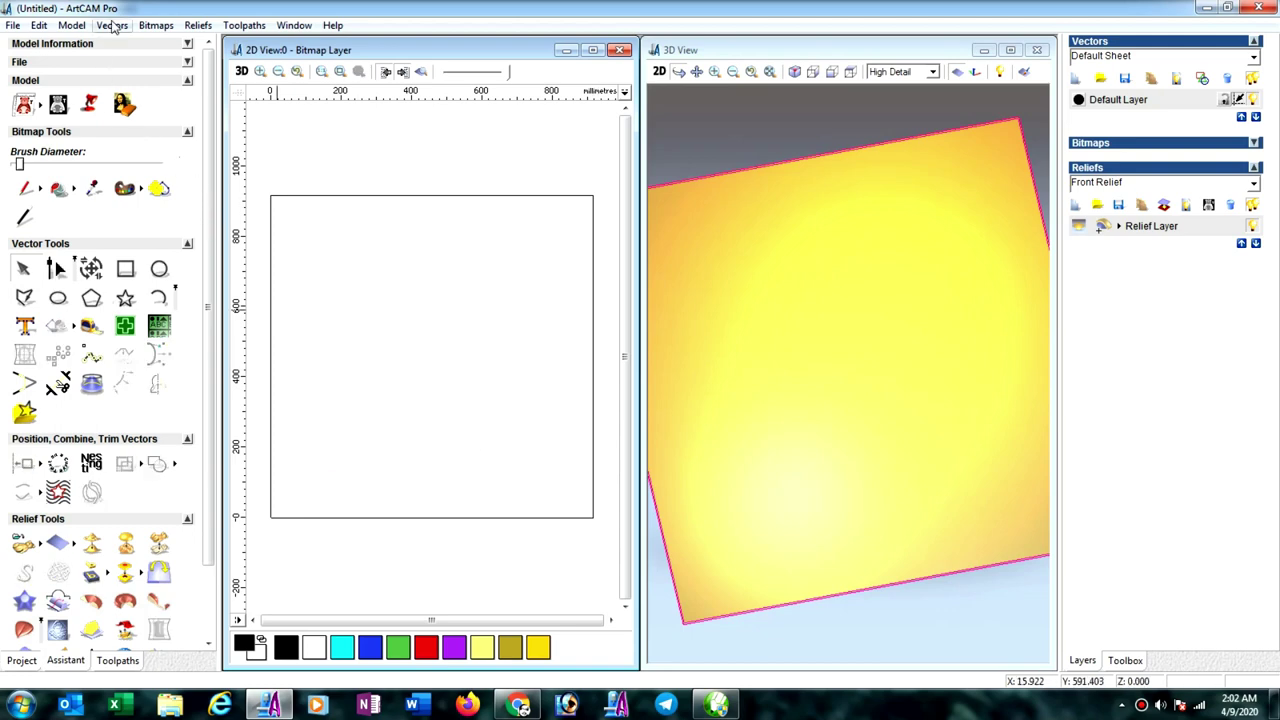
{"action": "left_click", "coordinate": [112, 25]}
{"action": "left_click", "coordinate": [134, 103]}
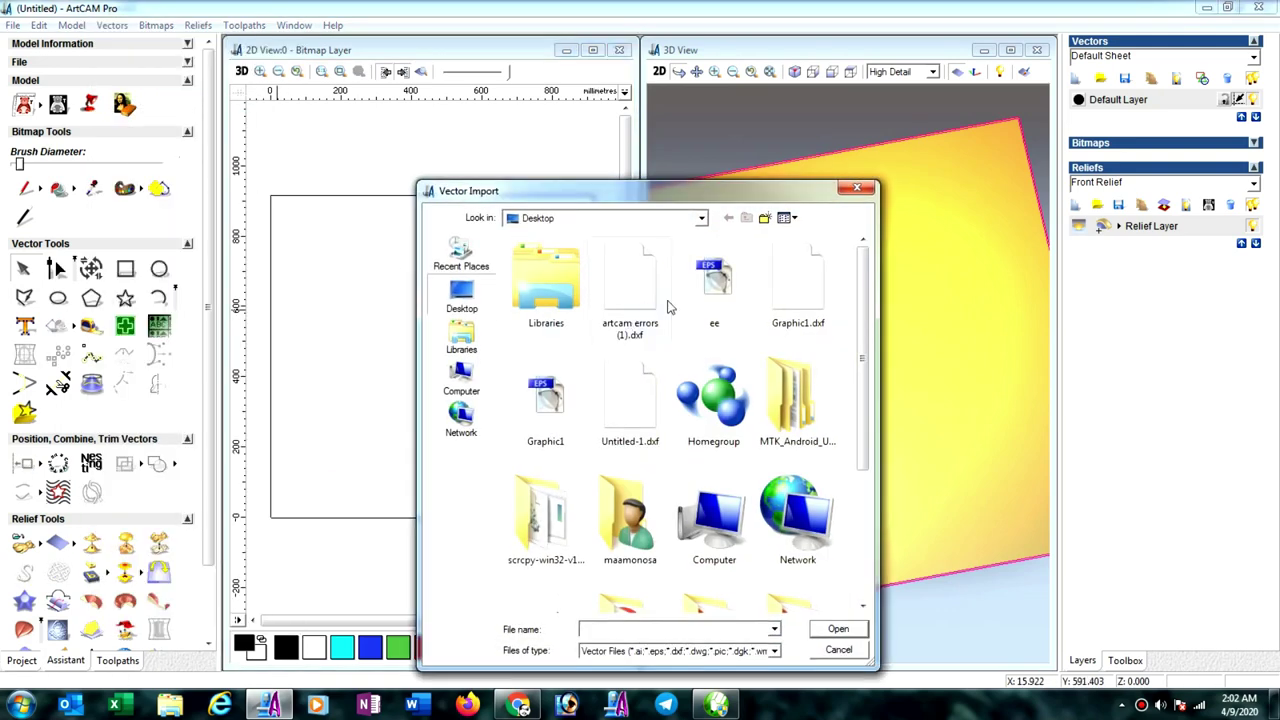
{"action": "double_click", "coordinate": [707, 283]}
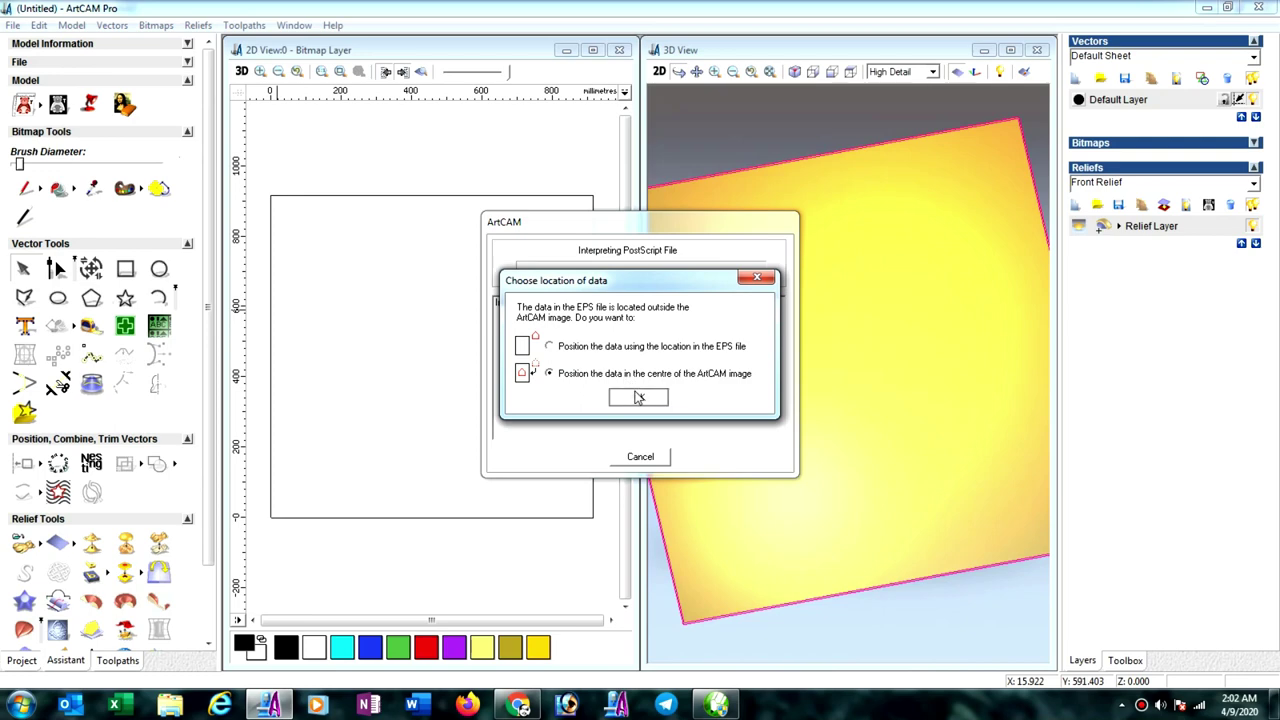
{"action": "left_click", "coordinate": [633, 398]}
Step: Select the imported leaf vector and bring up the Toolpaths options
{"action": "left_click", "coordinate": [500, 406]}
{"action": "scroll", "coordinate": [486, 391], "scroll_direction": "up", "scroll_amount": 3}
{"action": "scroll", "coordinate": [443, 371], "scroll_direction": "up", "scroll_amount": 3}
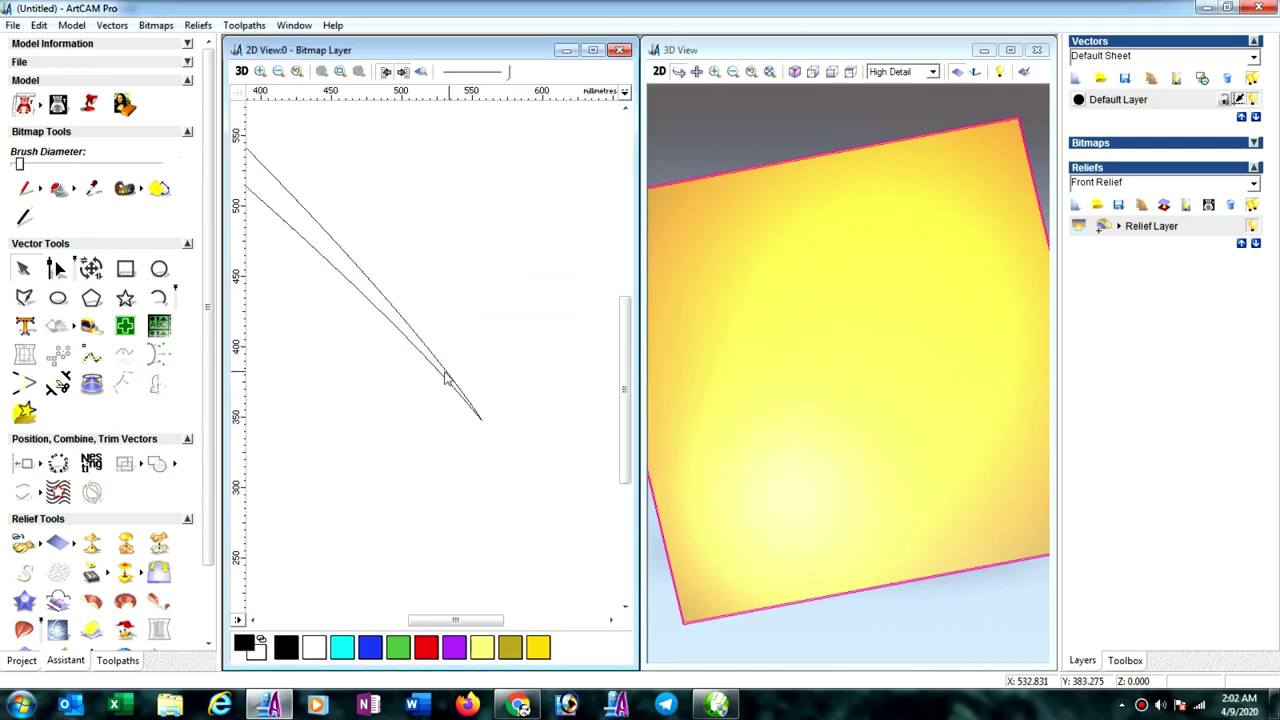
{"action": "scroll", "coordinate": [433, 375], "scroll_direction": "down", "scroll_amount": 3}
{"action": "left_click", "coordinate": [420, 341]}
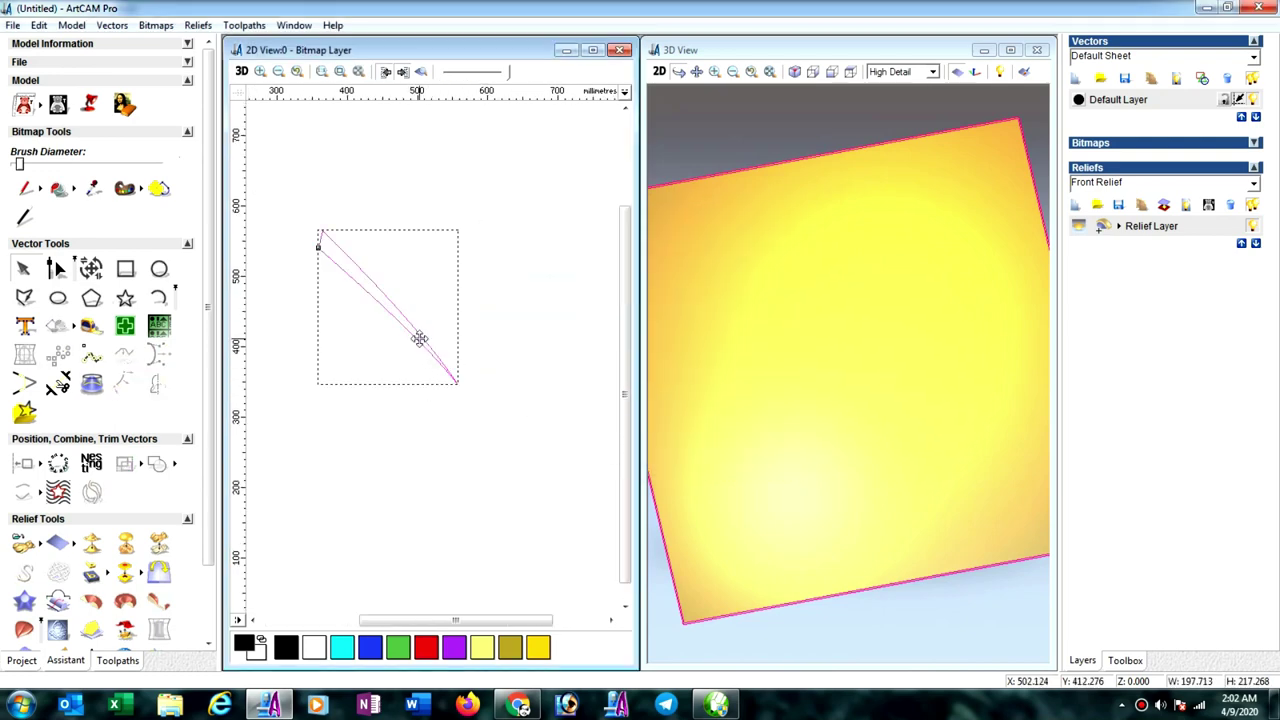
{"action": "left_click", "coordinate": [114, 661]}
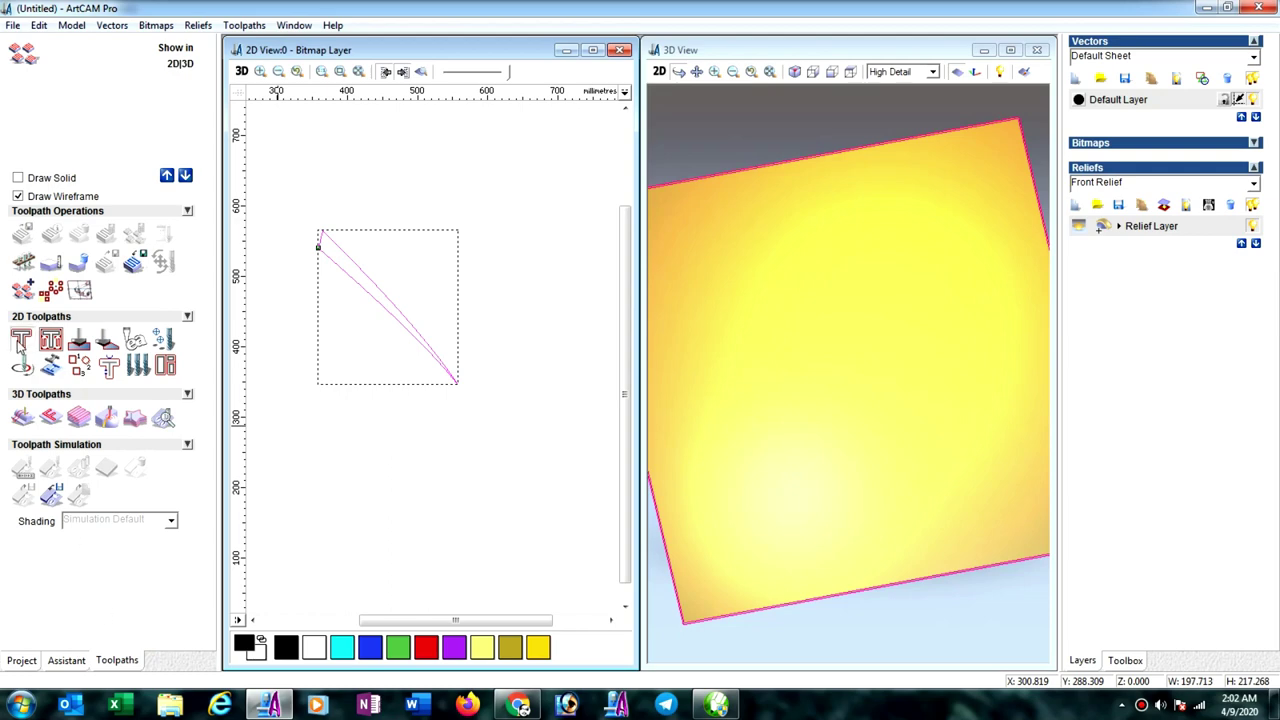
Step: Set up a profile toolpath using the steel End Mill 3 mm
{"action": "left_click", "coordinate": [20, 344]}
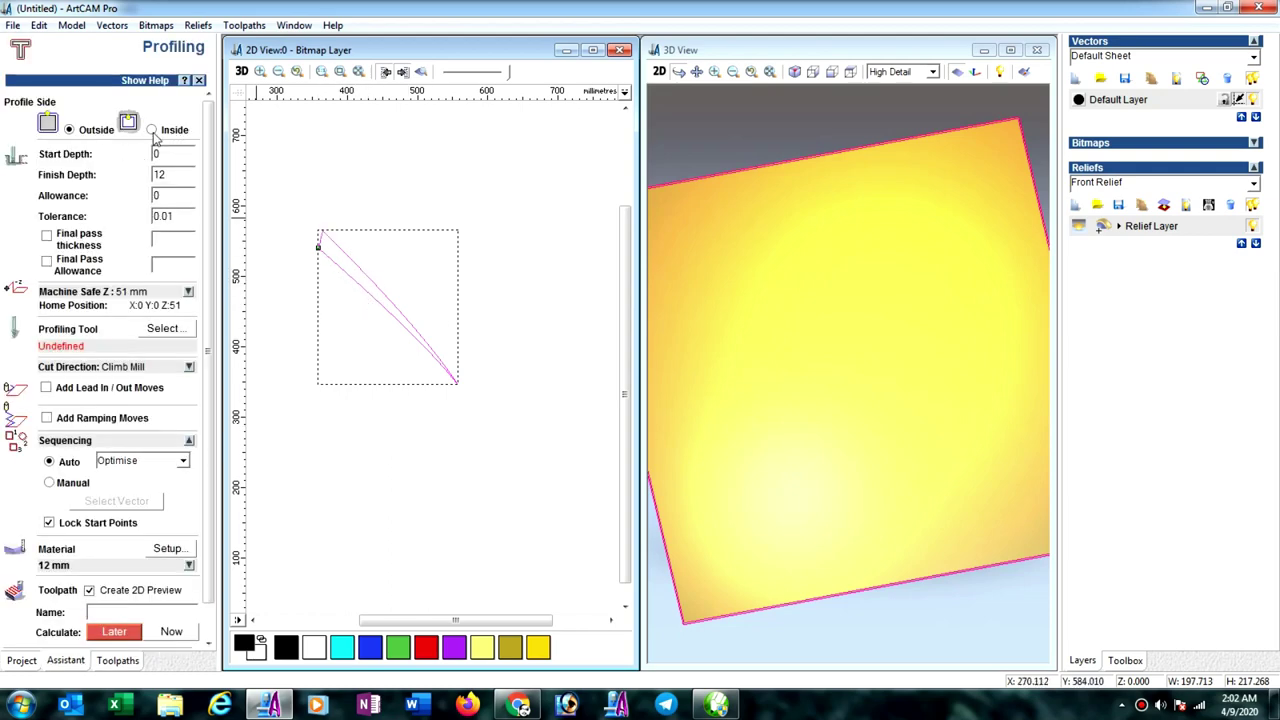
{"action": "left_click", "coordinate": [164, 329]}
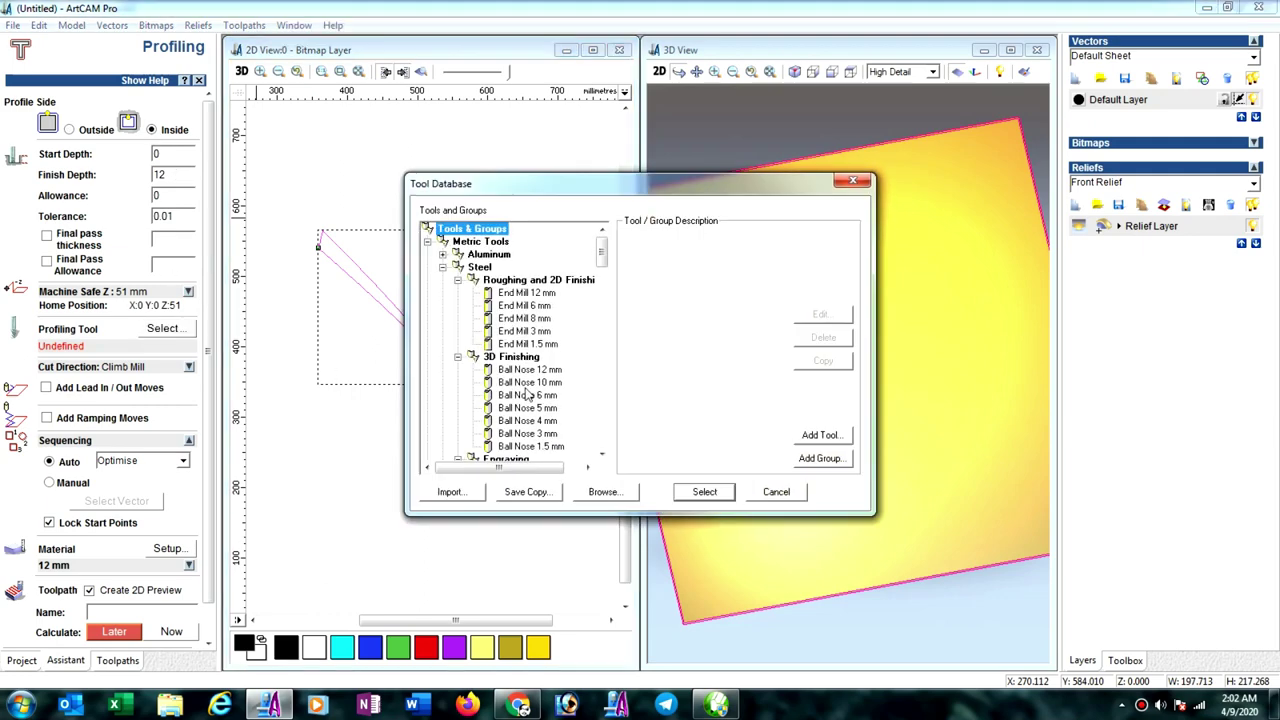
{"action": "left_click", "coordinate": [526, 318]}
{"action": "left_click", "coordinate": [526, 330]}
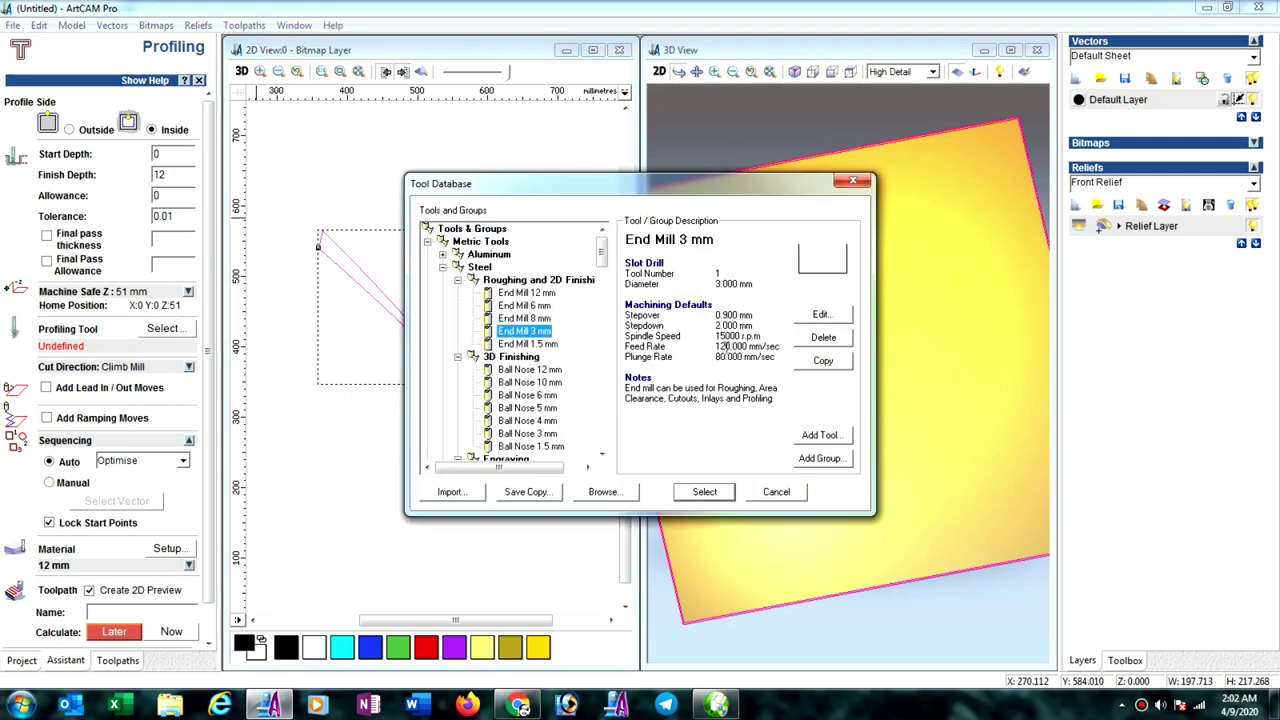
{"action": "left_click", "coordinate": [822, 316]}
{"action": "left_click", "coordinate": [468, 487]}
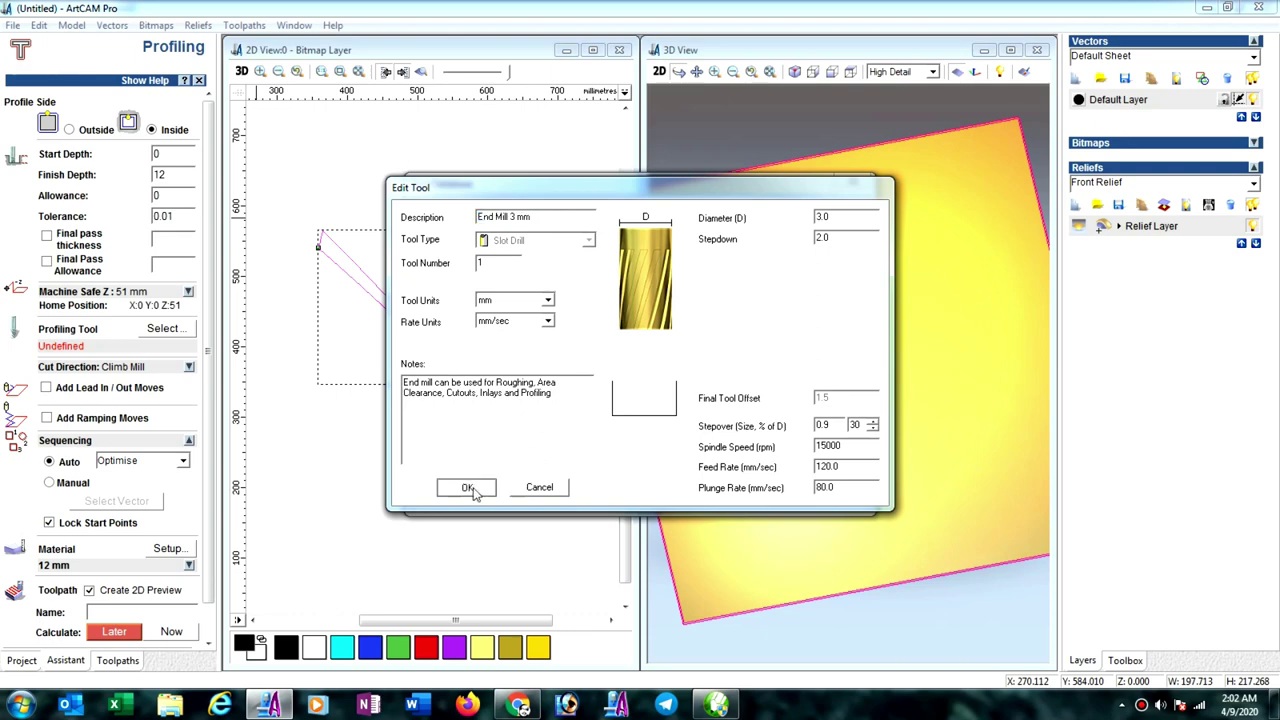
{"action": "left_click", "coordinate": [705, 491]}
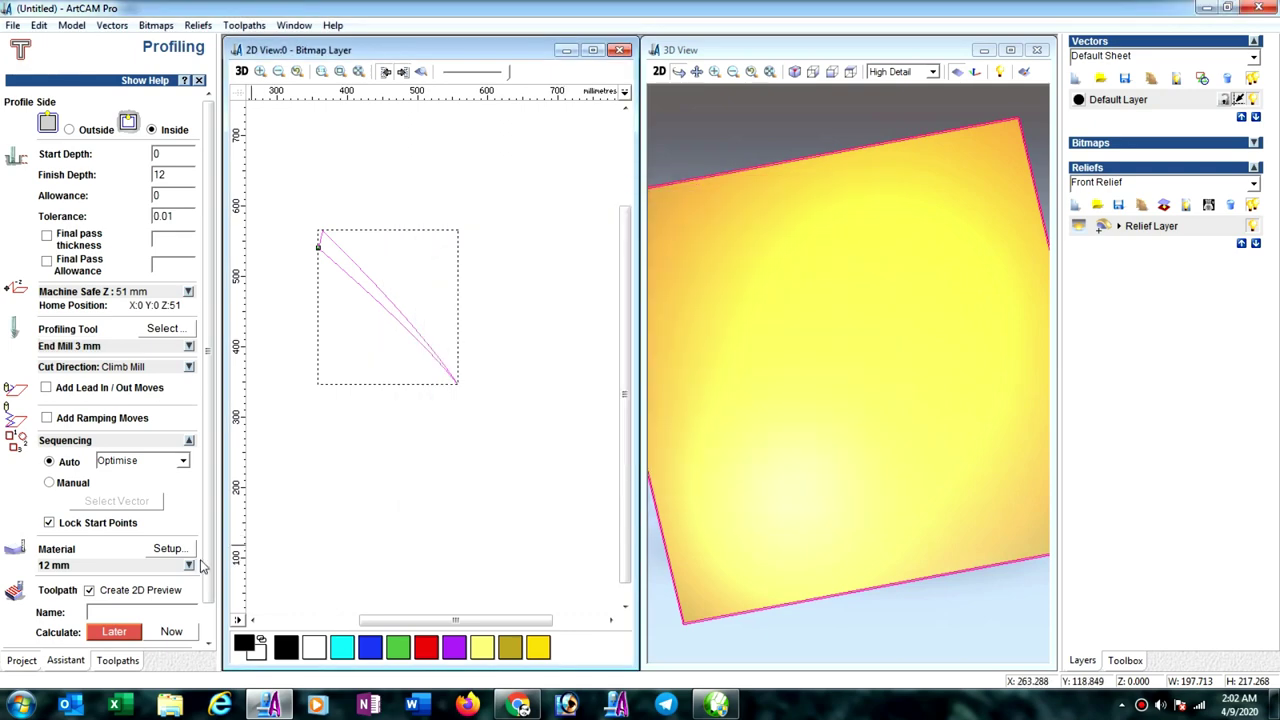
Step: Calculate the 3 mm profile toolpath, close Profiling, and zoom to inspect it
{"action": "scroll", "coordinate": [210, 625], "scroll_direction": "down", "scroll_amount": 2}
{"action": "left_click", "coordinate": [174, 595]}
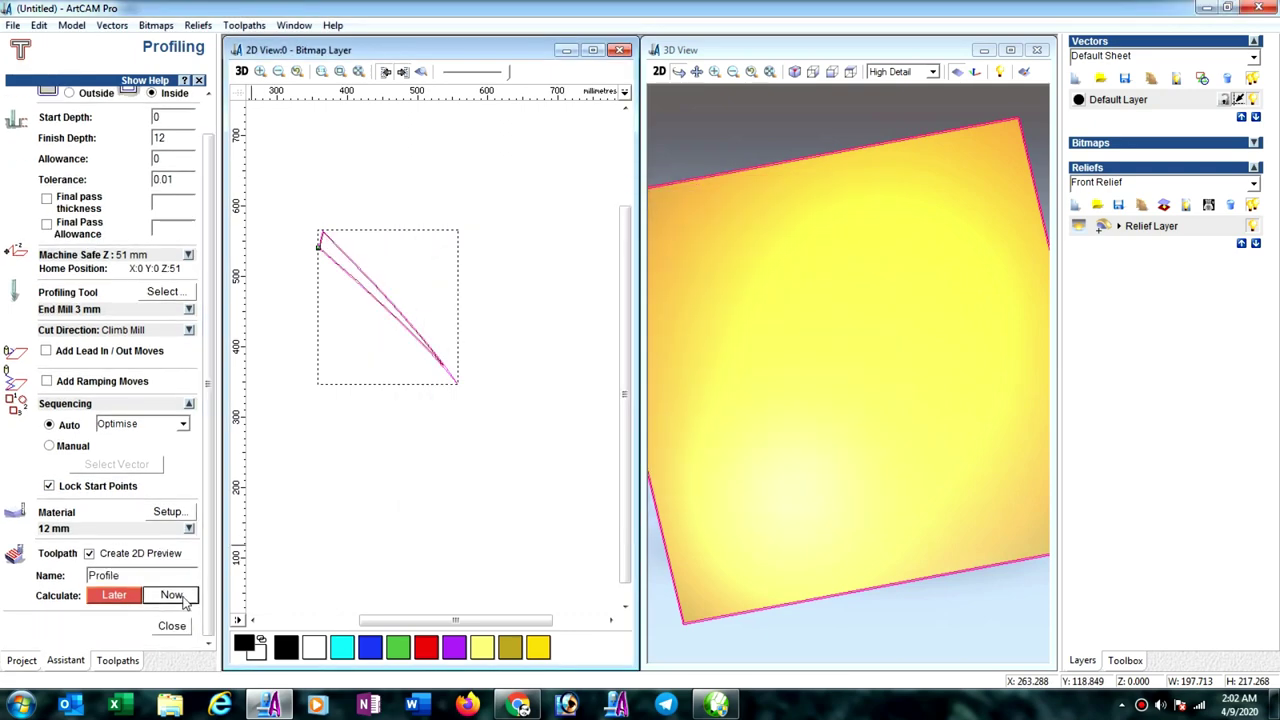
{"action": "left_click", "coordinate": [174, 627]}
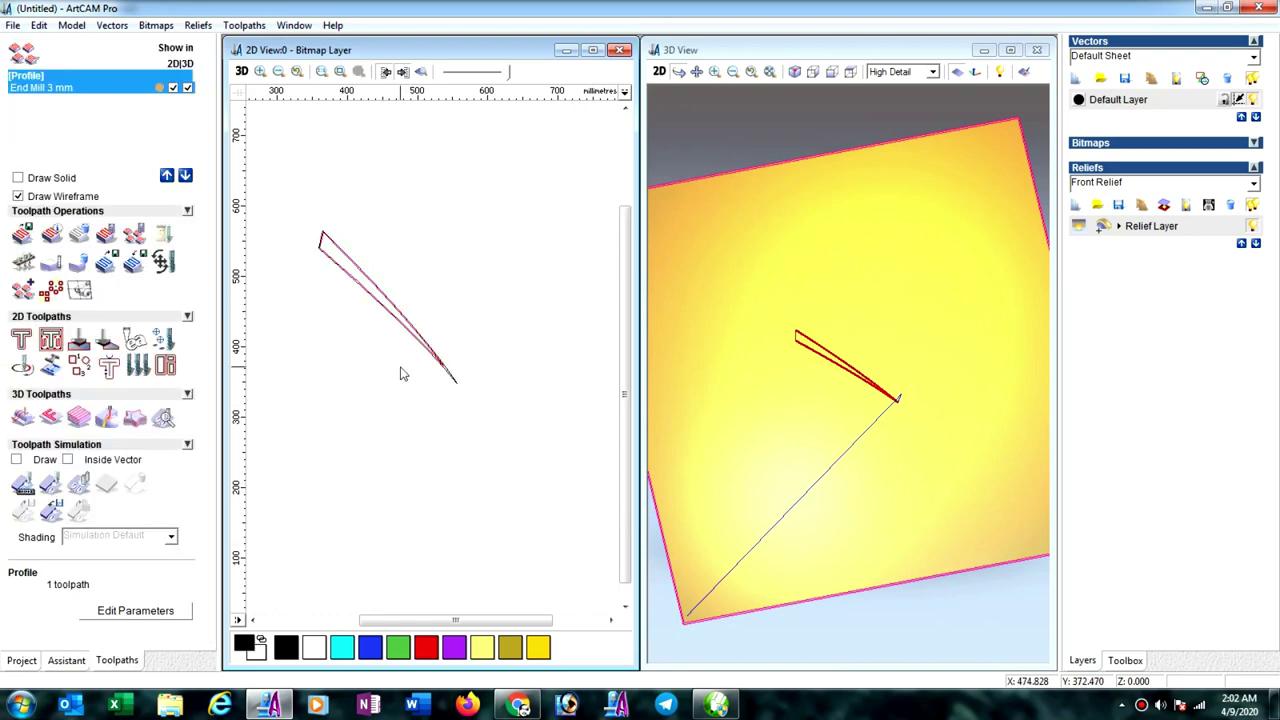
{"action": "scroll", "coordinate": [403, 371], "scroll_direction": "up", "scroll_amount": 2}
{"action": "scroll", "coordinate": [457, 371], "scroll_direction": "up", "scroll_amount": 3}
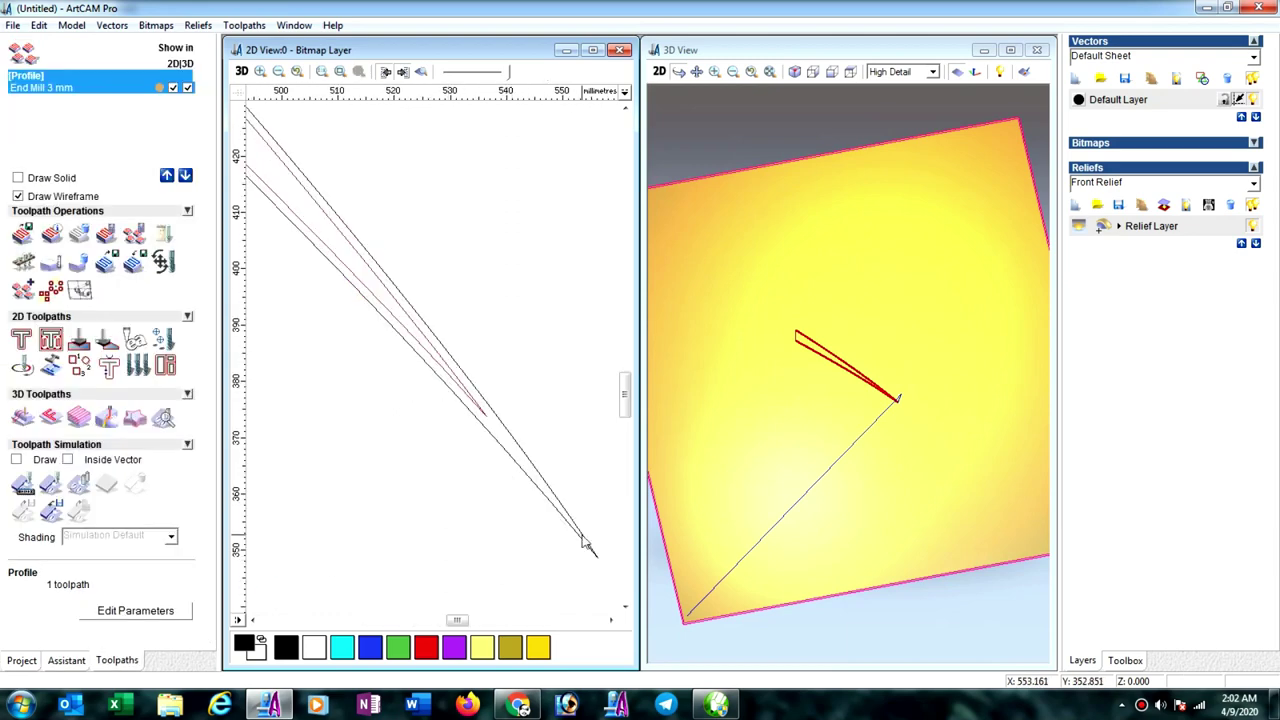
{"action": "scroll", "coordinate": [476, 391], "scroll_direction": "down", "scroll_amount": 3}
{"action": "scroll", "coordinate": [428, 366], "scroll_direction": "down", "scroll_amount": 2}
{"action": "scroll", "coordinate": [426, 351], "scroll_direction": "up", "scroll_amount": 3}
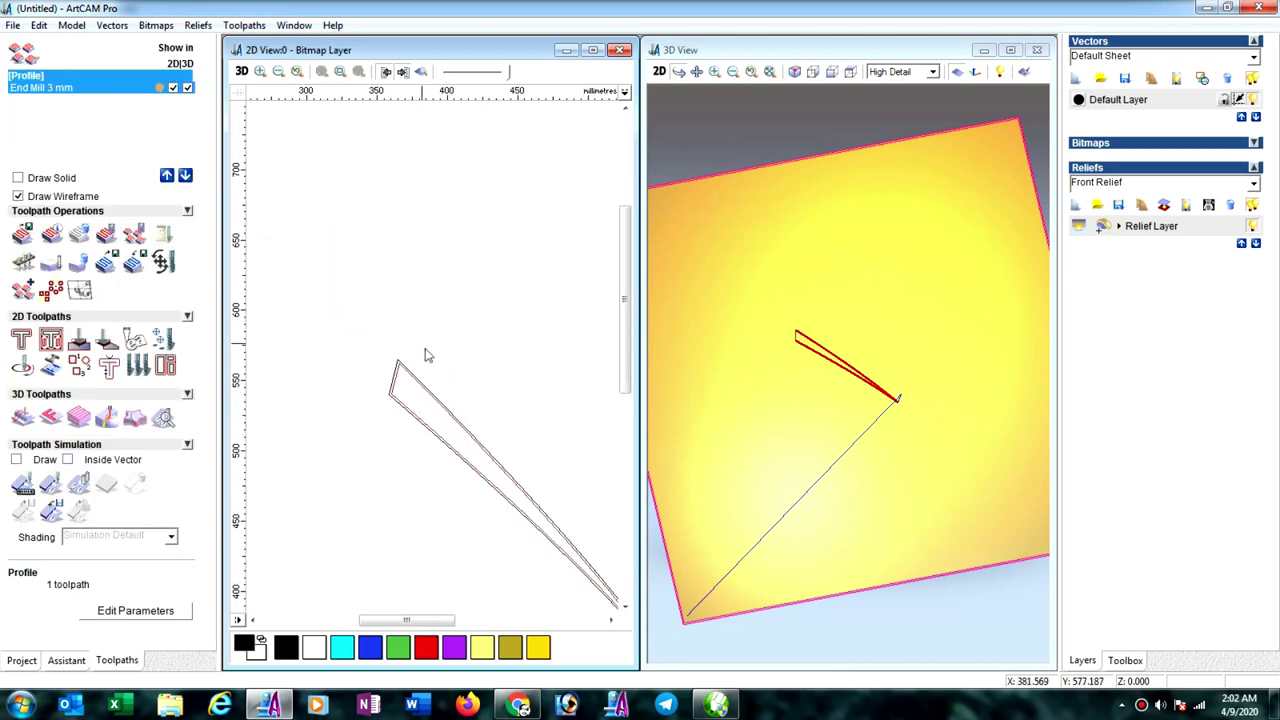
{"action": "scroll", "coordinate": [466, 403], "scroll_direction": "down", "scroll_amount": 1}
{"action": "scroll", "coordinate": [448, 405], "scroll_direction": "up", "scroll_amount": 2}
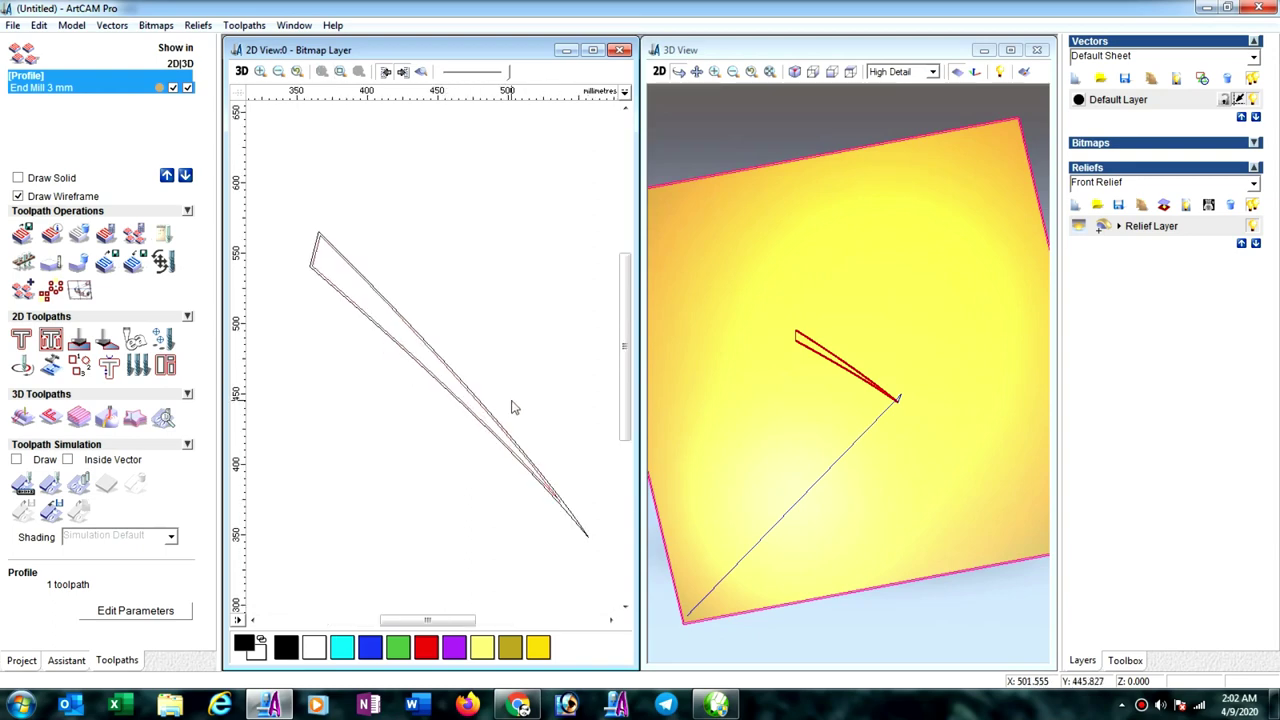
{"action": "left_click", "coordinate": [716, 705]}
Step: Zoom in on the fan drawing, pick the curve and briefly try the Shape tool
{"action": "scroll", "coordinate": [505, 360], "scroll_direction": "down", "scroll_amount": 3}
{"action": "scroll", "coordinate": [530, 350], "scroll_direction": "up", "scroll_amount": 1}
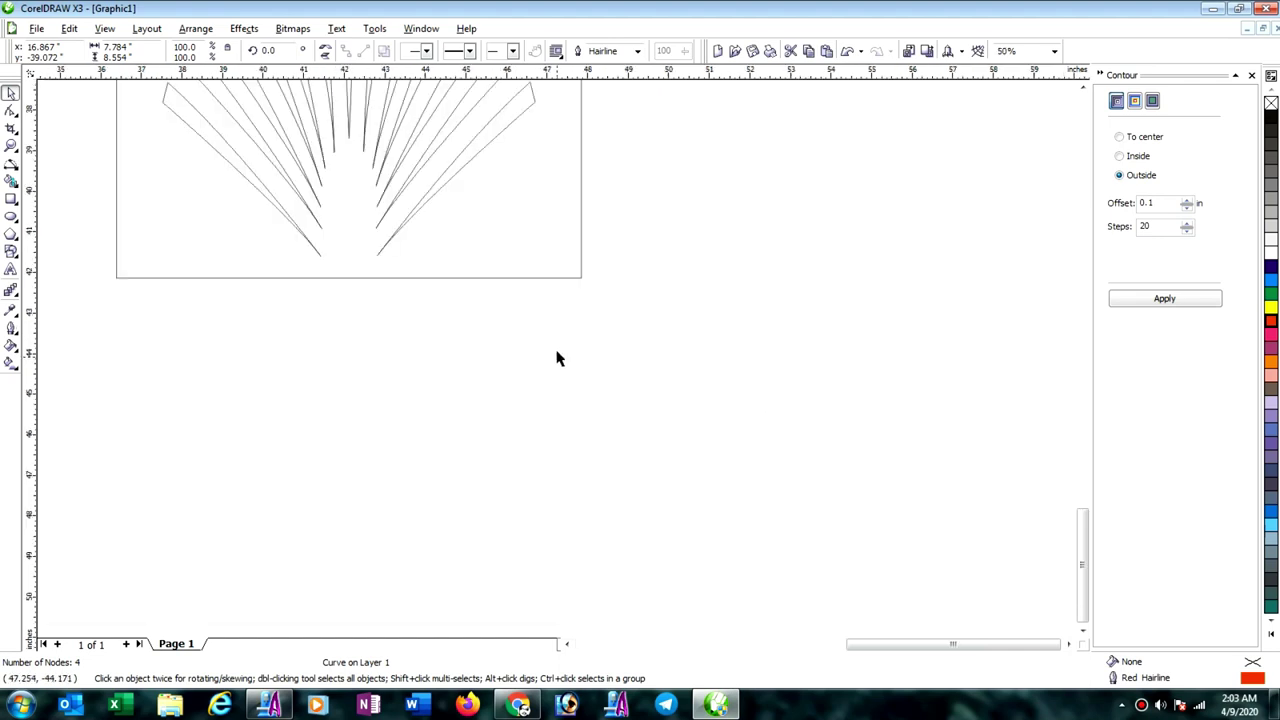
{"action": "scroll", "coordinate": [530, 350], "scroll_direction": "up", "scroll_amount": 1}
{"action": "scroll", "coordinate": [389, 263], "scroll_direction": "down", "scroll_amount": 1}
{"action": "scroll", "coordinate": [579, 391], "scroll_direction": "up", "scroll_amount": 1}
{"action": "scroll", "coordinate": [557, 358], "scroll_direction": "up", "scroll_amount": 2}
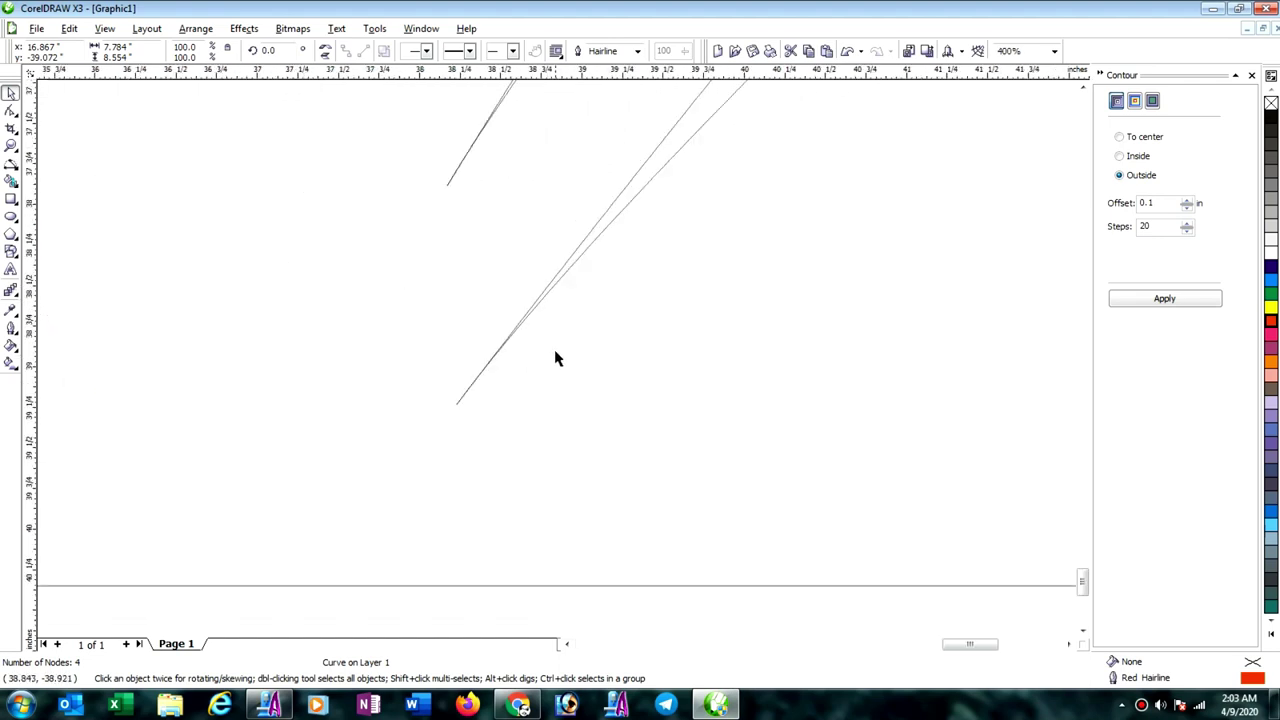
{"action": "scroll", "coordinate": [500, 350], "scroll_direction": "up", "scroll_amount": 1}
{"action": "scroll", "coordinate": [560, 368], "scroll_direction": "up", "scroll_amount": 1}
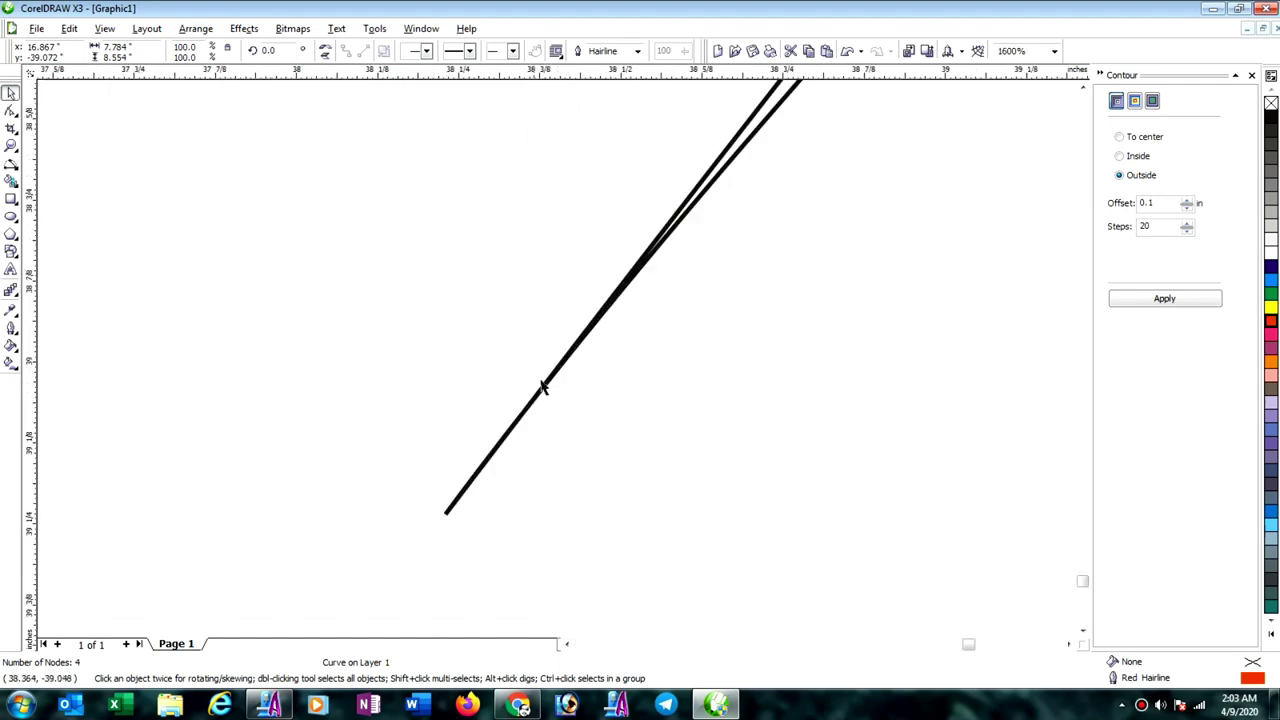
{"action": "left_click", "coordinate": [576, 326]}
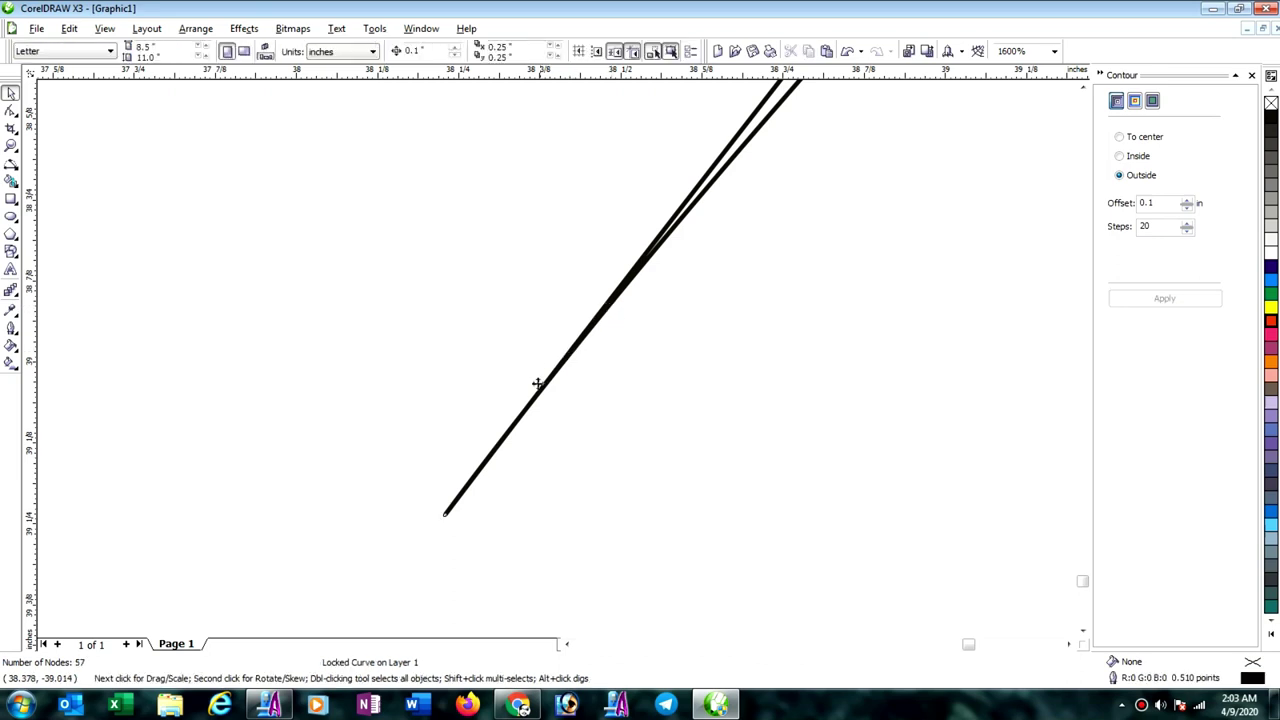
{"action": "scroll", "coordinate": [545, 390], "scroll_direction": "up", "scroll_amount": 1}
{"action": "scroll", "coordinate": [554, 360], "scroll_direction": "down", "scroll_amount": 1}
{"action": "scroll", "coordinate": [554, 354], "scroll_direction": "down", "scroll_amount": 1}
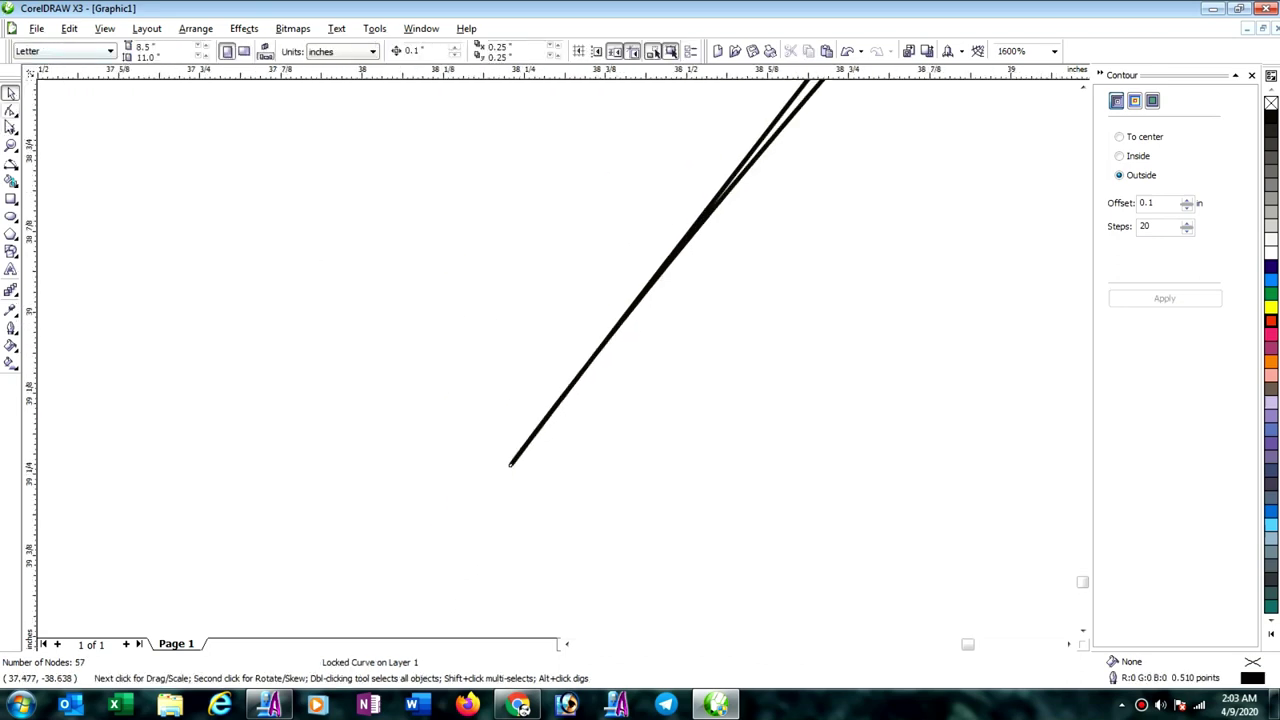
{"action": "left_click", "coordinate": [12, 113]}
{"action": "scroll", "coordinate": [556, 358], "scroll_direction": "up", "scroll_amount": 2}
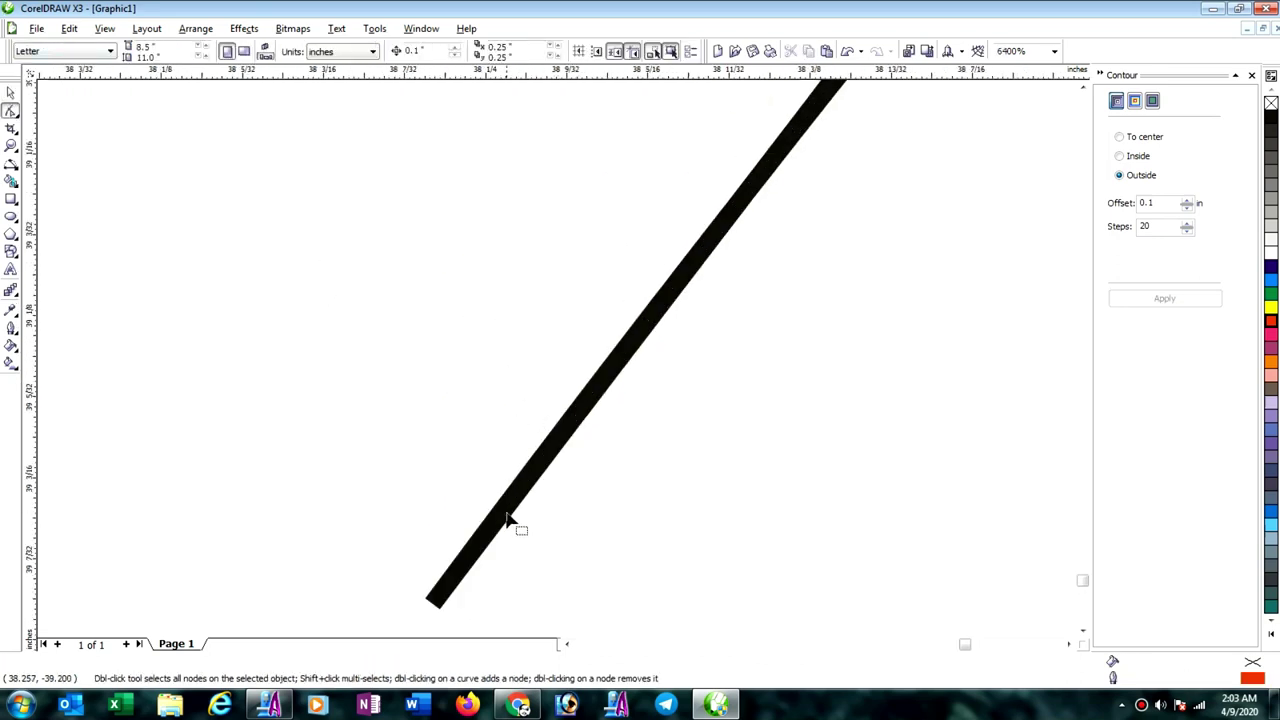
{"action": "scroll", "coordinate": [558, 365], "scroll_direction": "down", "scroll_amount": 4}
{"action": "scroll", "coordinate": [570, 350], "scroll_direction": "down", "scroll_amount": 4}
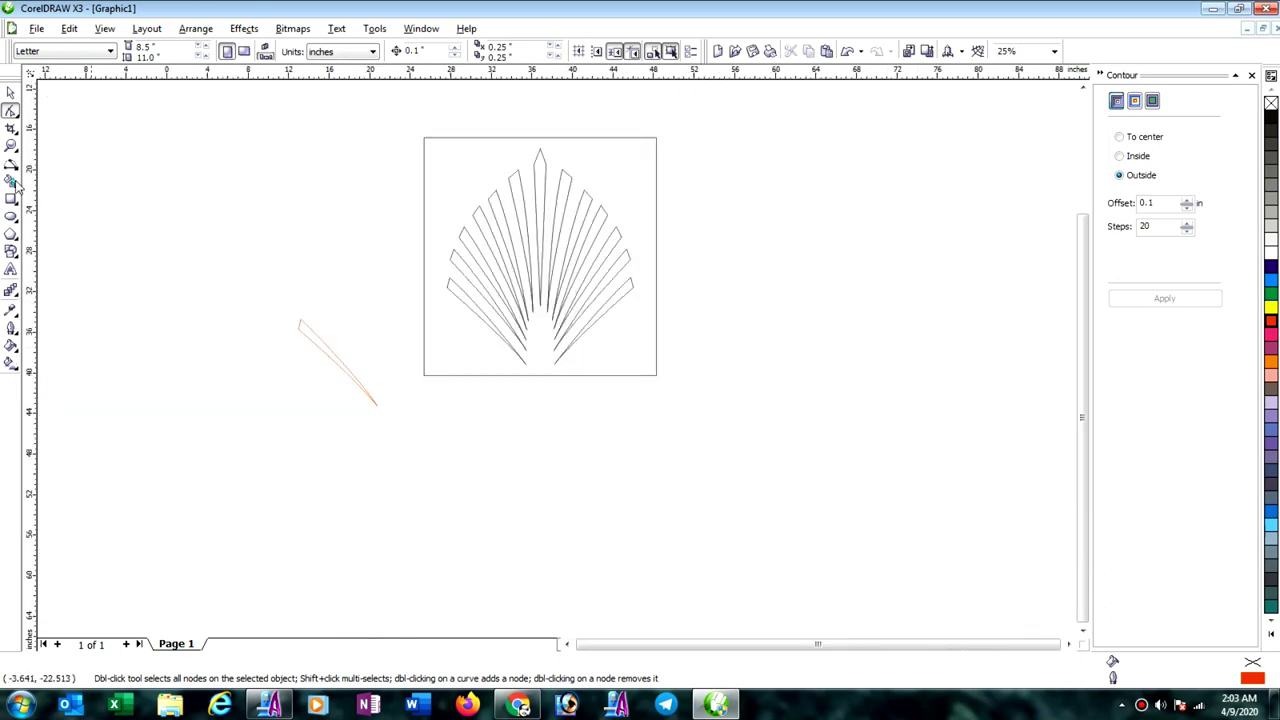
{"action": "left_click", "coordinate": [11, 93]}
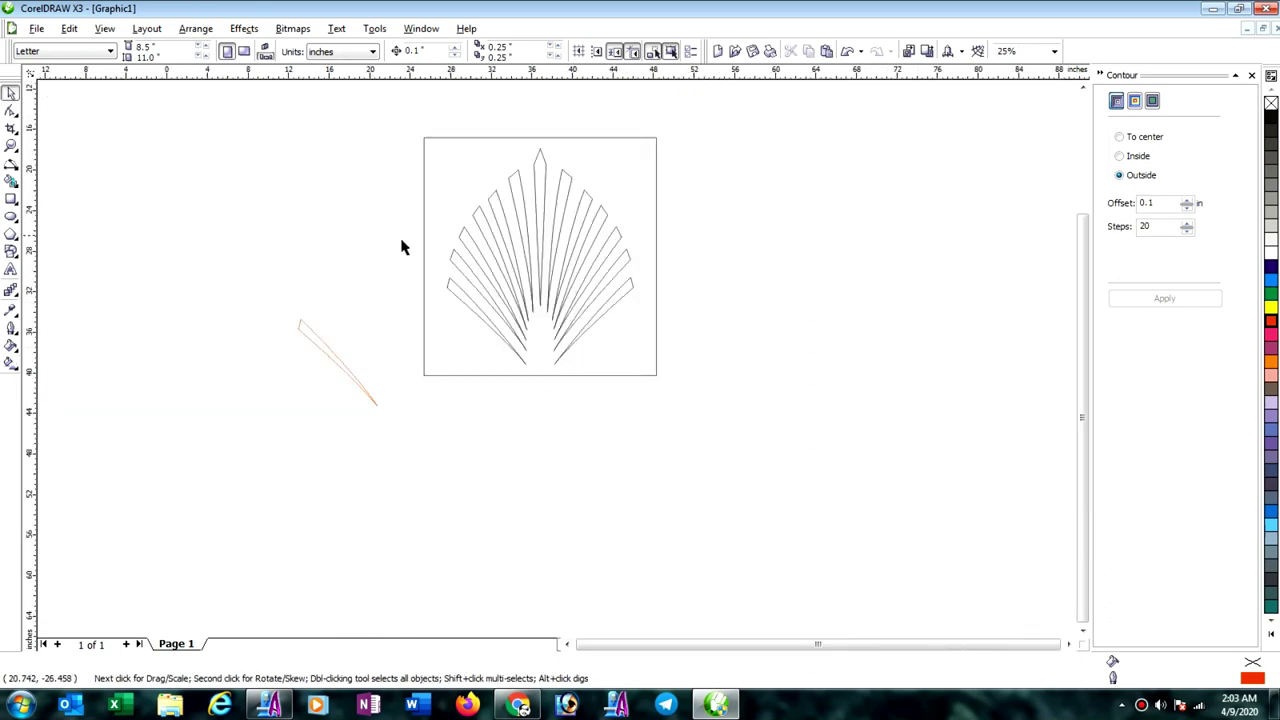
Step: Select the locked fan-leaf curve and unlock it with Arrange > Unlock All Objects
{"action": "left_click", "coordinate": [497, 262]}
{"action": "left_click", "coordinate": [183, 31]}
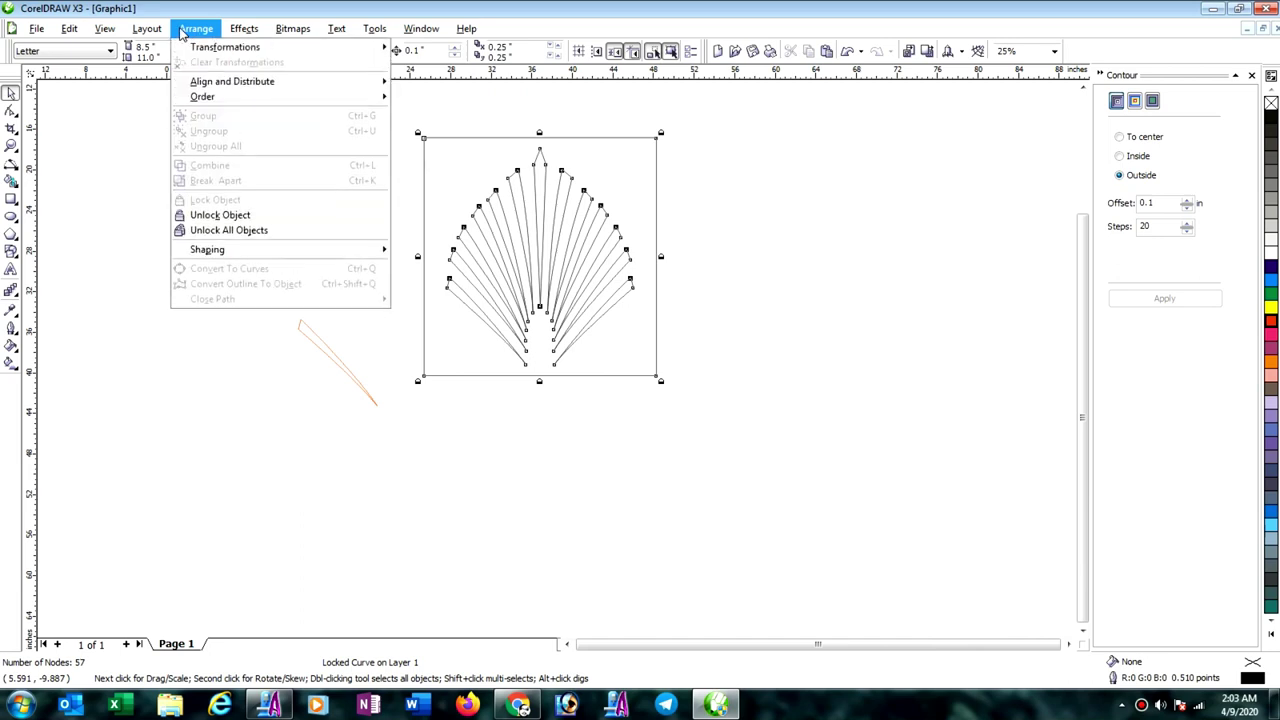
{"action": "left_click", "coordinate": [296, 236]}
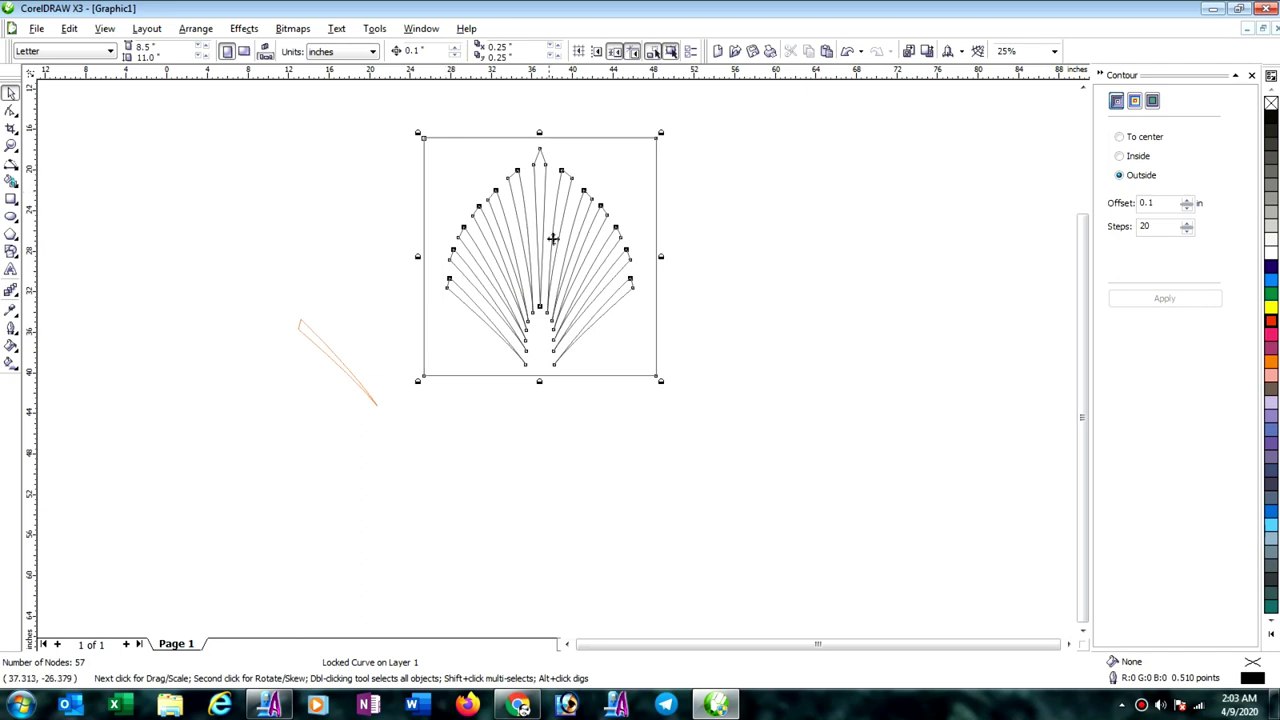
{"action": "left_click", "coordinate": [197, 30]}
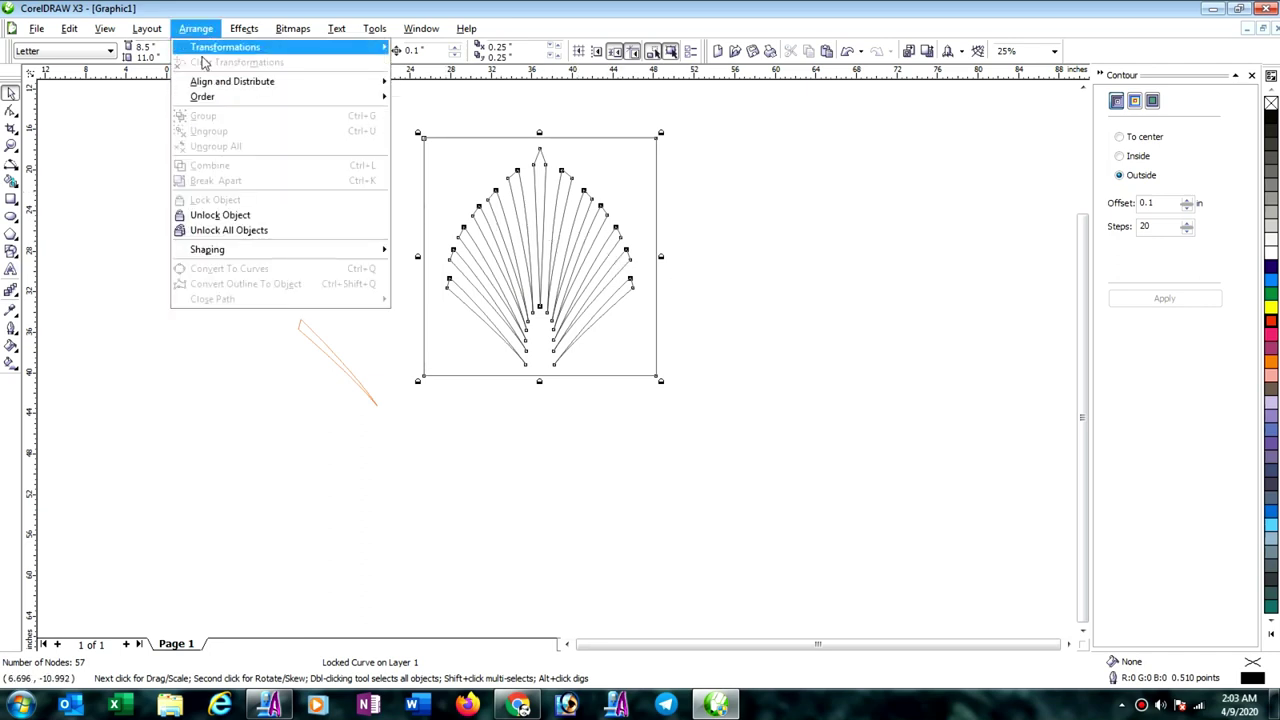
{"action": "left_click", "coordinate": [228, 230]}
Step: Reselect the whole fan curve and break it apart (Ctrl+K) into 14 leaf outlines
{"action": "left_click", "coordinate": [234, 277]}
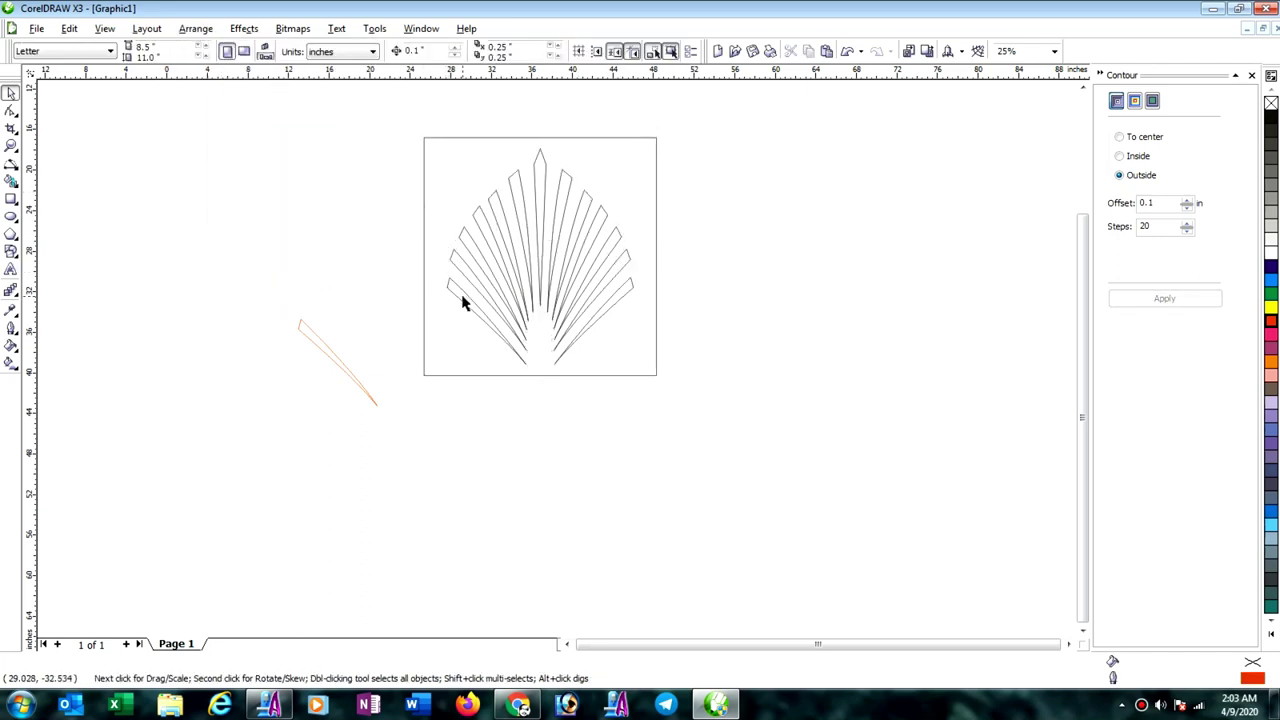
{"action": "left_click", "coordinate": [464, 280]}
{"action": "key", "text": "ctrl+k"}
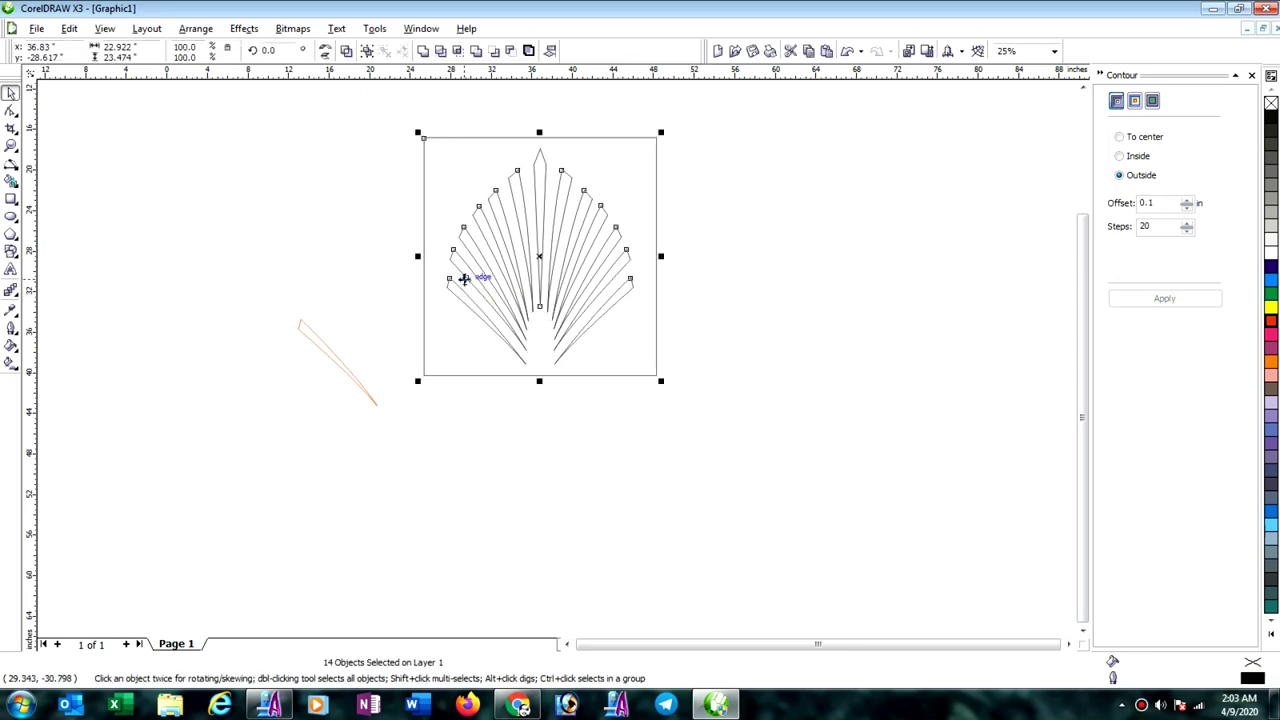
{"action": "left_click", "coordinate": [684, 319]}
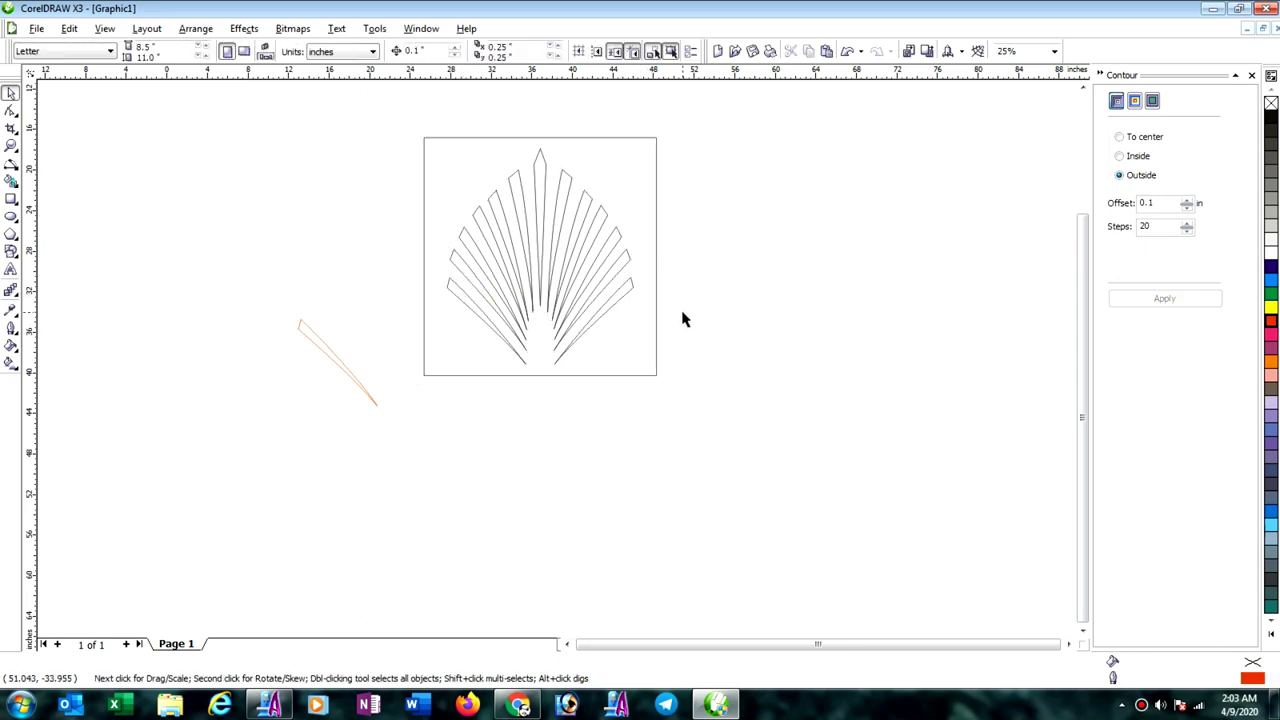
Step: Select an inner leaf outline and bend its edge at the bottom tip node
{"action": "left_click", "coordinate": [583, 323]}
{"action": "scroll", "coordinate": [571, 402], "scroll_direction": "up", "scroll_amount": 3}
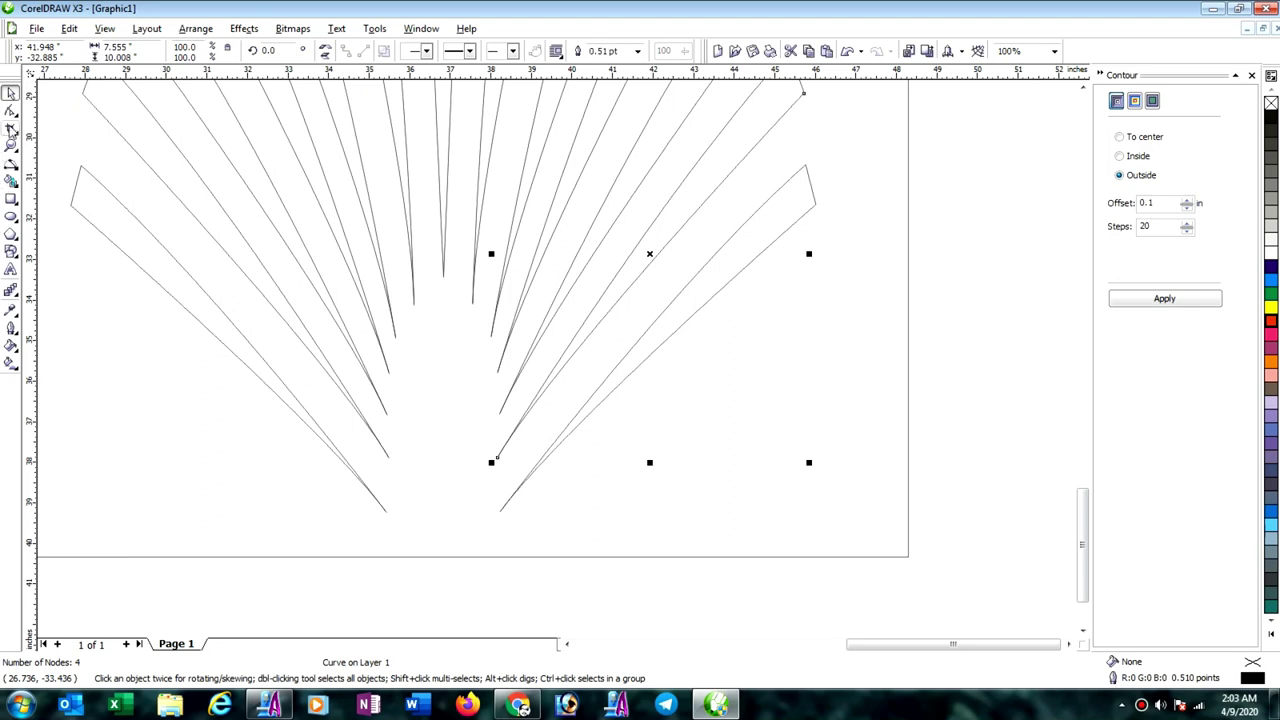
{"action": "left_click", "coordinate": [11, 111]}
{"action": "scroll", "coordinate": [526, 277], "scroll_direction": "up", "scroll_amount": 2}
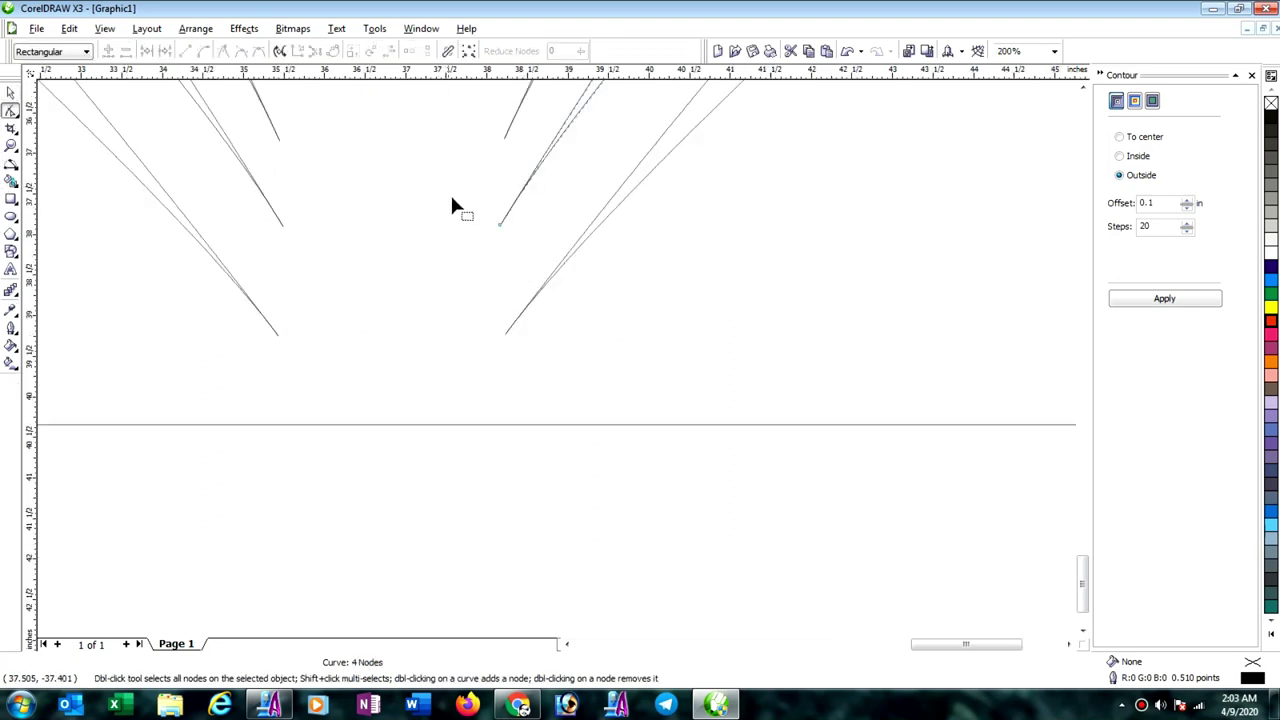
{"action": "left_click", "coordinate": [500, 223]}
{"action": "scroll", "coordinate": [545, 290], "scroll_direction": "up", "scroll_amount": 2}
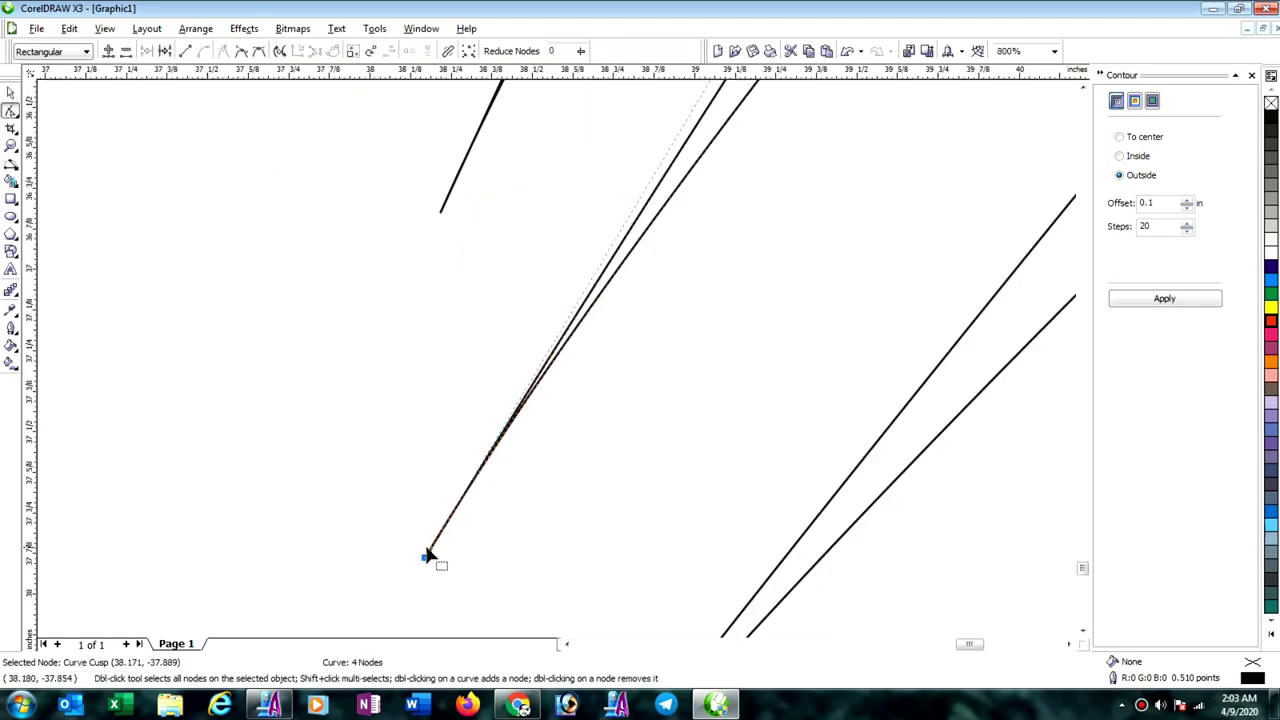
{"action": "left_click_drag", "start_coordinate": [428, 558], "coordinate": [371, 405]}
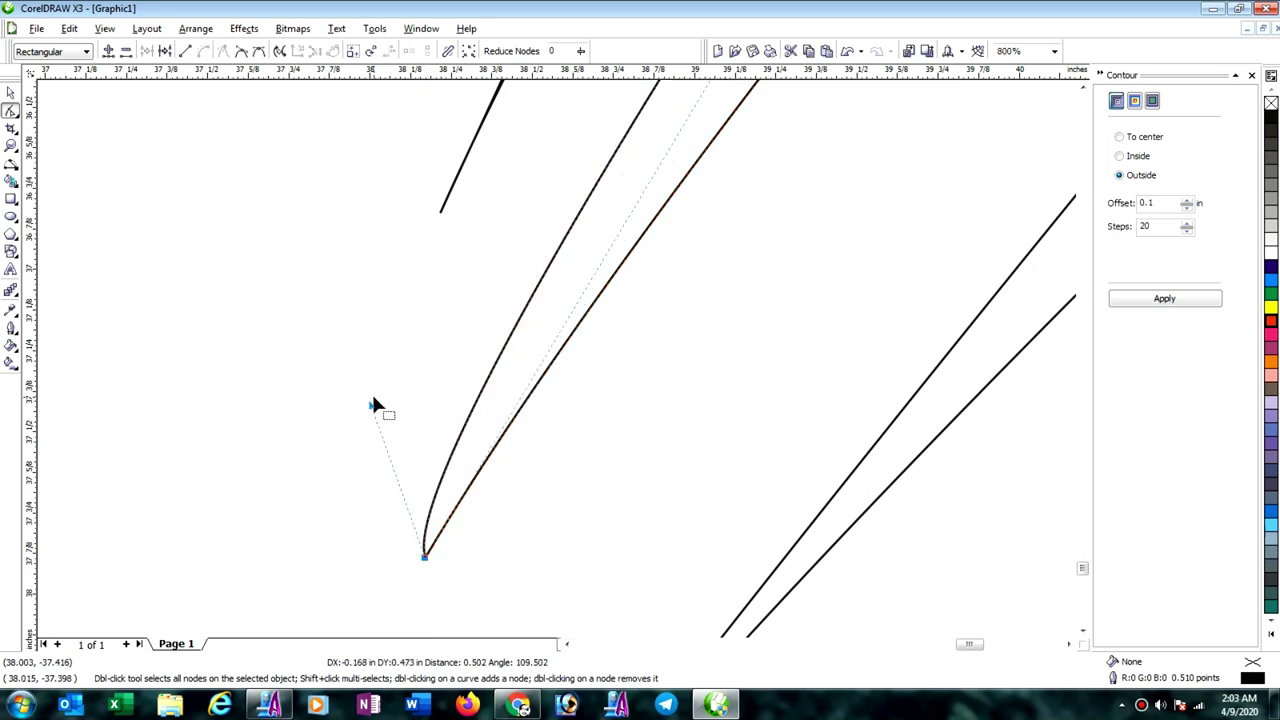
Step: Refine the edge to a slight rightward bend, then return to ArtCAM Pro
{"action": "scroll", "coordinate": [583, 365], "scroll_direction": "down", "scroll_amount": 2}
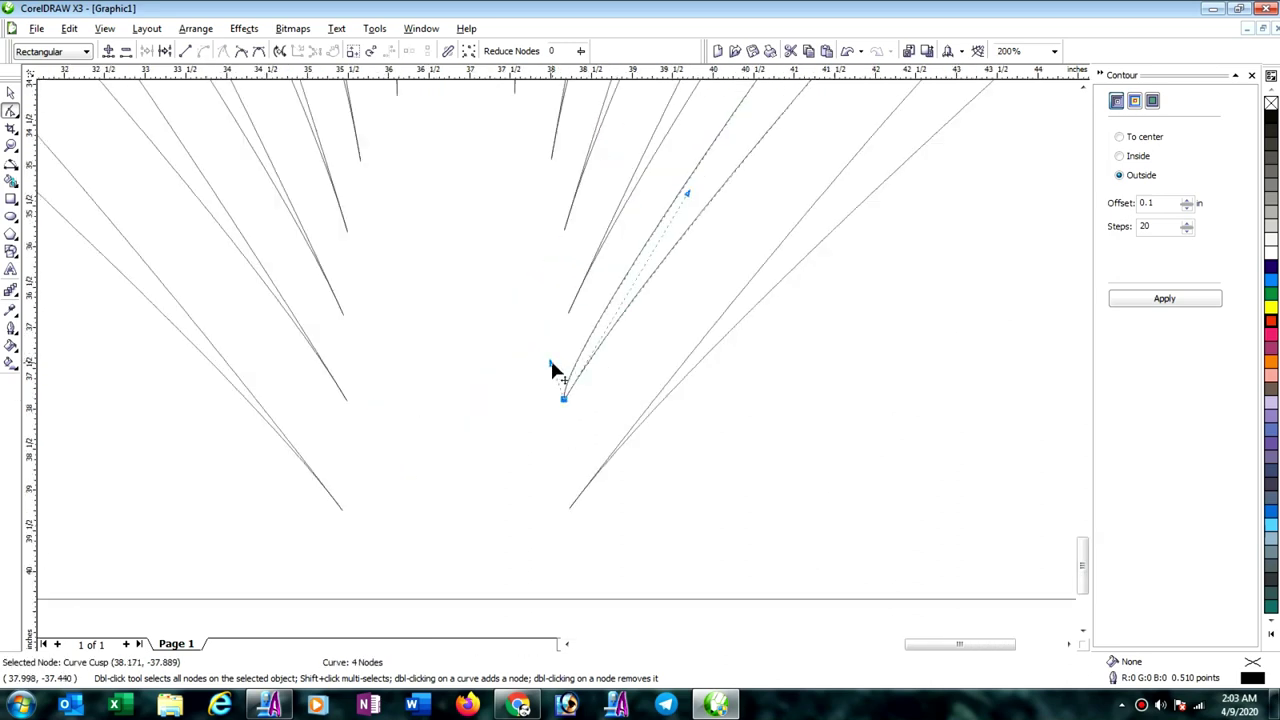
{"action": "left_click_drag", "start_coordinate": [553, 366], "coordinate": [580, 394]}
{"action": "scroll", "coordinate": [580, 394], "scroll_direction": "up", "scroll_amount": 2}
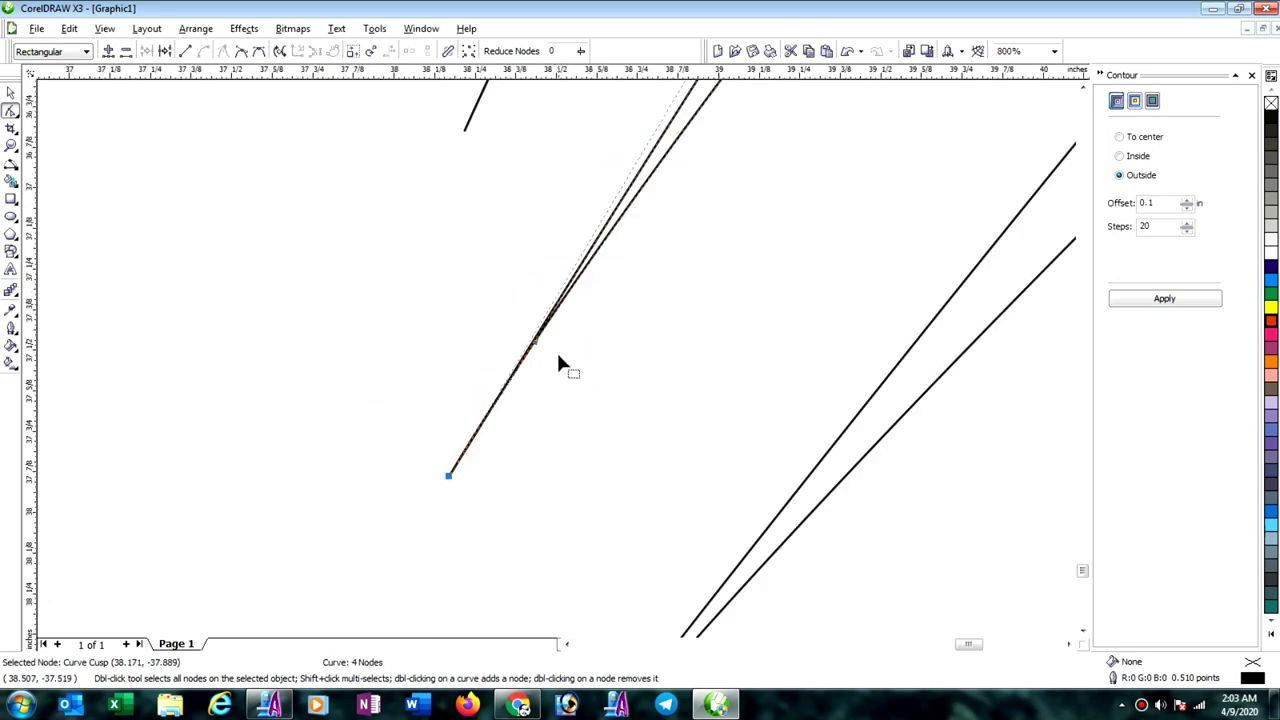
{"action": "scroll", "coordinate": [558, 362], "scroll_direction": "up", "scroll_amount": 1}
{"action": "left_click_drag", "start_coordinate": [535, 345], "coordinate": [621, 386]}
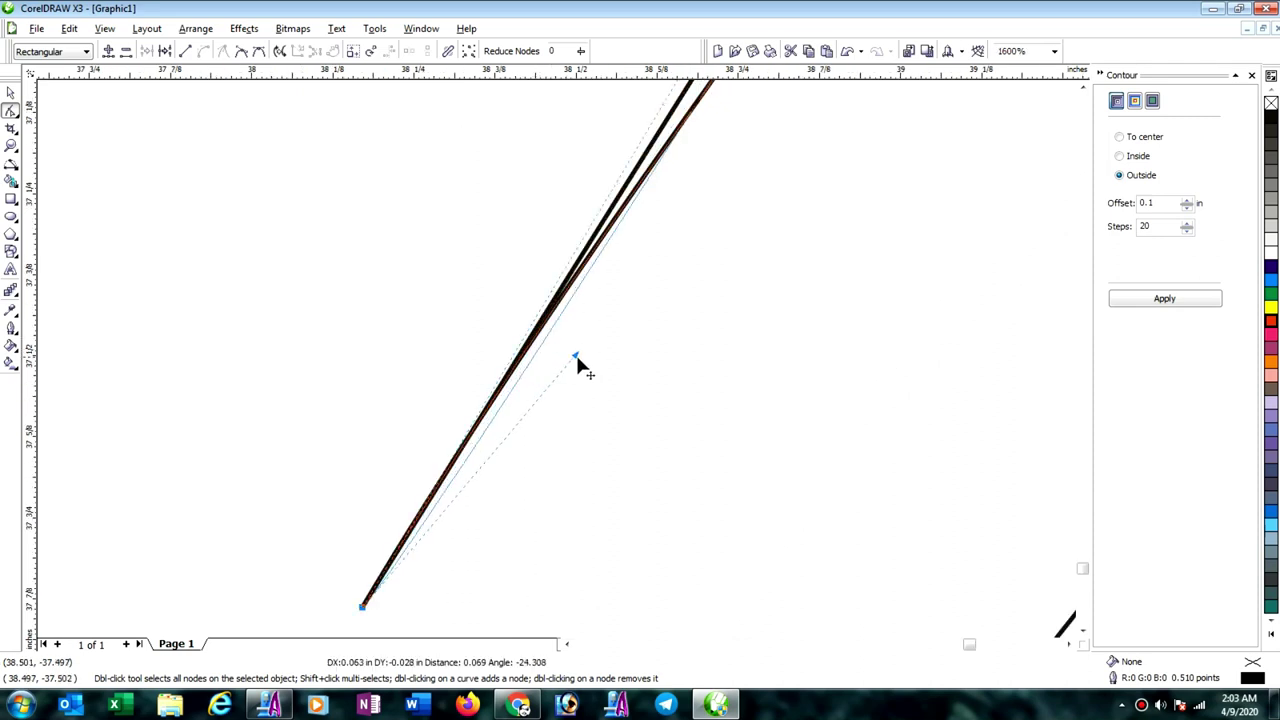
{"action": "scroll", "coordinate": [557, 363], "scroll_direction": "down", "scroll_amount": 1}
{"action": "scroll", "coordinate": [557, 363], "scroll_direction": "down", "scroll_amount": 1}
{"action": "scroll", "coordinate": [537, 387], "scroll_direction": "down", "scroll_amount": 1}
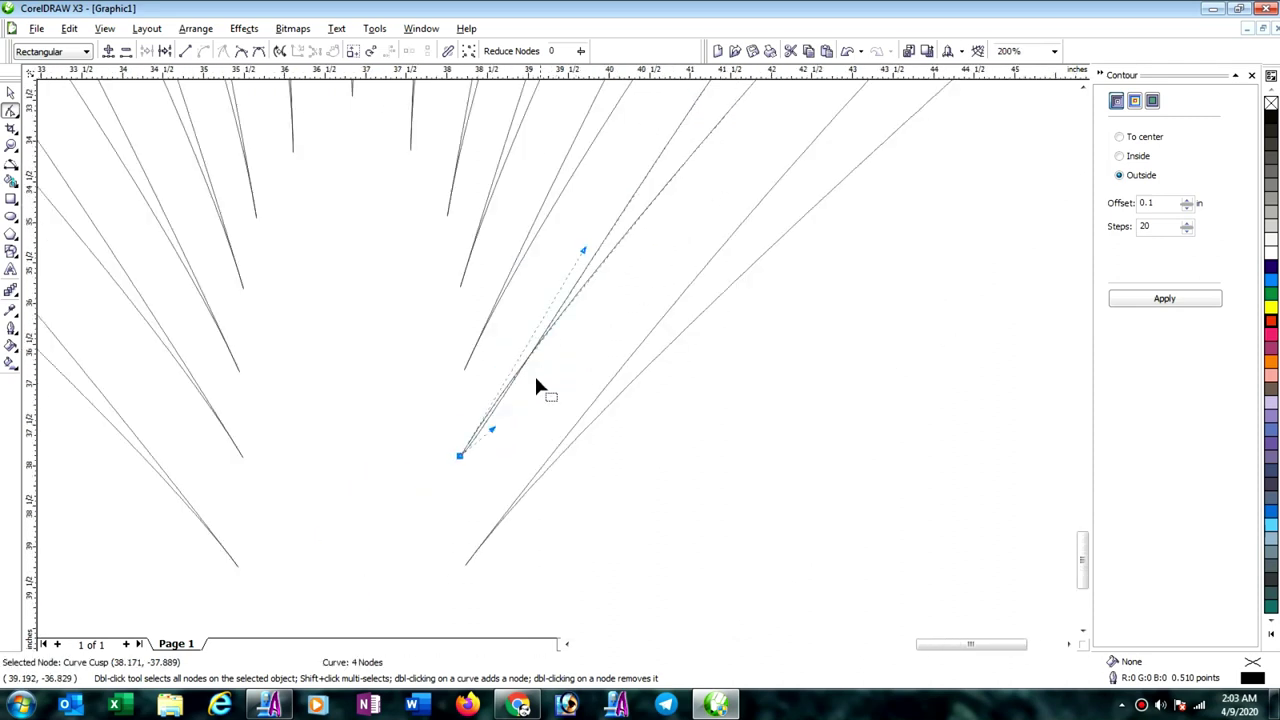
{"action": "scroll", "coordinate": [529, 378], "scroll_direction": "down", "scroll_amount": 1}
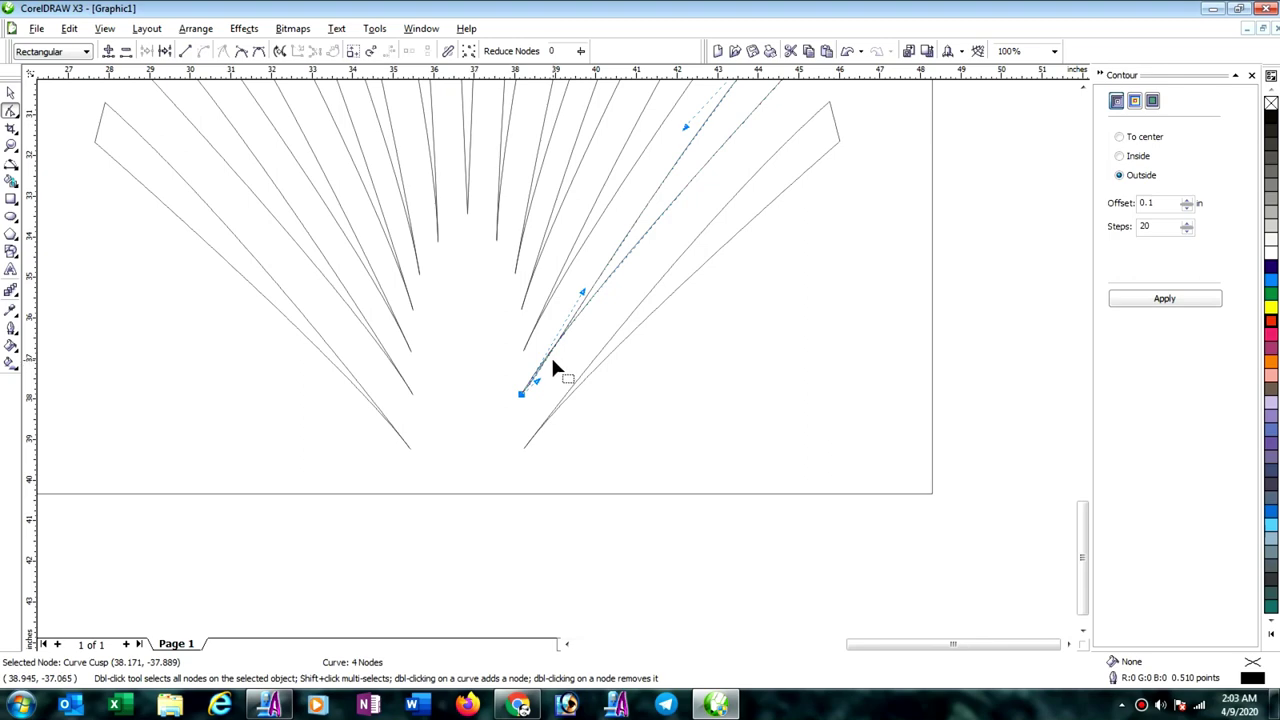
{"action": "scroll", "coordinate": [550, 354], "scroll_direction": "down", "scroll_amount": 1}
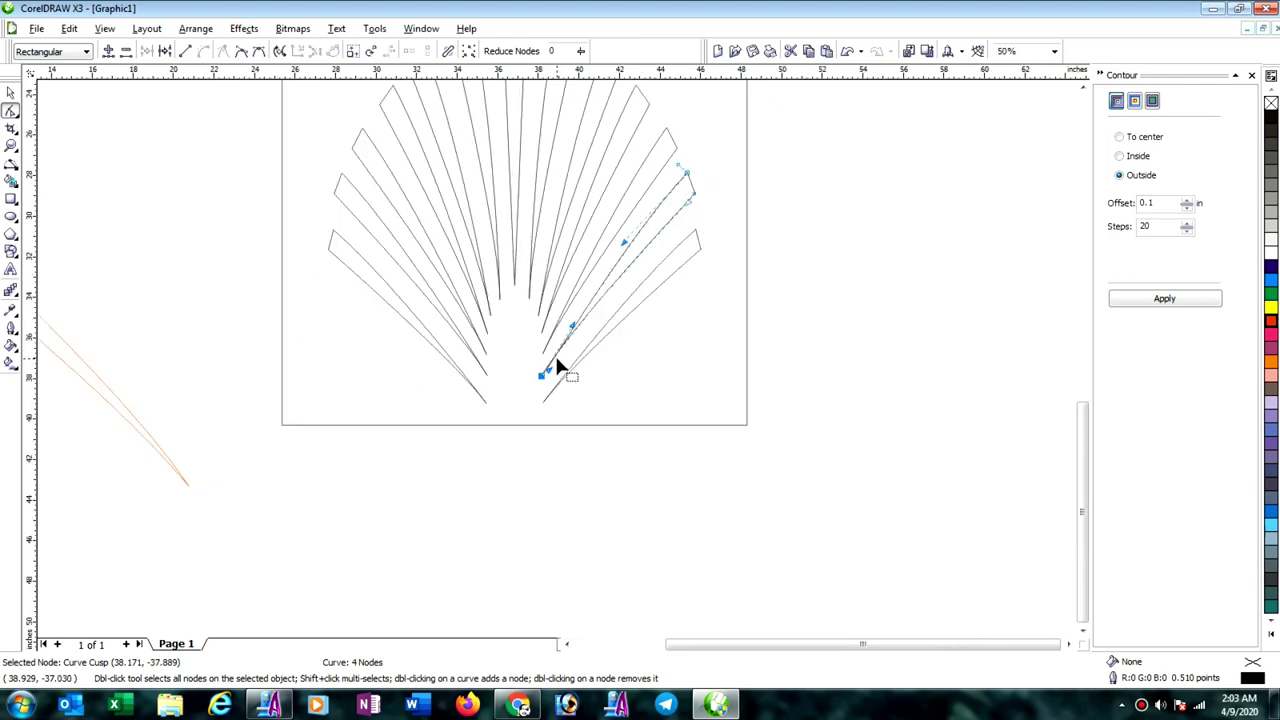
{"action": "left_click", "coordinate": [268, 704]}
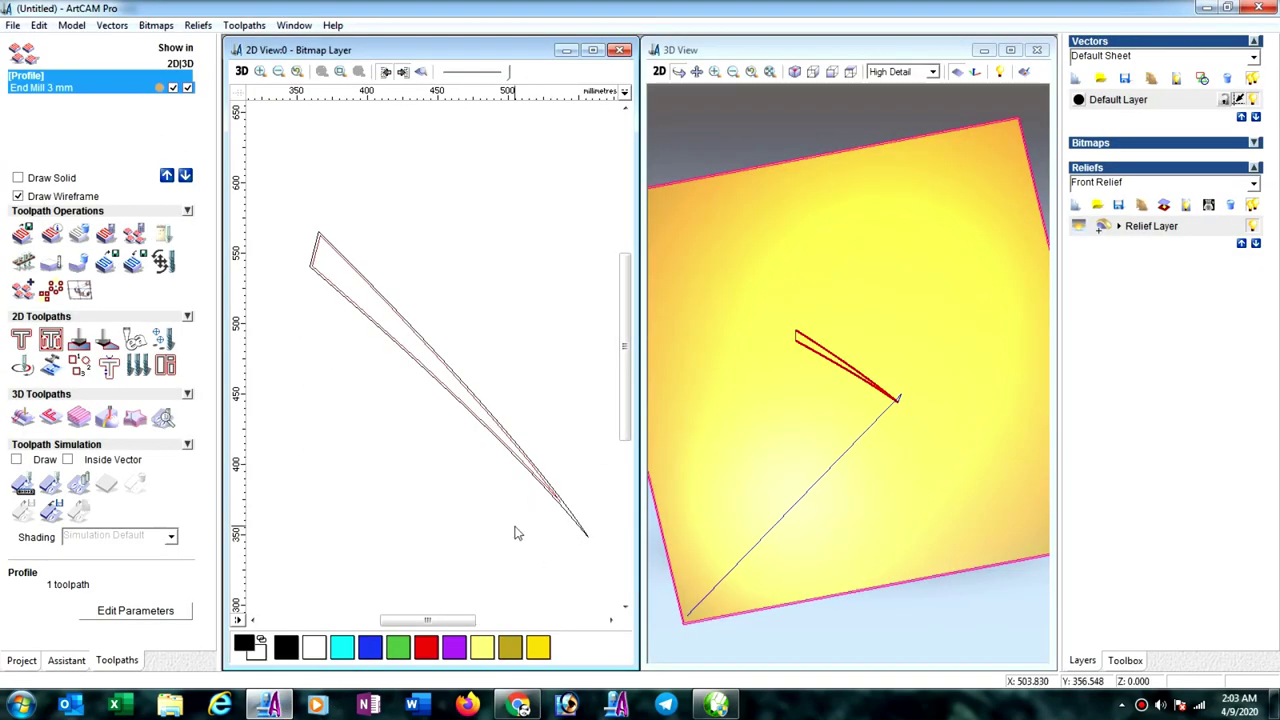